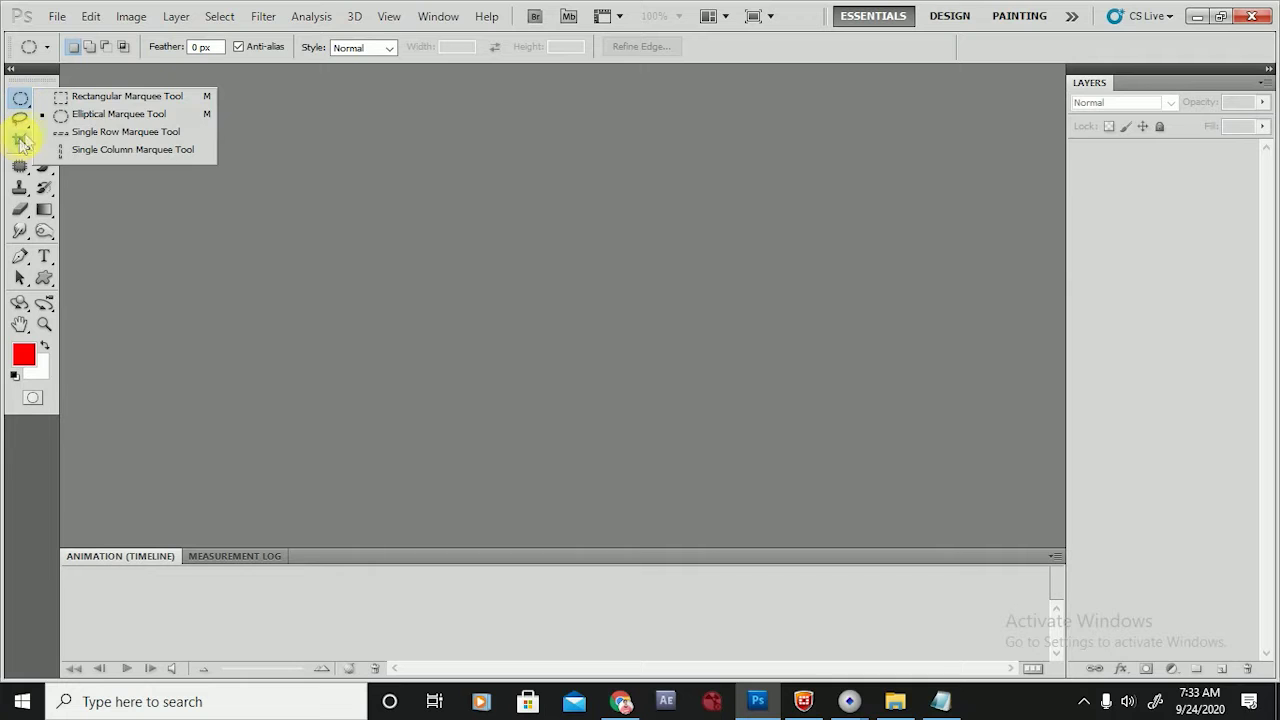
Activate the Pen tool and open the JPG photo from the Class 03 folder in Photoshop.
left_click(102, 186)
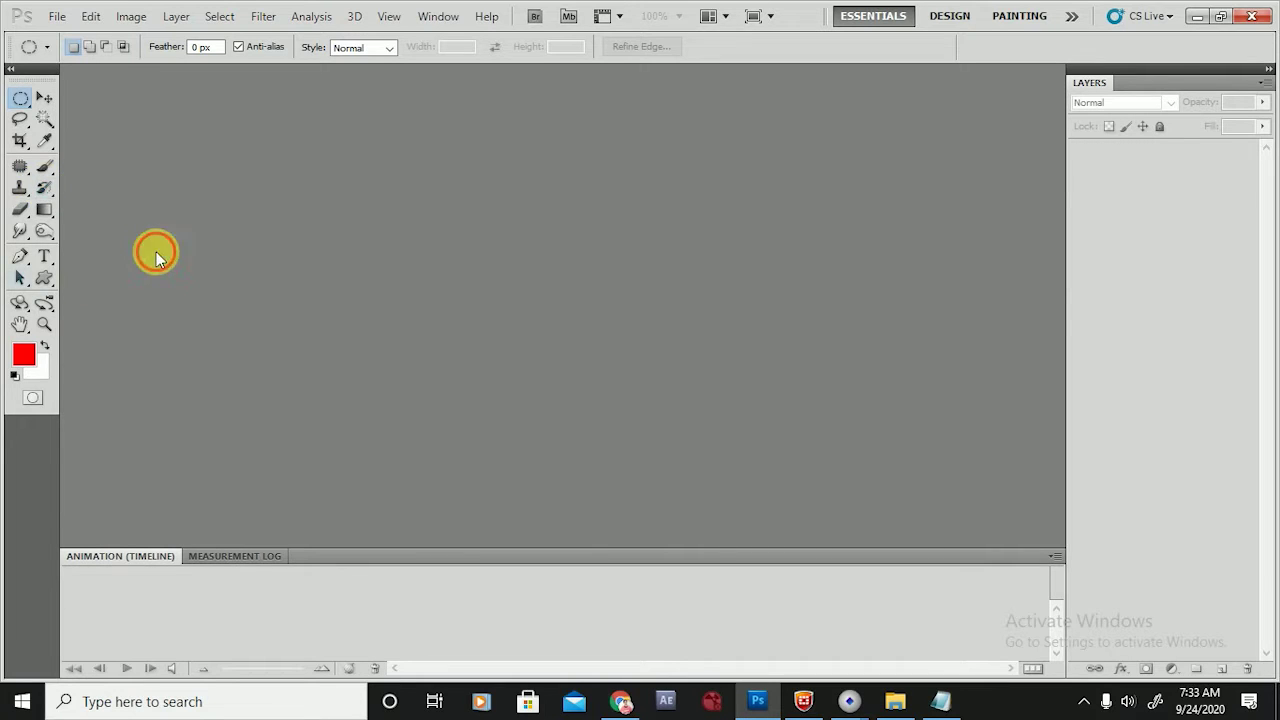
left_click(21, 262)
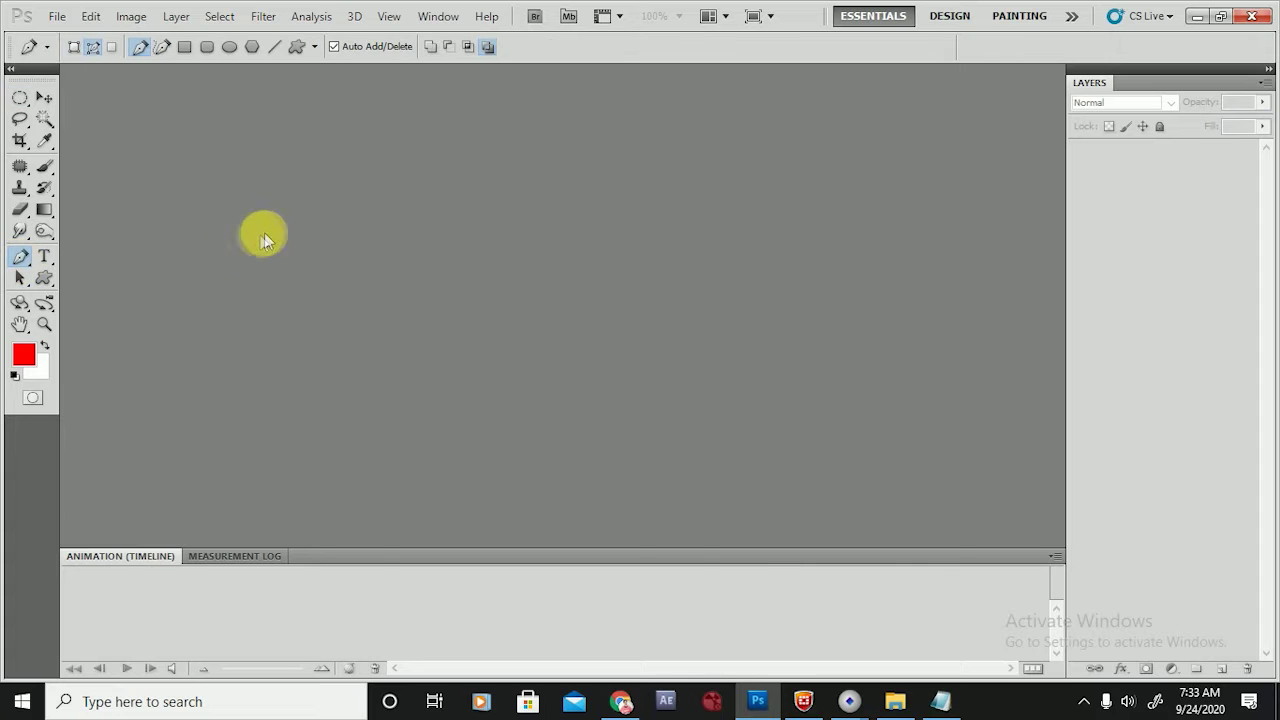
left_click(895, 701)
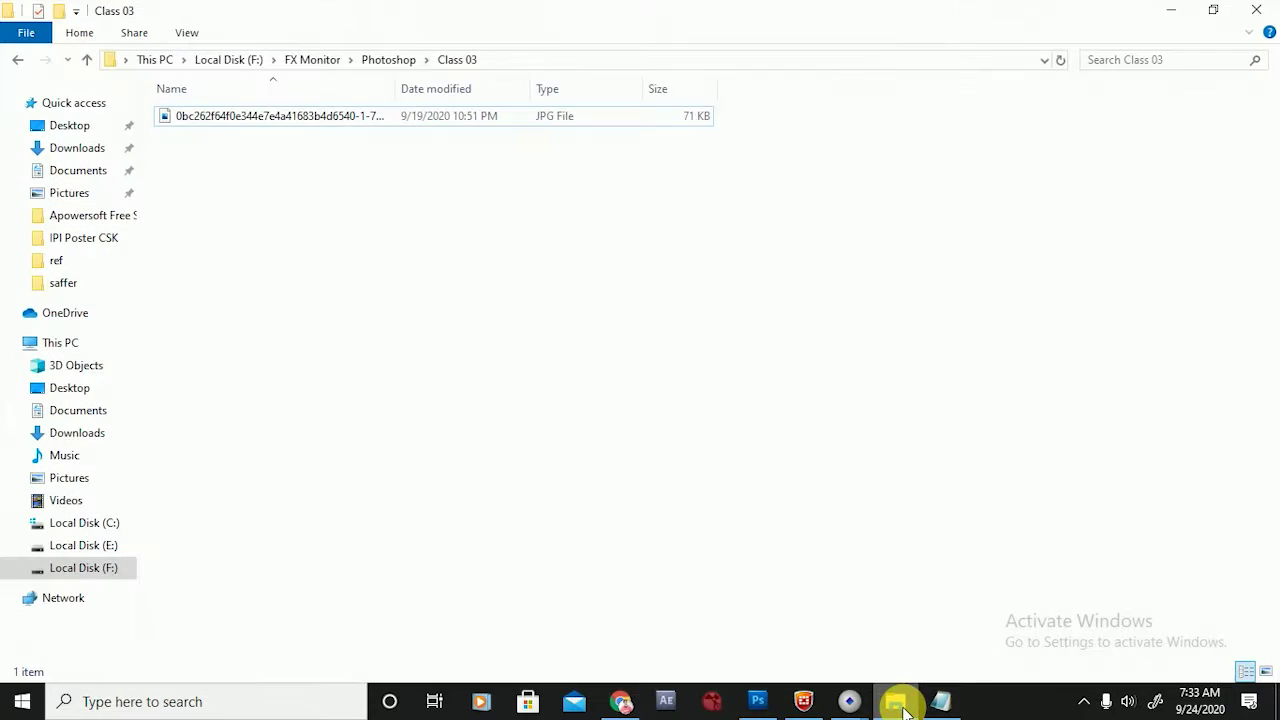
left_click_drag(200, 137, 580, 450)
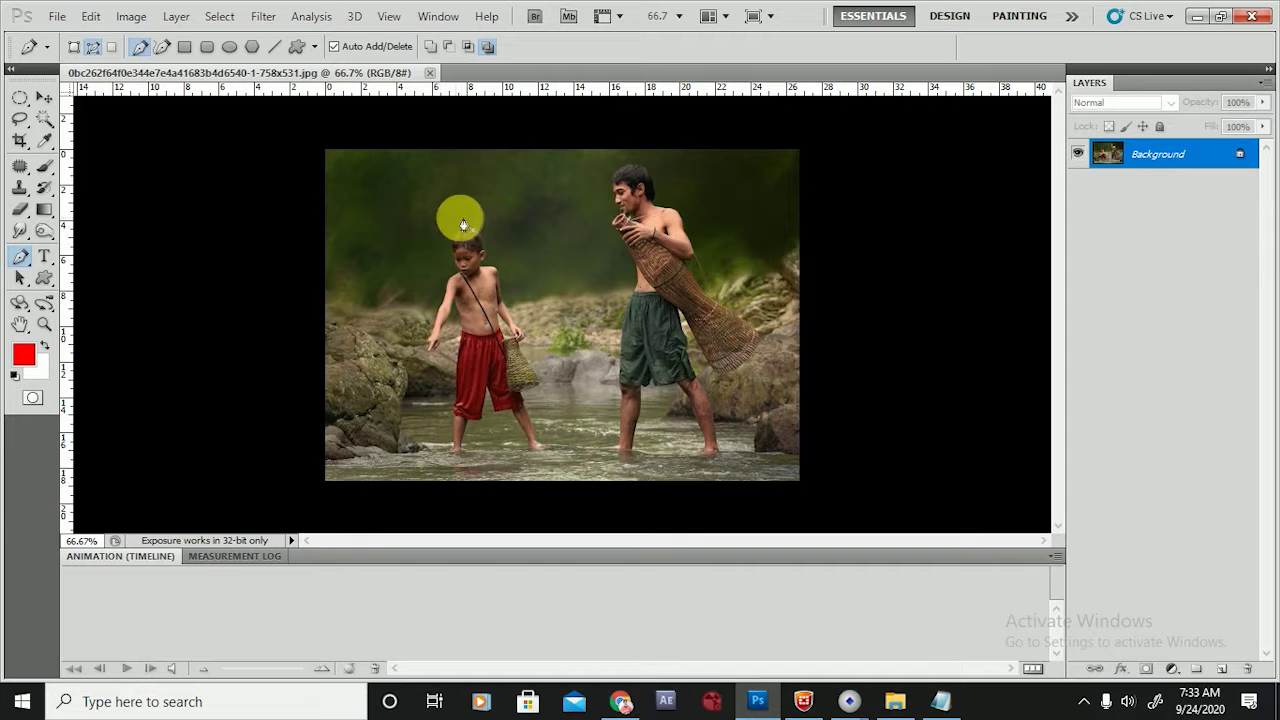
Convert the photo's locked Background into an editable layer with the default settings.
scroll(470, 224, "up", 2)
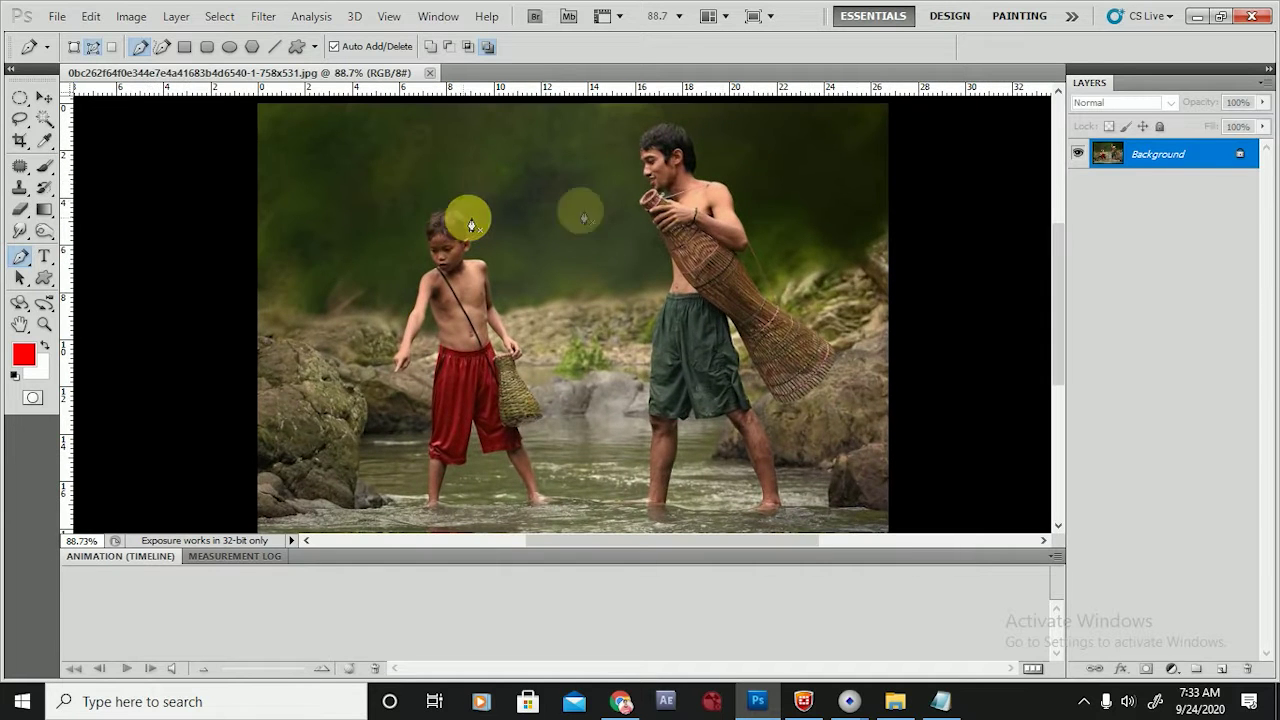
double_click(1195, 153)
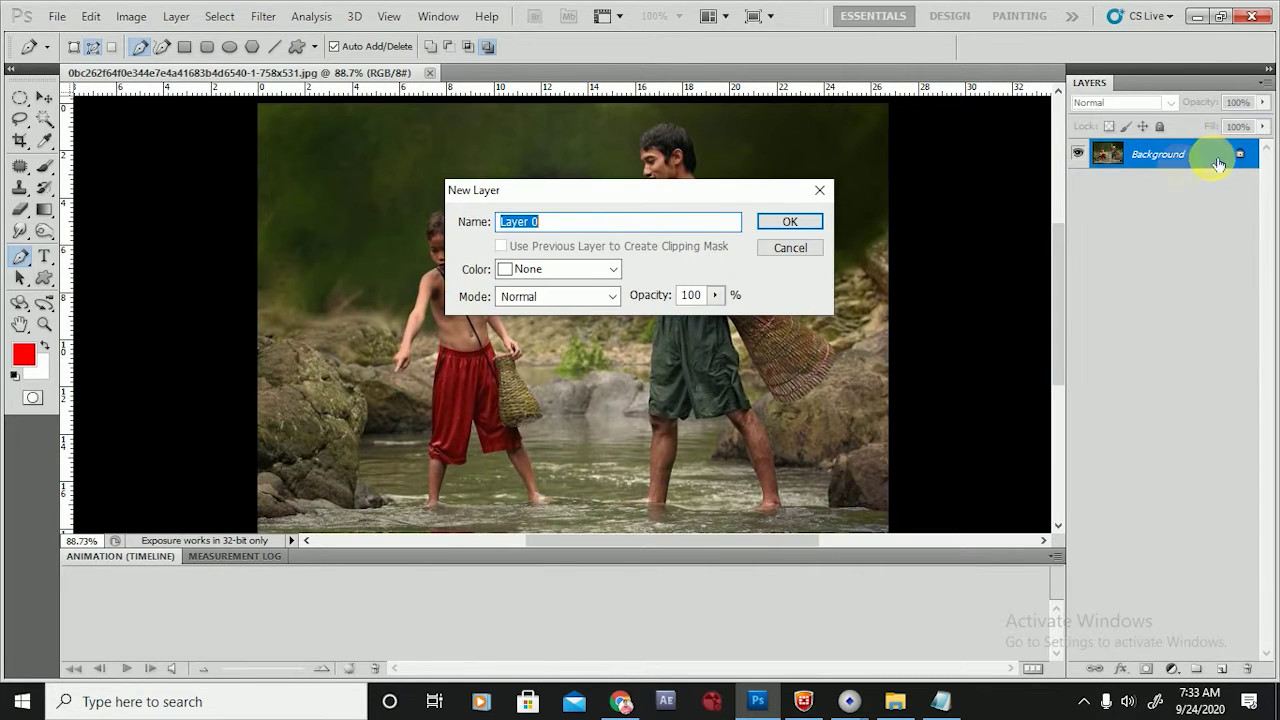
left_click(788, 220)
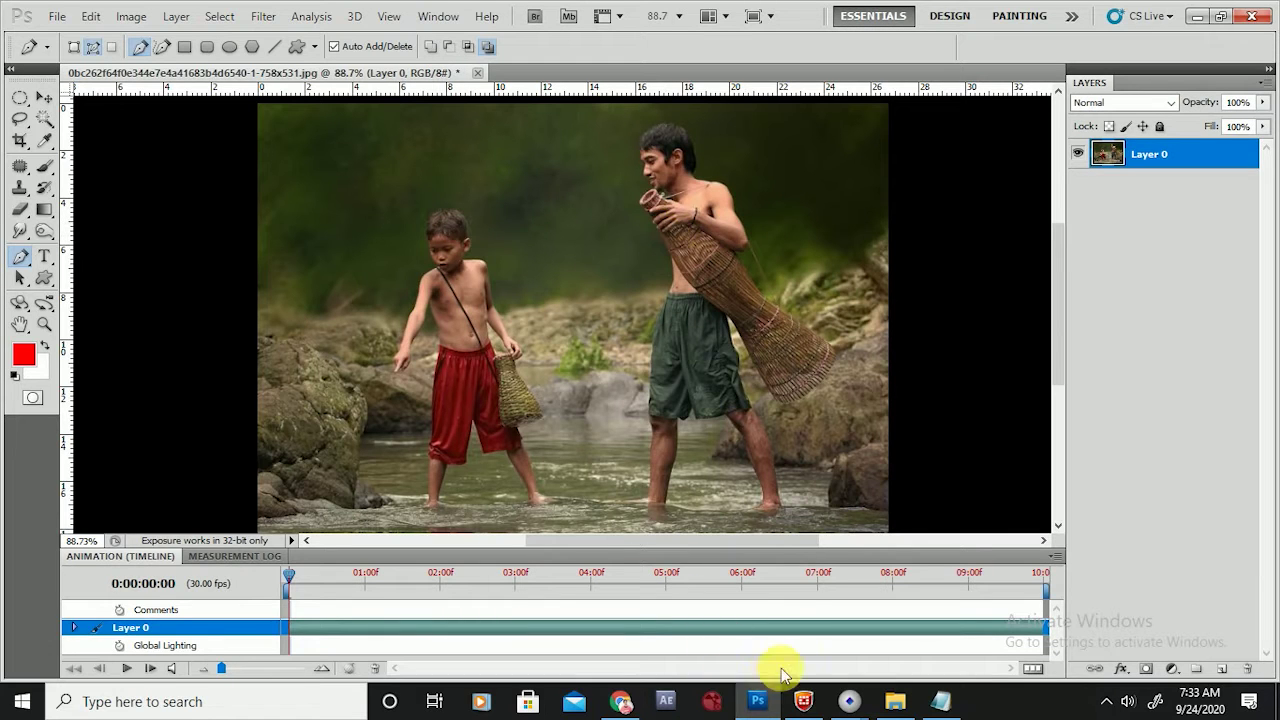
Hide the Animation timeline so that the canvas area gets more room.
left_click(1014, 543)
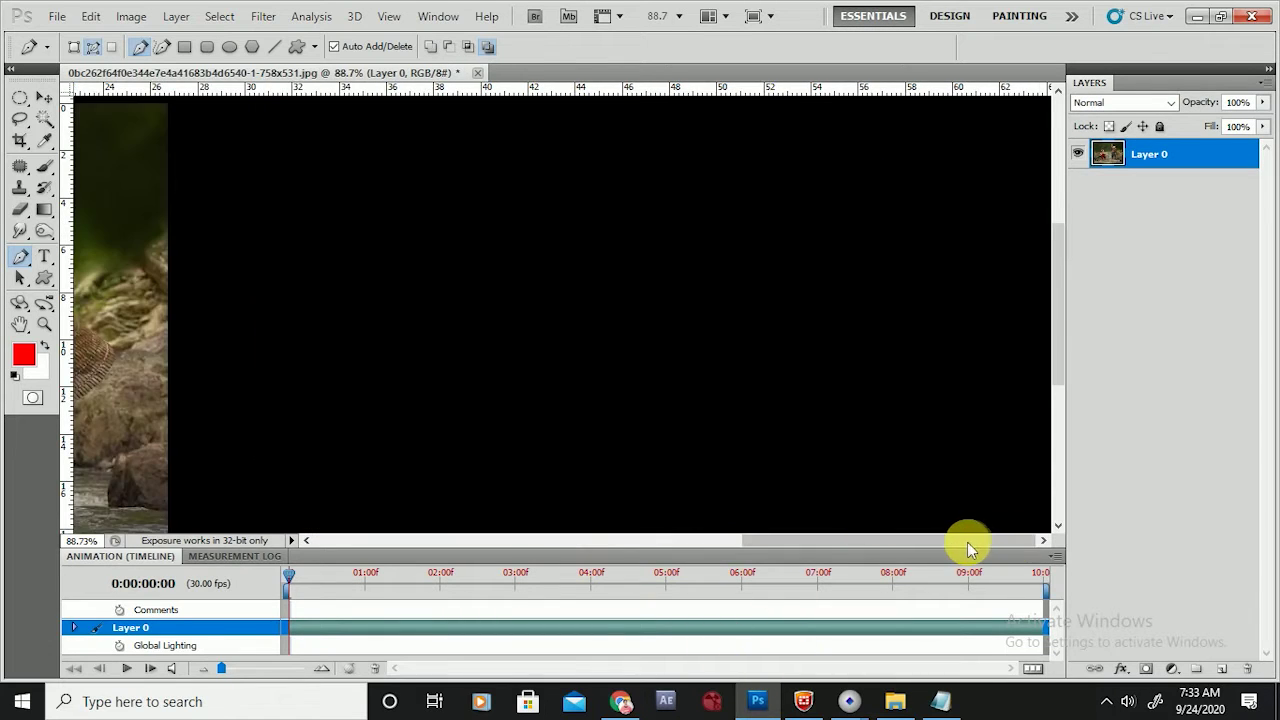
key("ctrl+minus")
key("ctrl+plus")
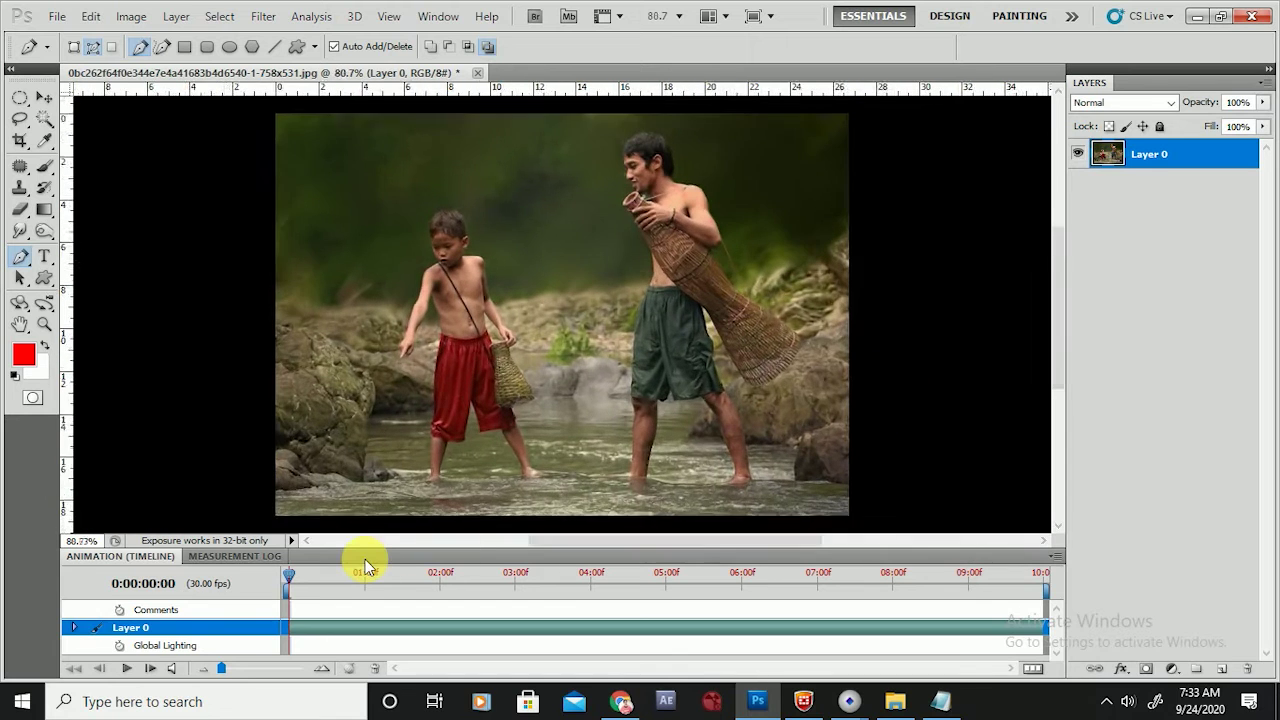
left_click(381, 541)
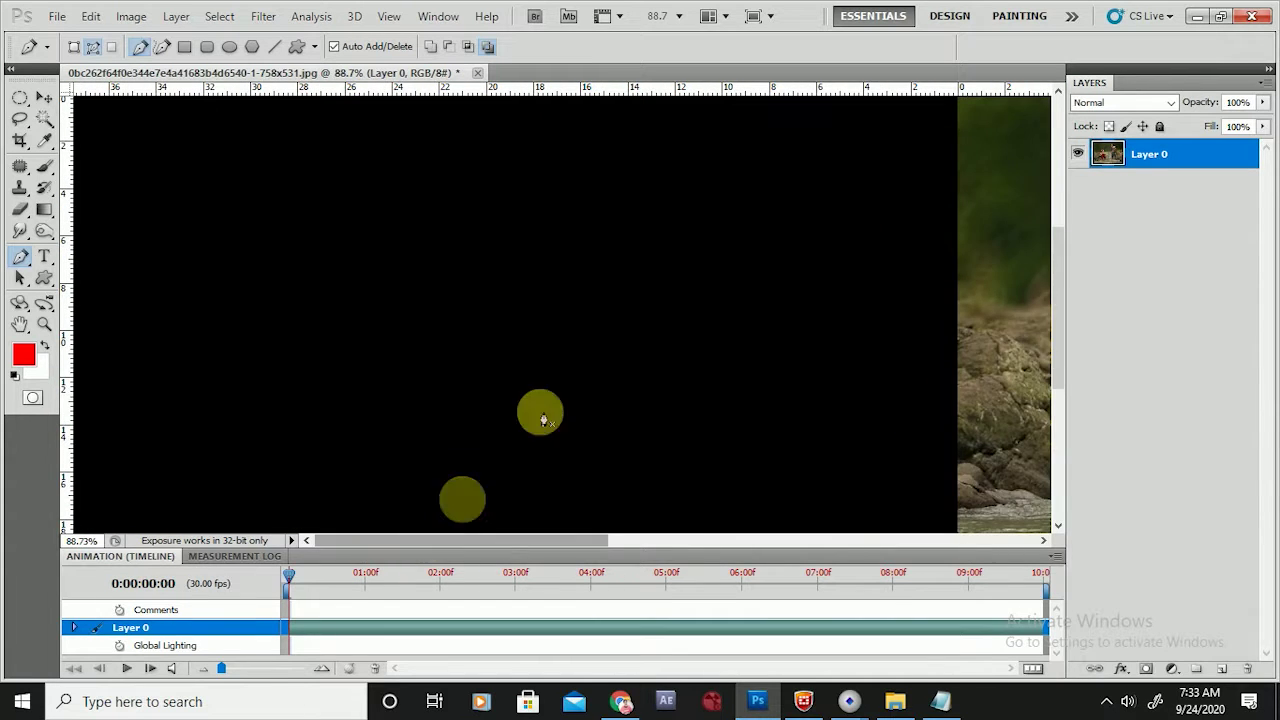
scroll(543, 414, "down", 2)
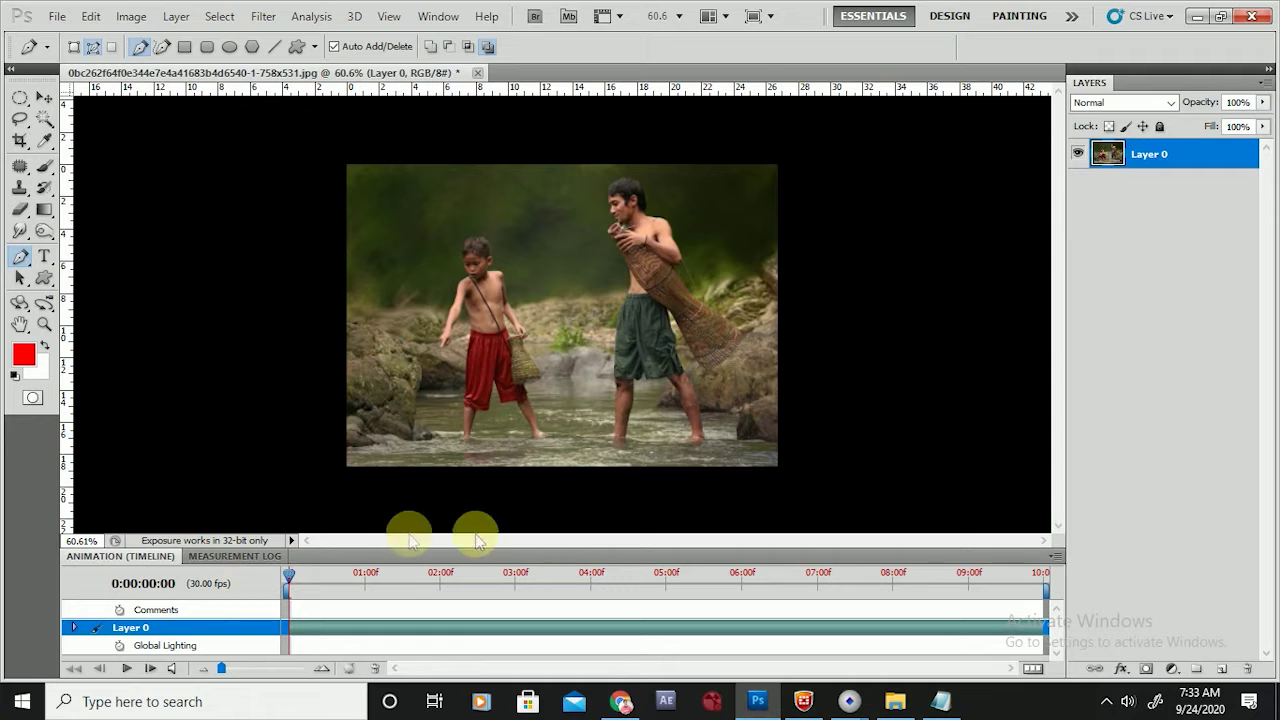
left_click(436, 20)
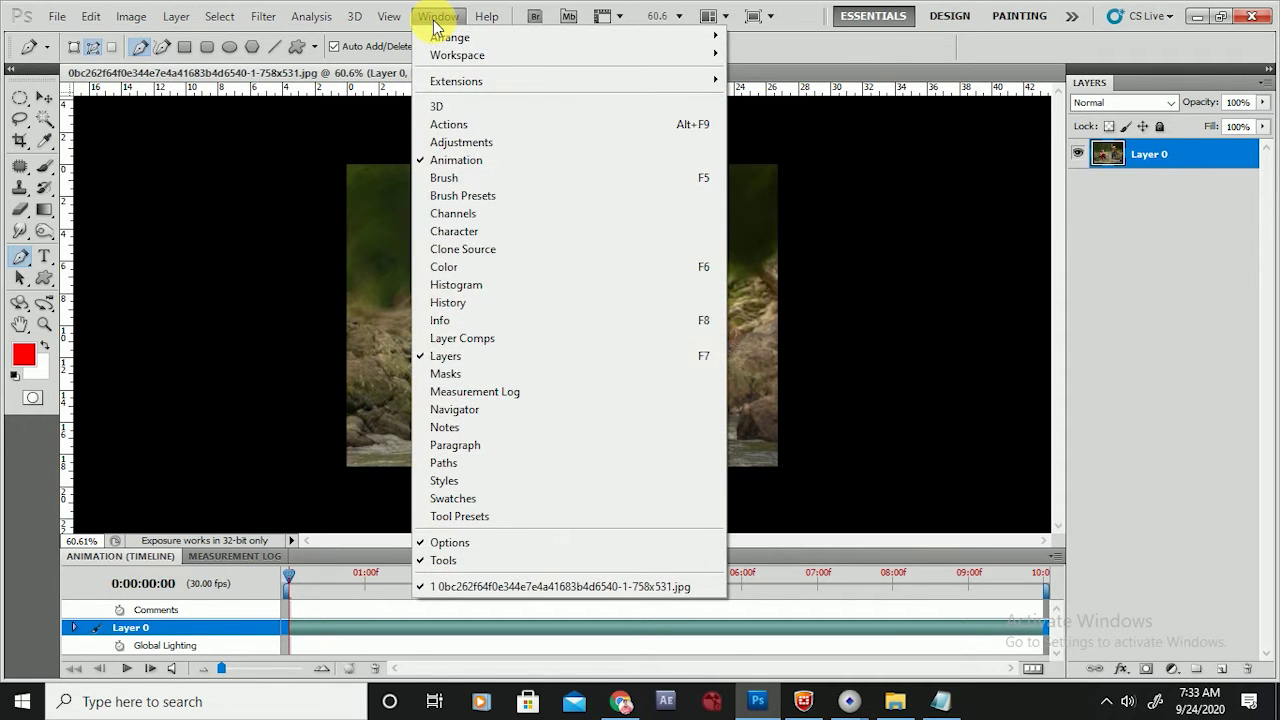
left_click(440, 160)
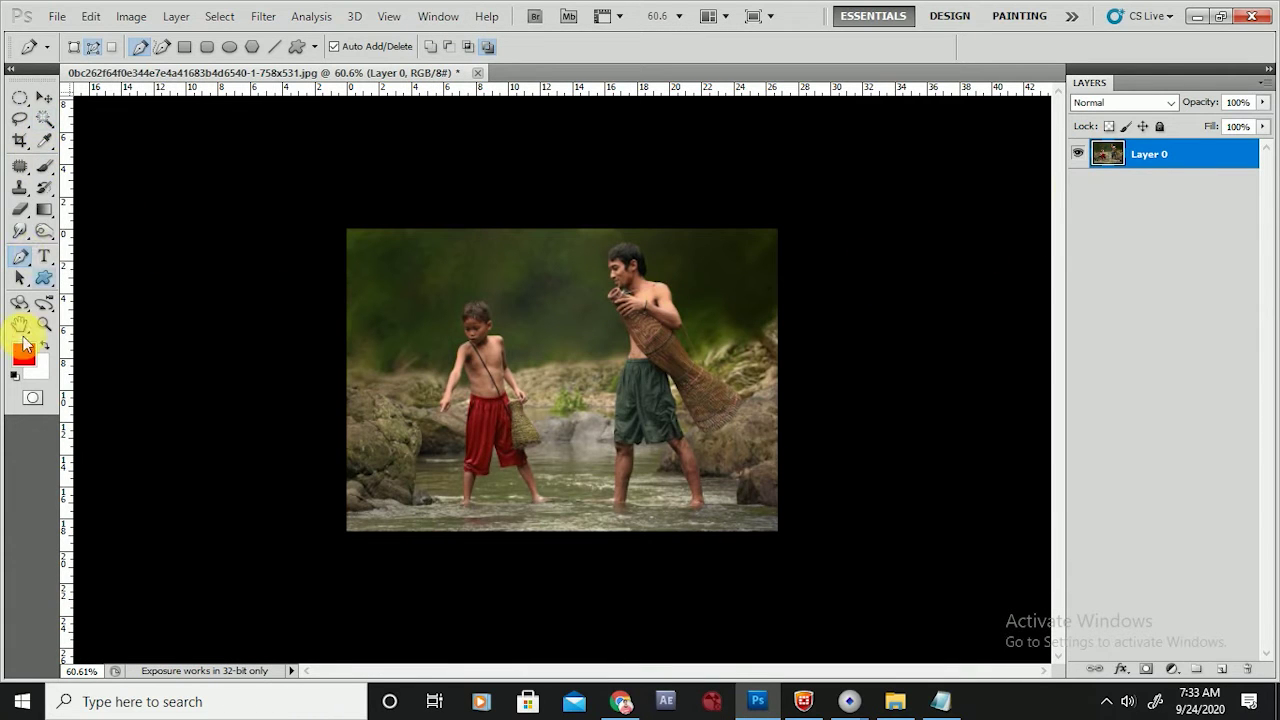
Start a Pen tool path at the pointing hand's wrist and trace the boy's outer forearm up to the elbow.
left_click(24, 262)
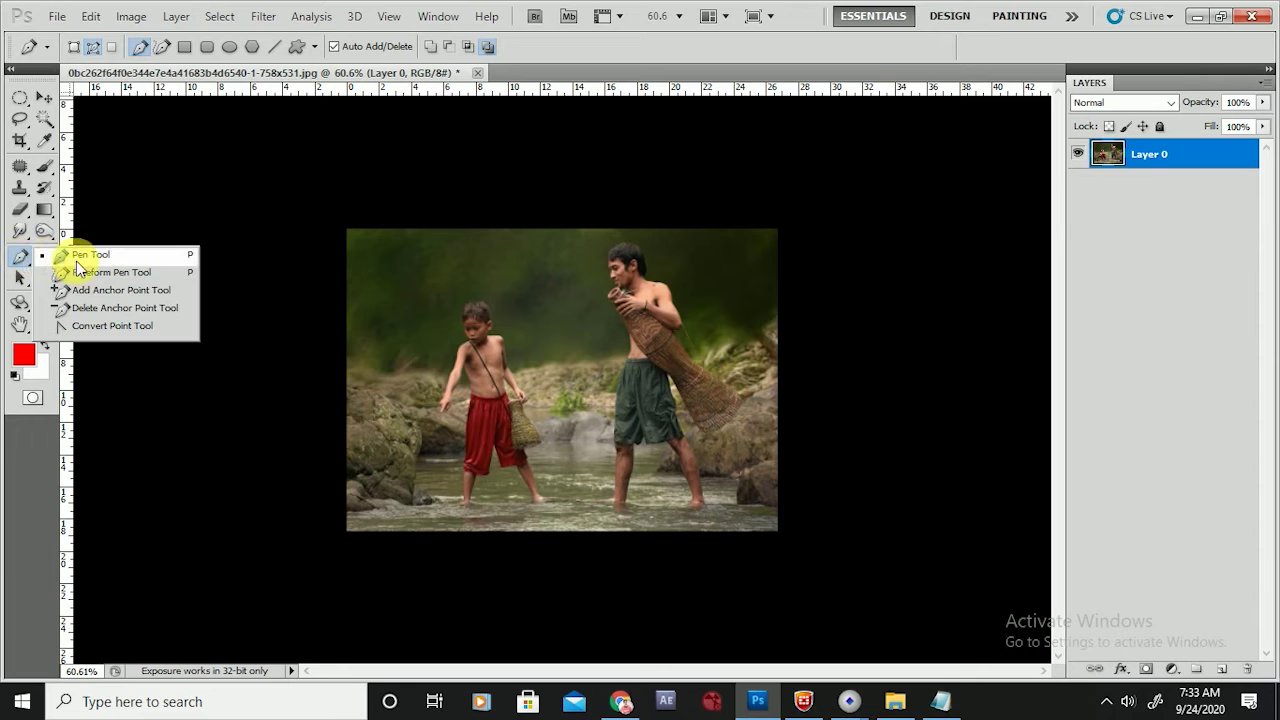
left_click(76, 261)
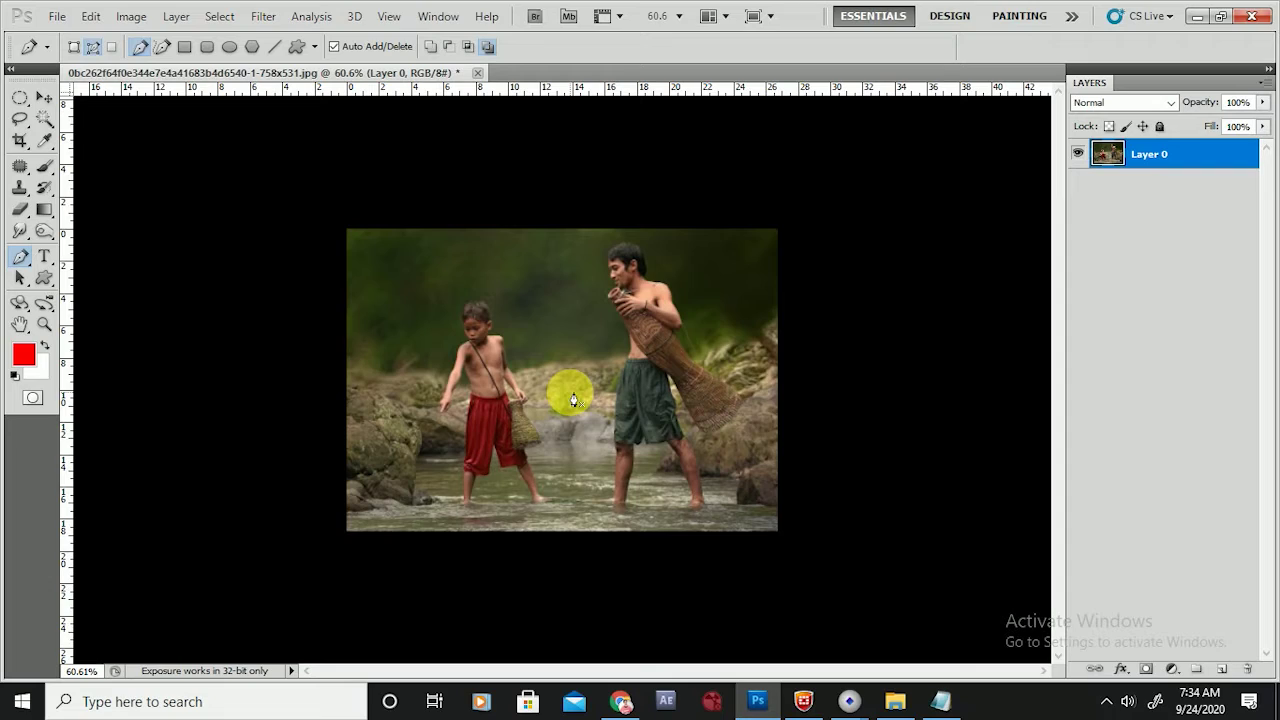
scroll(530, 390, "up", 5)
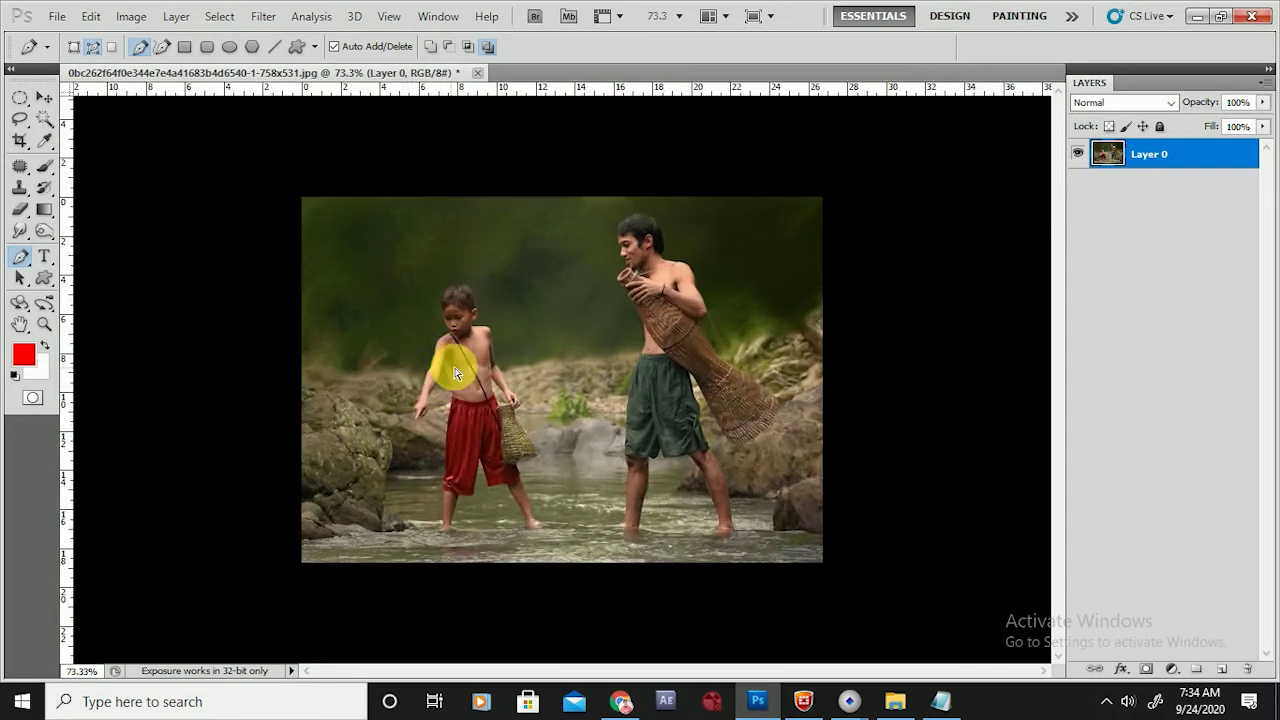
scroll(362, 350, "up", 4)
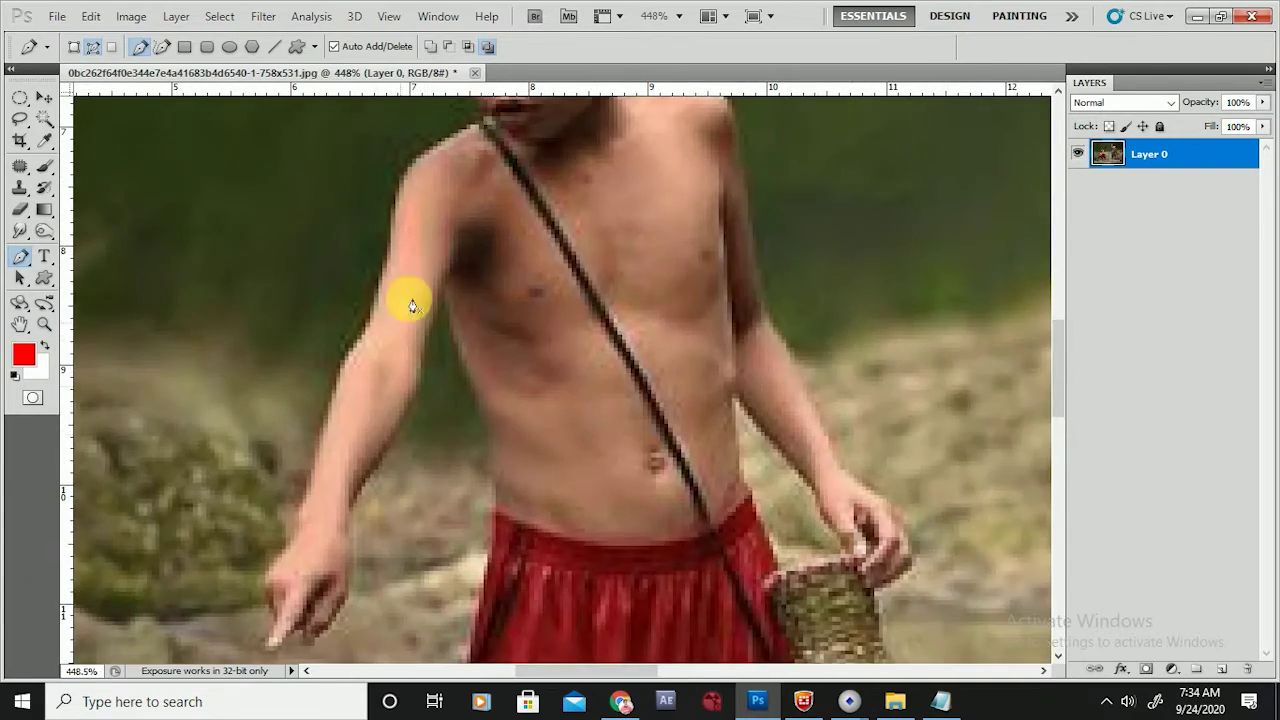
scroll(409, 300, "down", 2)
scroll(434, 229, "up", 2)
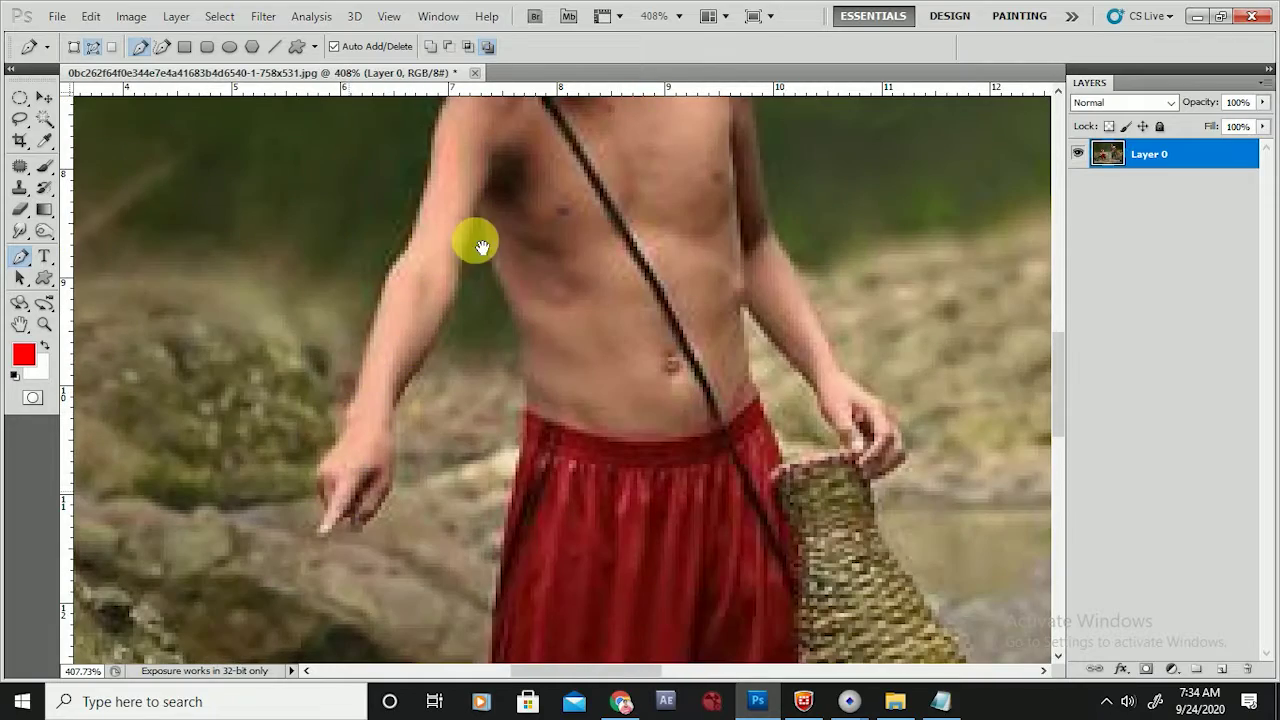
left_click_drag(1234, 170, 1245, 168)
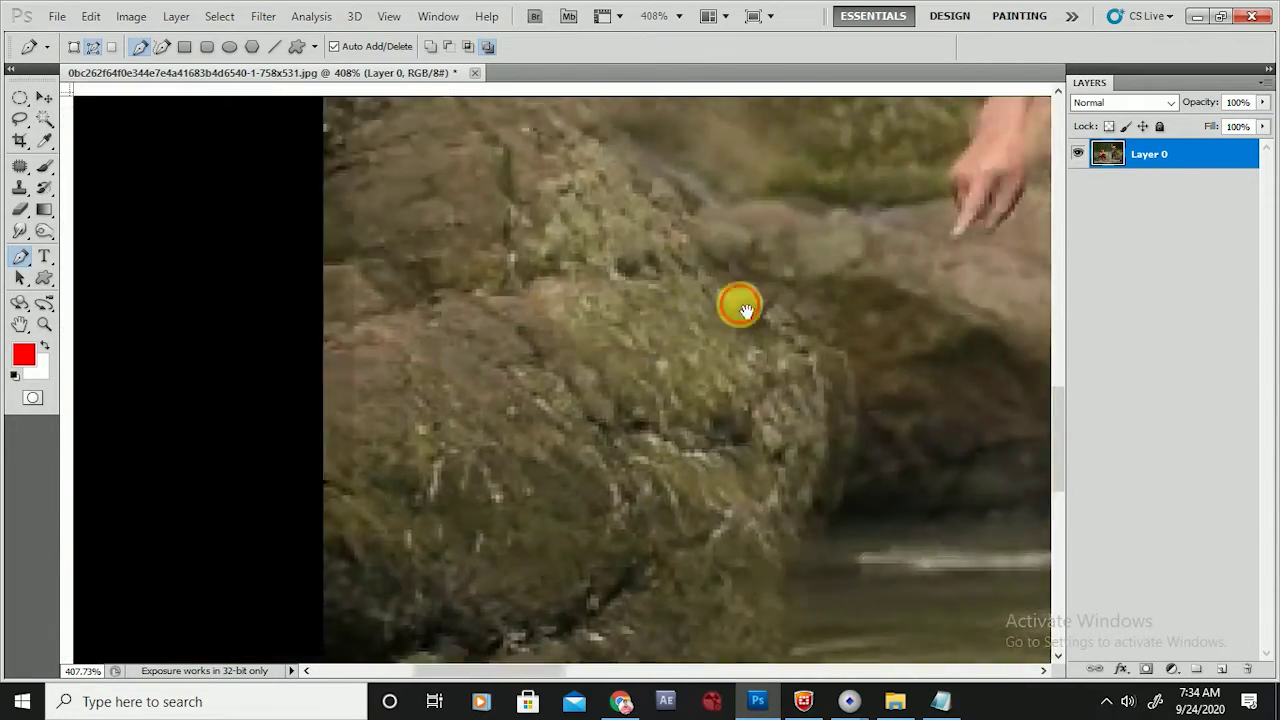
left_click_drag(745, 306, 313, 391)
scroll(357, 443, "down", 3)
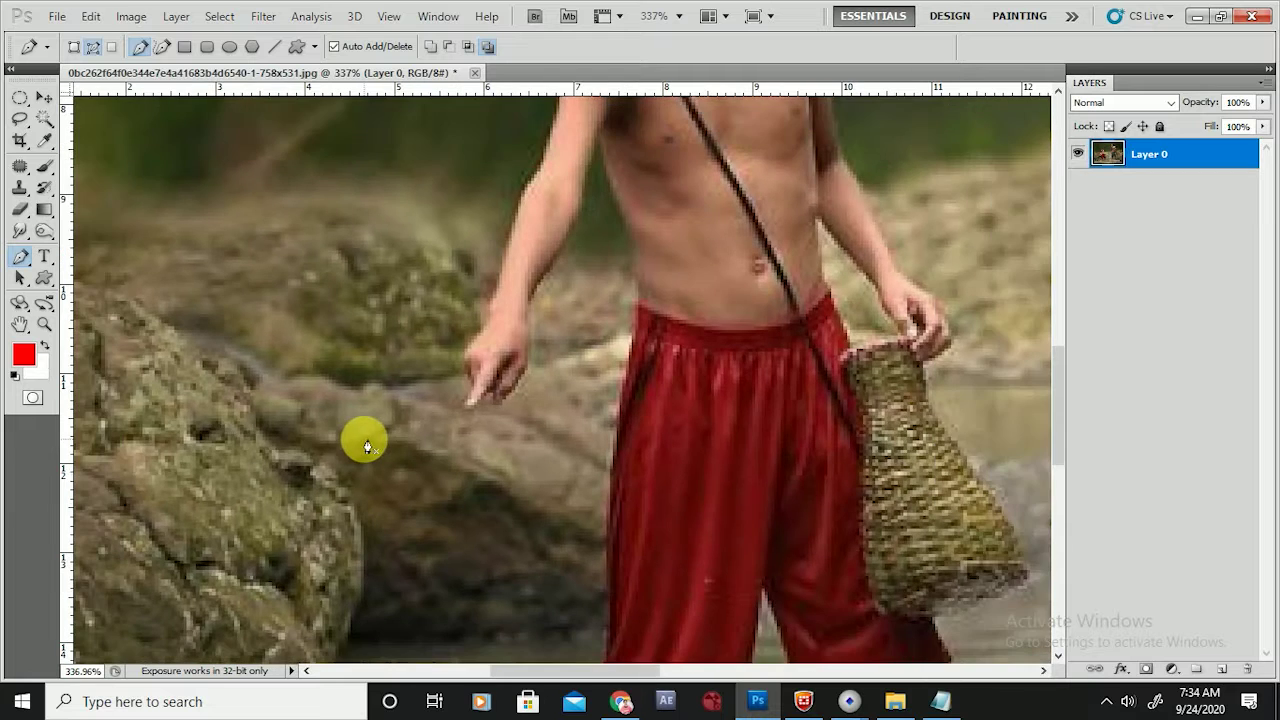
scroll(505, 330, "up", 3)
scroll(508, 320, "up", 1)
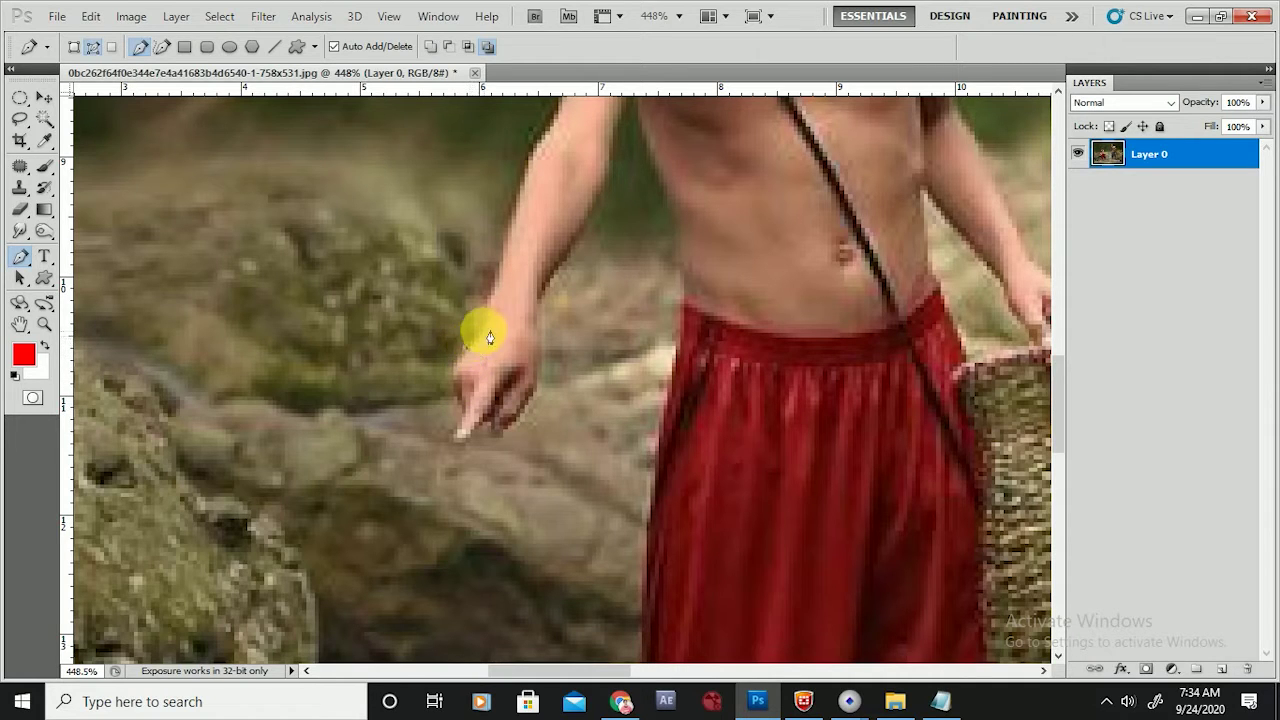
left_click_drag(488, 313, 507, 285)
left_click_drag(540, 194, 490, 315)
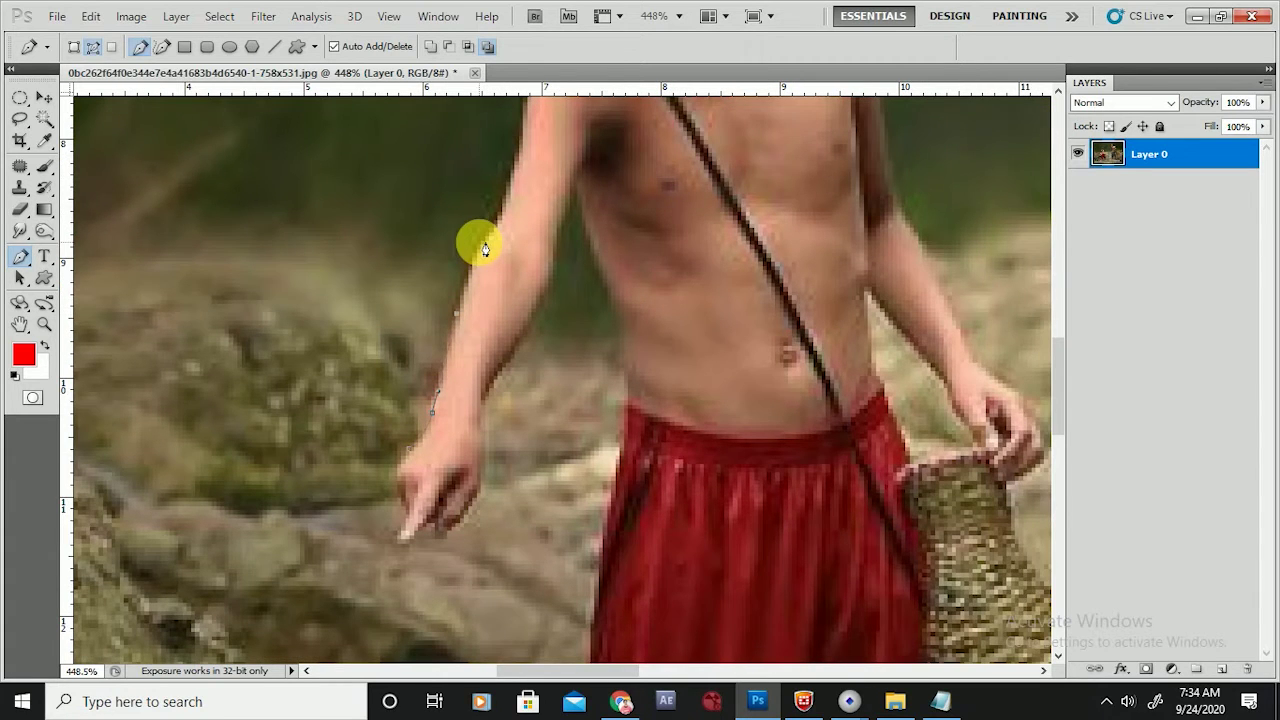
left_click_drag(480, 245, 491, 229)
Continue the path up the outer edge of the boy's upper arm and onto his shoulder.
scroll(497, 328, "down", 5)
scroll(529, 208, "up", 5)
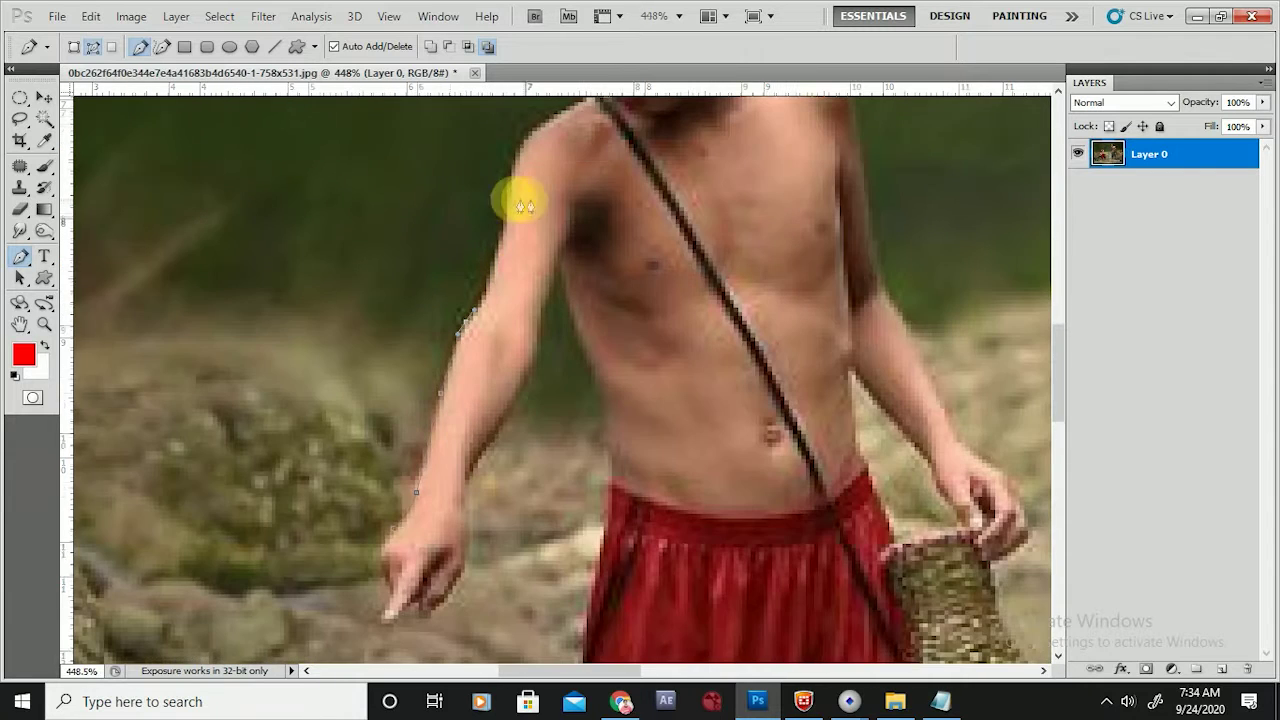
left_click_drag(497, 244, 536, 254)
scroll(540, 222, "down", 3)
scroll(530, 208, "up", 4)
left_click_drag(502, 203, 490, 319)
Continue the path around the boy's head and ear down to the side of his neck.
left_click_drag(471, 255, 474, 209)
left_click_drag(550, 200, 566, 203)
left_click_drag(644, 251, 658, 292)
left_click_drag(654, 358, 626, 250)
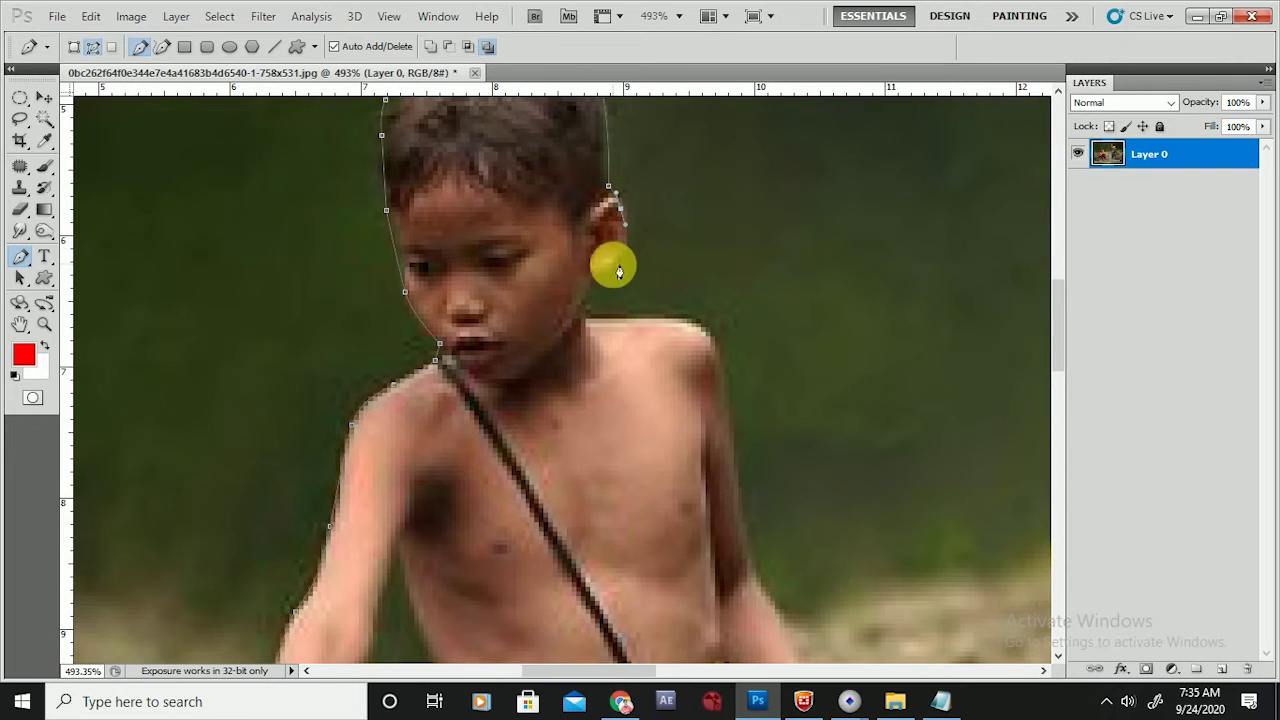
left_click(595, 279)
left_click(589, 300)
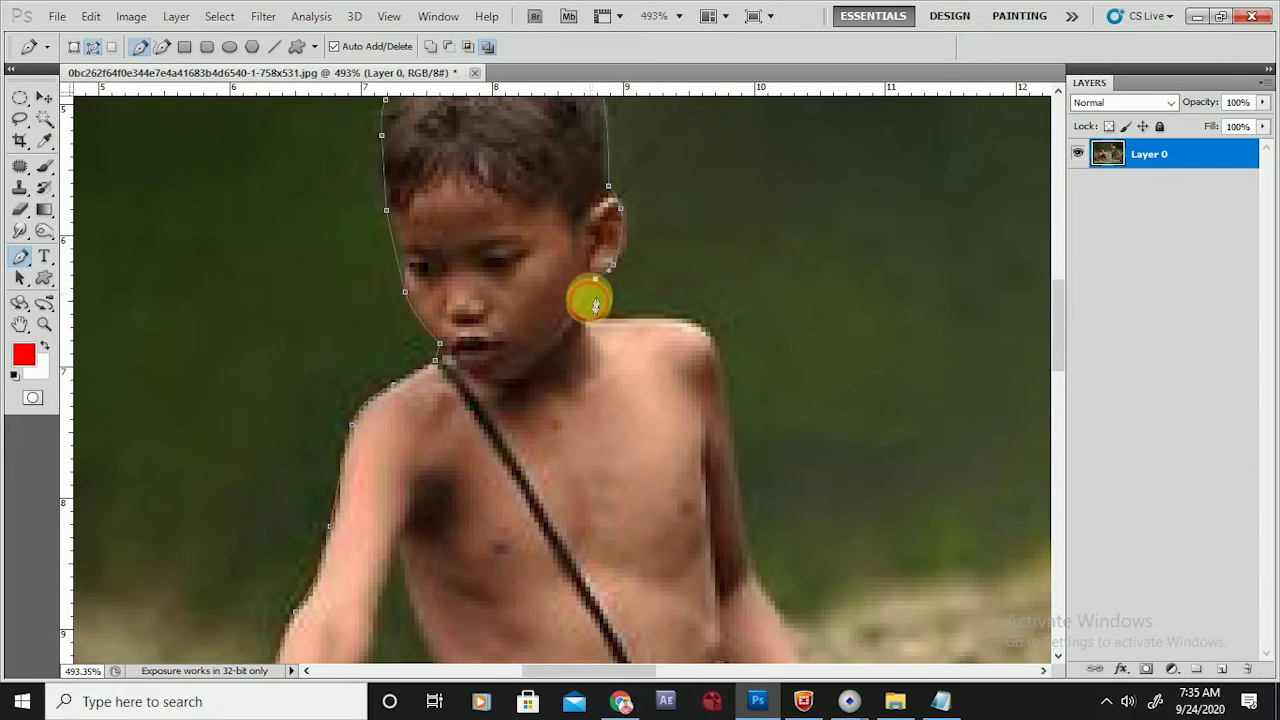
Extend the path over the boy's other shoulder and down the outside of that arm to the forearm.
left_click_drag(587, 319, 634, 328)
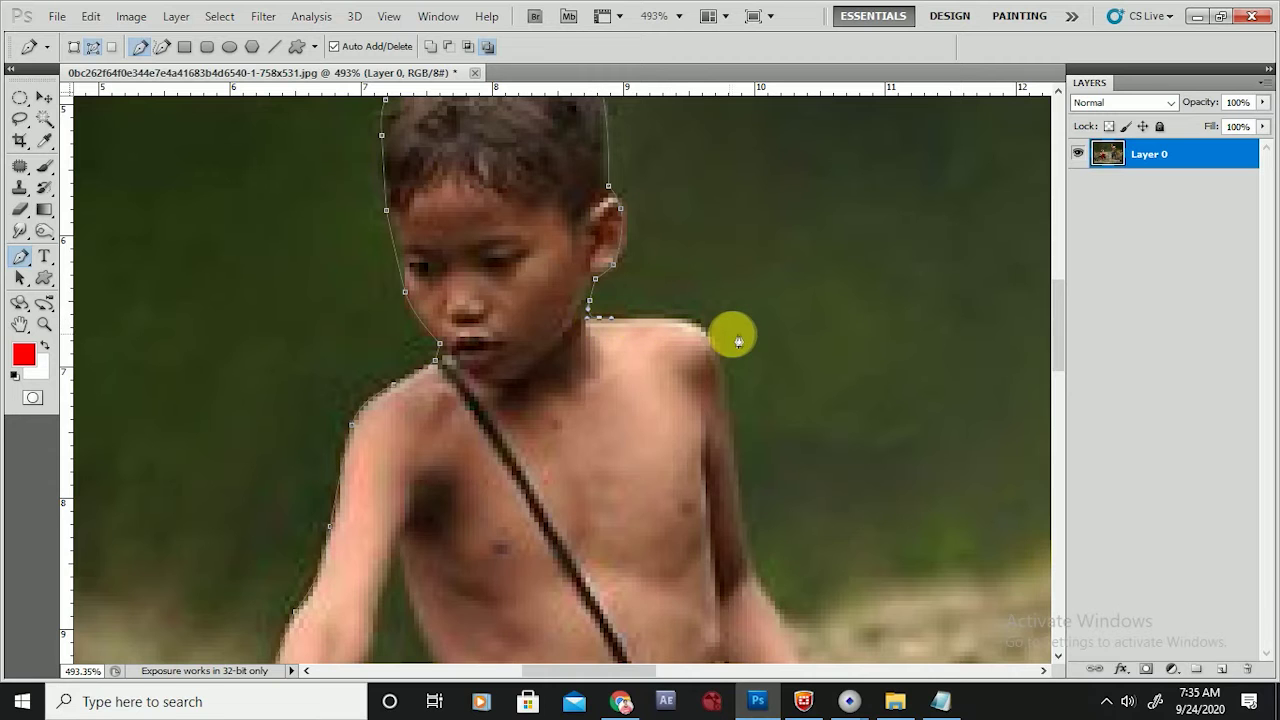
left_click_drag(712, 343, 671, 289)
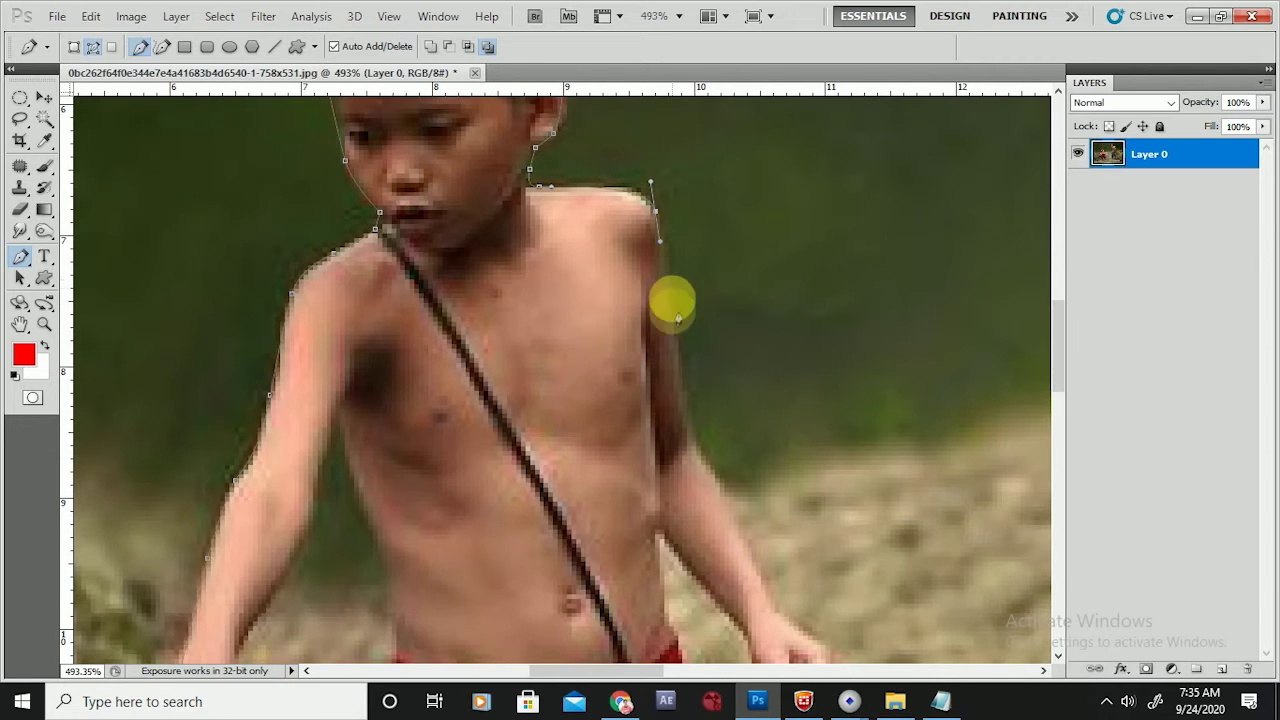
left_click_drag(680, 357, 637, 264)
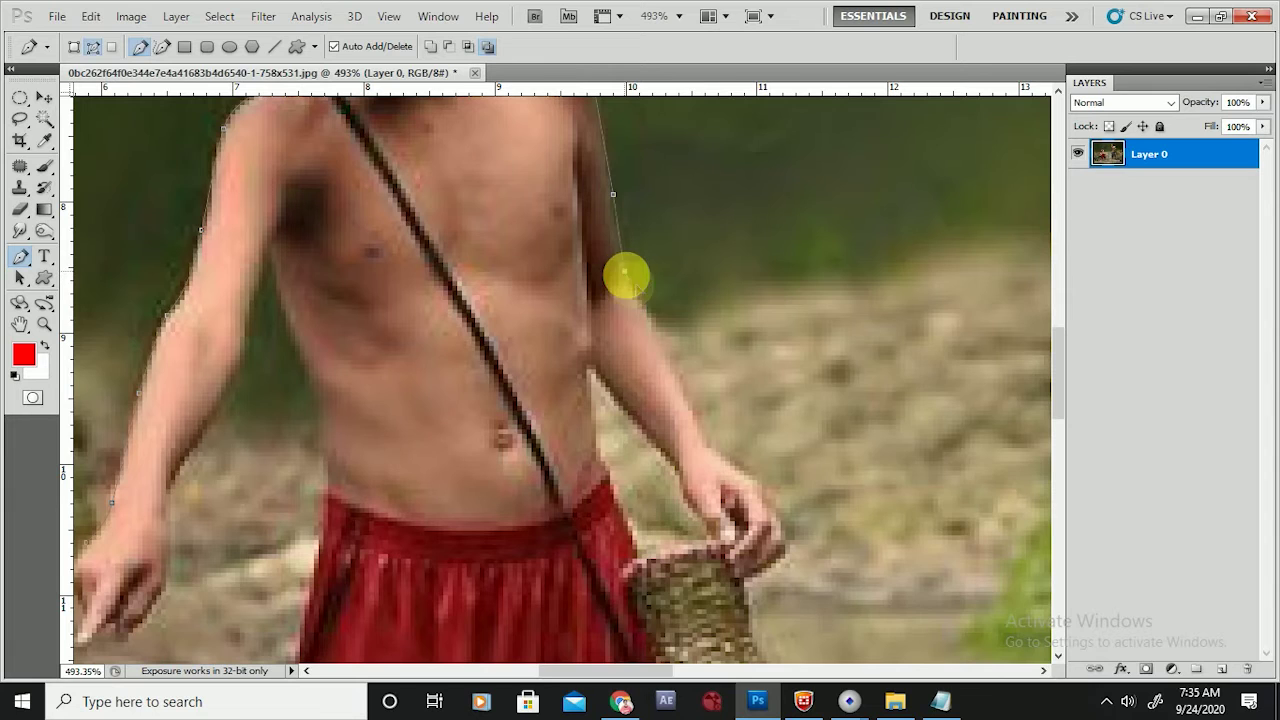
left_click_drag(651, 334, 598, 240)
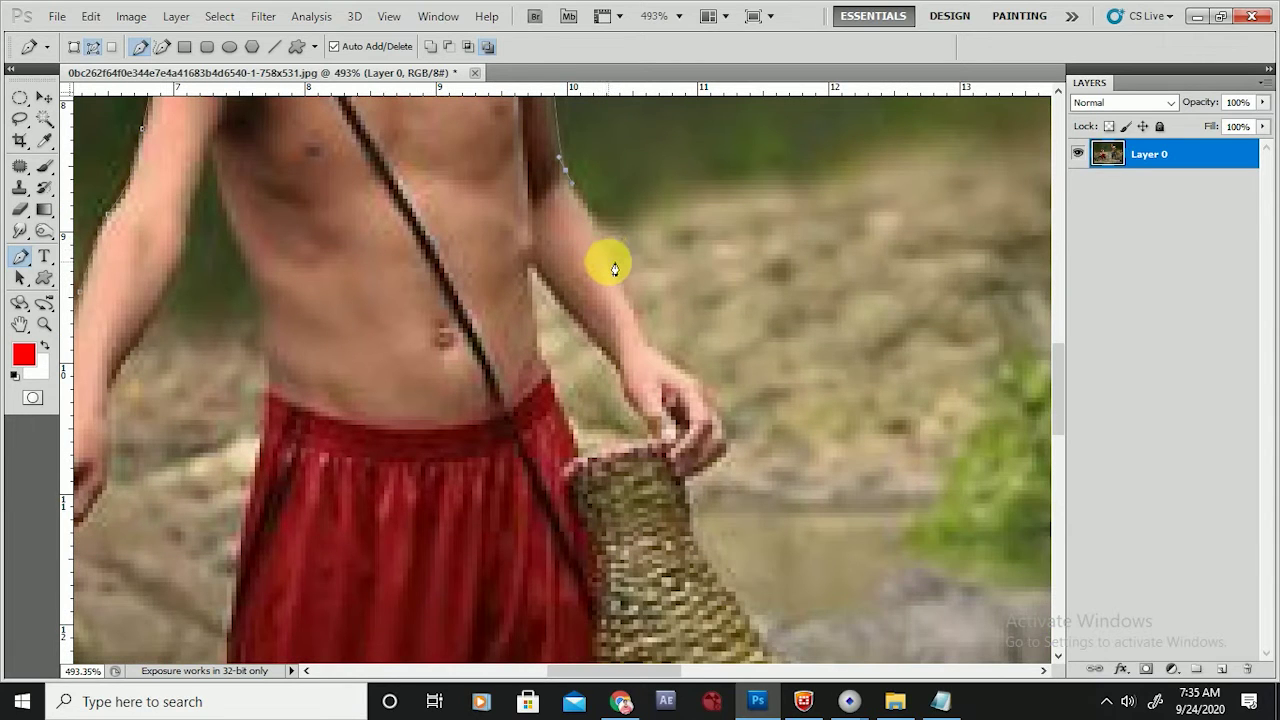
left_click_drag(618, 273, 624, 284)
Examine at pixel level how closely the path follows the outer edge of the boy's forearm near the elbow.
scroll(591, 215, "up", 5)
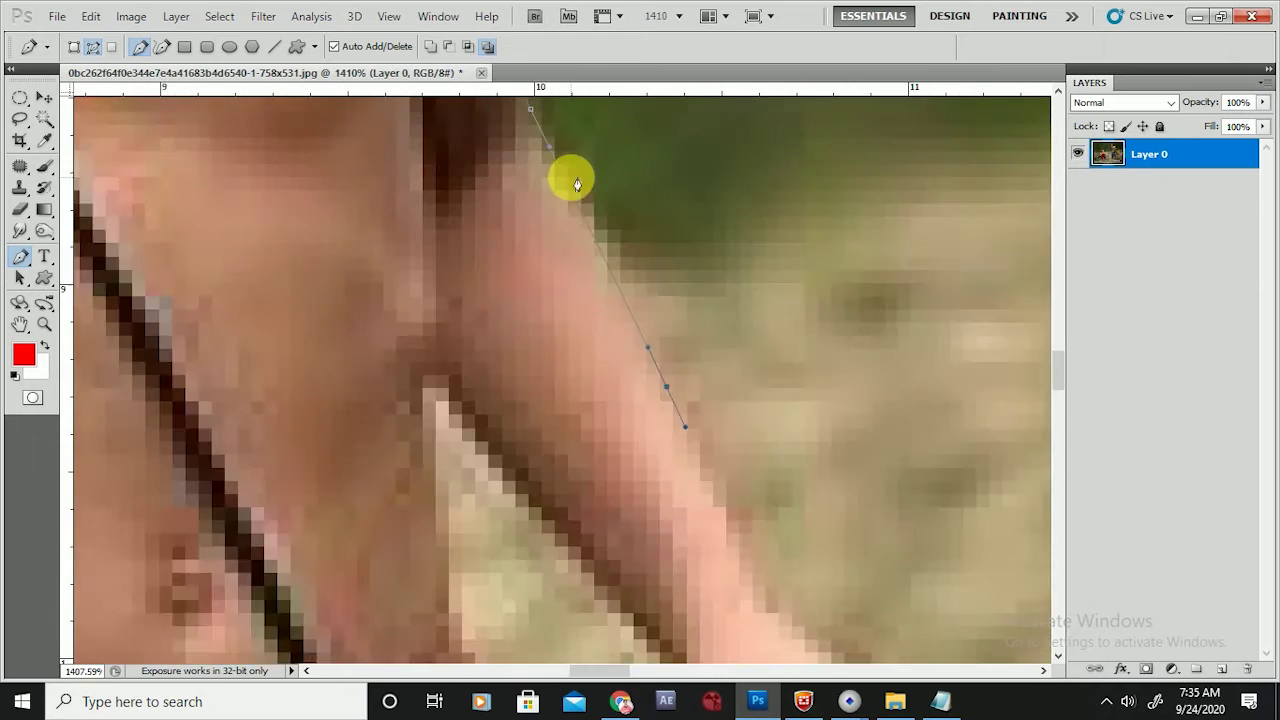
scroll(579, 181, "up", 3)
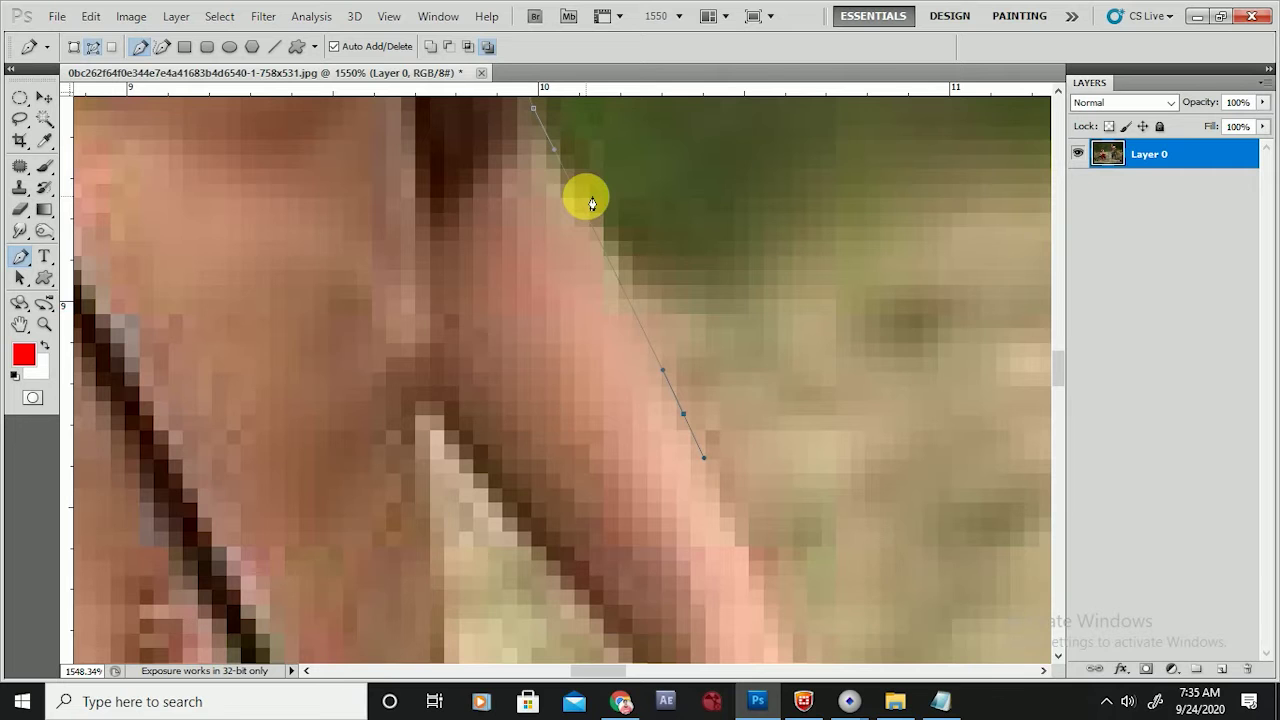
scroll(588, 210, "down", 3)
scroll(586, 205, "up", 5)
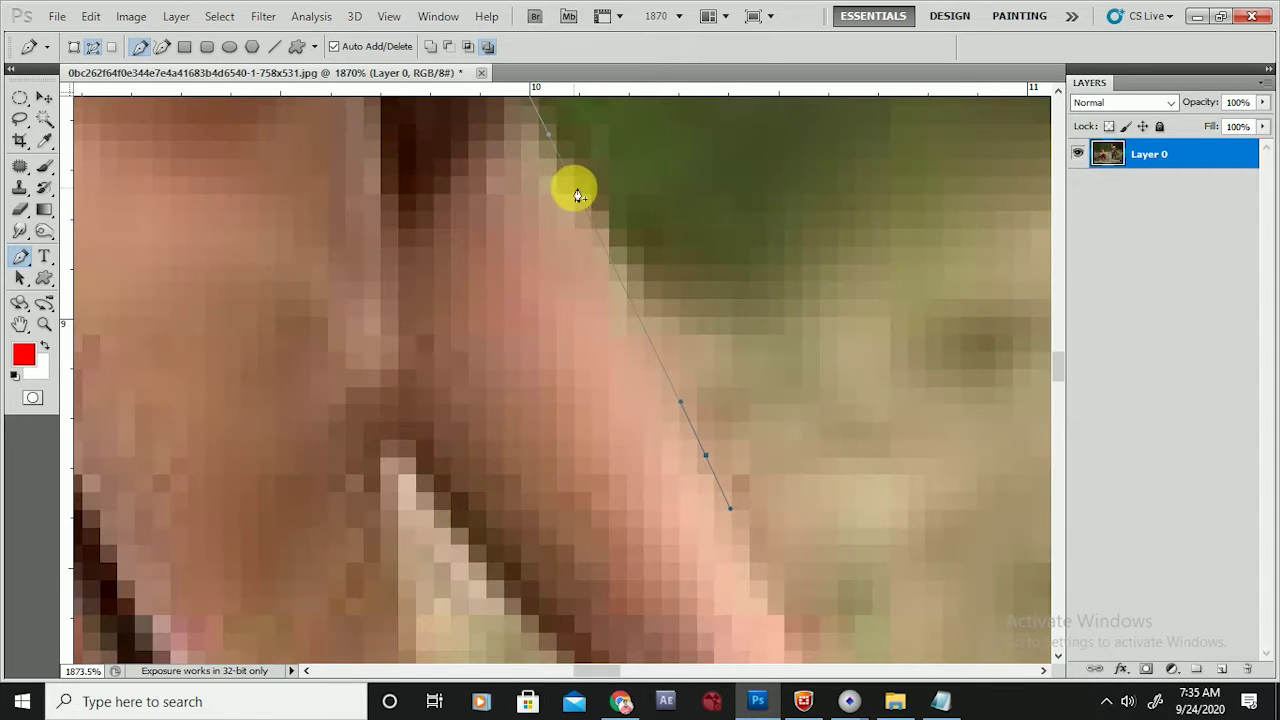
scroll(593, 245, "down", 2)
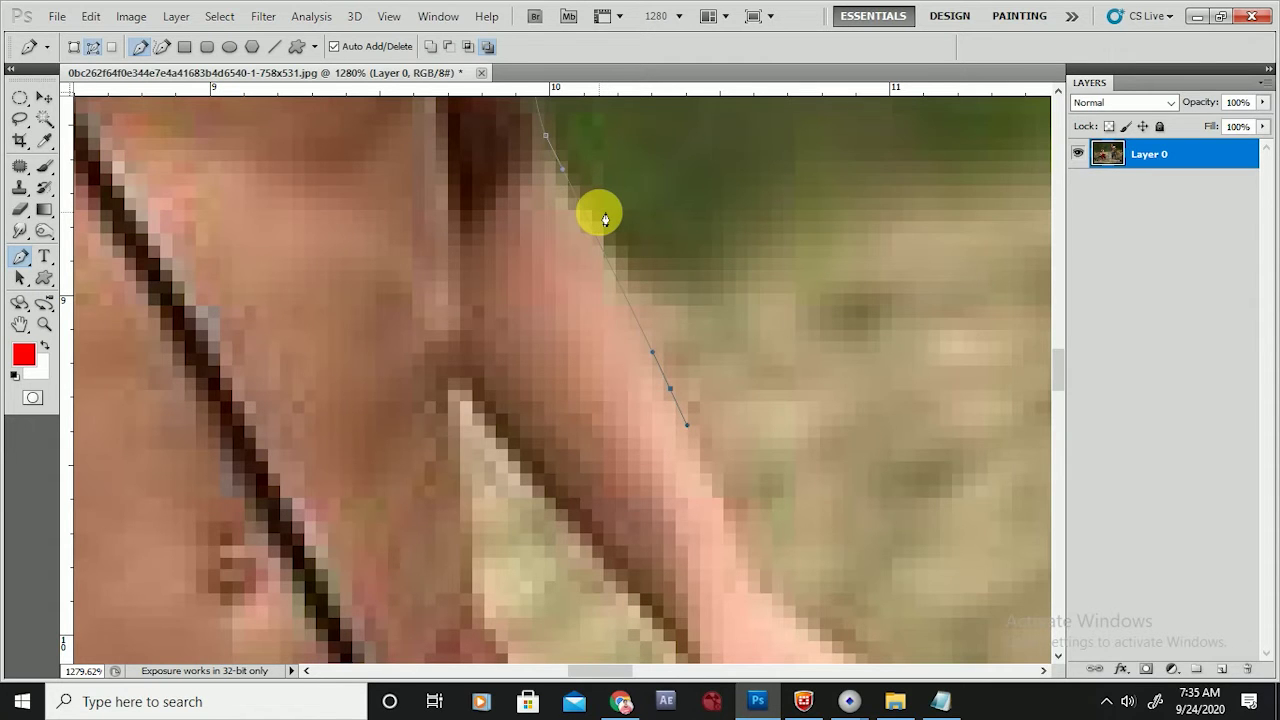
scroll(604, 218, "down", 3)
scroll(599, 228, "up", 4)
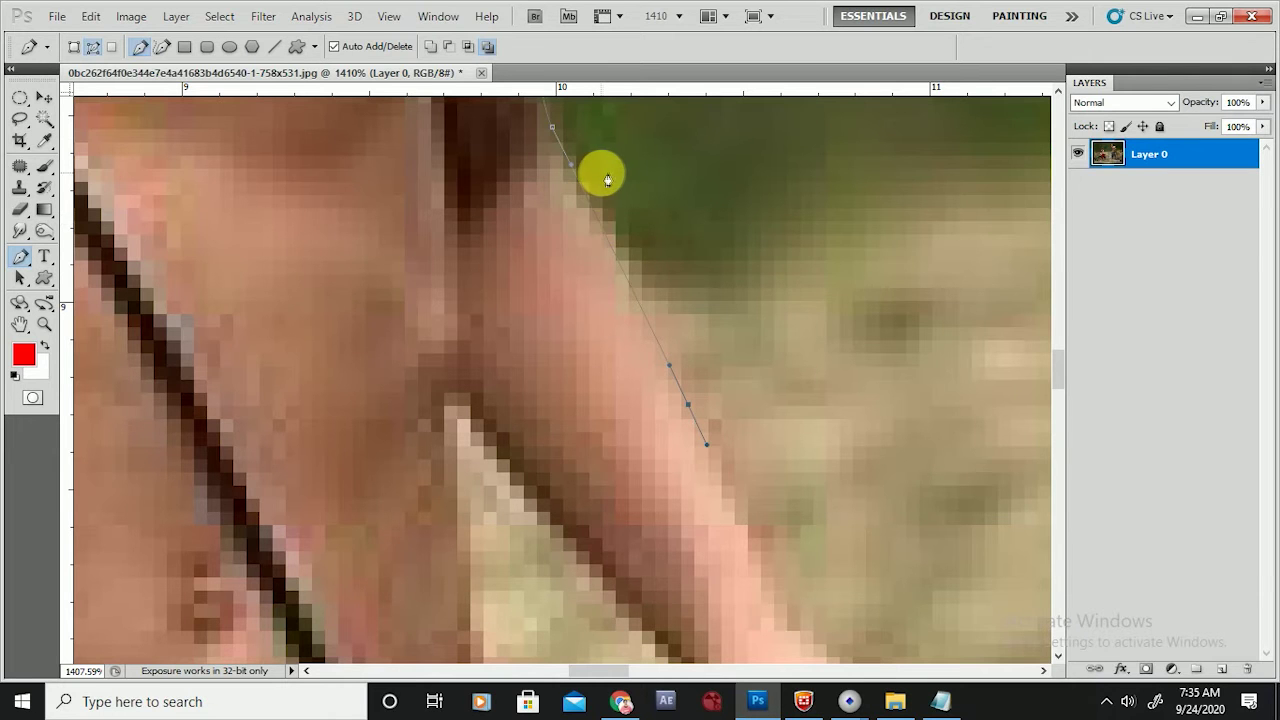
scroll(714, 384, "down", 3)
scroll(777, 535, "up", 3)
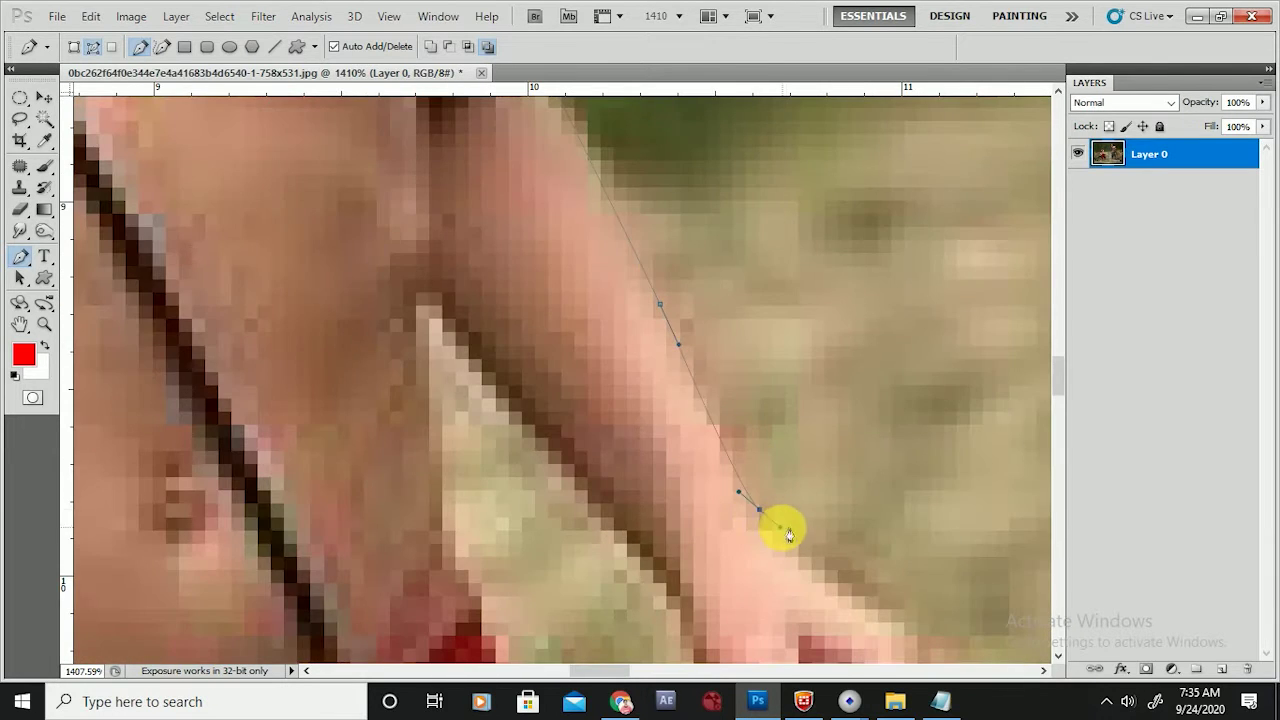
Extend the path from the boy's forearm over the wrist and around the hand gripping the basket.
scroll(777, 526, "down", 3)
scroll(714, 351, "up", 2)
left_click(750, 378)
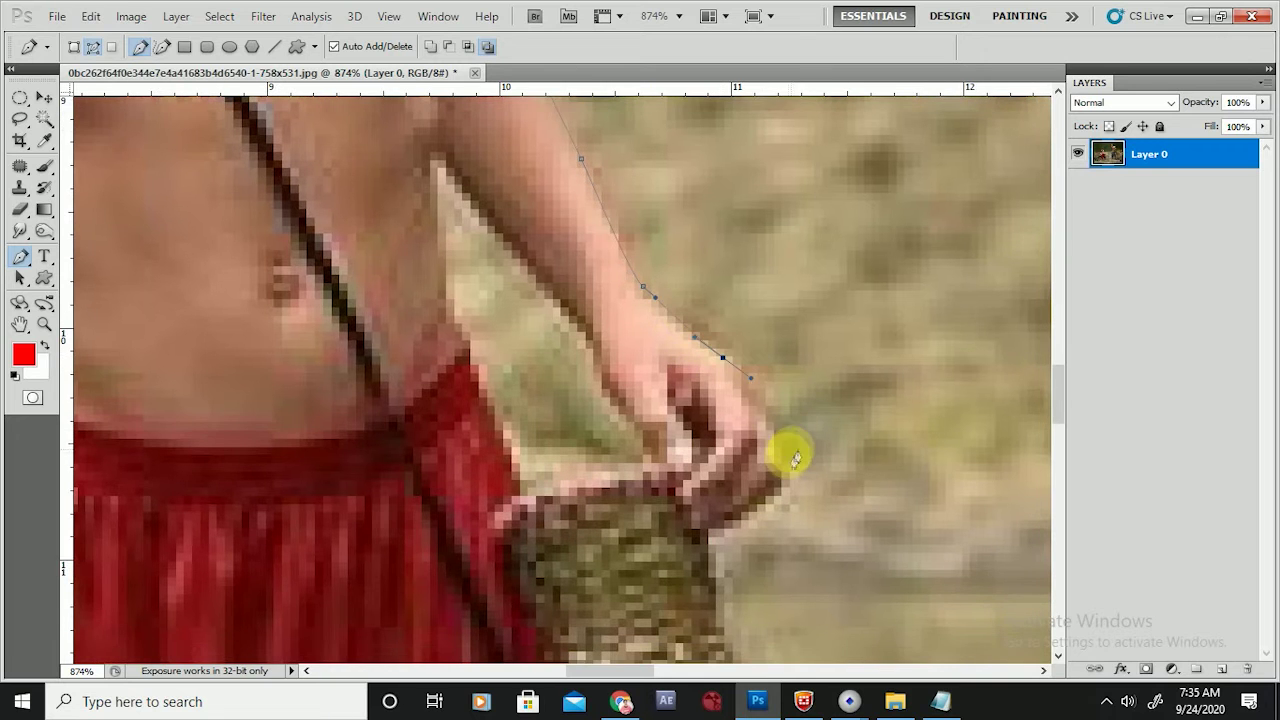
left_click(783, 469)
left_click(691, 533)
Continue the path down the outer edge of the woven basket and along its bottom edge to the shorts.
left_click_drag(716, 590, 646, 328)
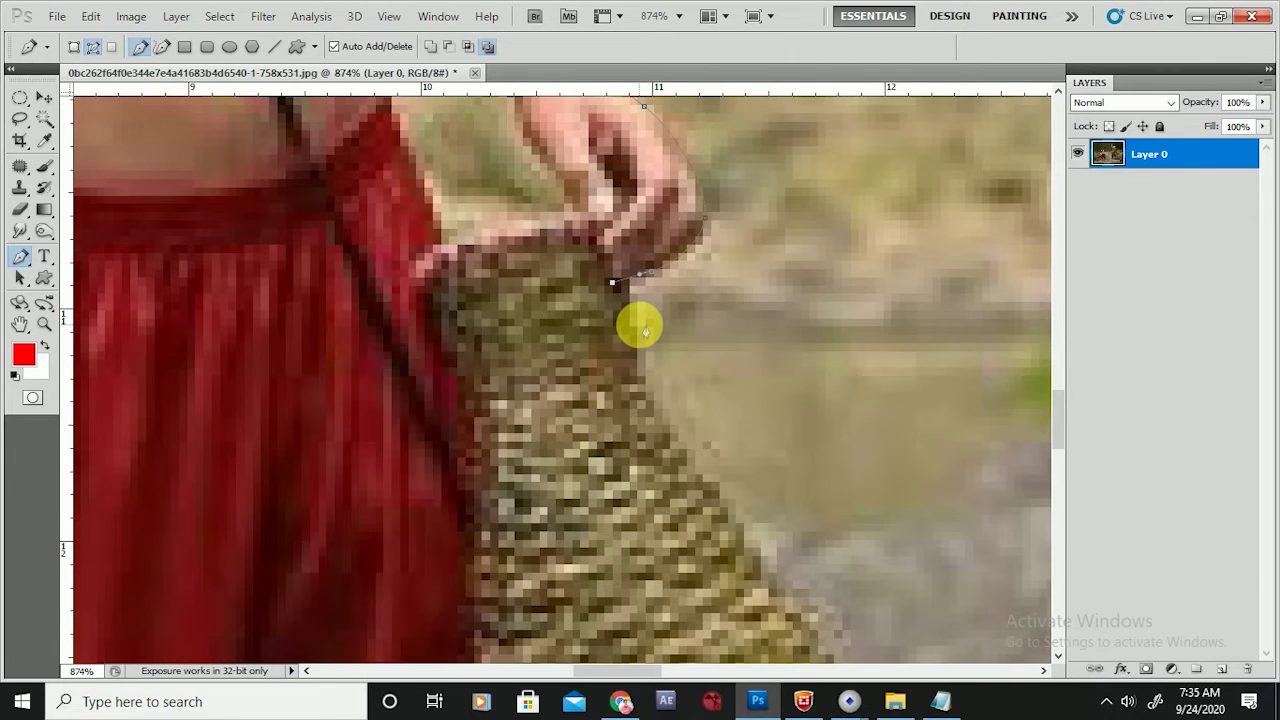
left_click_drag(671, 434, 634, 314)
left_click(628, 336)
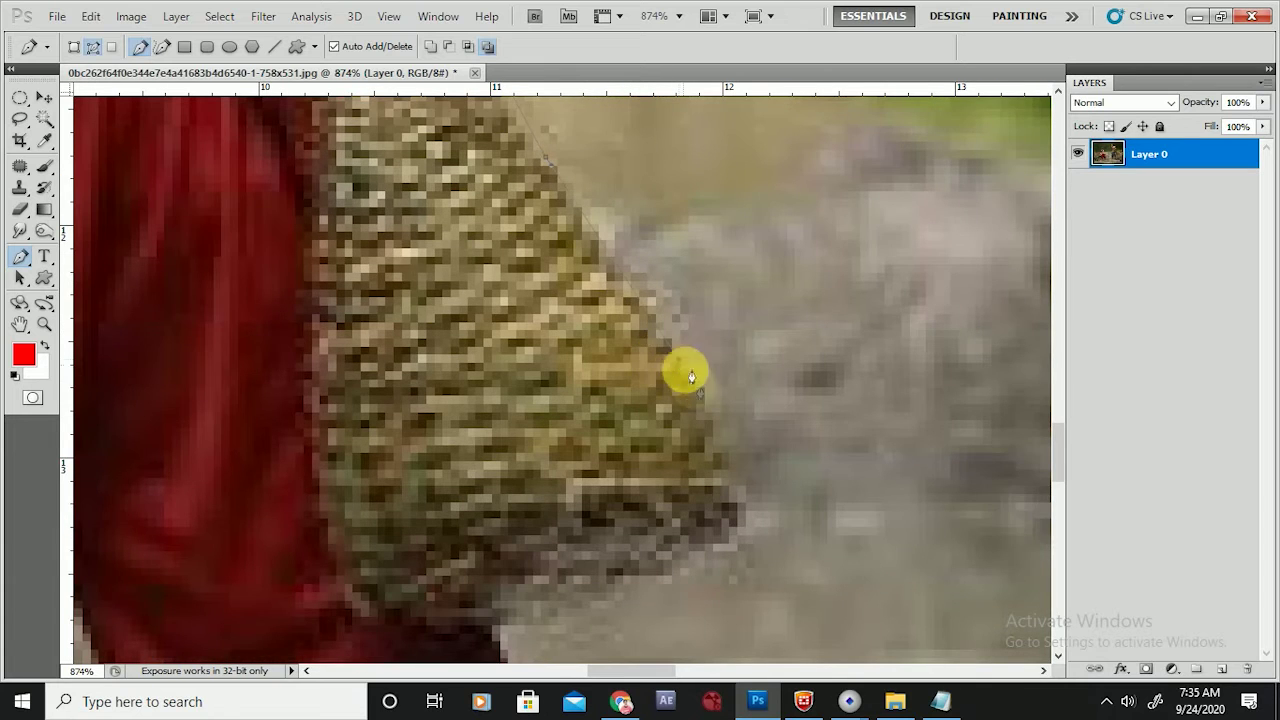
left_click_drag(677, 363, 665, 200)
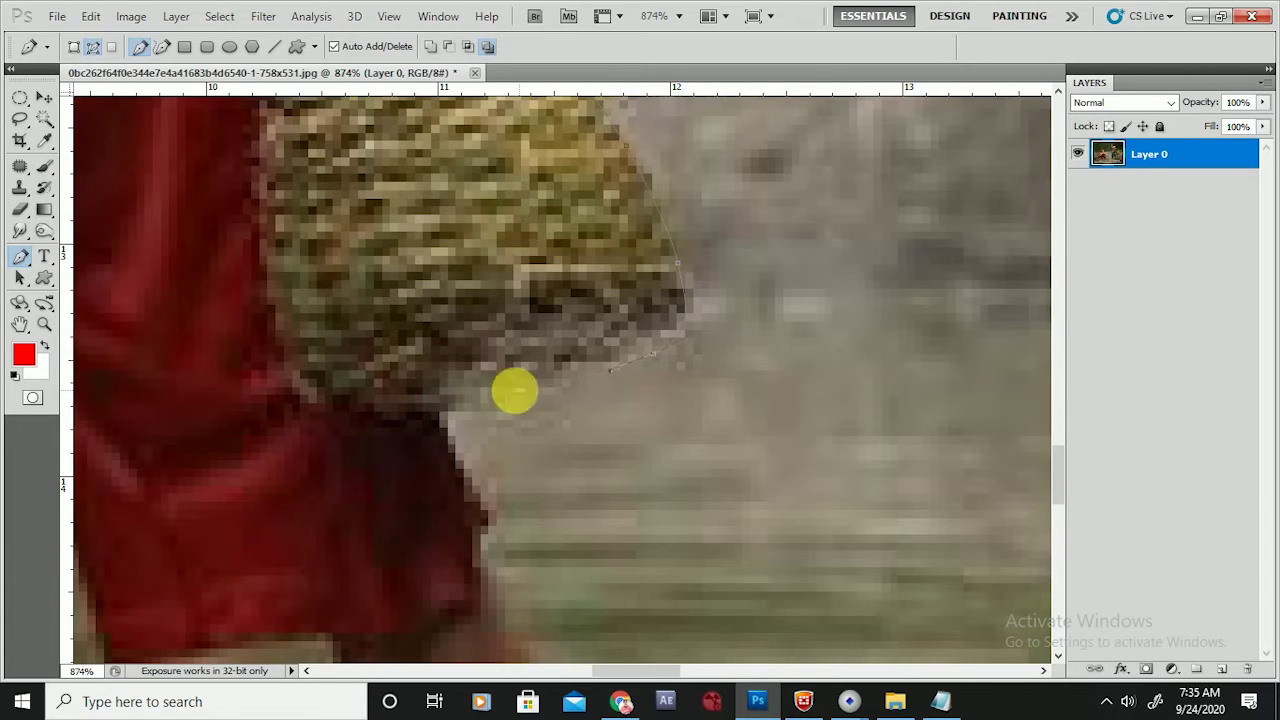
left_click_drag(446, 414, 507, 270)
left_click(486, 271)
scroll(486, 271, "up", 2)
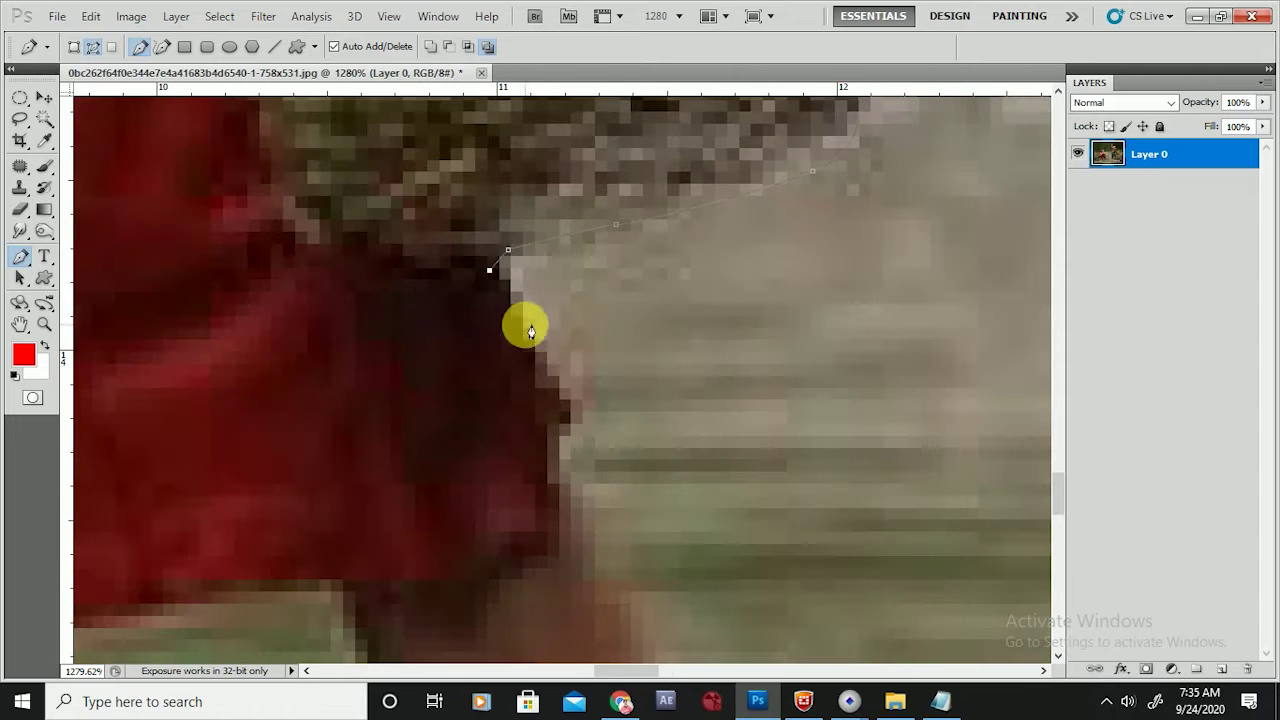
left_click(517, 317)
left_click(540, 355)
scroll(545, 385, "up", 2)
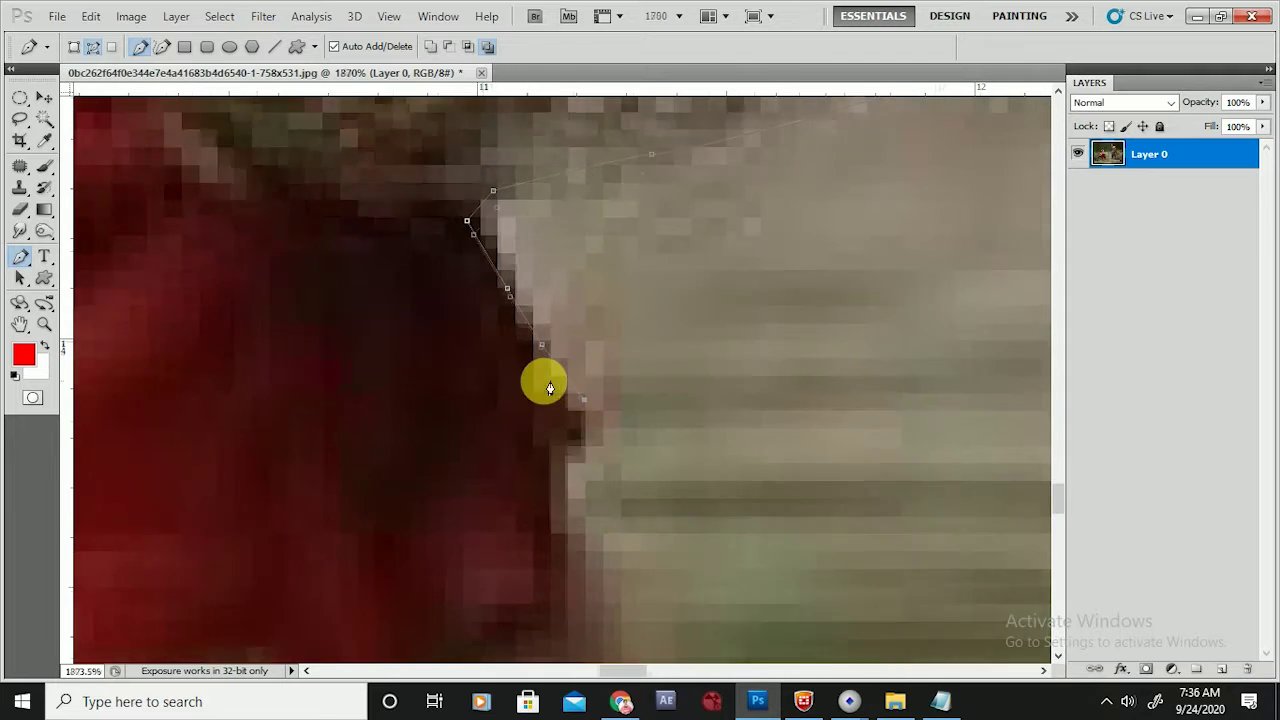
key("ctrl+alt+z")
key("ctrl+alt+z")
key("ctrl+alt+z")
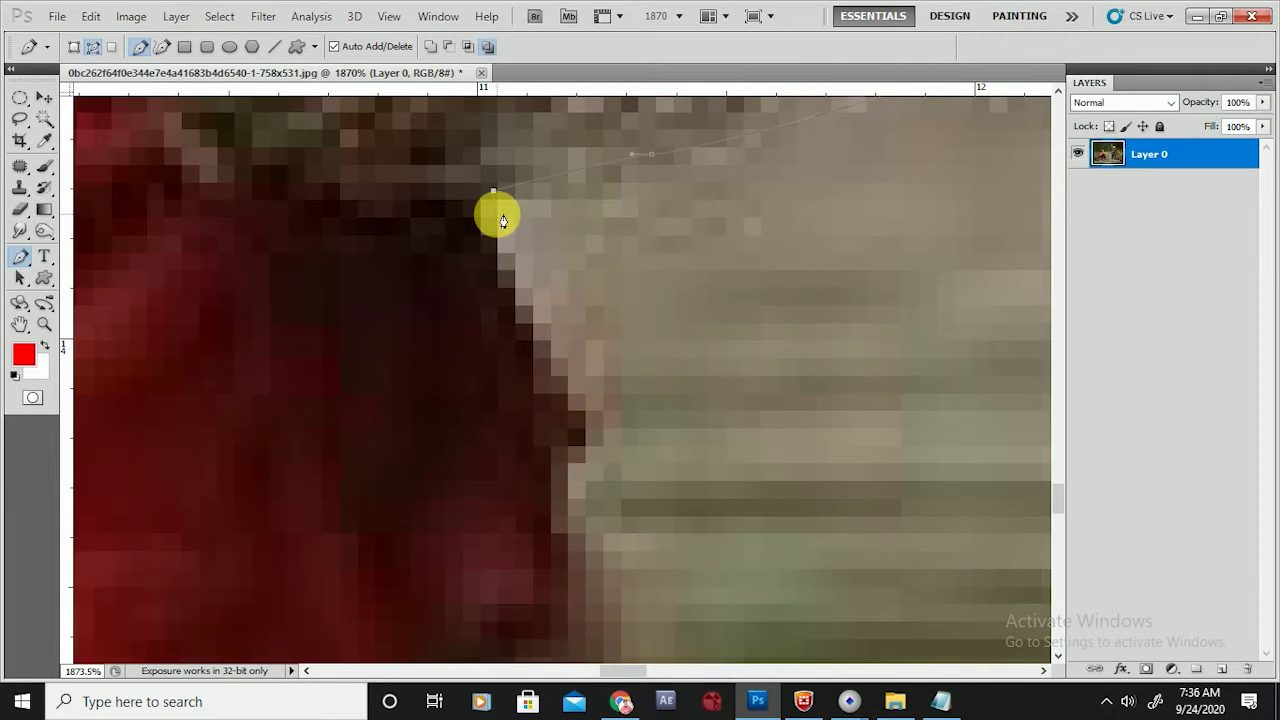
left_click(496, 214)
left_click(531, 291)
left_click(582, 362)
left_click(597, 411)
left_click(594, 433)
scroll(627, 350, "down", 2)
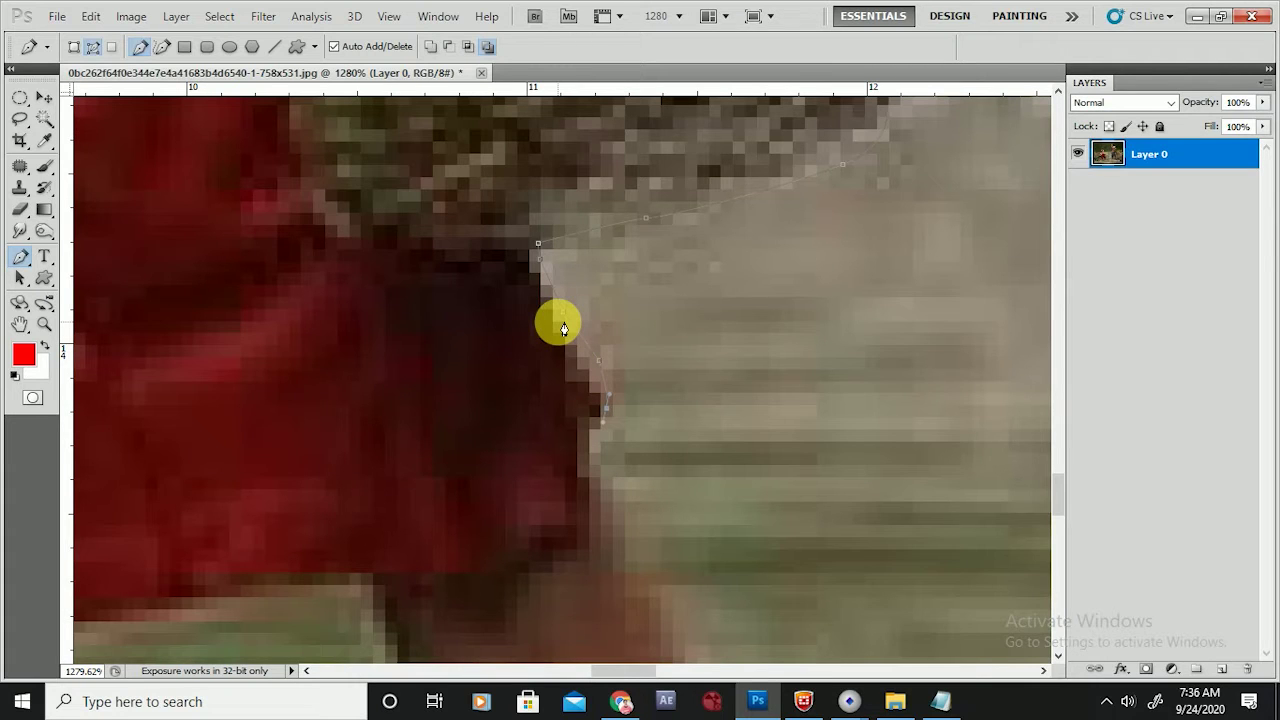
scroll(557, 320, "up", 1)
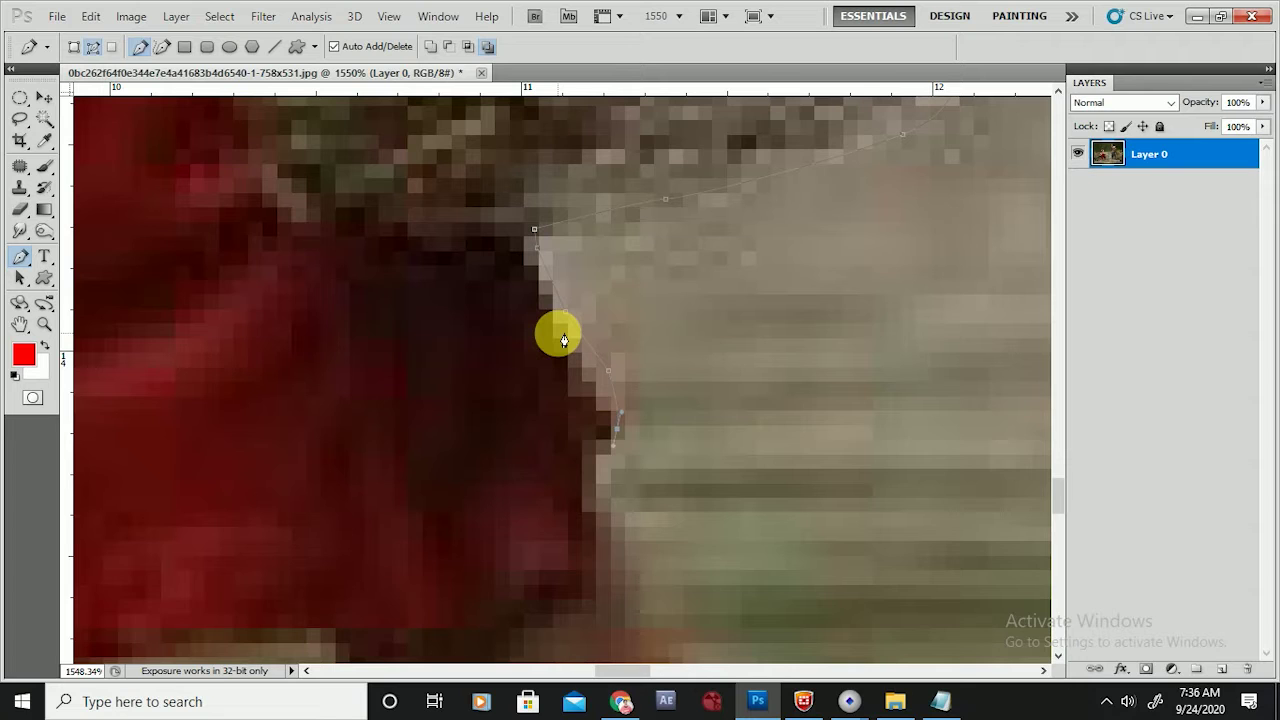
key("ctrl+alt+z")
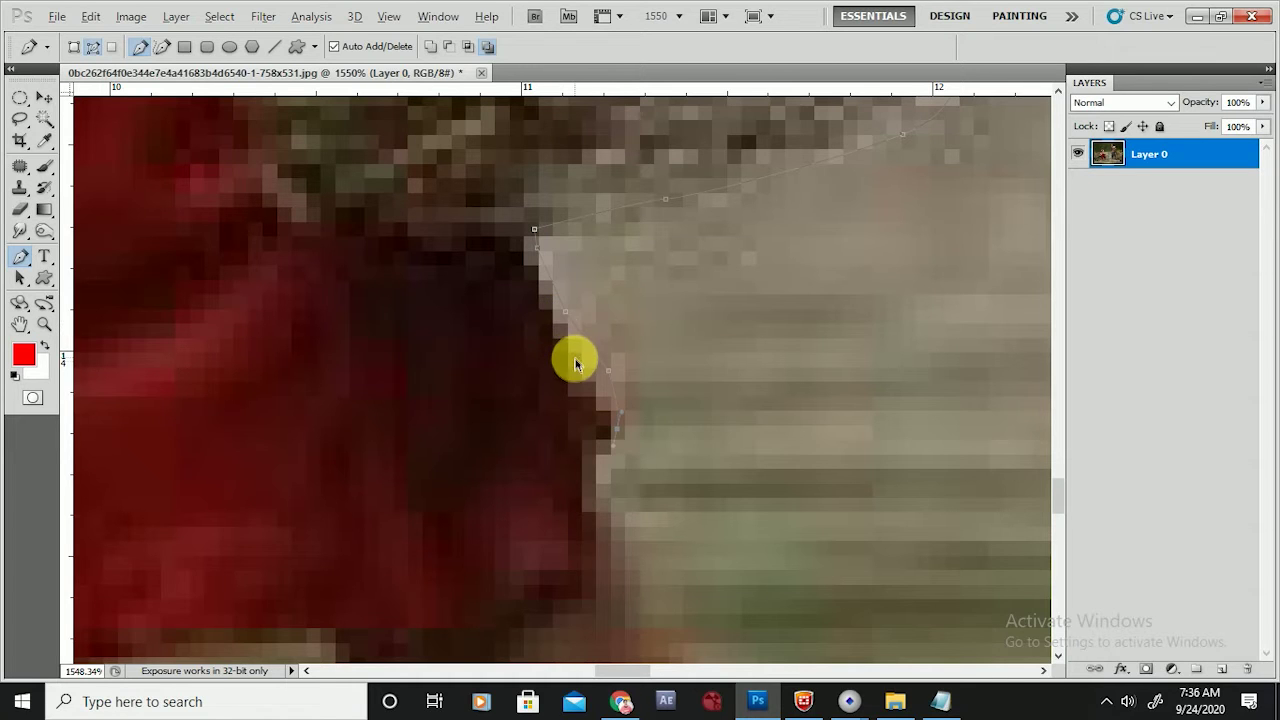
Trace the side of the red shorts from just below the basket down to the hem.
left_click_drag(527, 263, 537, 292)
scroll(606, 422, "down", 2)
scroll(607, 440, "down", 3)
left_click_drag(607, 268, 606, 330)
scroll(619, 308, "down", 2)
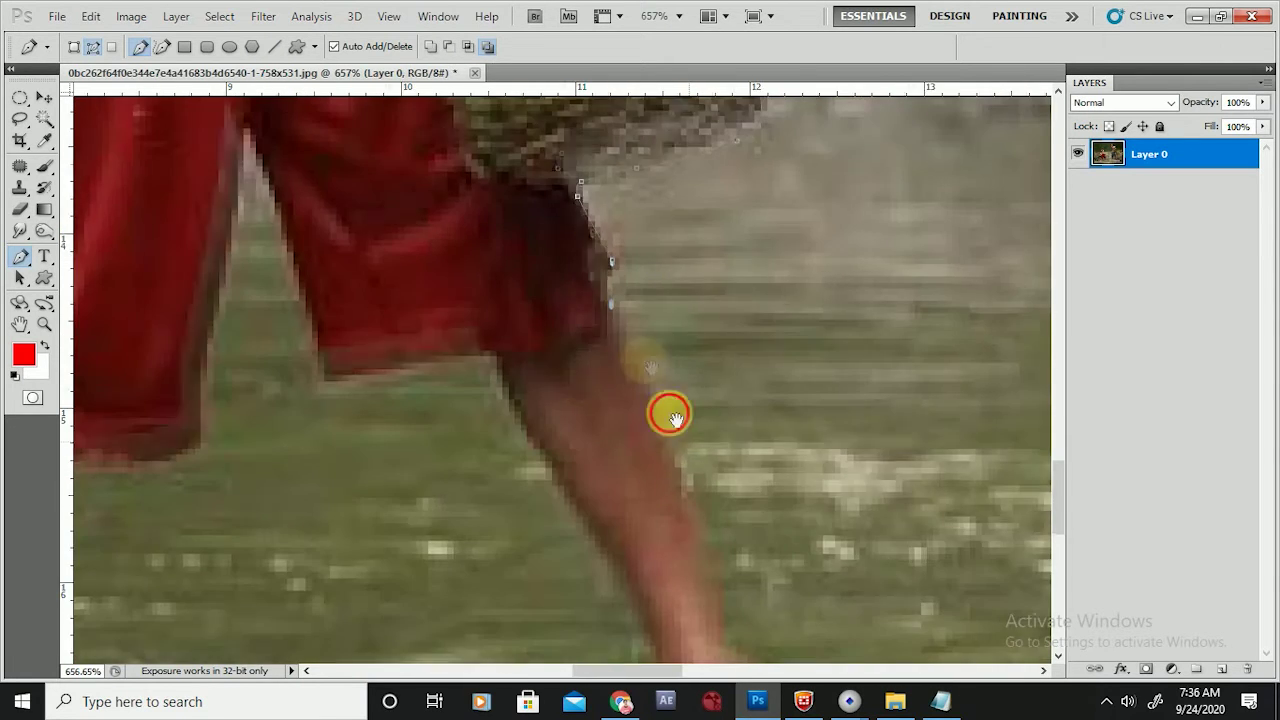
Continue the path down the outside of the lower leg, around the foot and up the inner side to the hem.
scroll(623, 320, "down", 3)
left_click(666, 506)
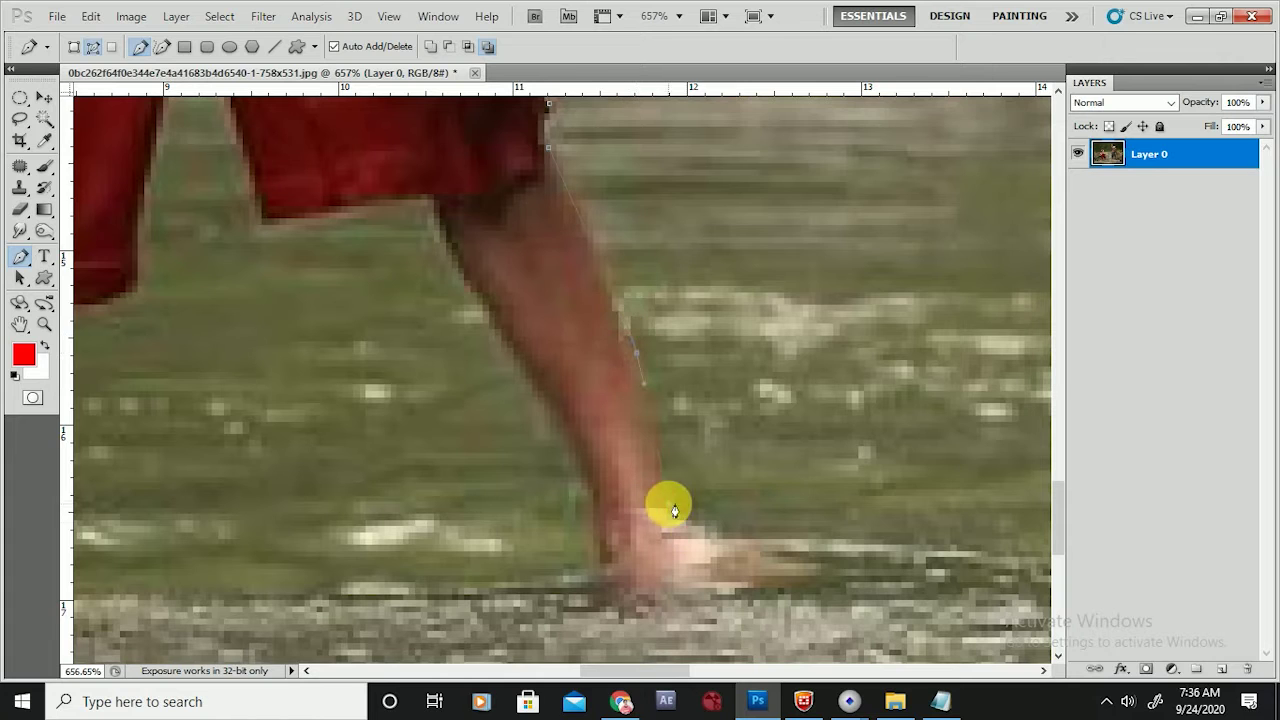
left_click_drag(787, 569, 629, 592)
left_click(605, 557)
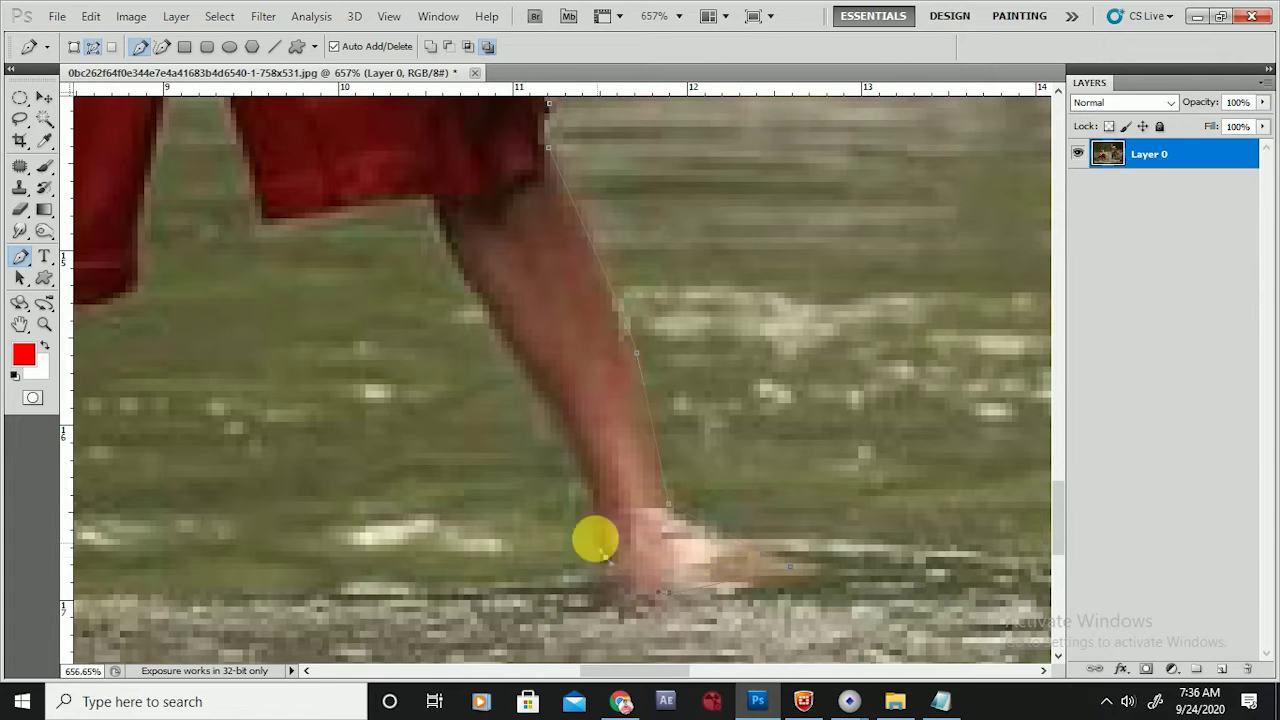
left_click_drag(567, 440, 554, 413)
left_click_drag(477, 293, 471, 287)
scroll(484, 300, "up", 2)
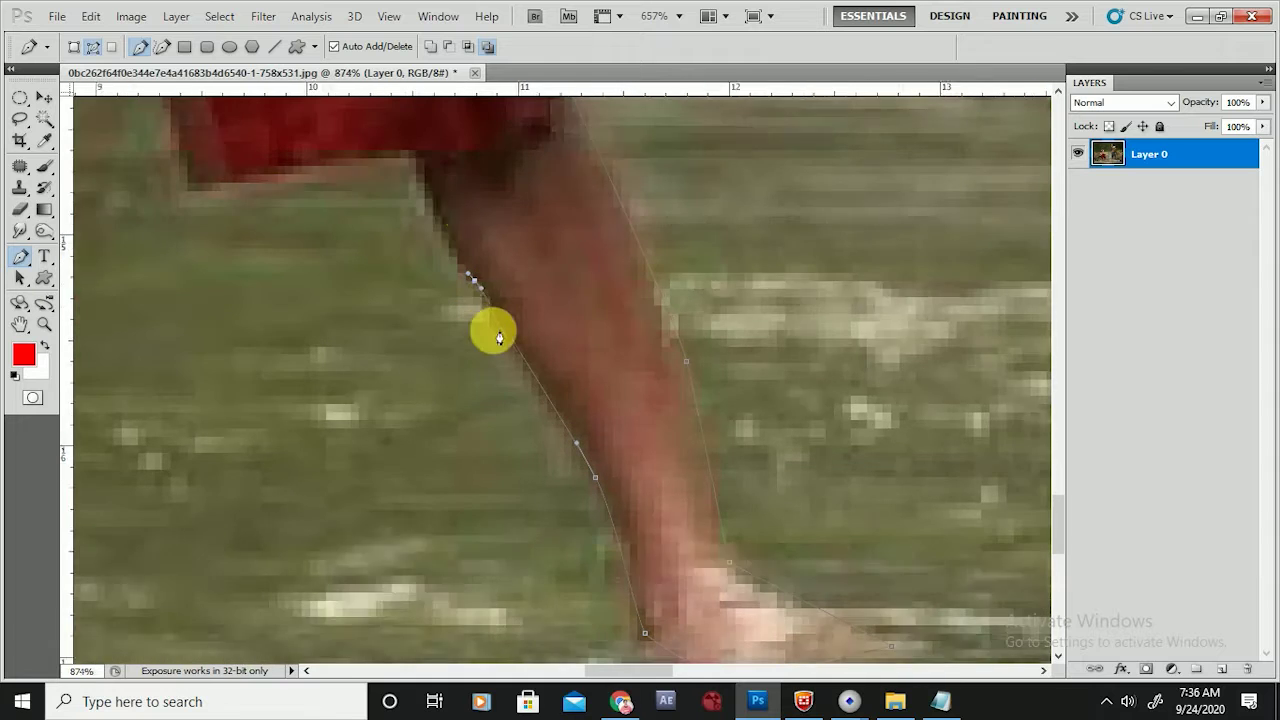
left_click(417, 158)
Trace along the shorts' hem, up to the gap between the legs and down the other shorts leg to its hem.
left_click_drag(263, 166, 457, 420)
left_click_drag(397, 216, 380, 167)
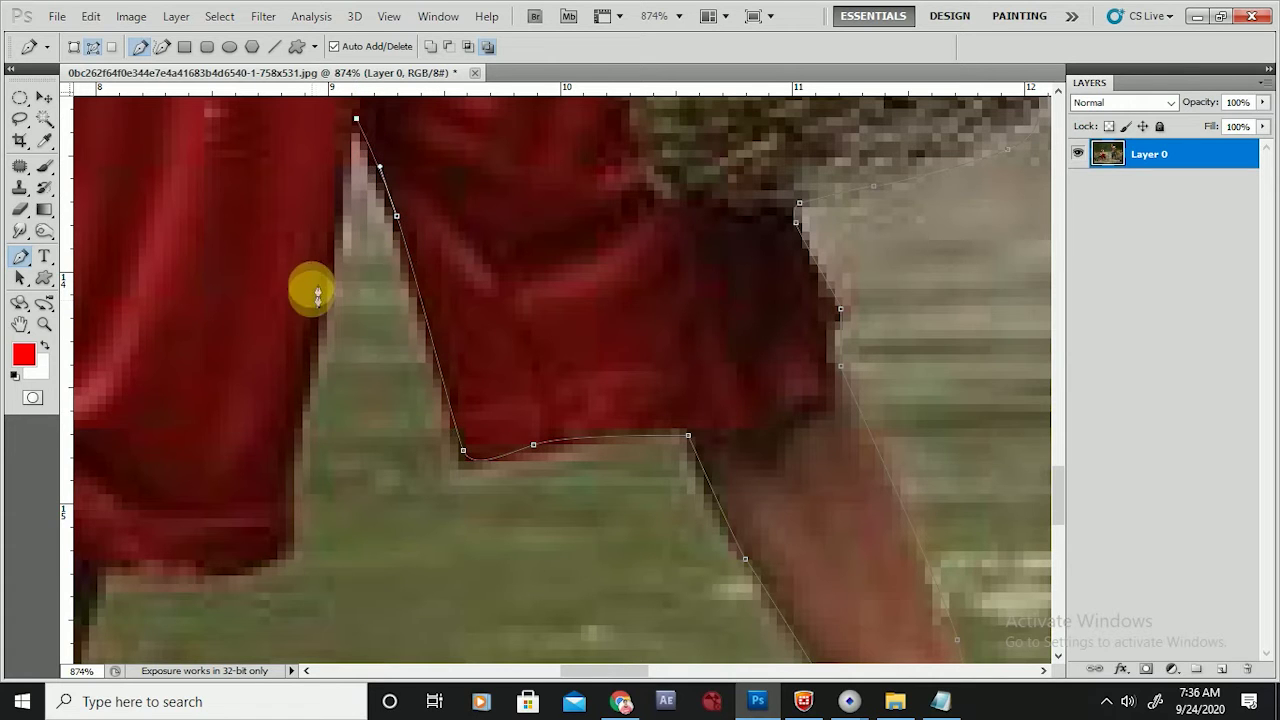
left_click_drag(316, 329, 309, 360)
left_click_drag(327, 472, 344, 394)
left_click_drag(284, 424, 251, 424)
left_click_drag(337, 407, 791, 351)
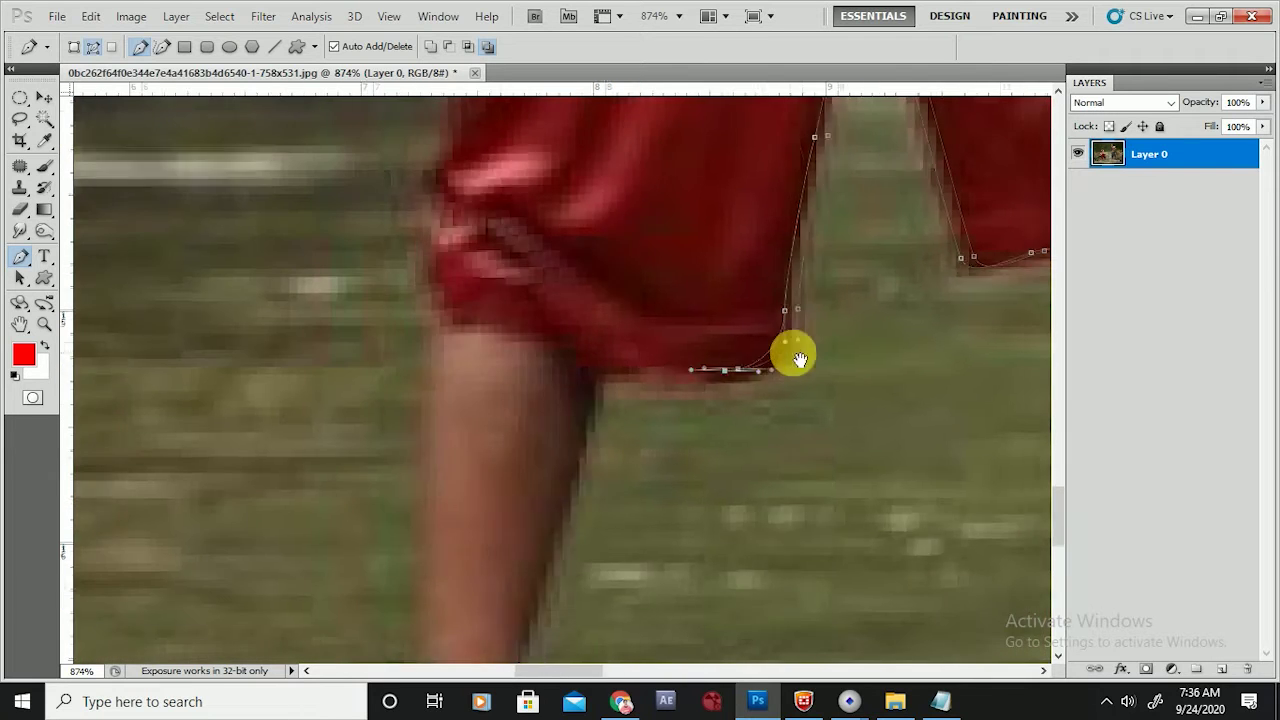
Extend the path down the inside of the other lower leg, around its foot and up the outside to the shorts.
left_click_drag(641, 370, 598, 430)
left_click_drag(586, 531, 617, 354)
left_click_drag(559, 488, 438, 429)
left_click_drag(466, 352, 466, 319)
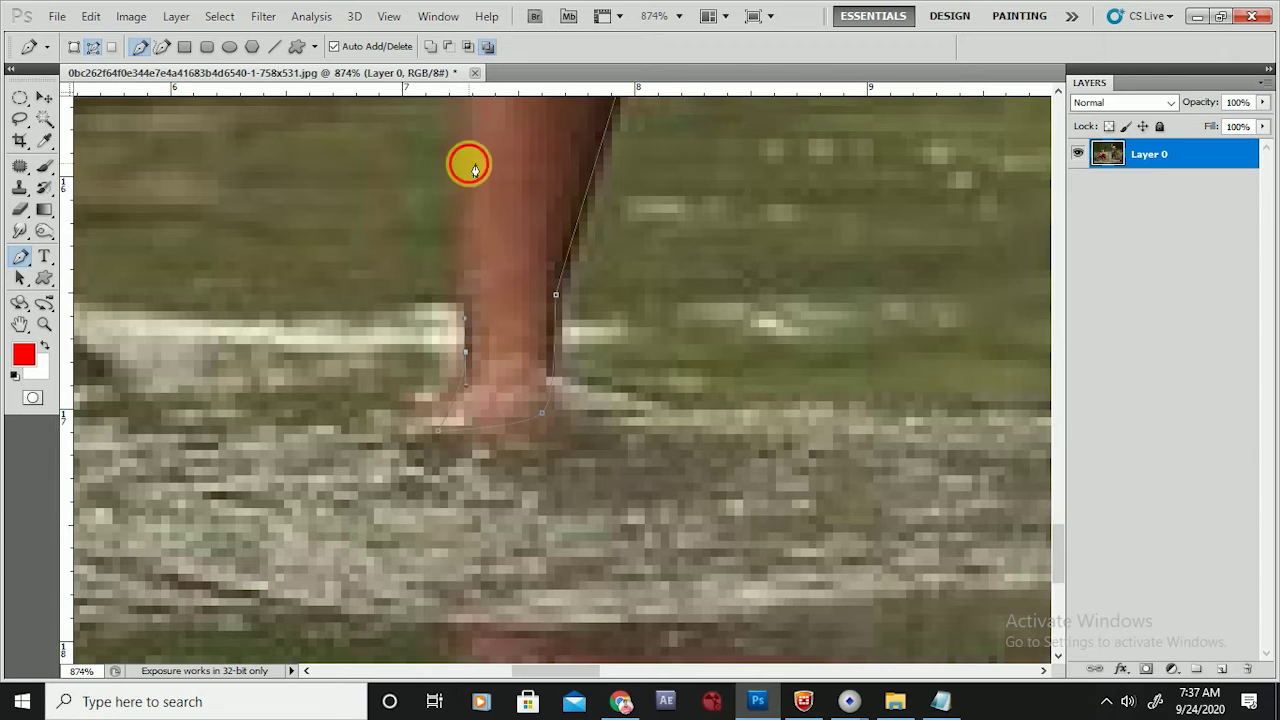
left_click_drag(466, 163, 477, 349)
left_click_drag(470, 200, 491, 420)
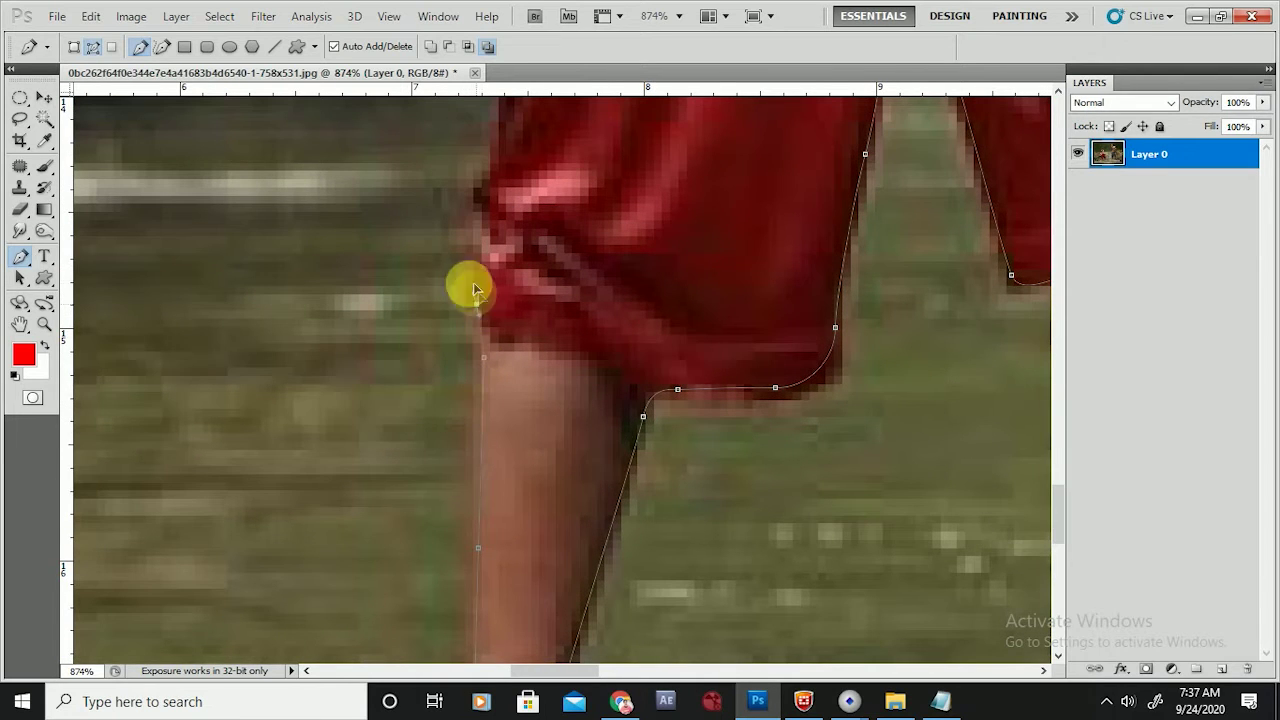
Continue the path past the gathered cuff and up the outer edge of the red shorts to the waistband.
left_click_drag(486, 174, 537, 445)
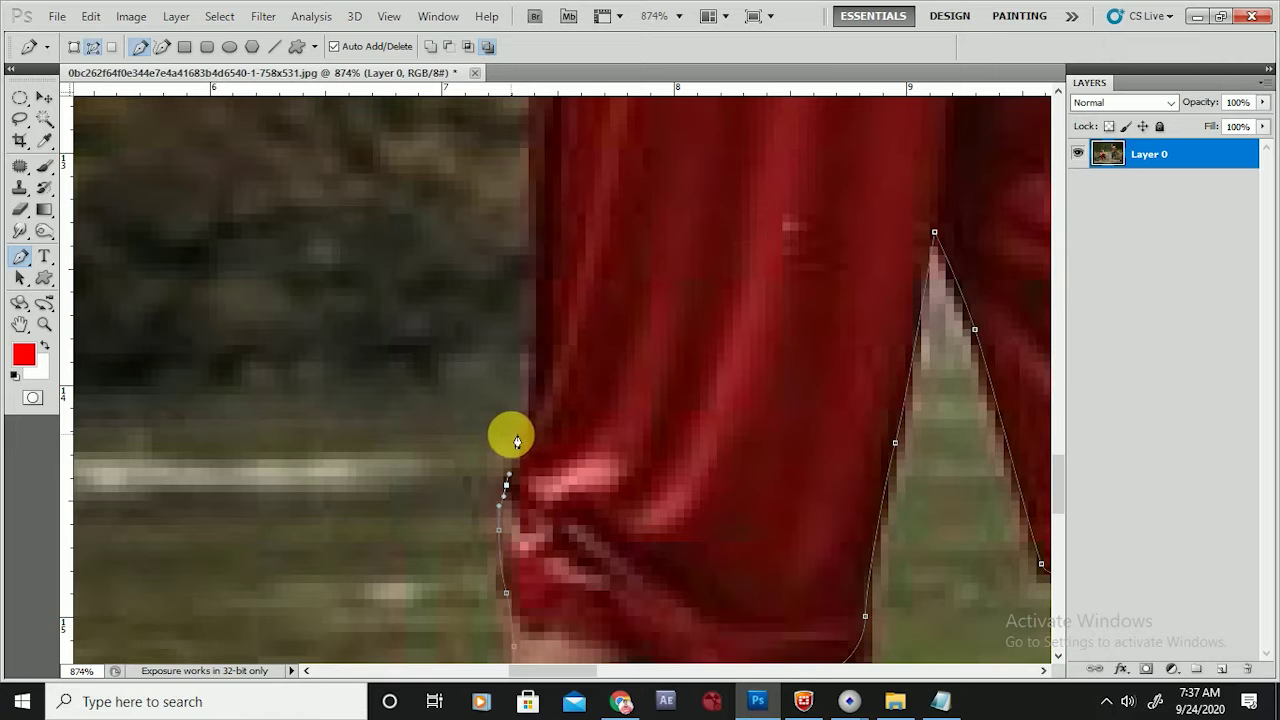
left_click_drag(523, 421, 531, 394)
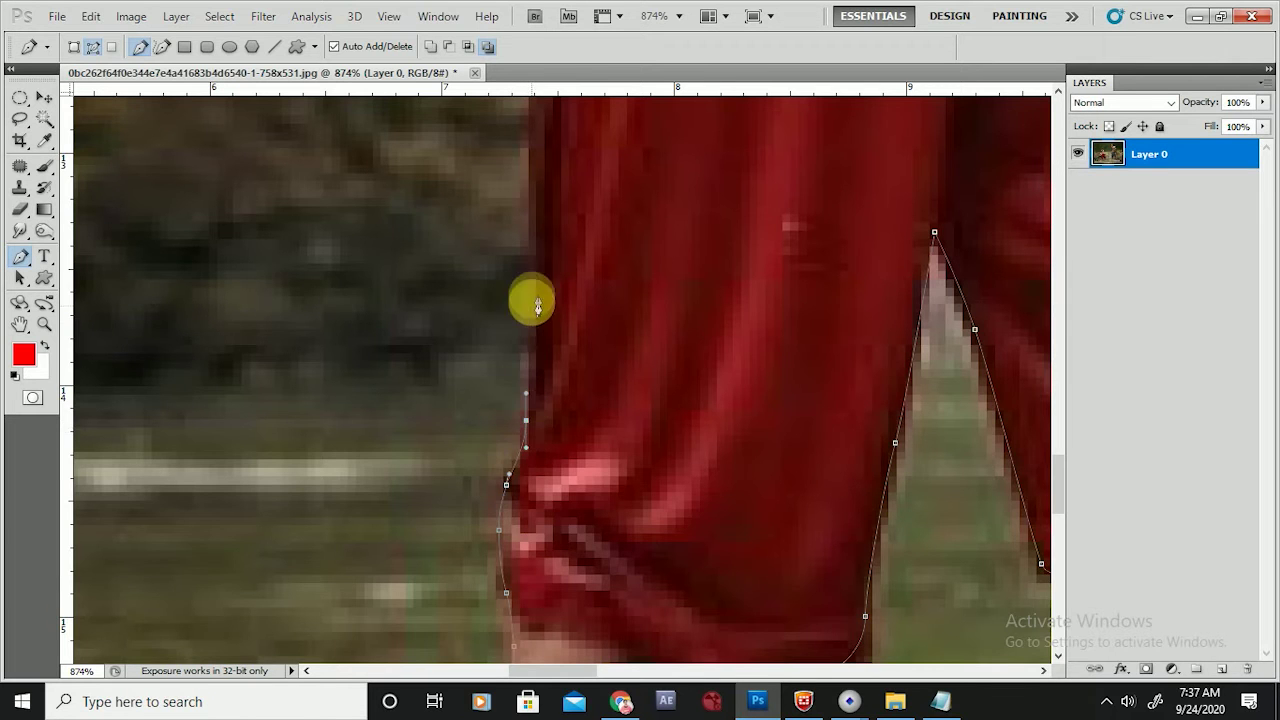
scroll(538, 278, "down", 2)
scroll(545, 290, "up", 6)
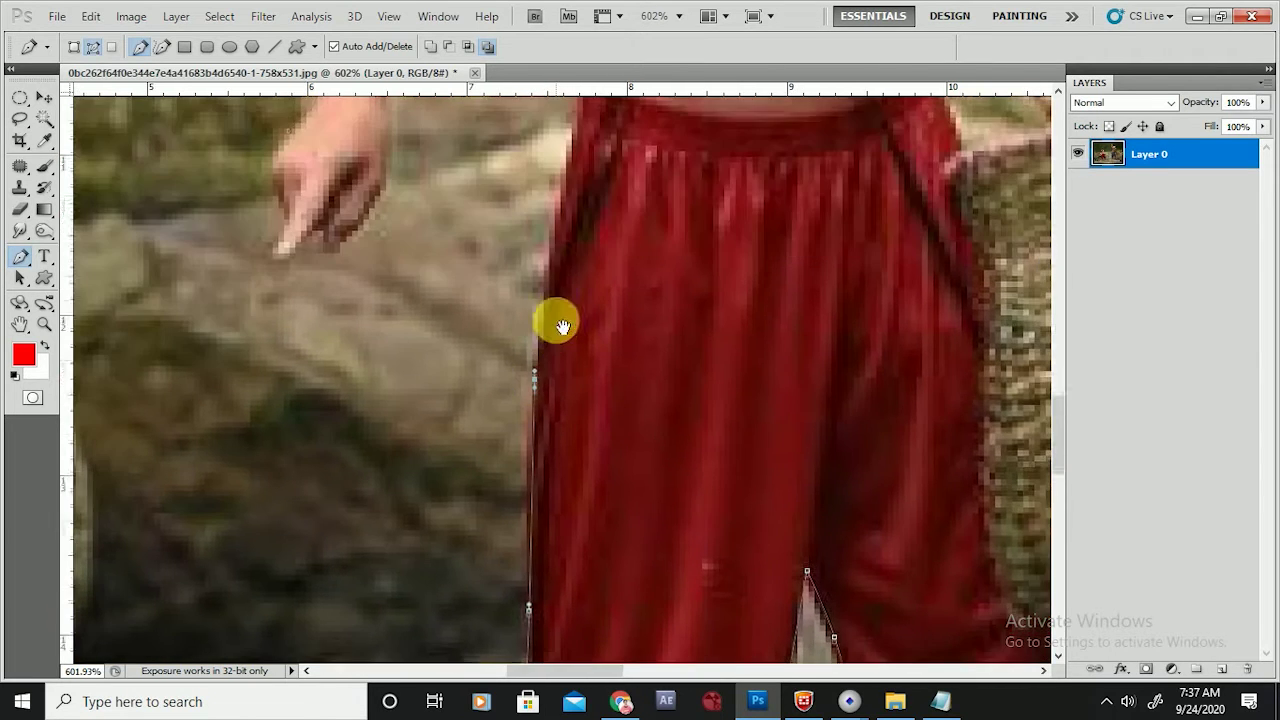
scroll(575, 360, "up", 5)
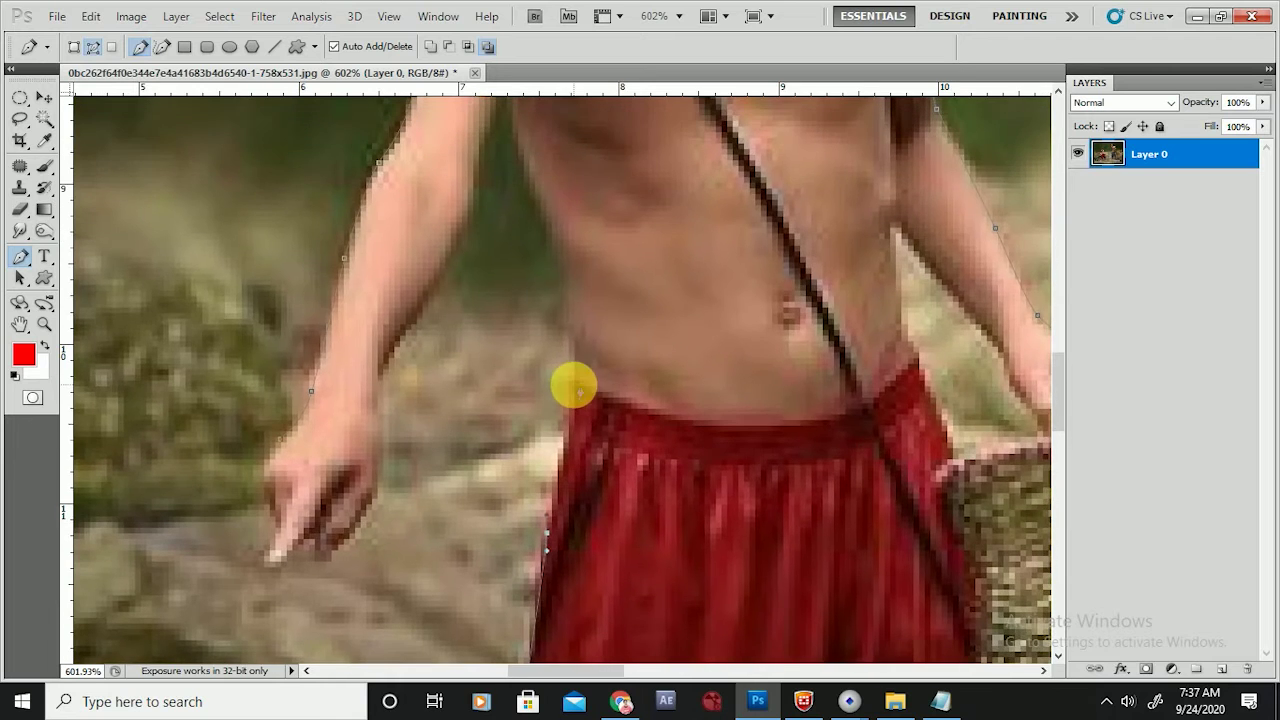
Trace up the side of the boy's torso to the armpit and down the inner edge of his pointing arm.
left_click_drag(564, 268, 559, 243)
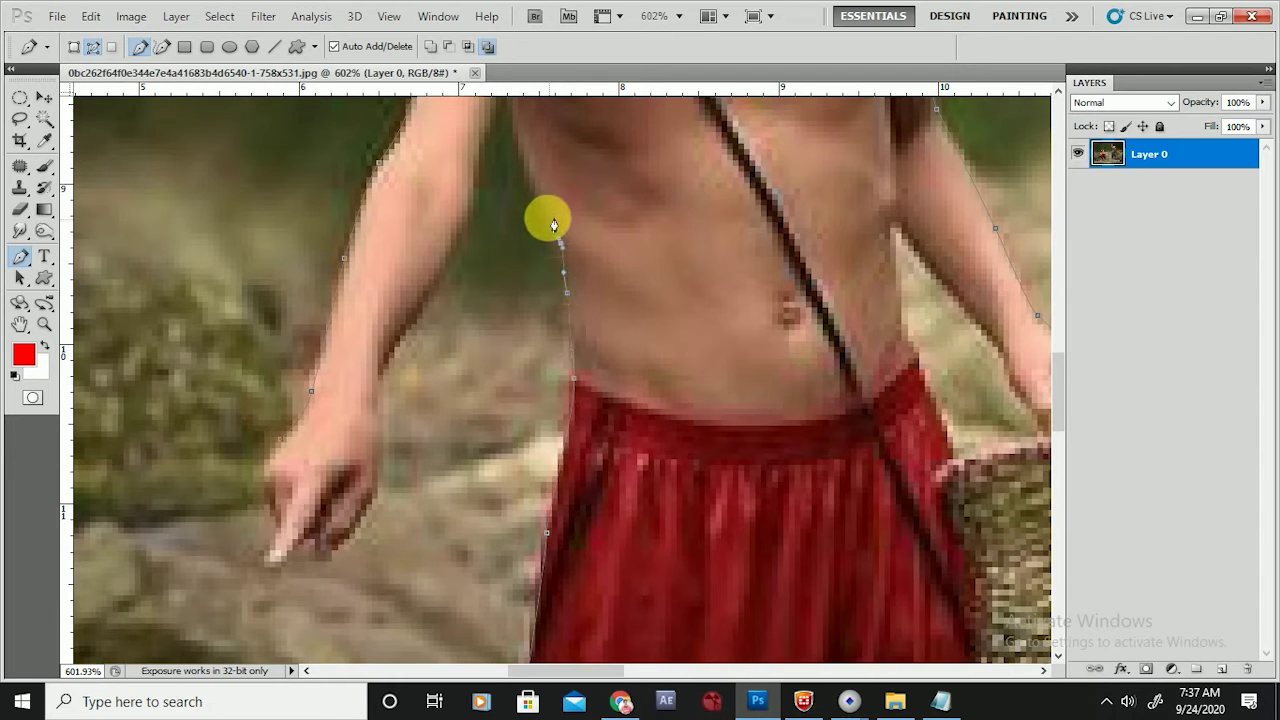
scroll(540, 250, "up", 2)
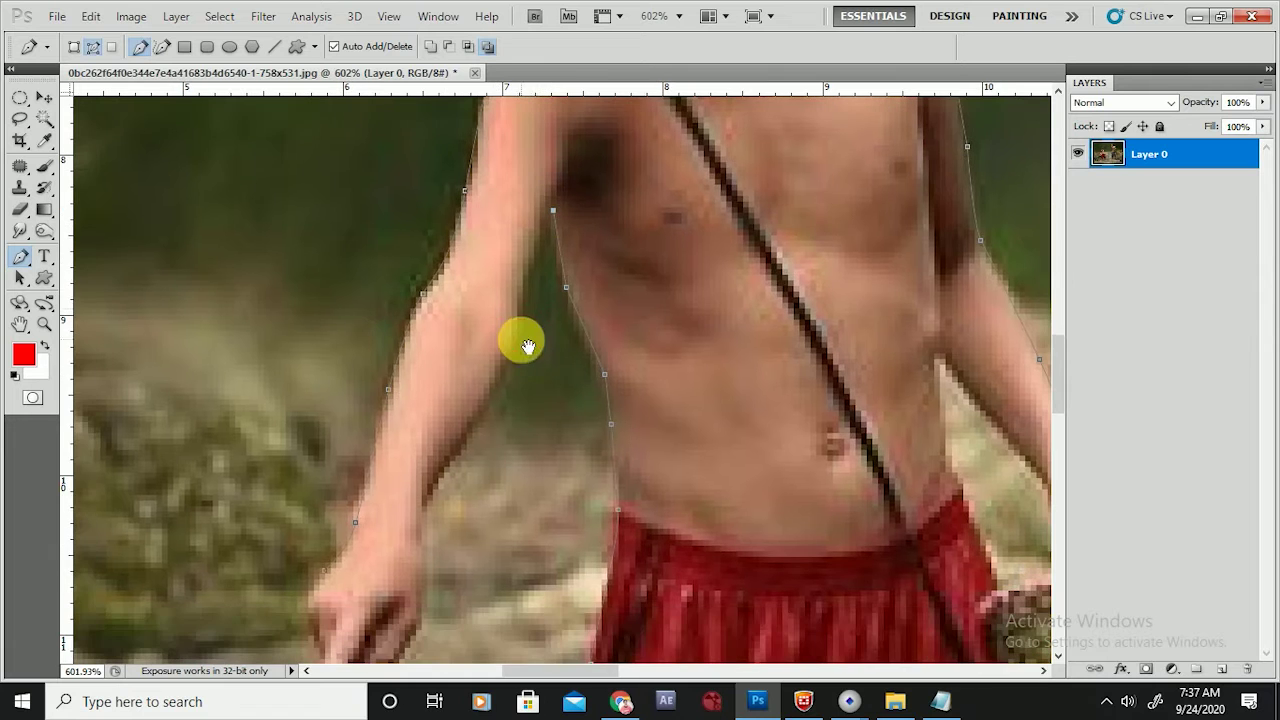
left_click(523, 290)
left_click(499, 385)
left_click(481, 408)
left_click(463, 432)
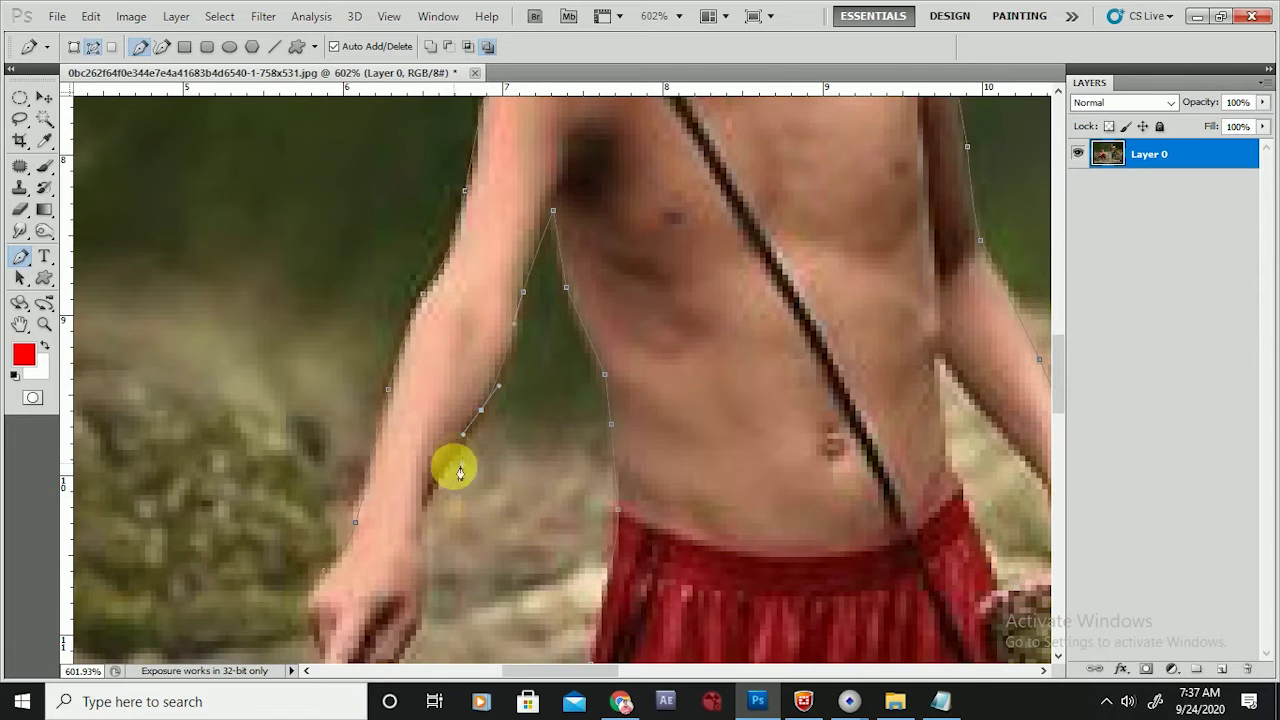
scroll(470, 445, "down", 1)
Continue the path over the wrist and around the pointing hand and fingertip, closing it at its starting point.
left_click(452, 463)
left_click(450, 520)
left_click(451, 548)
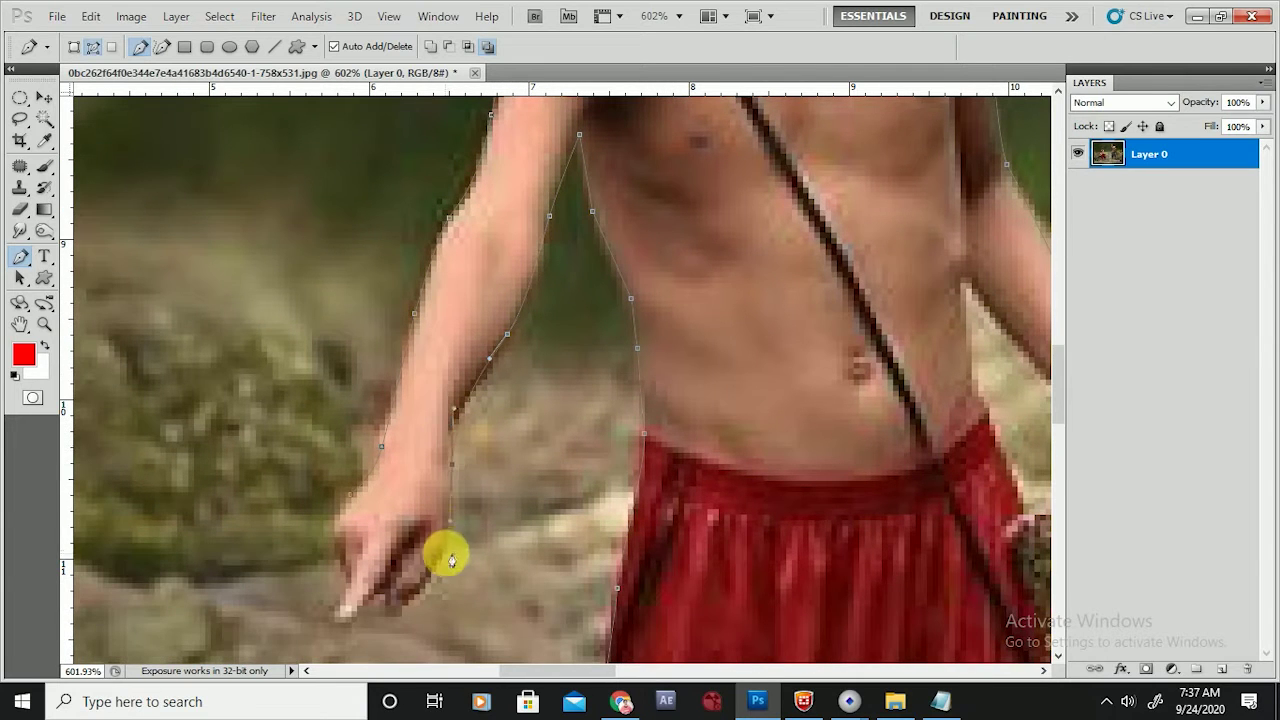
left_click_drag(396, 604, 457, 443)
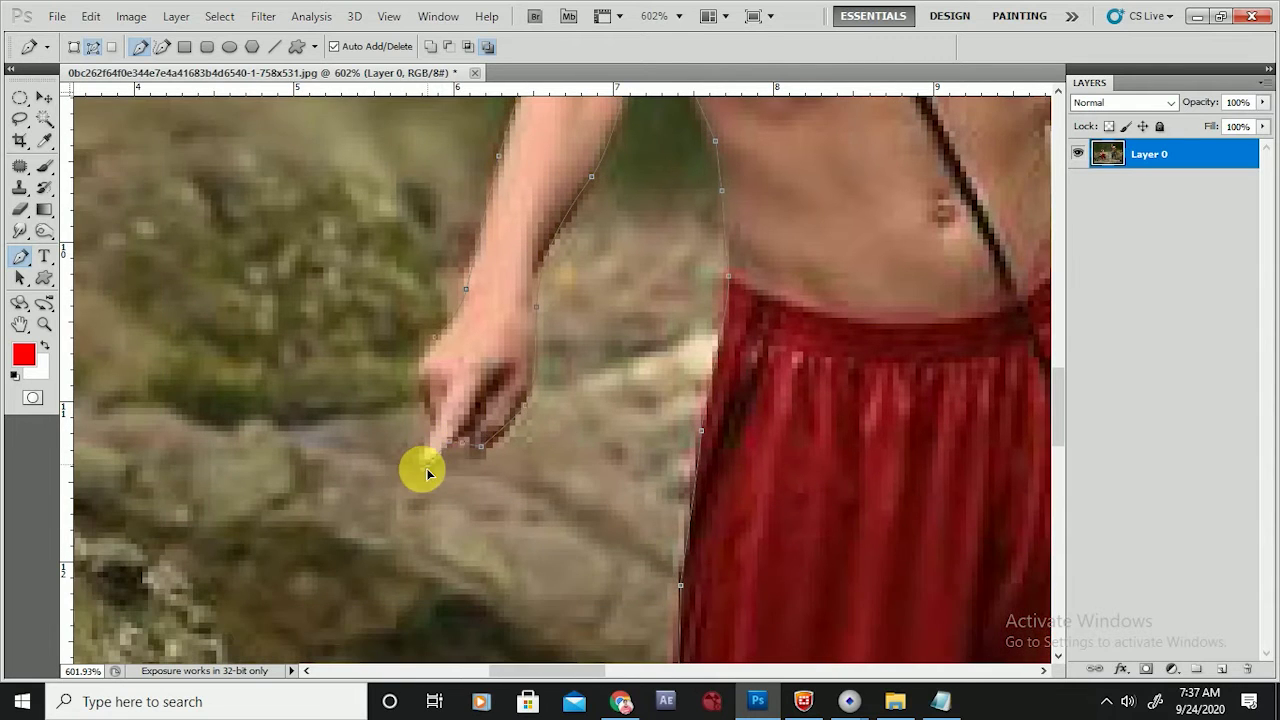
left_click(424, 454)
left_click(417, 398)
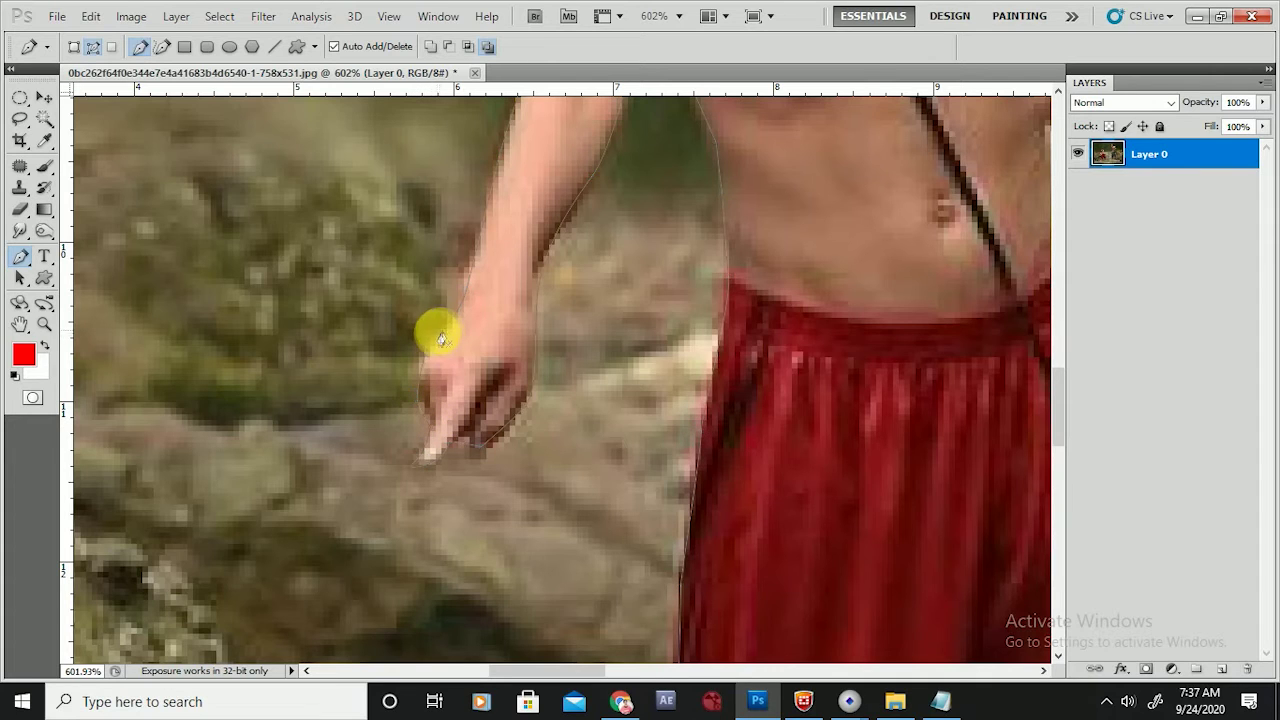
Convert the closed path around the boy into a selection.
scroll(437, 345, "down", 4)
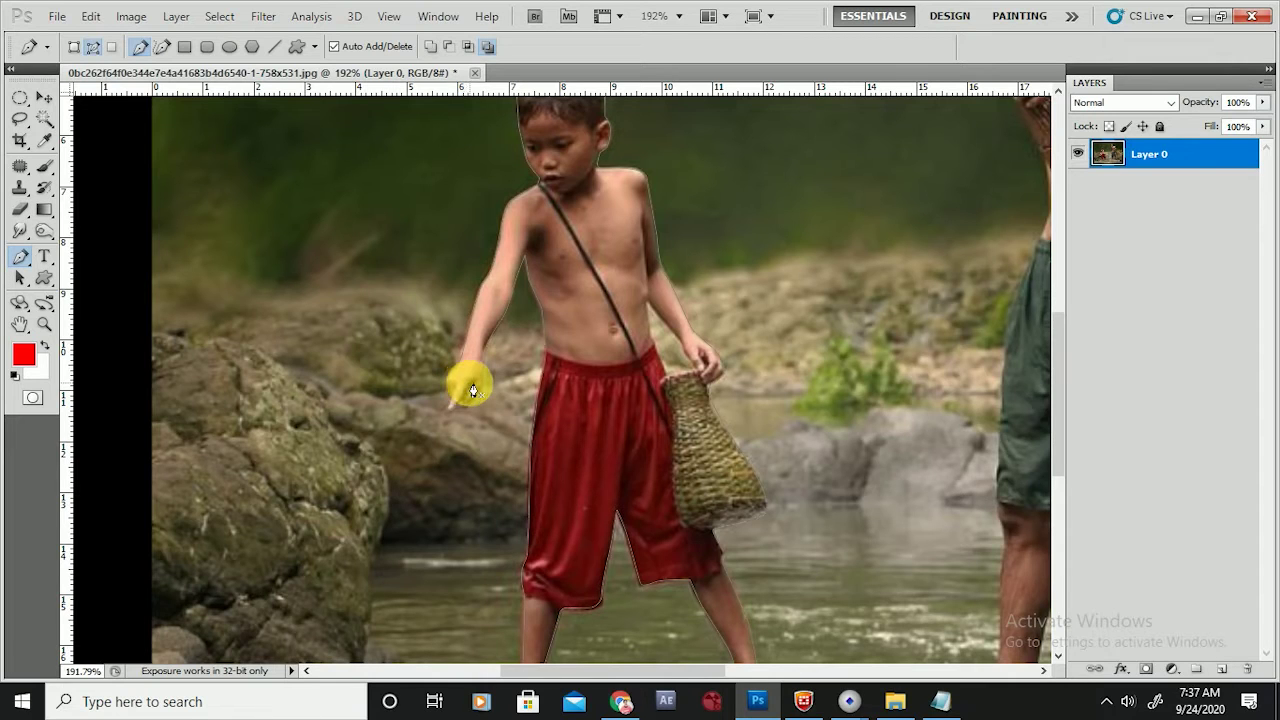
key("ctrl+Return")
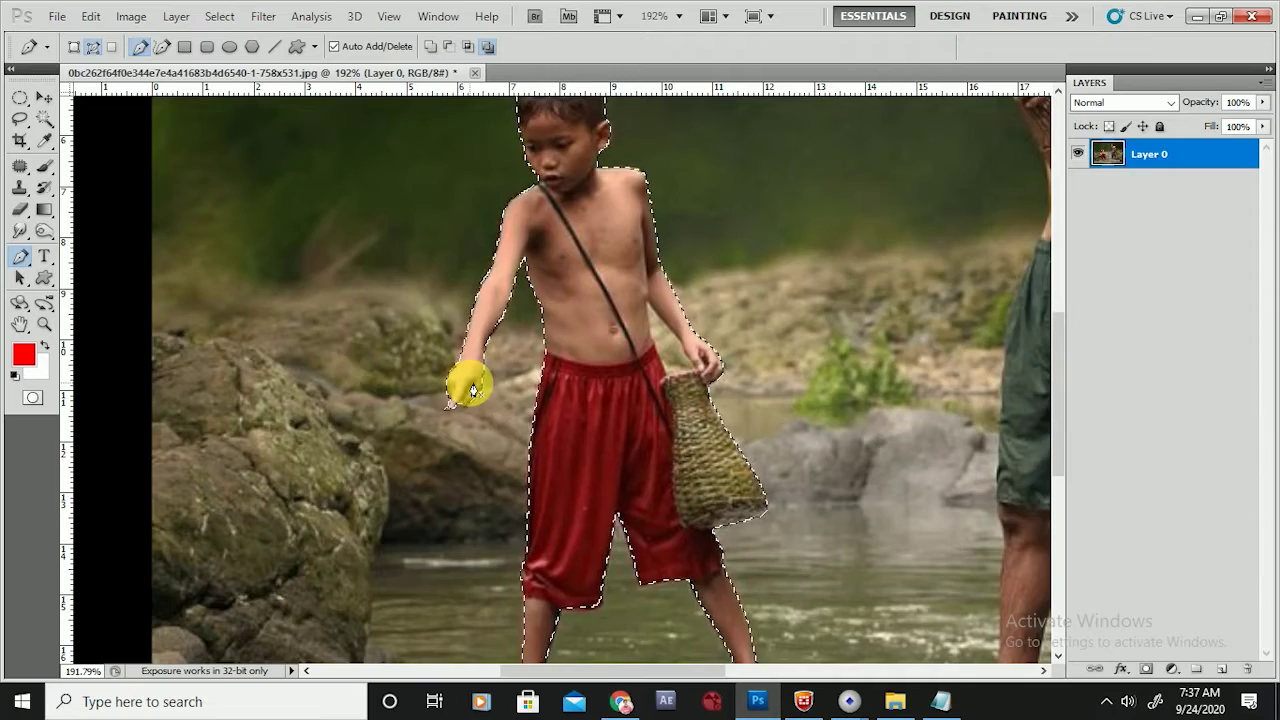
scroll(511, 397, "down", 1)
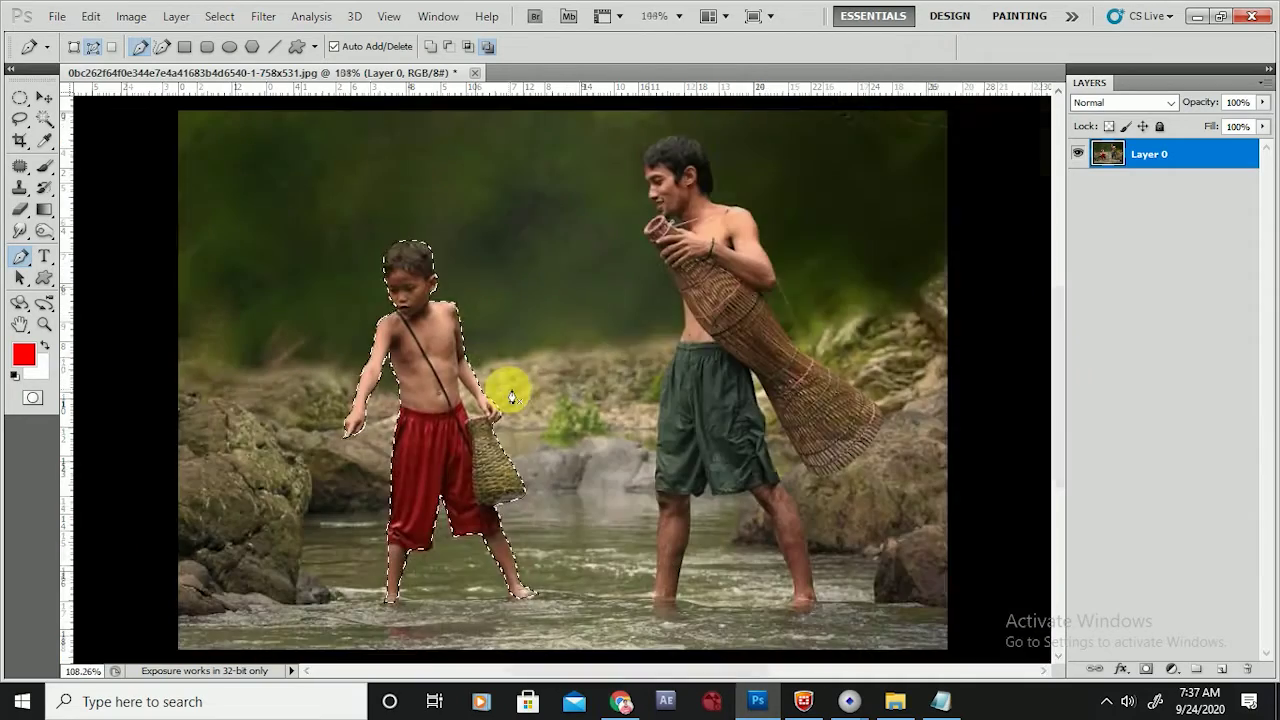
Toggle the visibility of Layer 0 off and on to check the photo layer, leaving it shown.
left_click(1078, 154)
left_click(1080, 154)
left_click(1080, 154)
left_click(1080, 154)
left_click(1080, 154)
left_click(1080, 154)
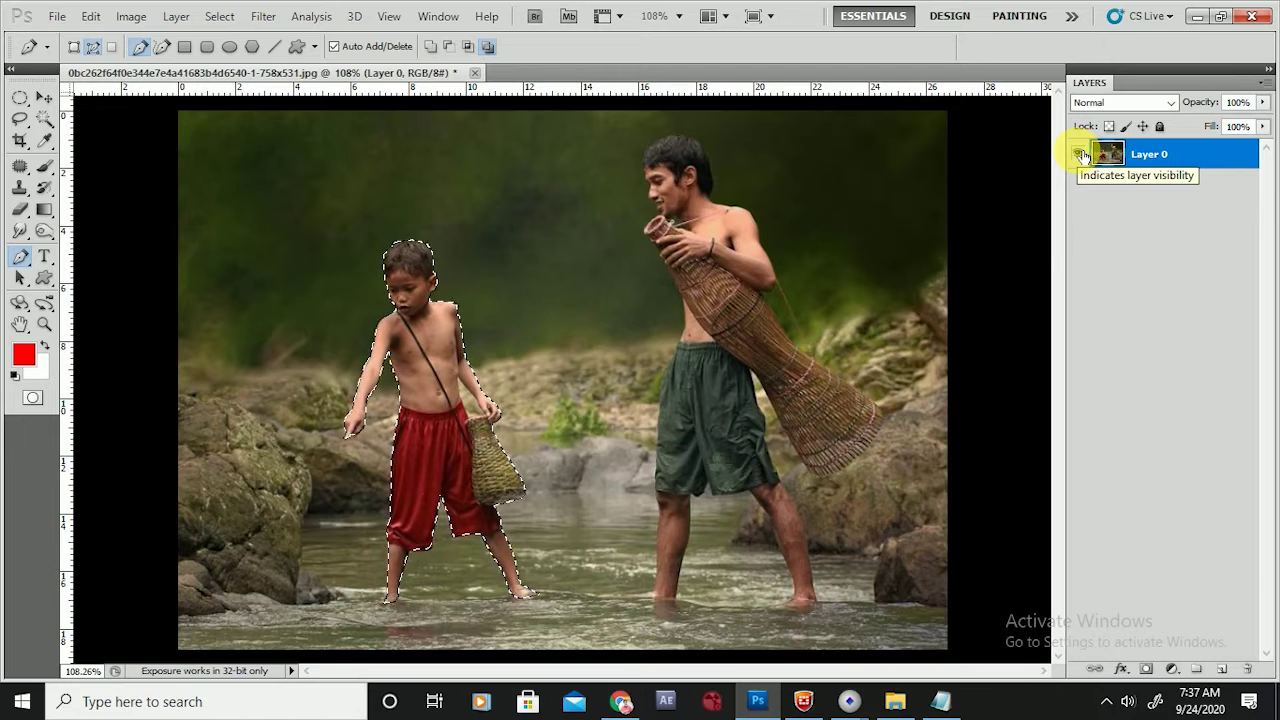
Copy the selected boy onto a new layer and hide Layer 0 to isolate him on a transparent background.
key("ctrl+j")
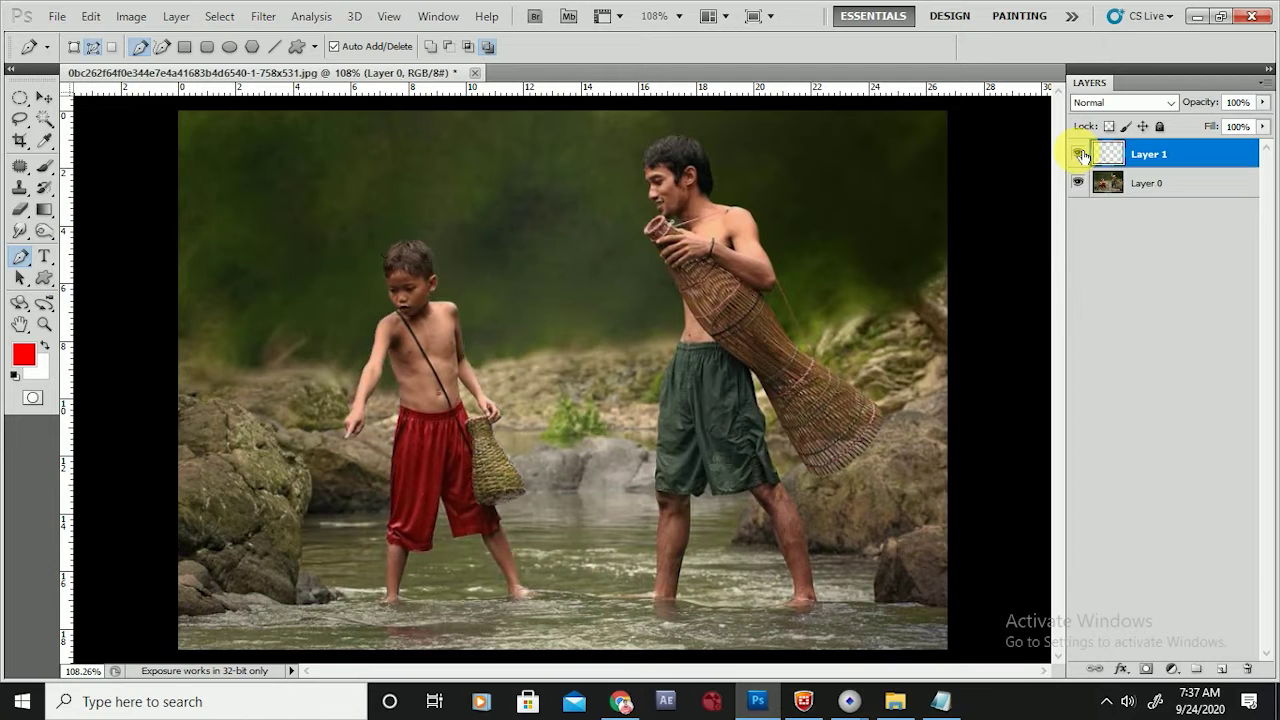
left_click(1078, 182)
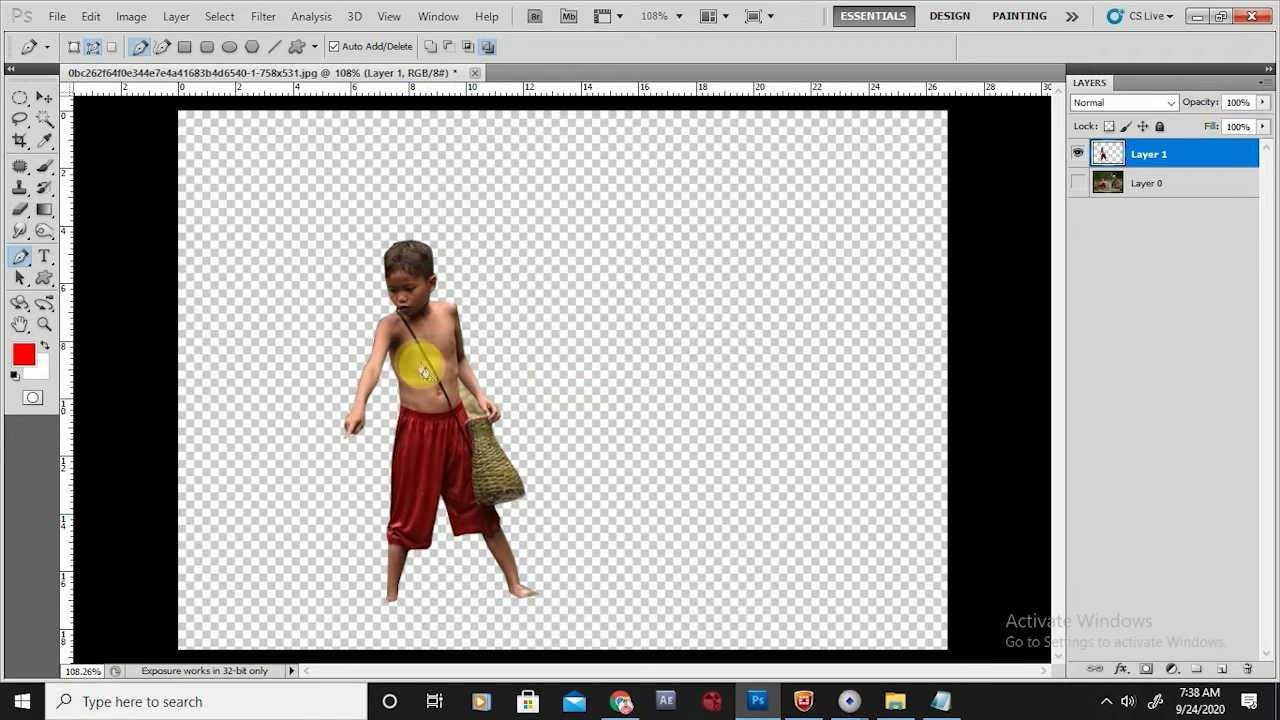
scroll(400, 340, "up", 4)
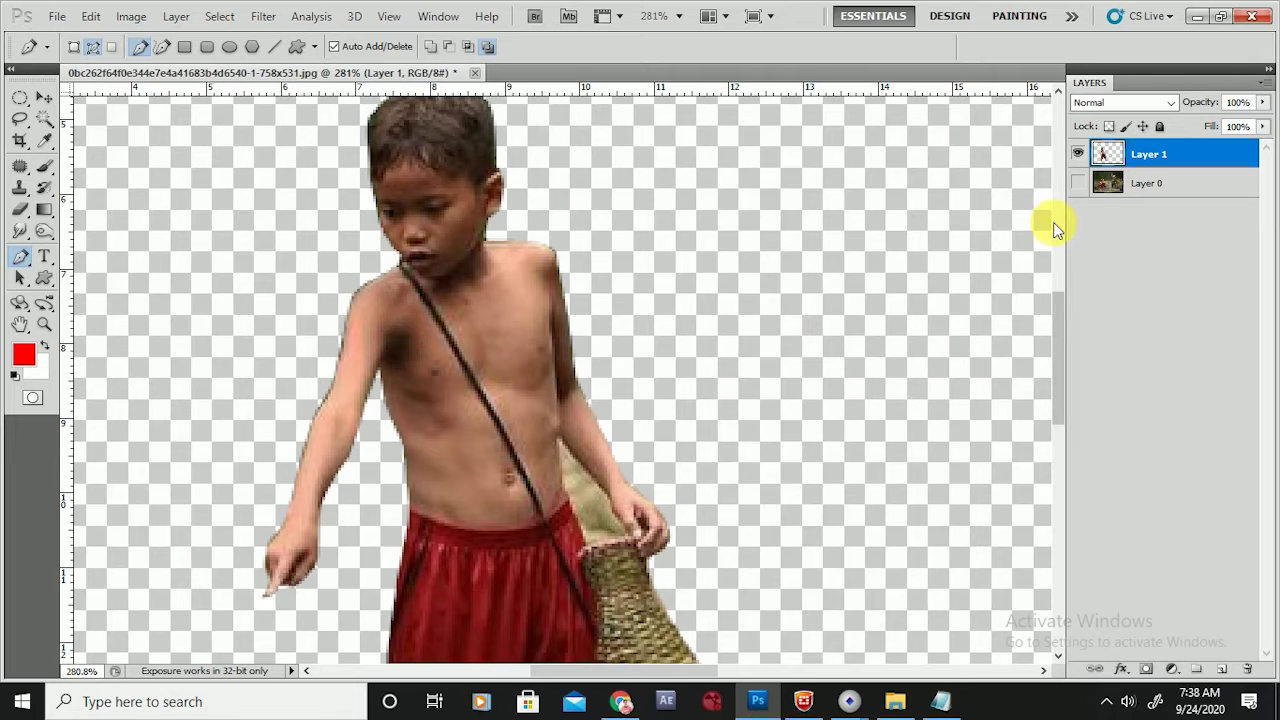
Undo the copying of the boy to a new layer and show Layer 0 again with the boy selected.
key("ctrl+z")
key("ctrl+z")
key("ctrl+alt+z")
key("ctrl+alt+z")
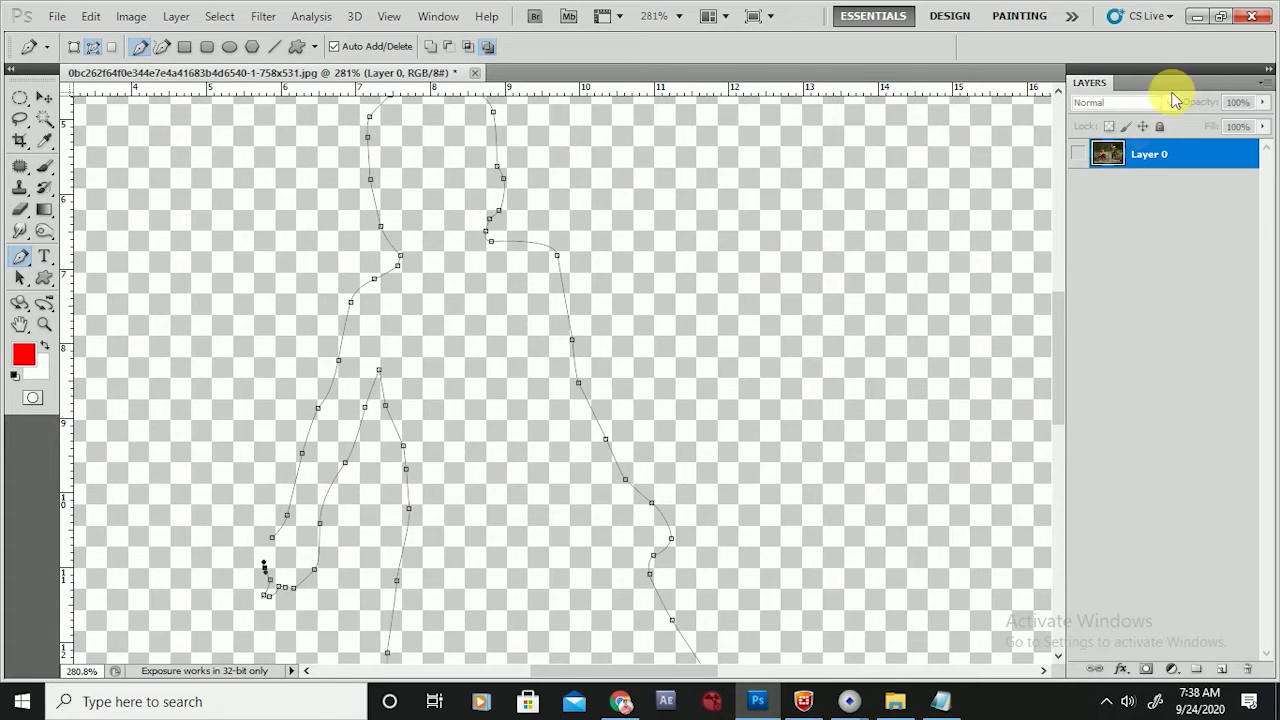
left_click(1078, 153)
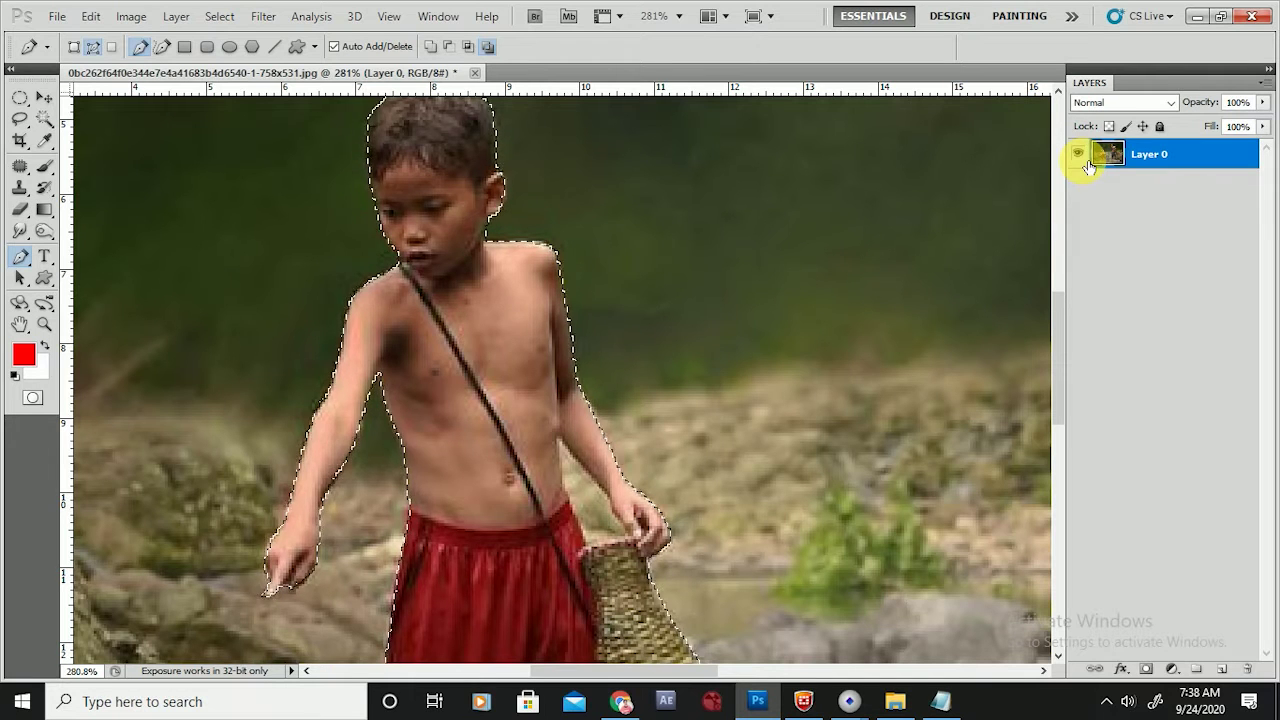
Copy the selected boy to a new layer, hide Layer 0, and examine the cutout's edges around the shoulders and arms.
key("ctrl+j")
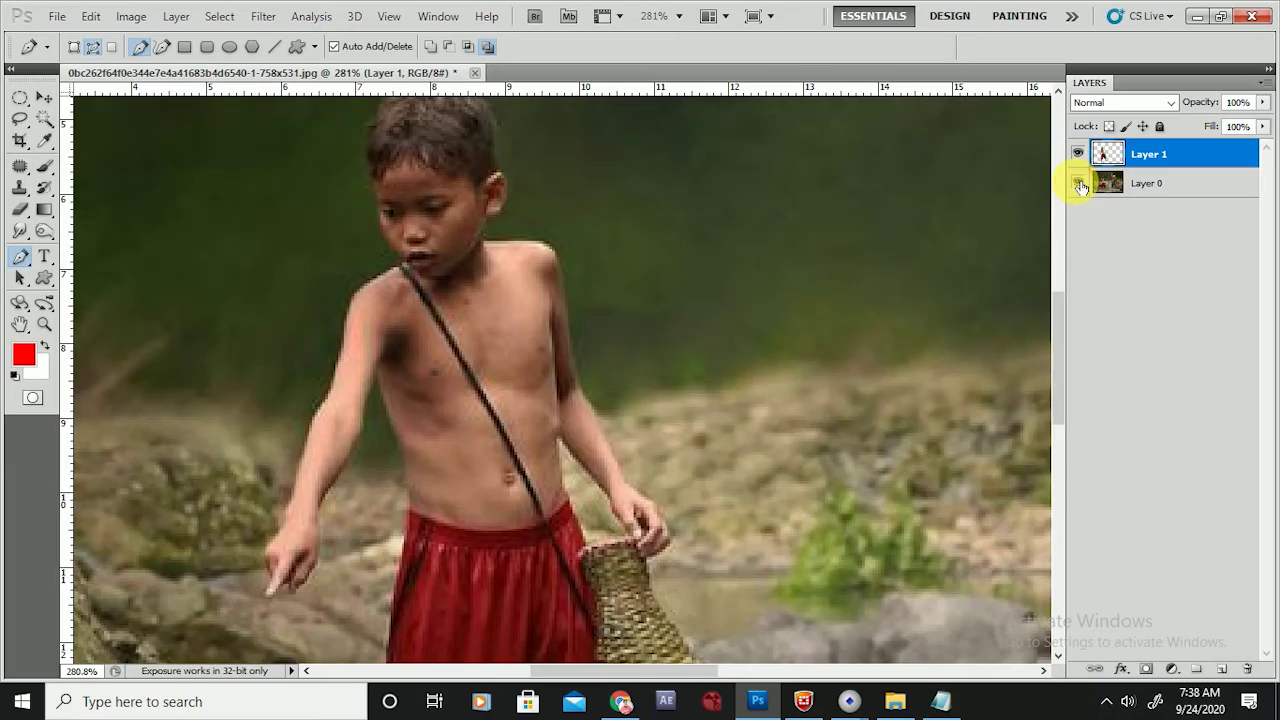
left_click(1077, 183)
scroll(563, 280, "up", 7)
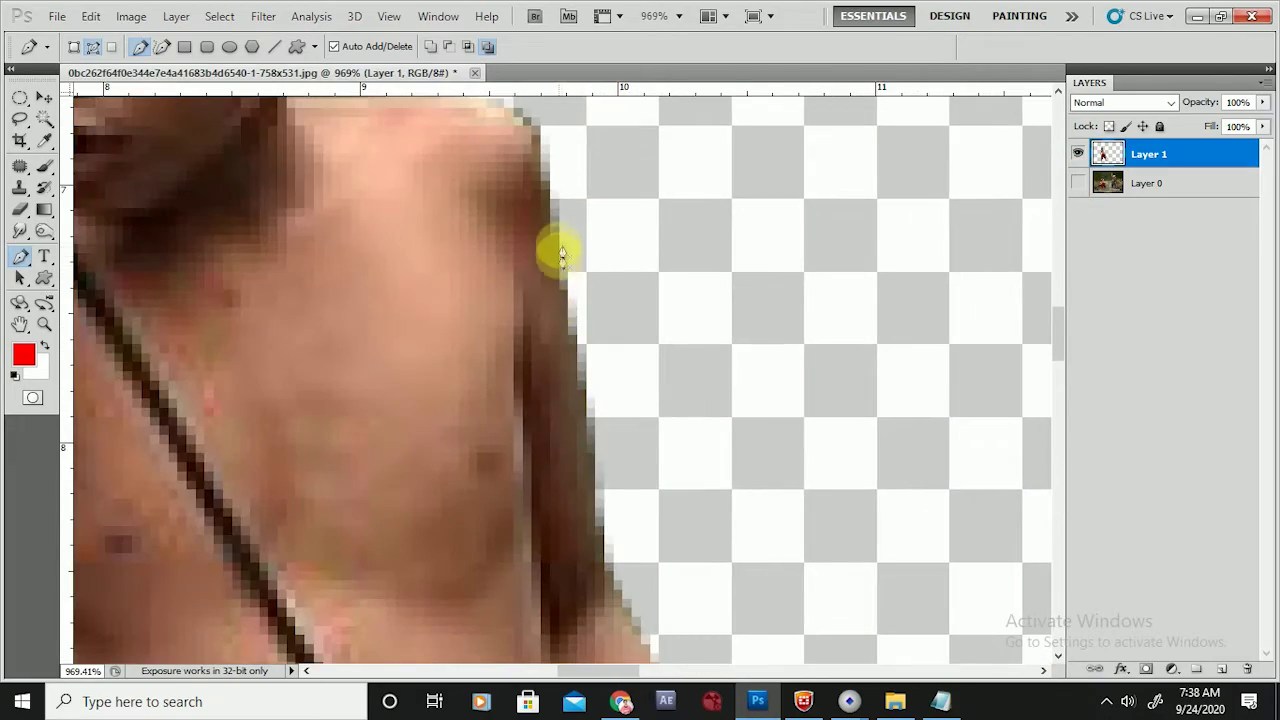
scroll(574, 306, "down", 5)
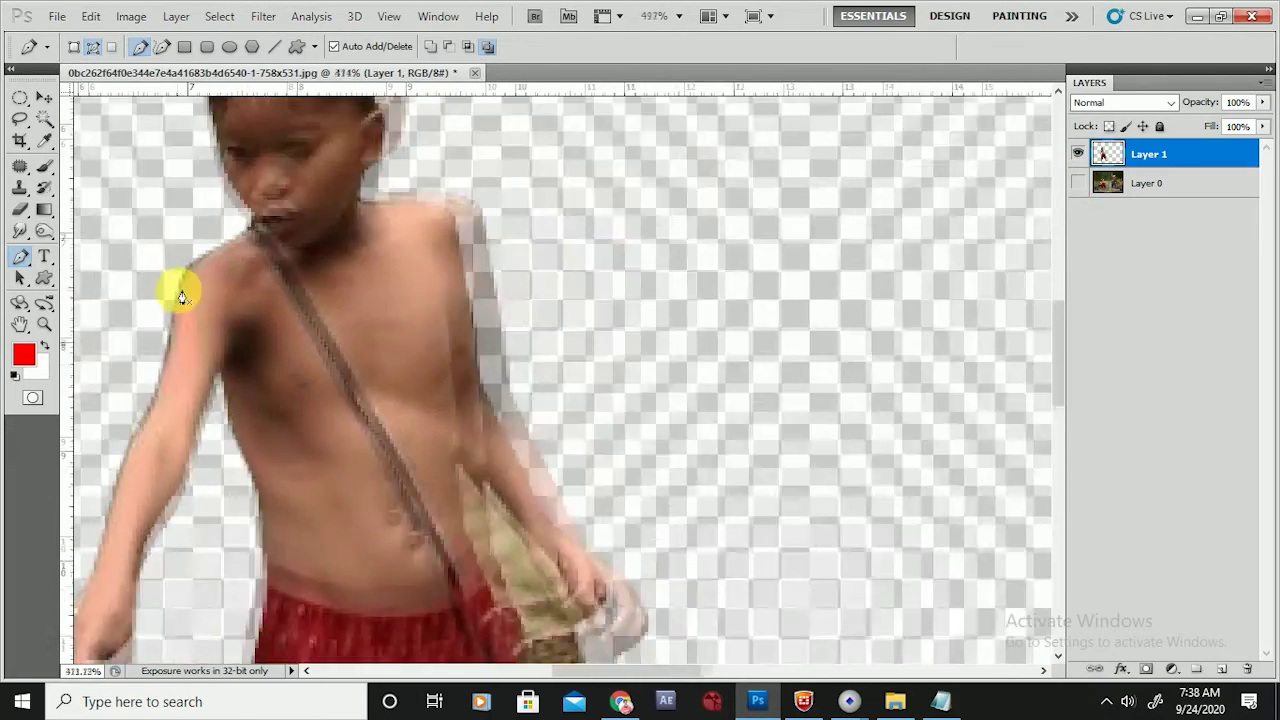
scroll(120, 466, "up", 3)
scroll(250, 265, "down", 3)
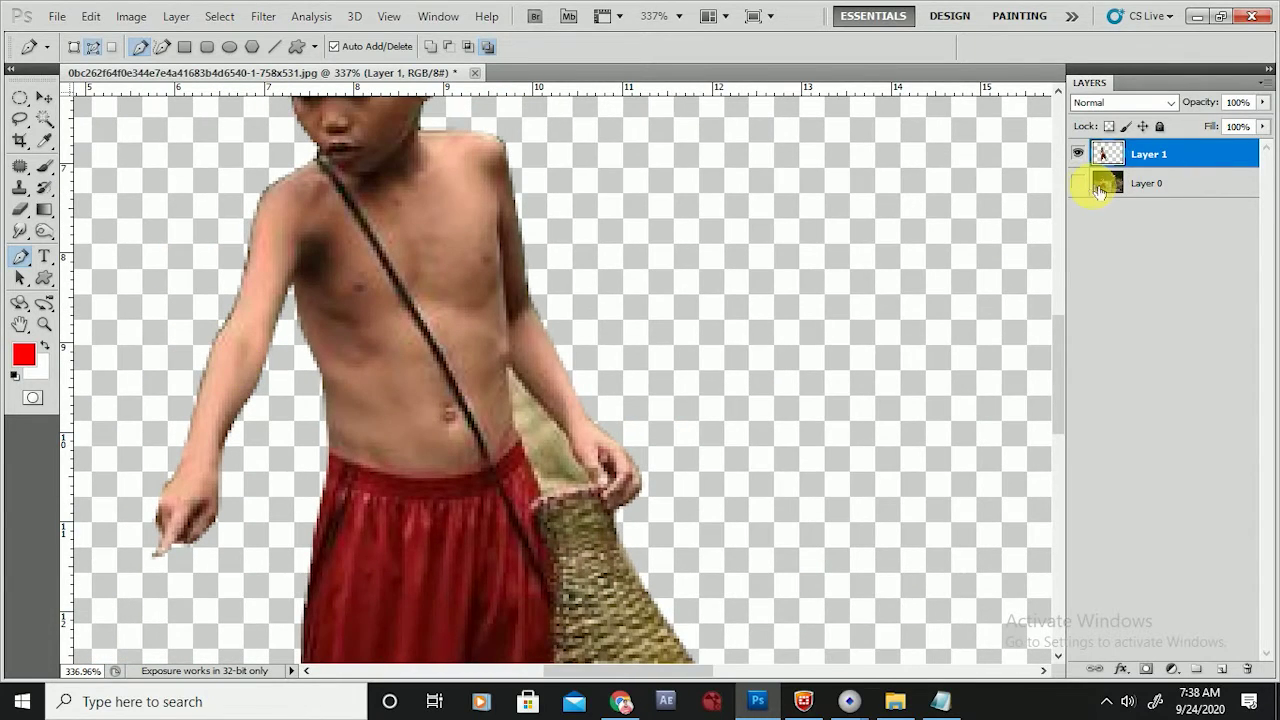
Undo the new layer copy and turn Layer 0's visibility back on.
key("ctrl+z")
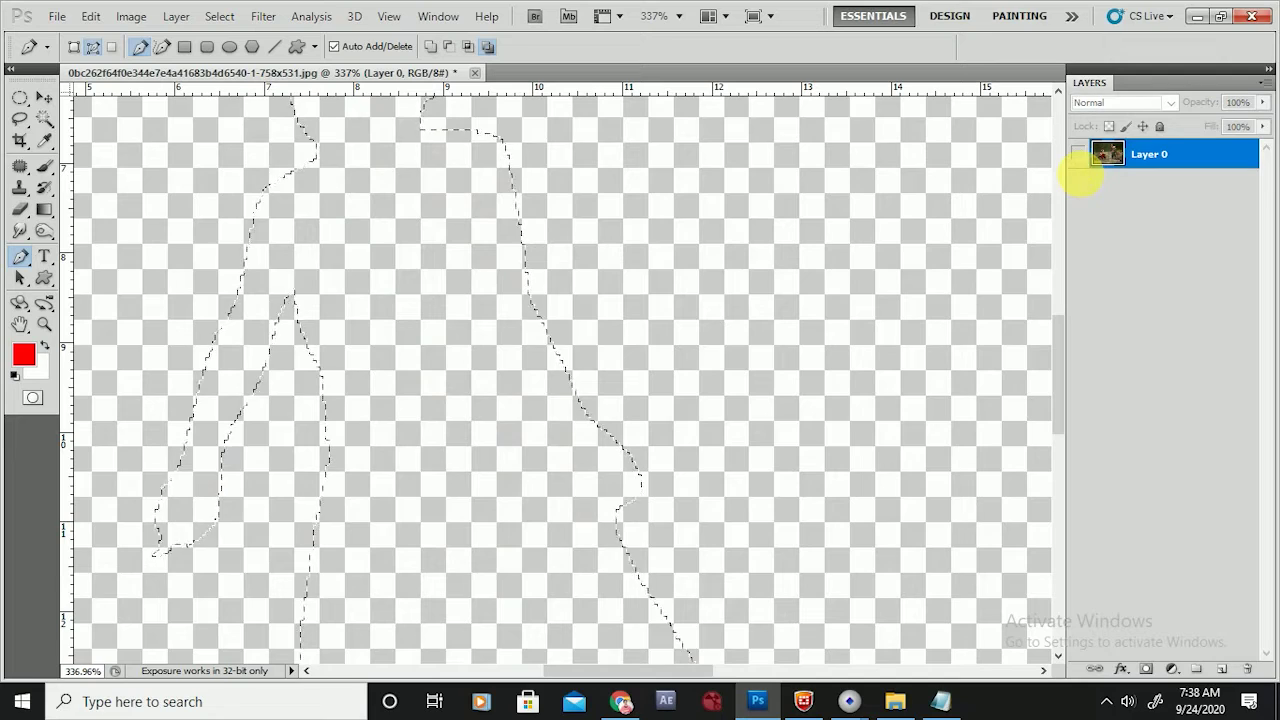
left_click(1078, 154)
scroll(763, 270, "down", 1)
scroll(763, 270, "down", 1)
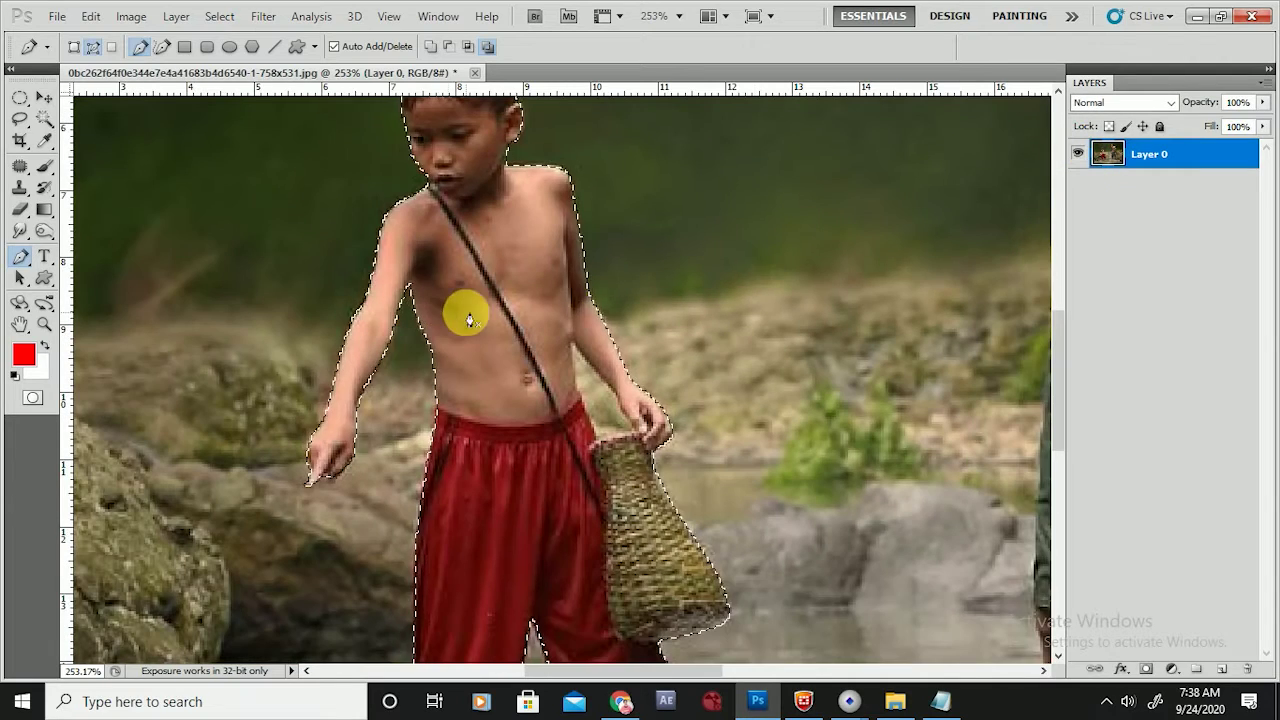
Feather the selection by 10 pixels, copy the boy to a new layer, and hide Layer 0 to view the softened edges.
key("shift+F6")
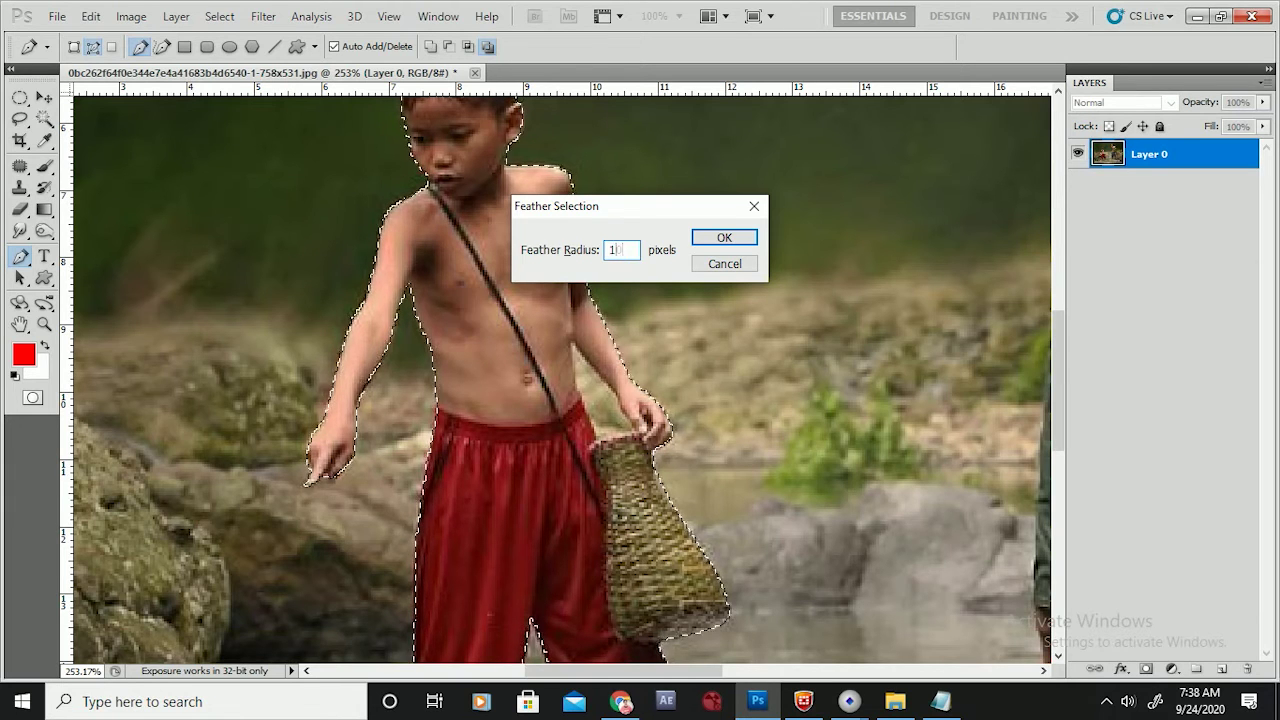
left_click(724, 240)
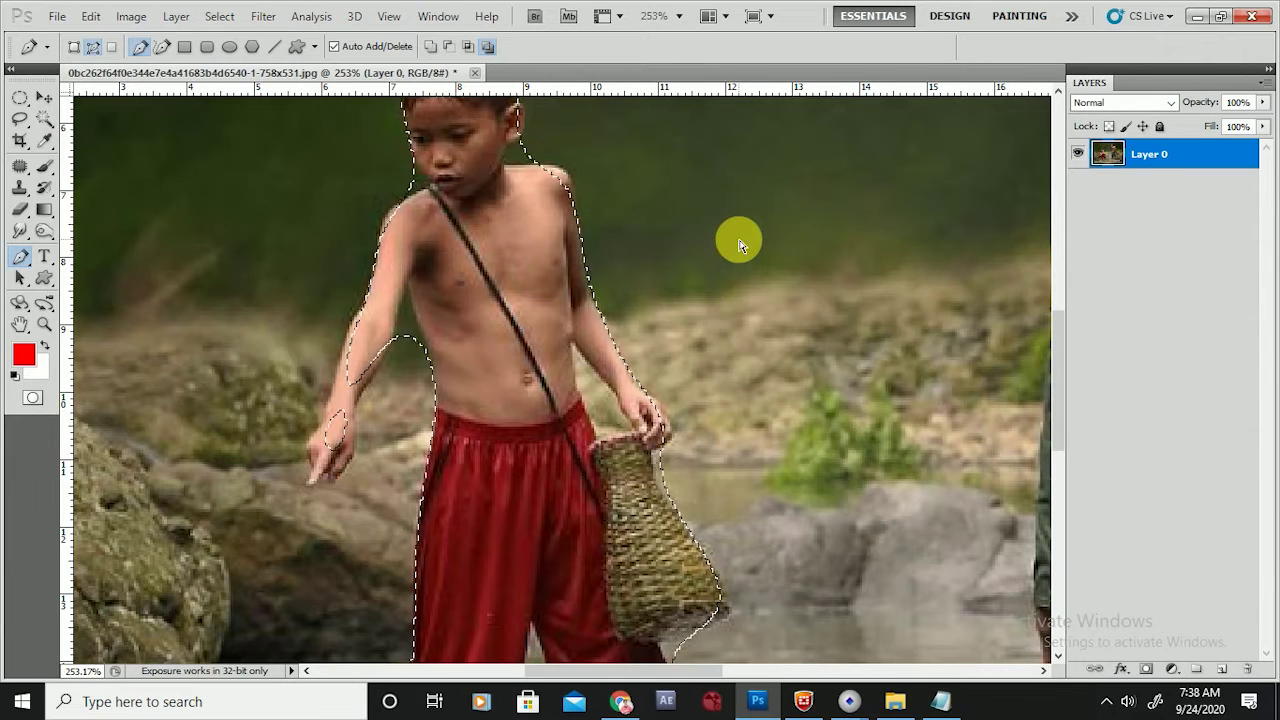
key("ctrl+j")
left_click(1078, 184)
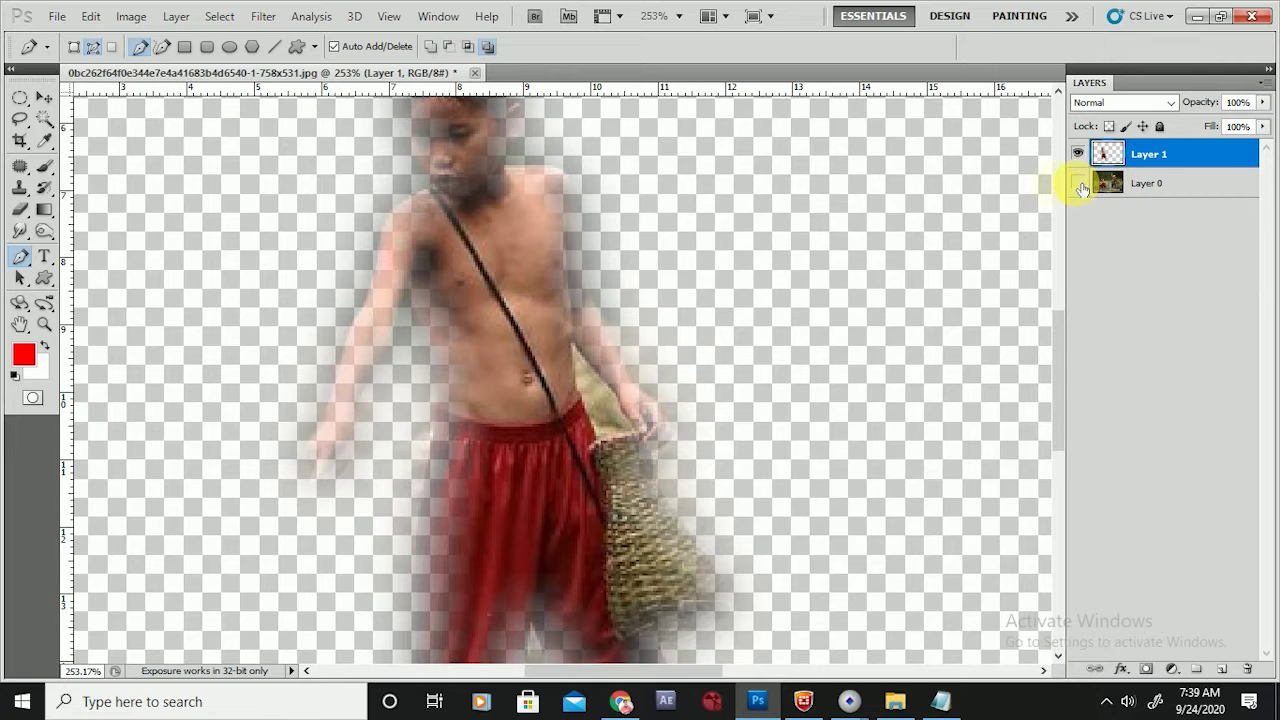
scroll(590, 237, "down", 2)
scroll(537, 226, "up", 3)
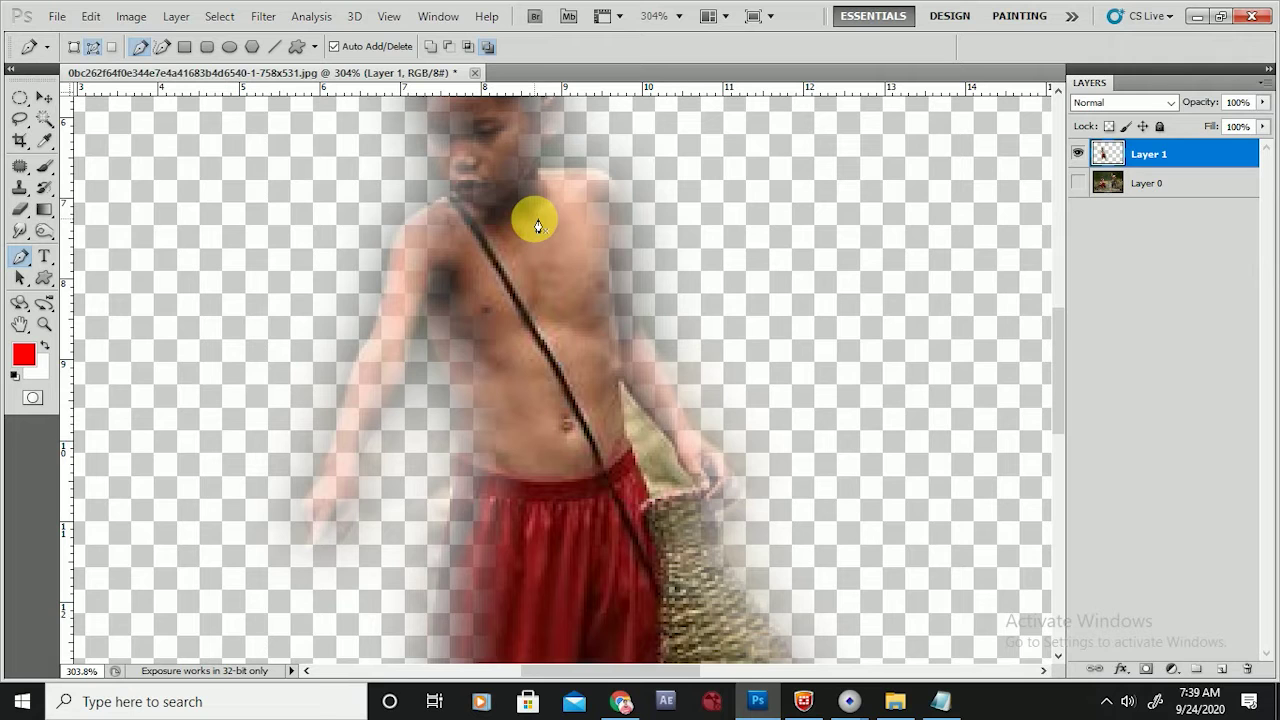
Undo the feathered layer copy and the 10-pixel feather, restoring the boy's original selection on a visible Layer 0.
key("ctrl+z")
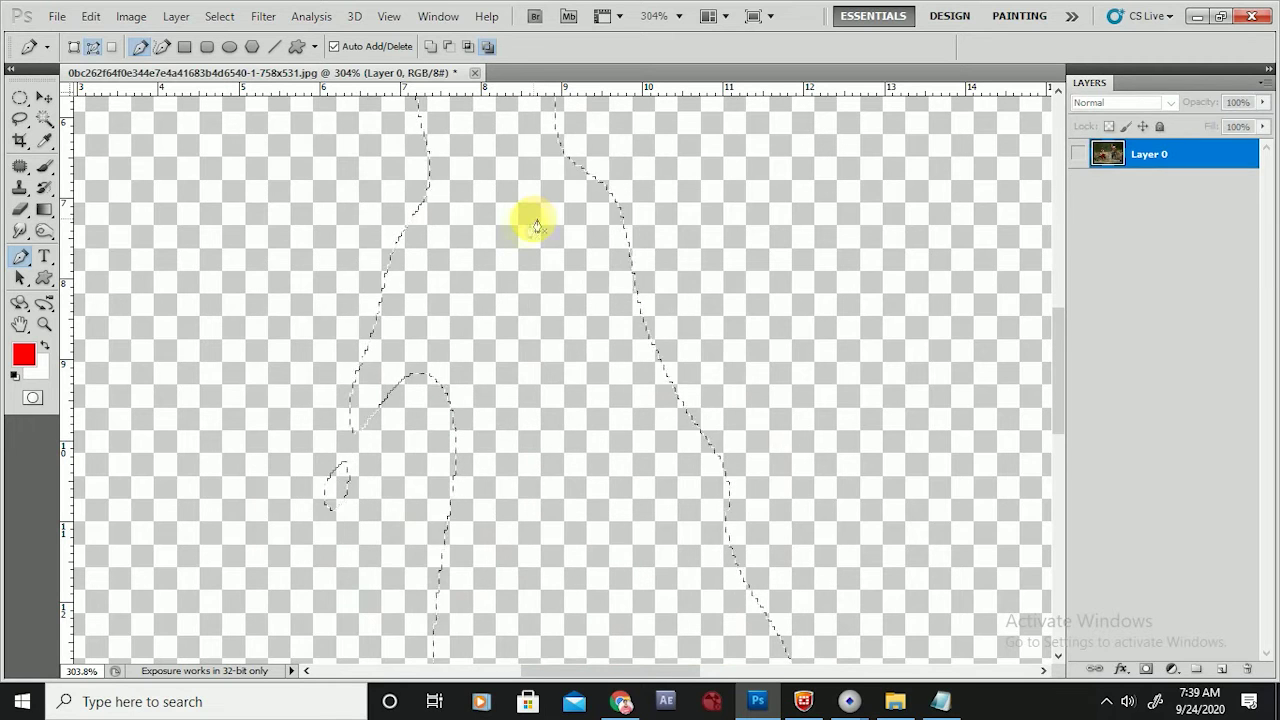
key("ctrl+alt+z")
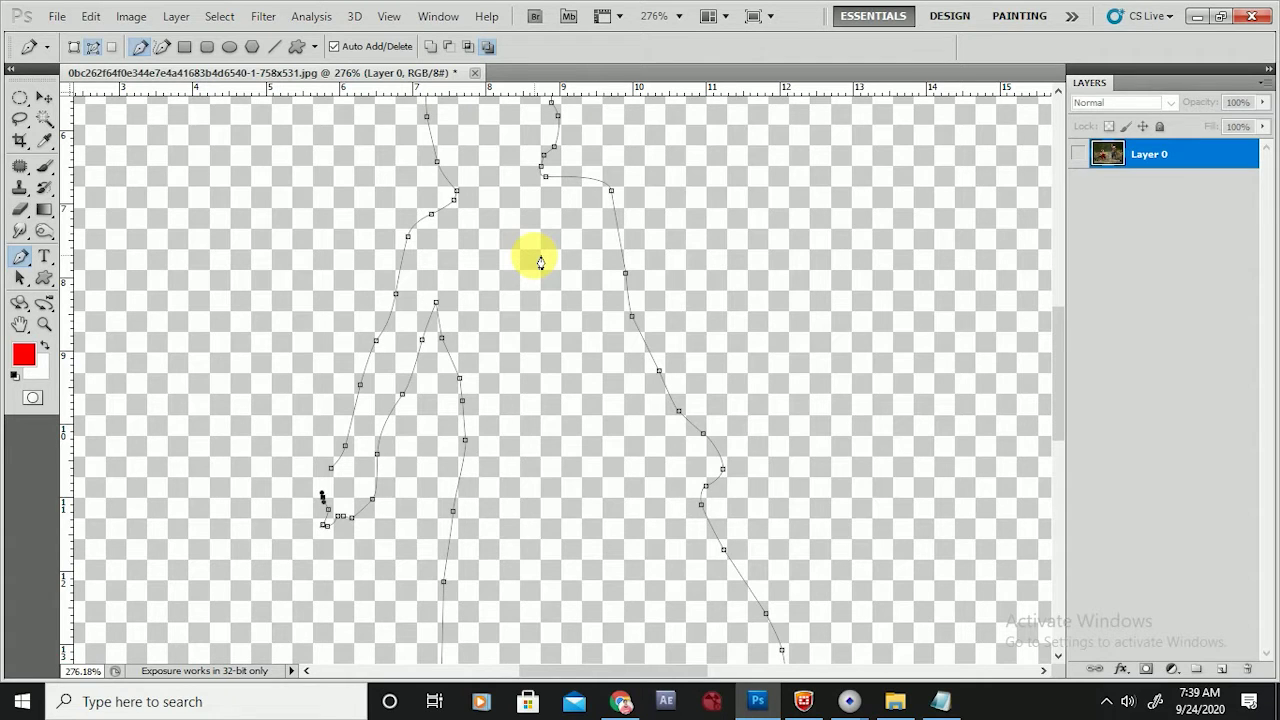
left_click(1078, 153)
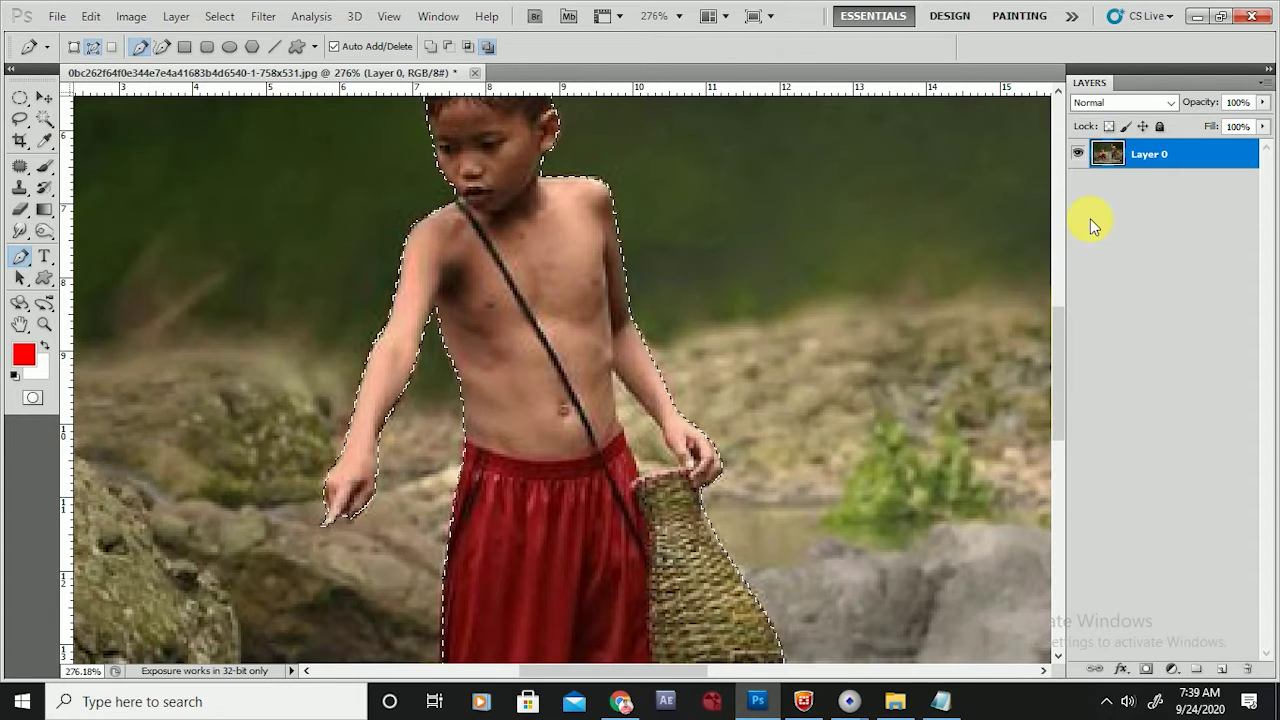
Try feathering the boy's selection with radius values of 0, 50 and finally 80 pixels, dismissing the alerts.
key("shift+F6")
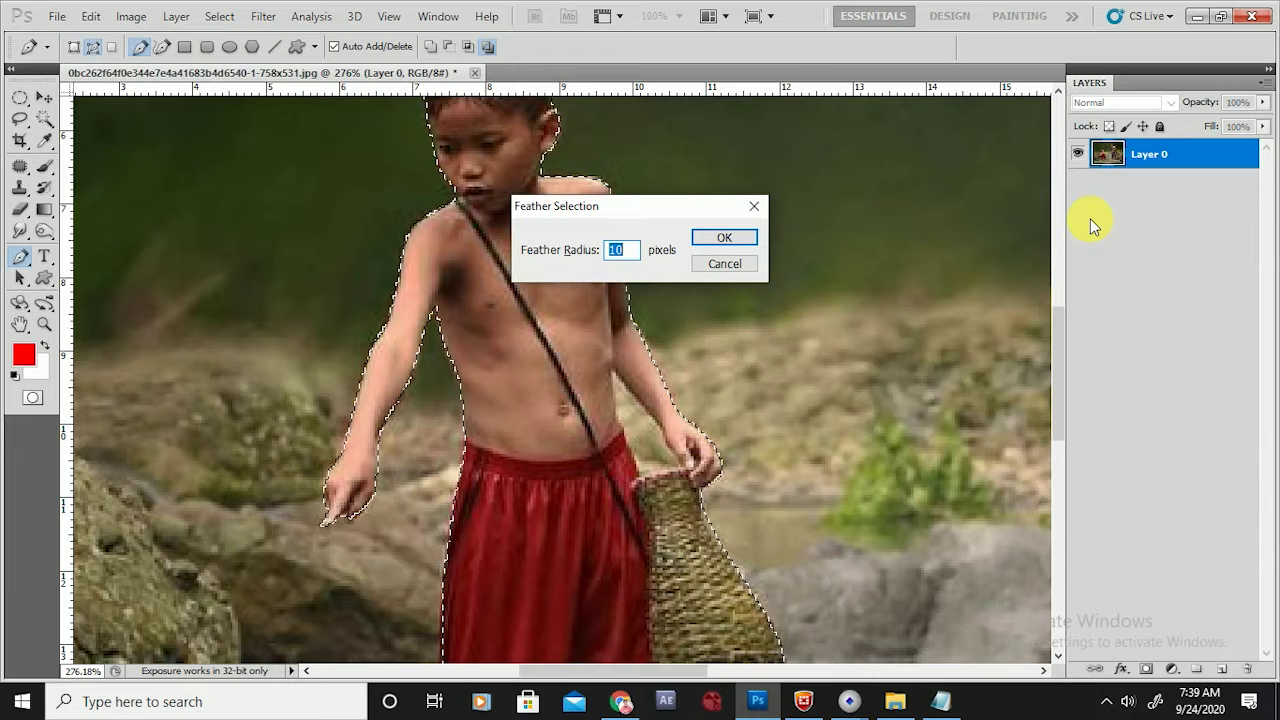
type("000")
left_click(724, 237)
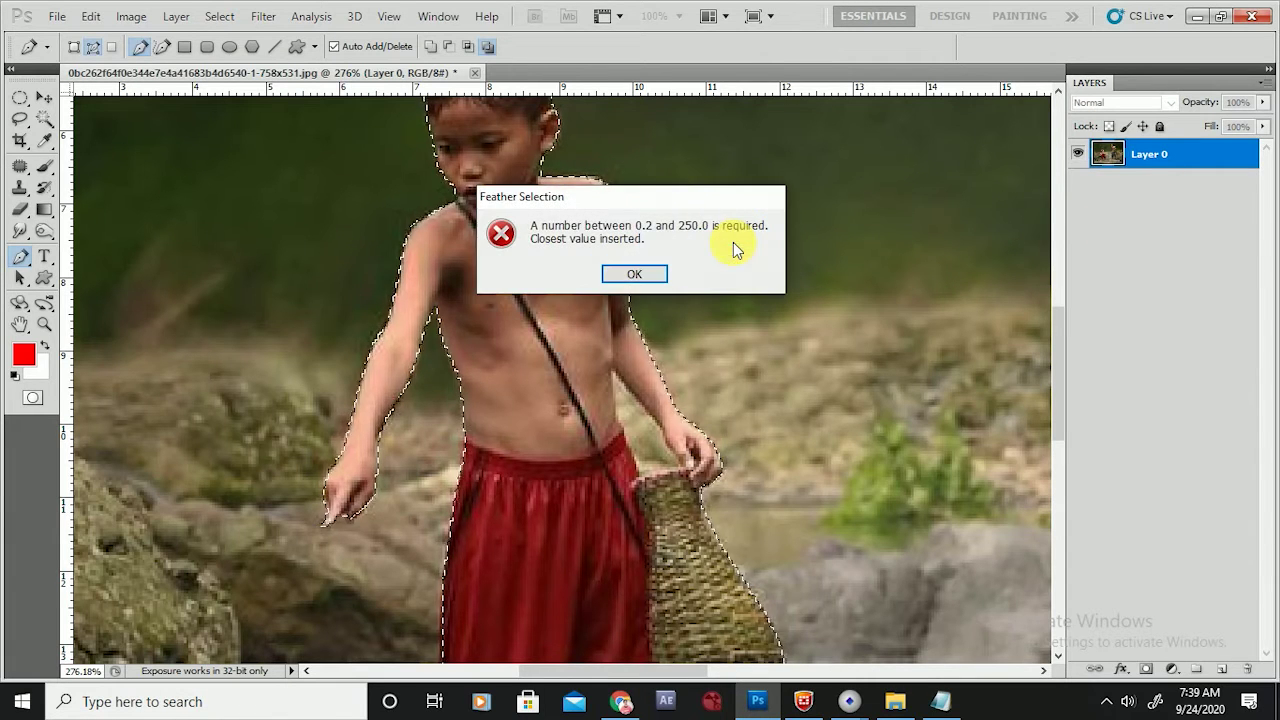
left_click(655, 272)
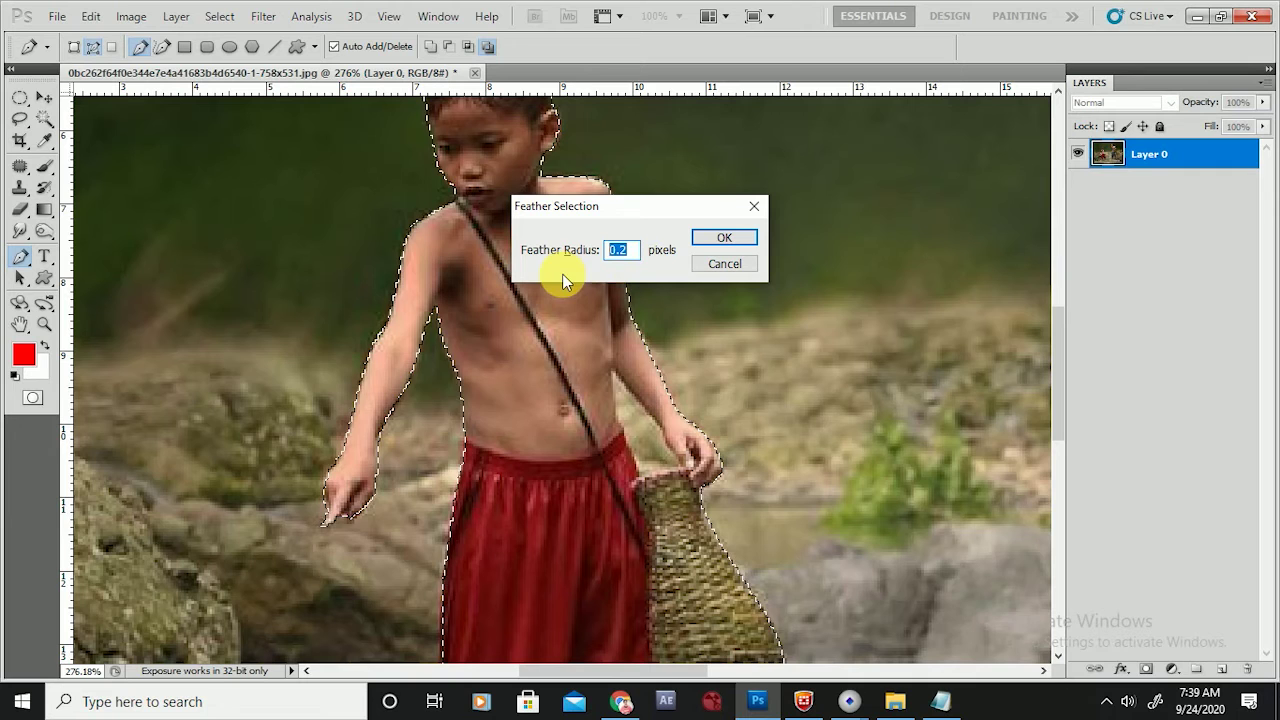
type("50")
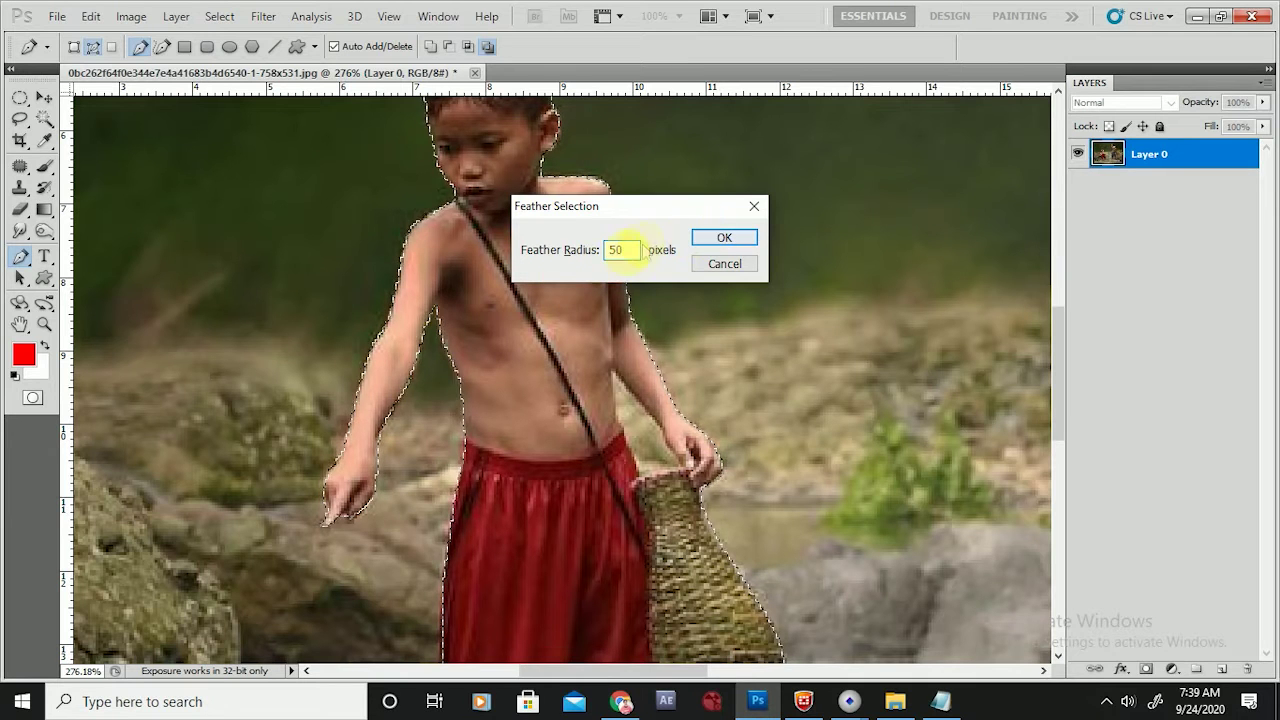
left_click_drag(628, 250, 565, 265)
type("80")
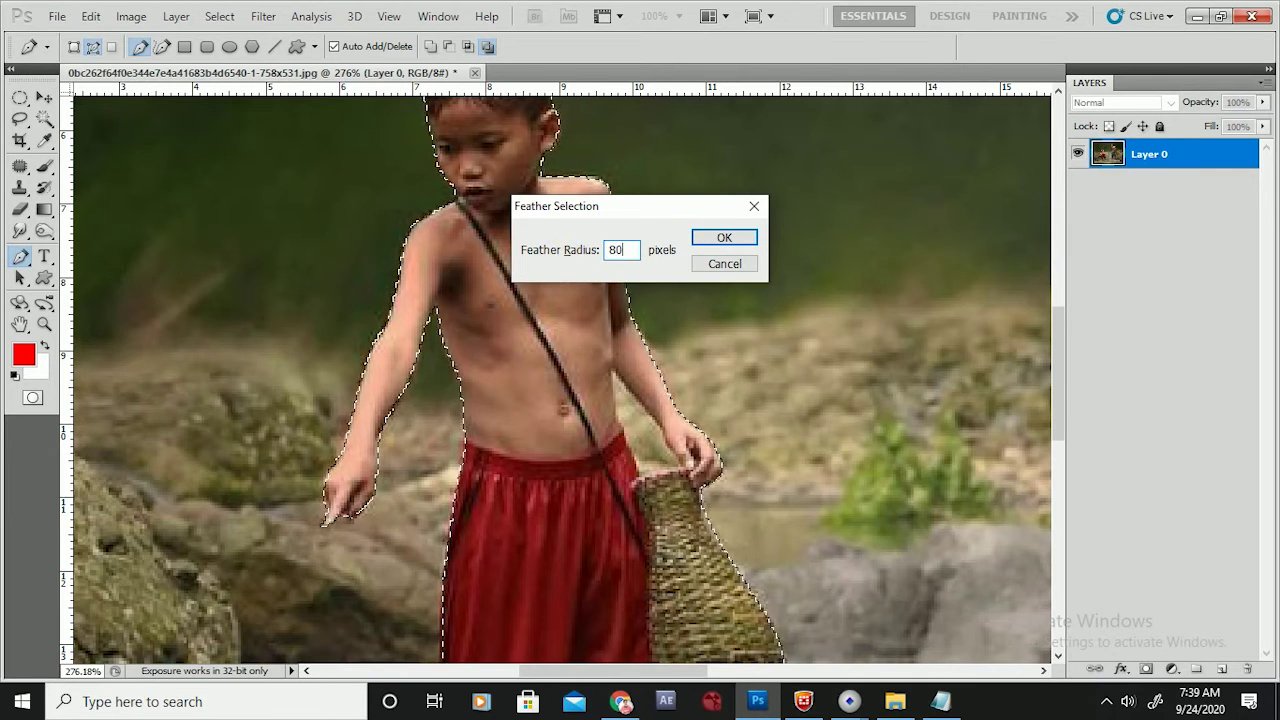
left_click(716, 239)
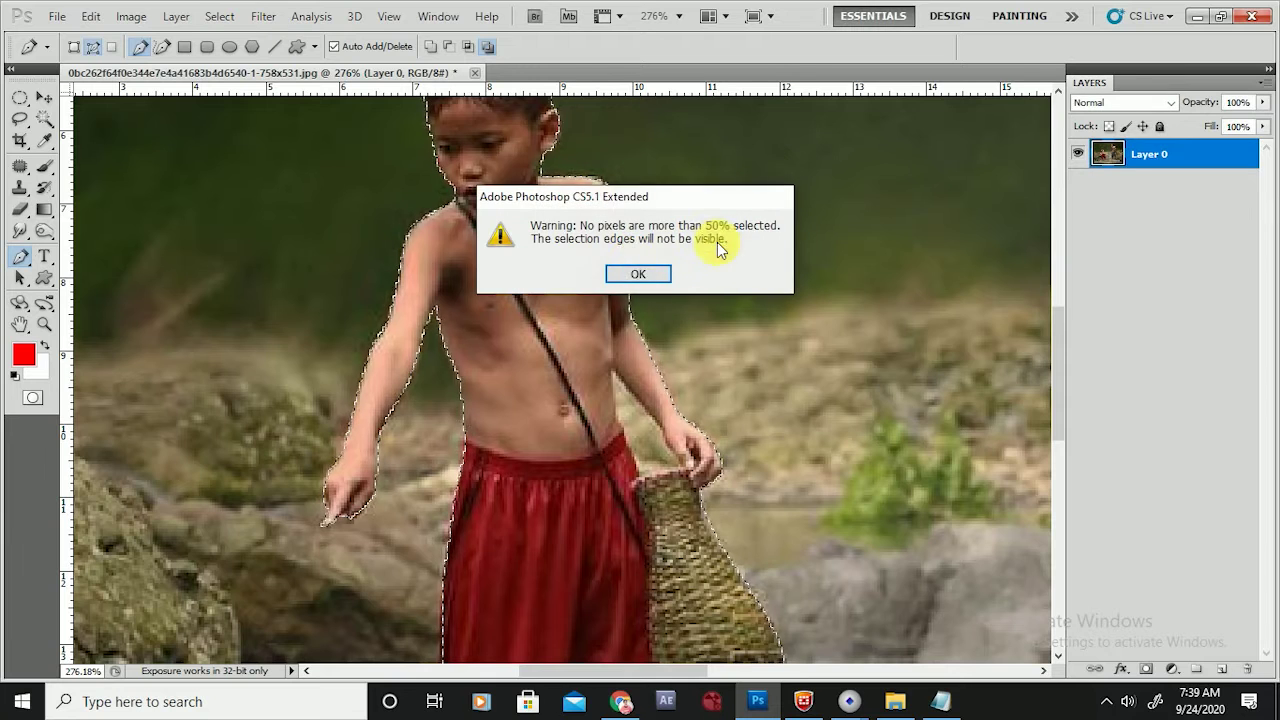
left_click(636, 273)
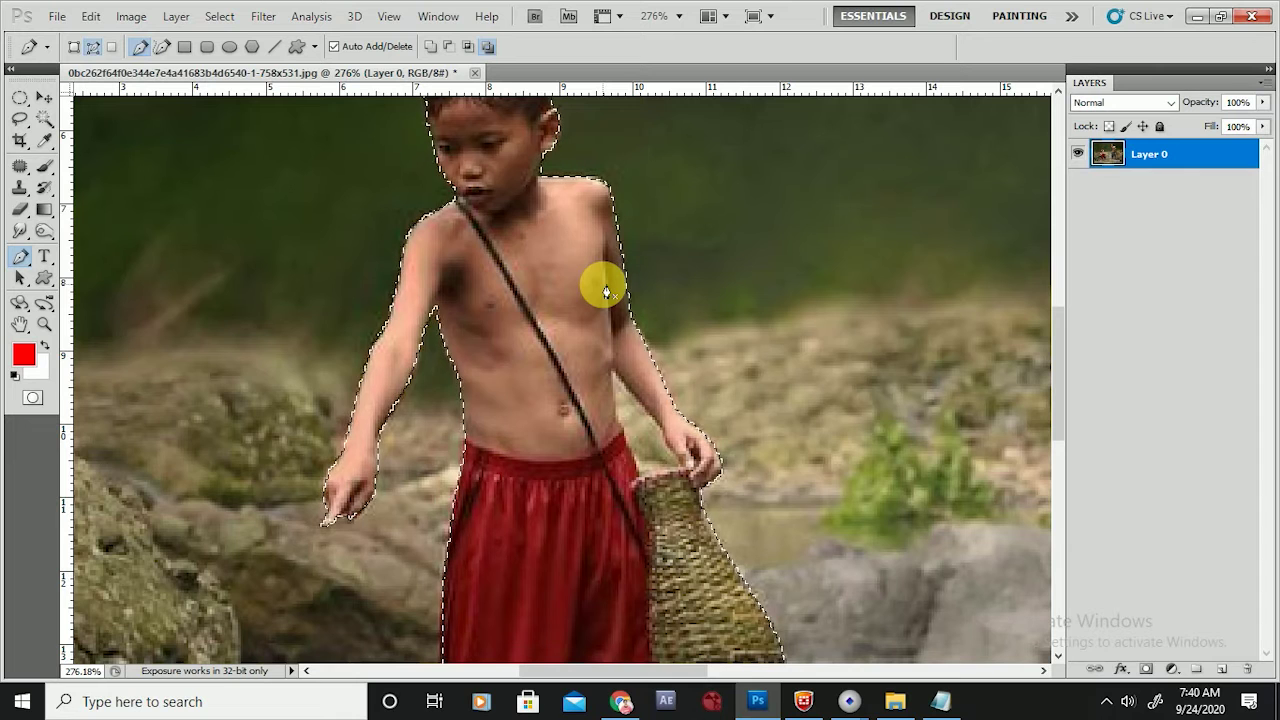
Draw a small closed curved path with the Pen tool on the green background beside the boy's shoulder.
left_click(724, 238)
left_click_drag(709, 313, 769, 346)
left_click(838, 304)
left_click_drag(793, 226, 764, 231)
left_click(728, 249)
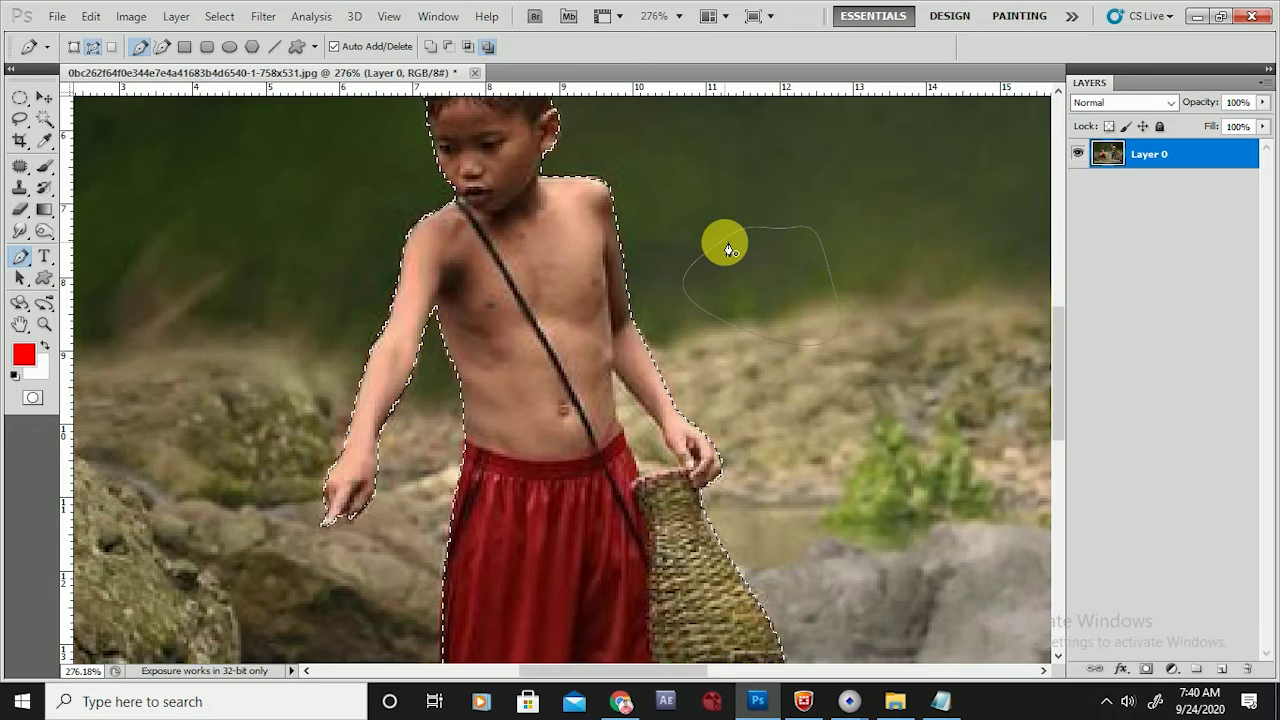
Undo the practice path in the background point by point, keeping the boy's selection.
key("ctrl+alt+z")
key("ctrl+alt+z")
key("ctrl+alt+z")
key("ctrl+alt+z")
key("ctrl+alt+z")
scroll(670, 243, "down", 3)
scroll(660, 240, "up", 2)
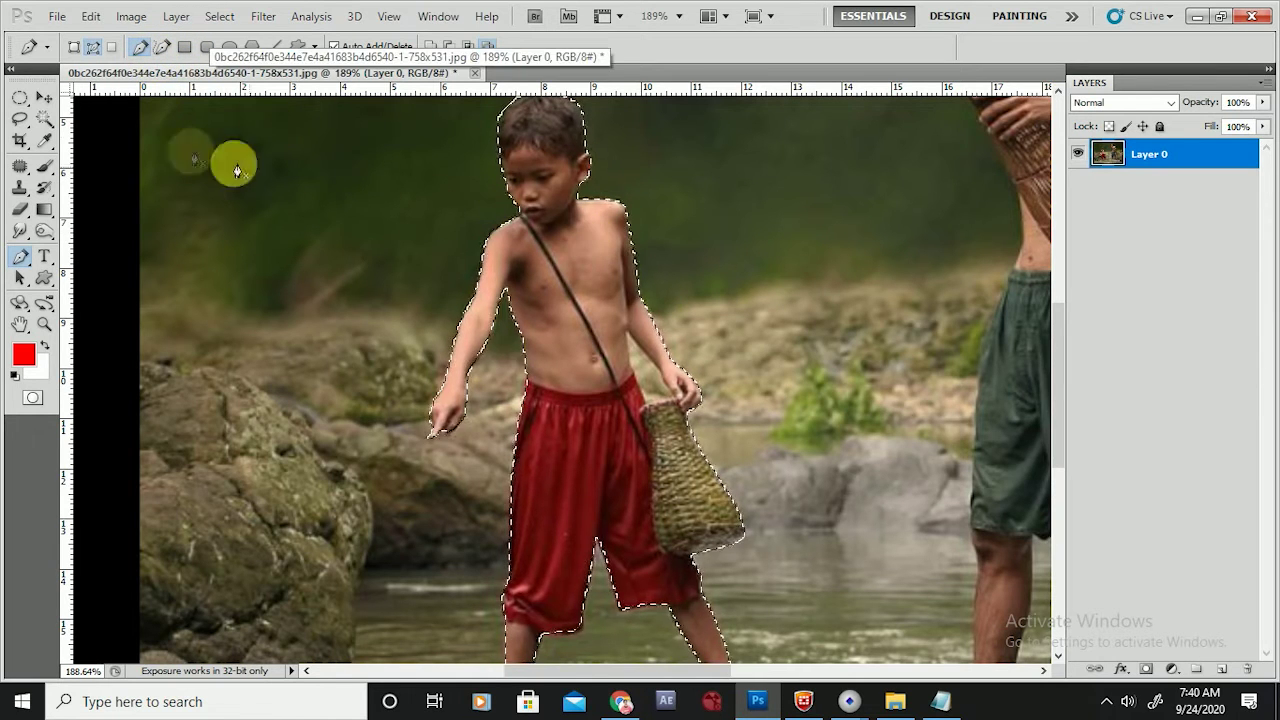
Discard the stray anchor point beside the boy and bring back his editable path in place of the selection.
left_click(706, 251)
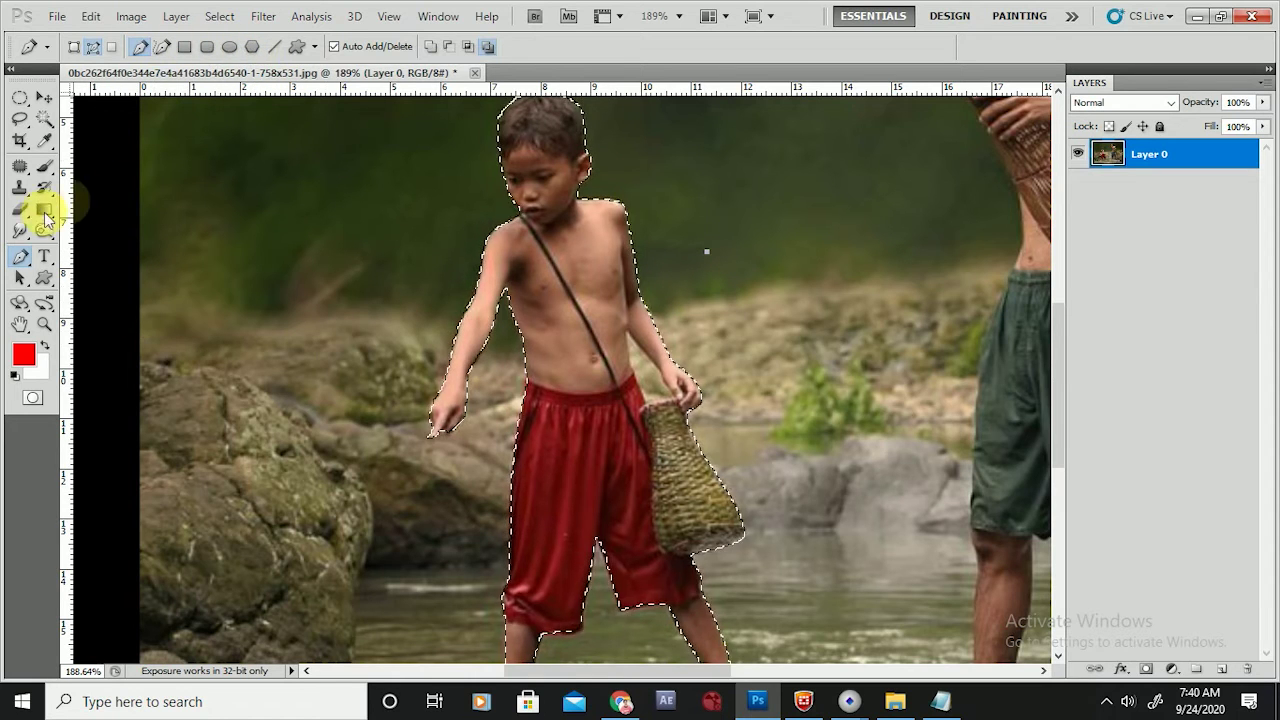
left_click(27, 276)
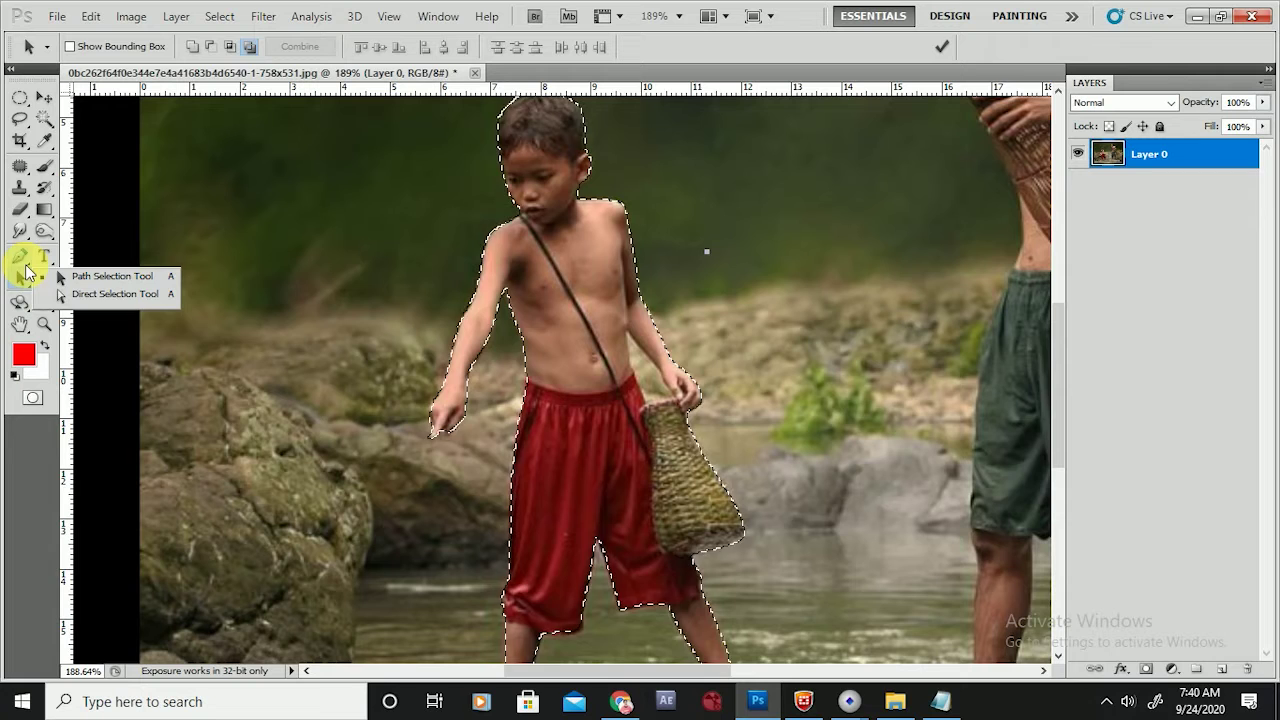
left_click(21, 256)
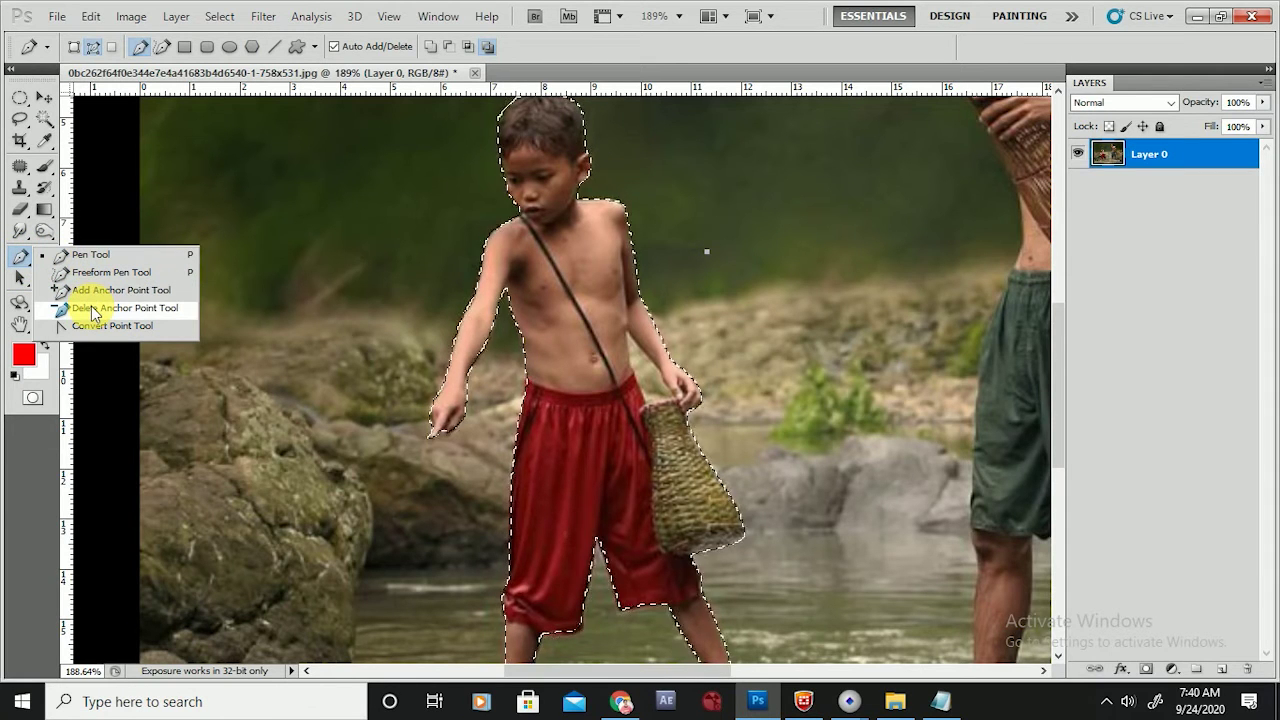
left_click(558, 274)
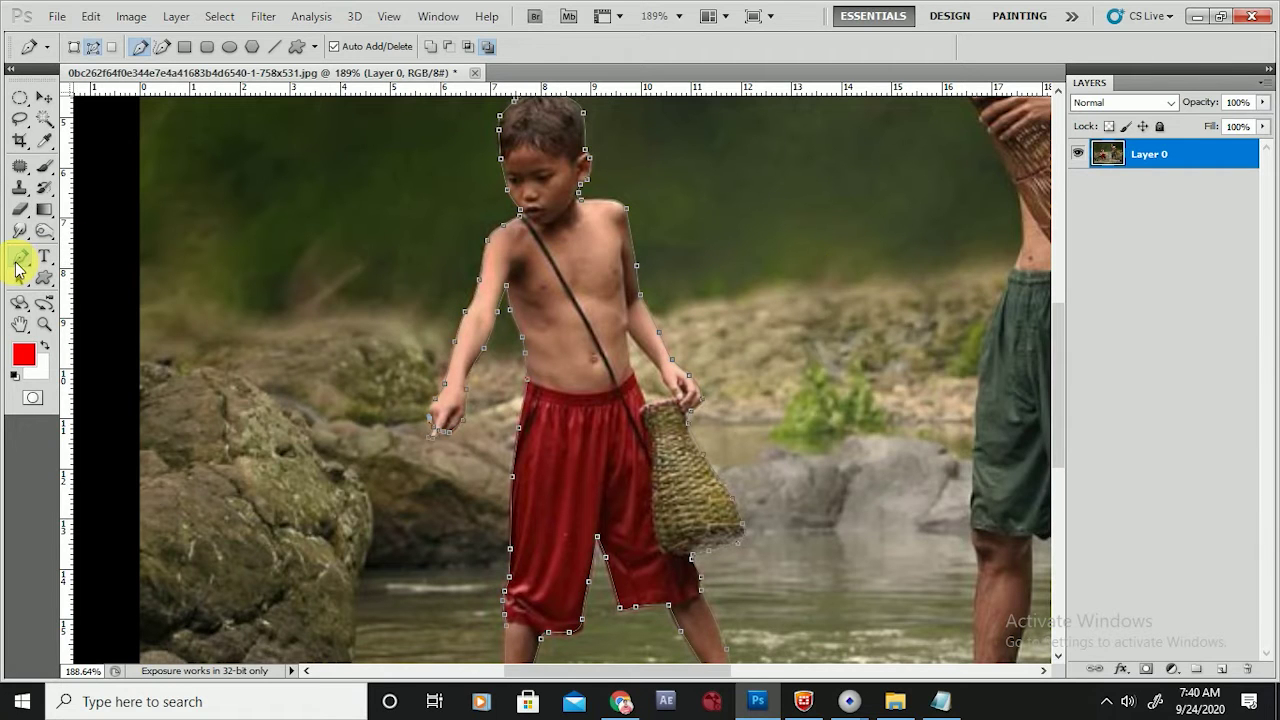
Switch from the Pen tool to the Add Anchor Point tool for the boy's path.
left_click(16, 263)
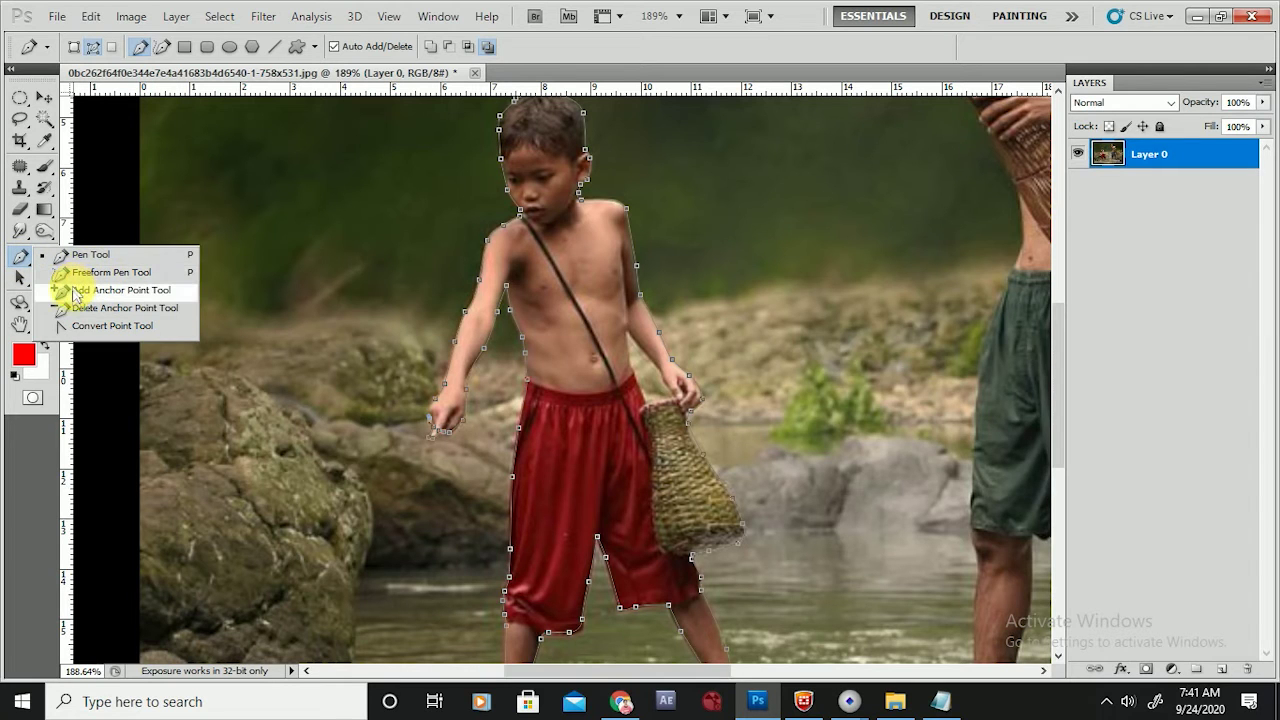
left_click(72, 290)
left_click(21, 259)
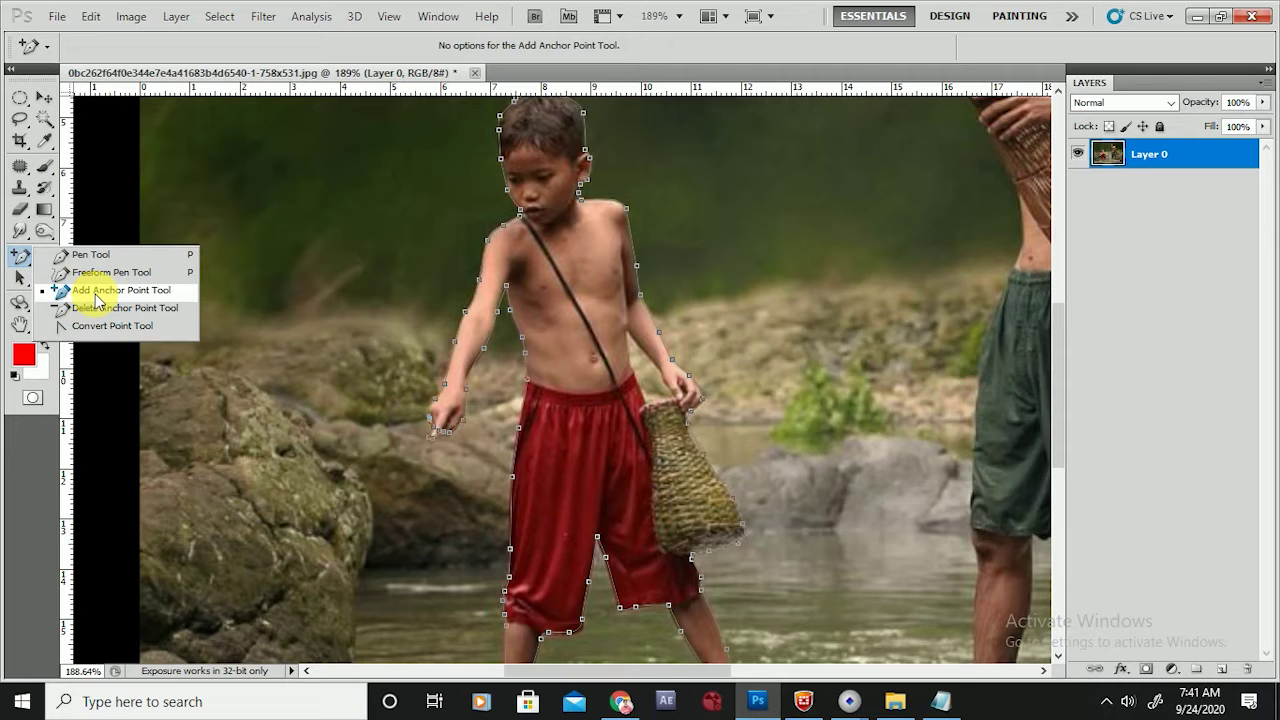
left_click(97, 297)
Examine the path segments and anchor points along the boy's shoulders, arms and face at close range.
scroll(635, 235, "up", 3)
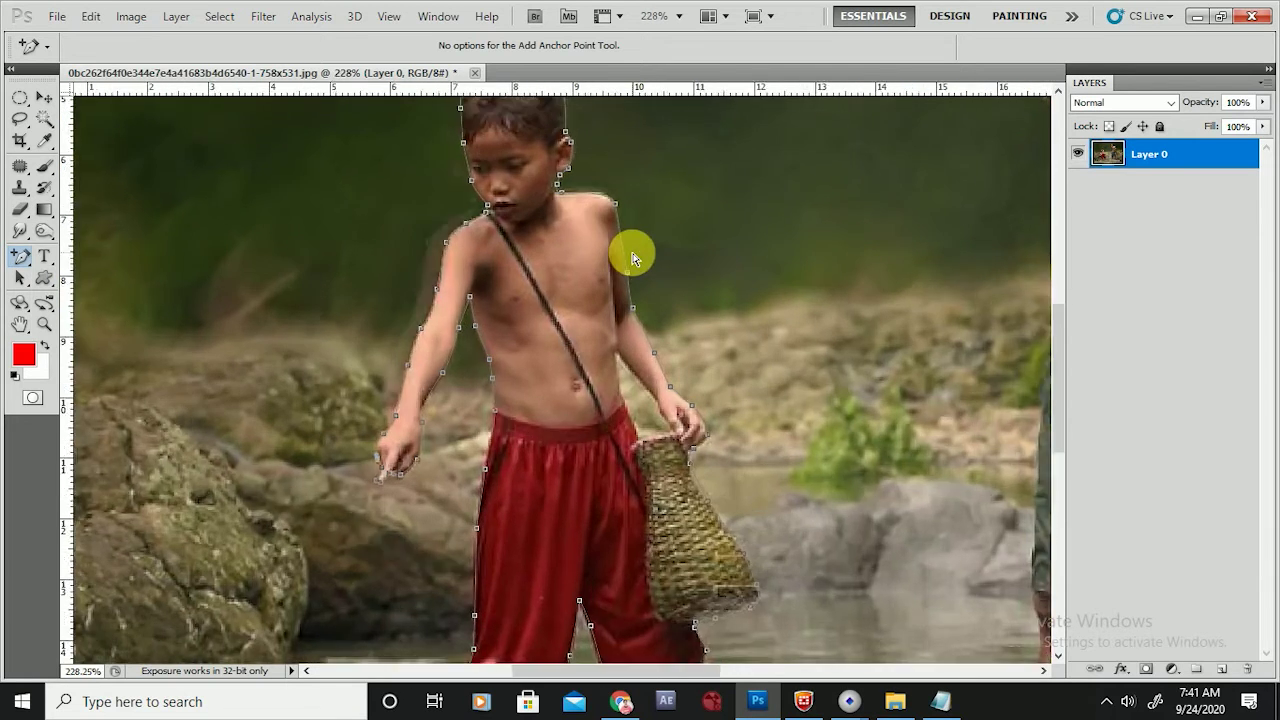
scroll(595, 177, "up", 5)
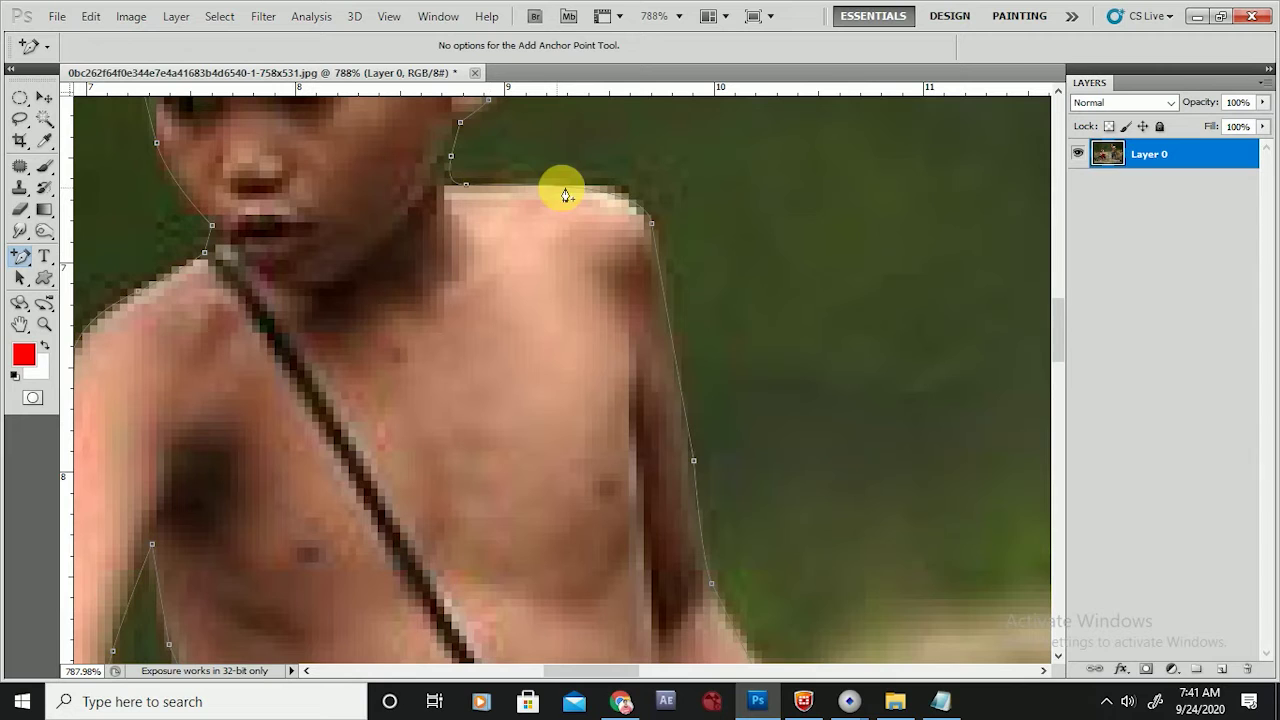
scroll(585, 198, "down", 4)
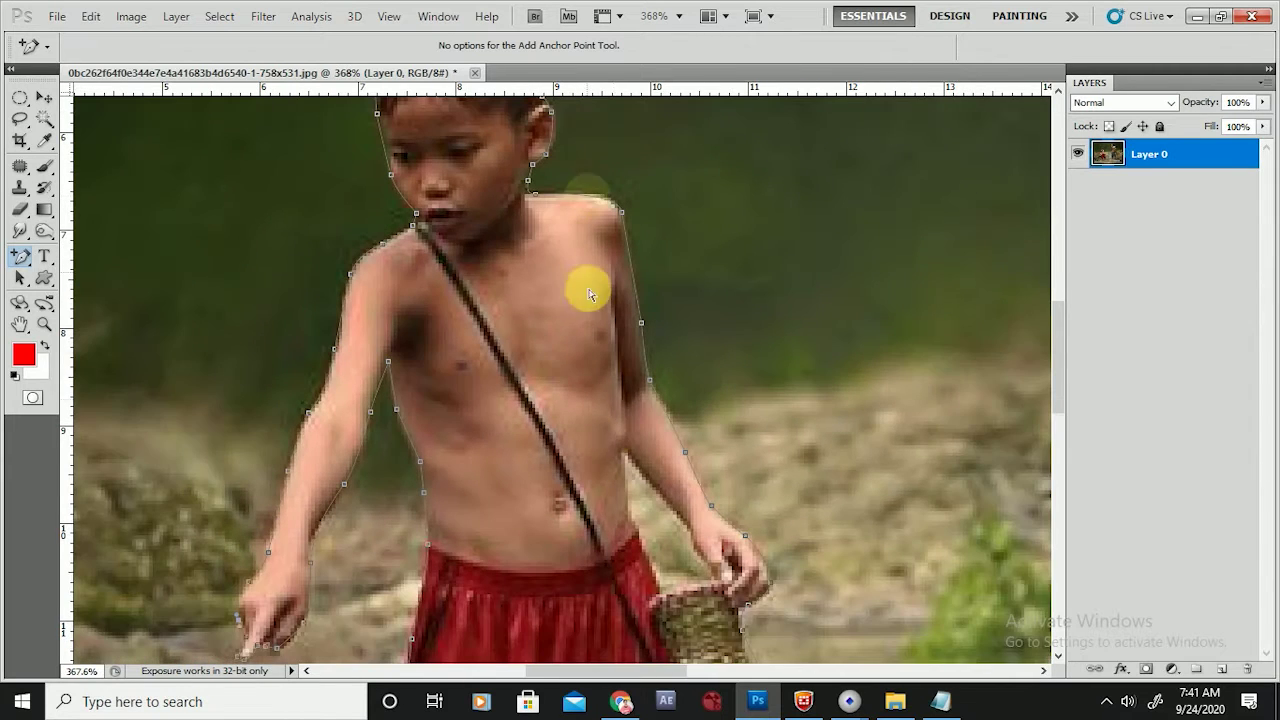
scroll(375, 400, "up", 2)
scroll(410, 480, "down", 4)
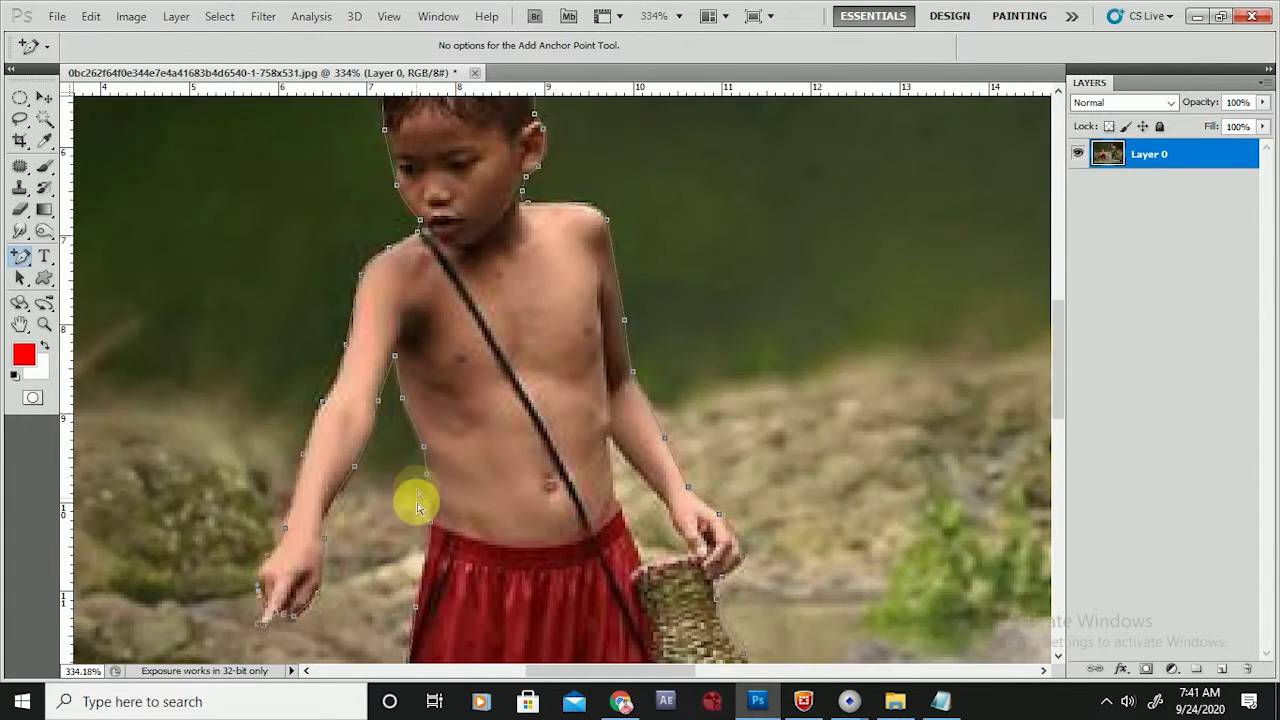
scroll(392, 400, "up", 2)
scroll(420, 223, "up", 4)
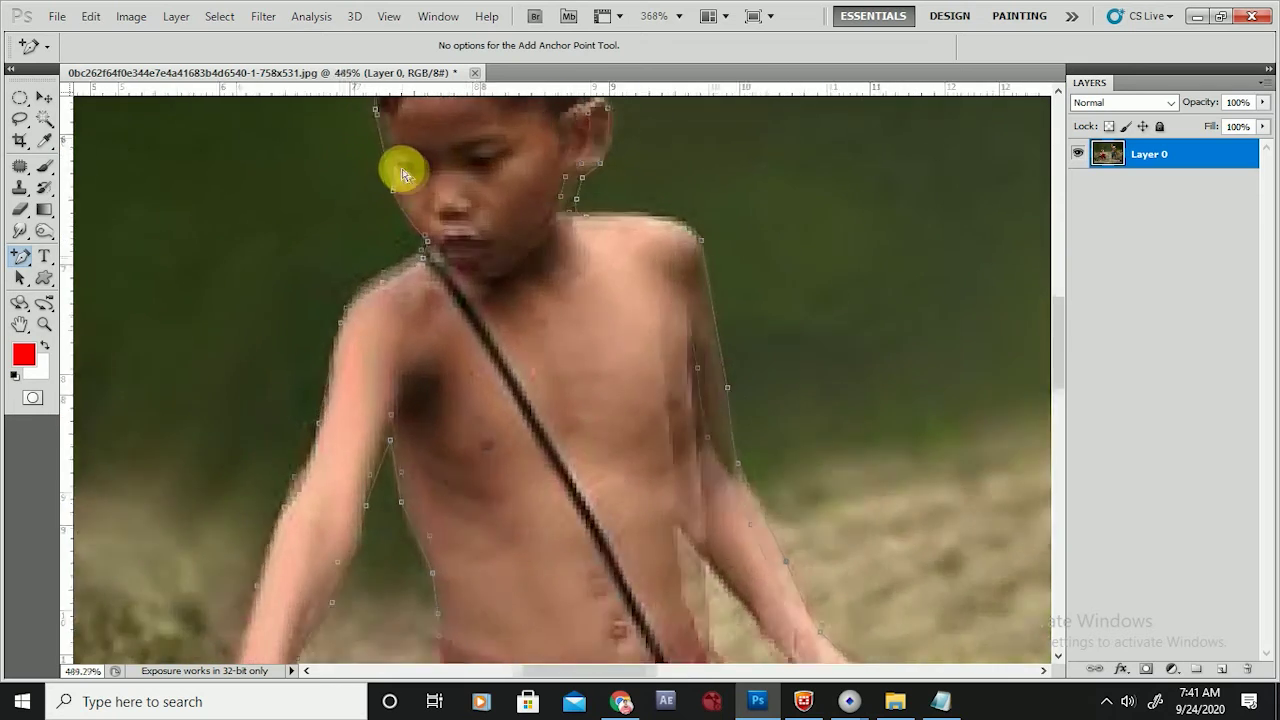
Add an anchor point to the path between the boy's forehead and cheek and move it inward onto the edge of his face.
scroll(390, 170, "down", 2)
scroll(434, 157, "up", 3)
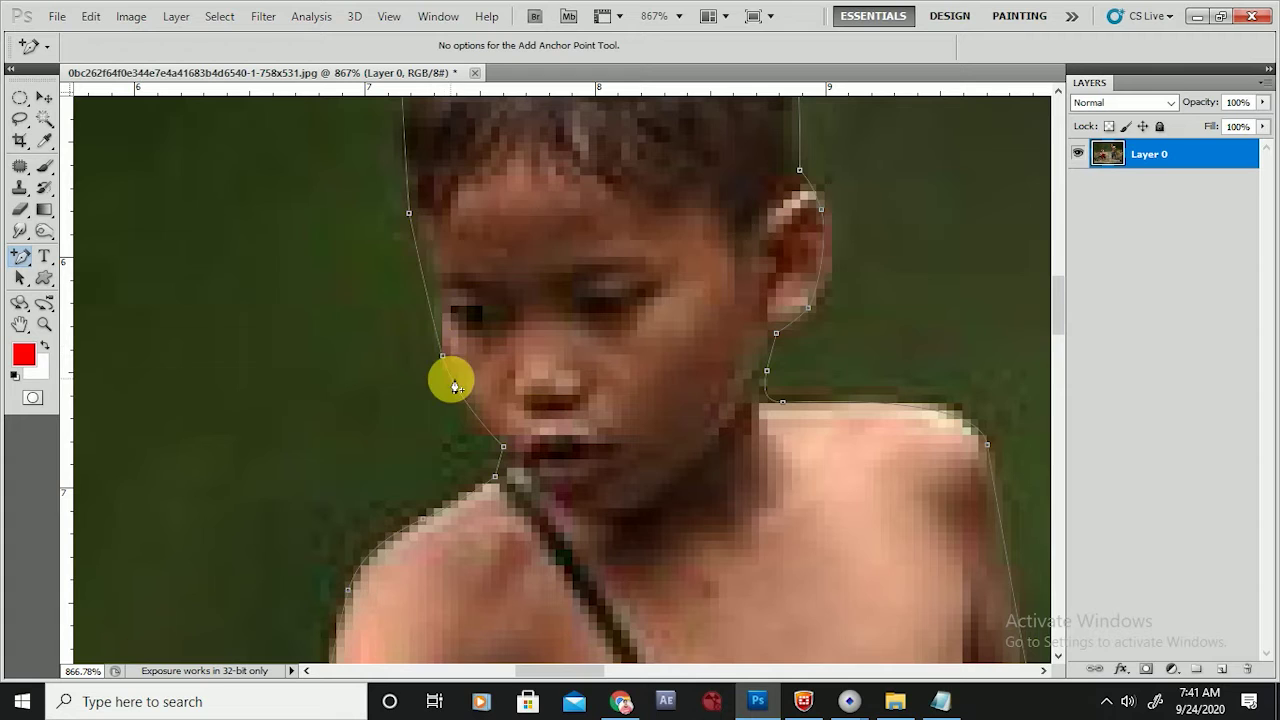
left_click(423, 277)
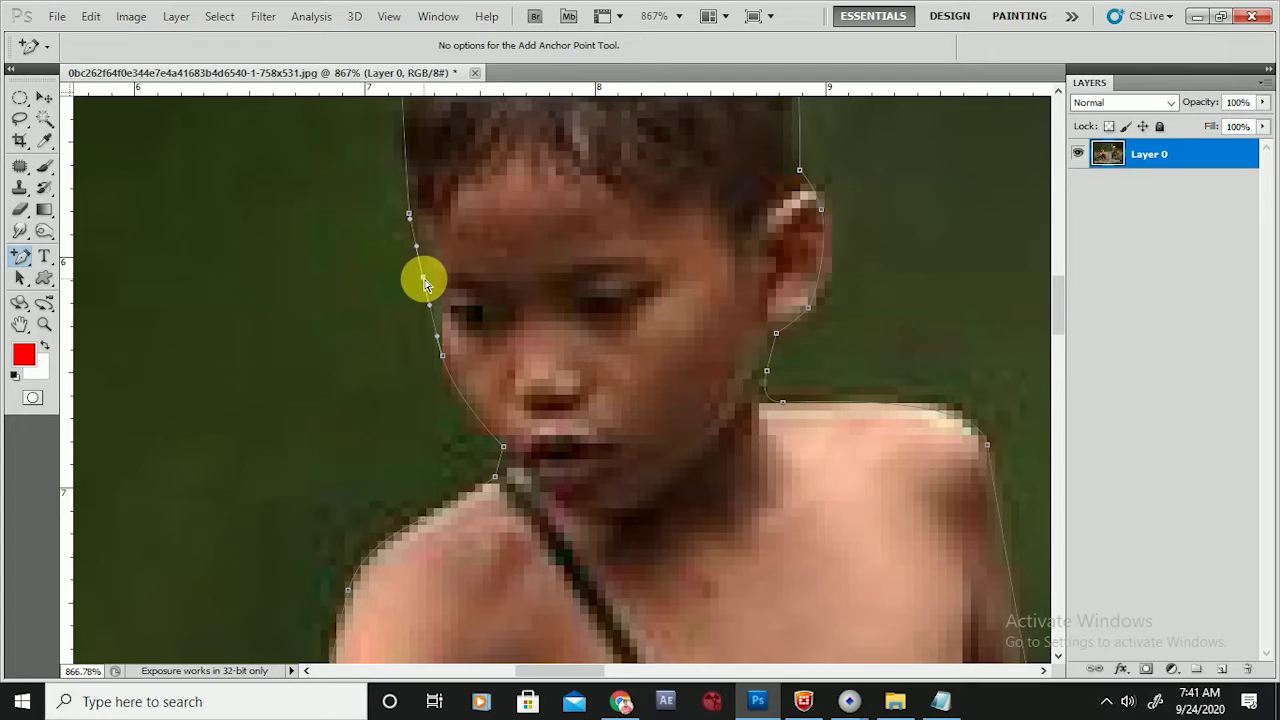
mouse_move(424, 284)
left_mouse_down()
mouse_move(441, 279)
mouse_move(434, 271)
left_mouse_up()
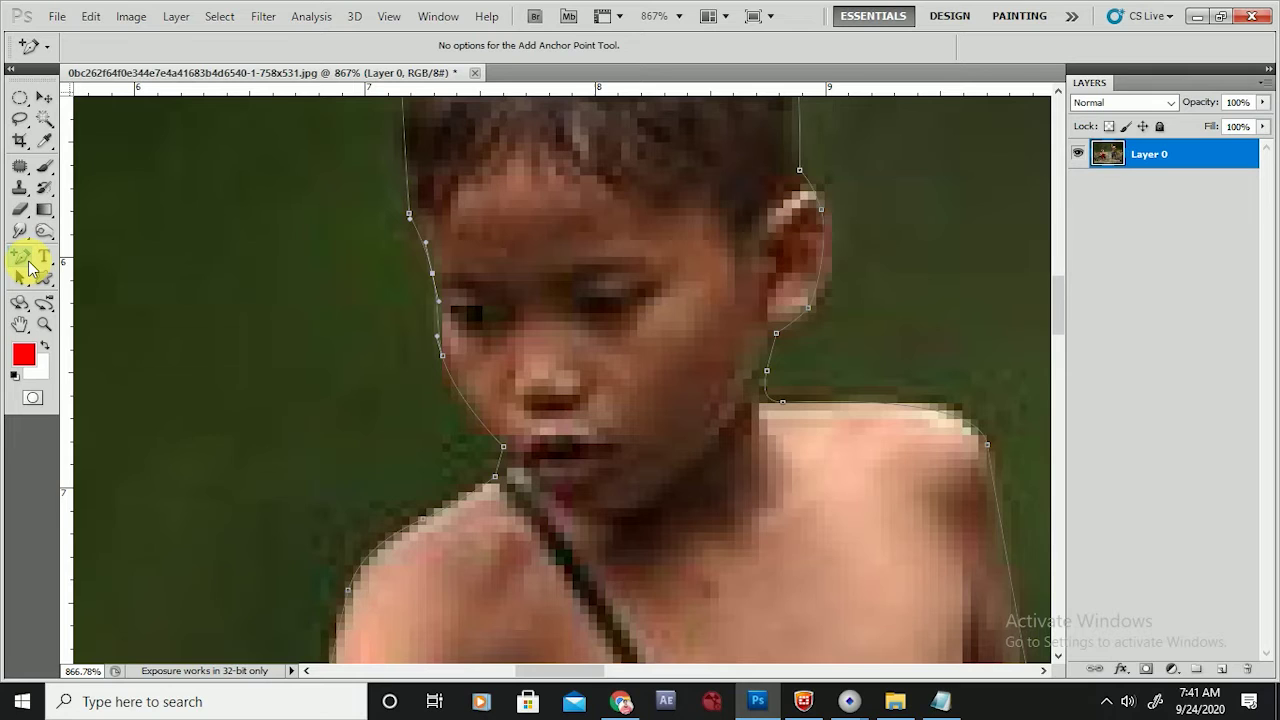
Try removing the anchor point beside the boy's mouth with the Delete Anchor Point tool, and undo the removal.
left_click_drag(28, 264, 99, 317)
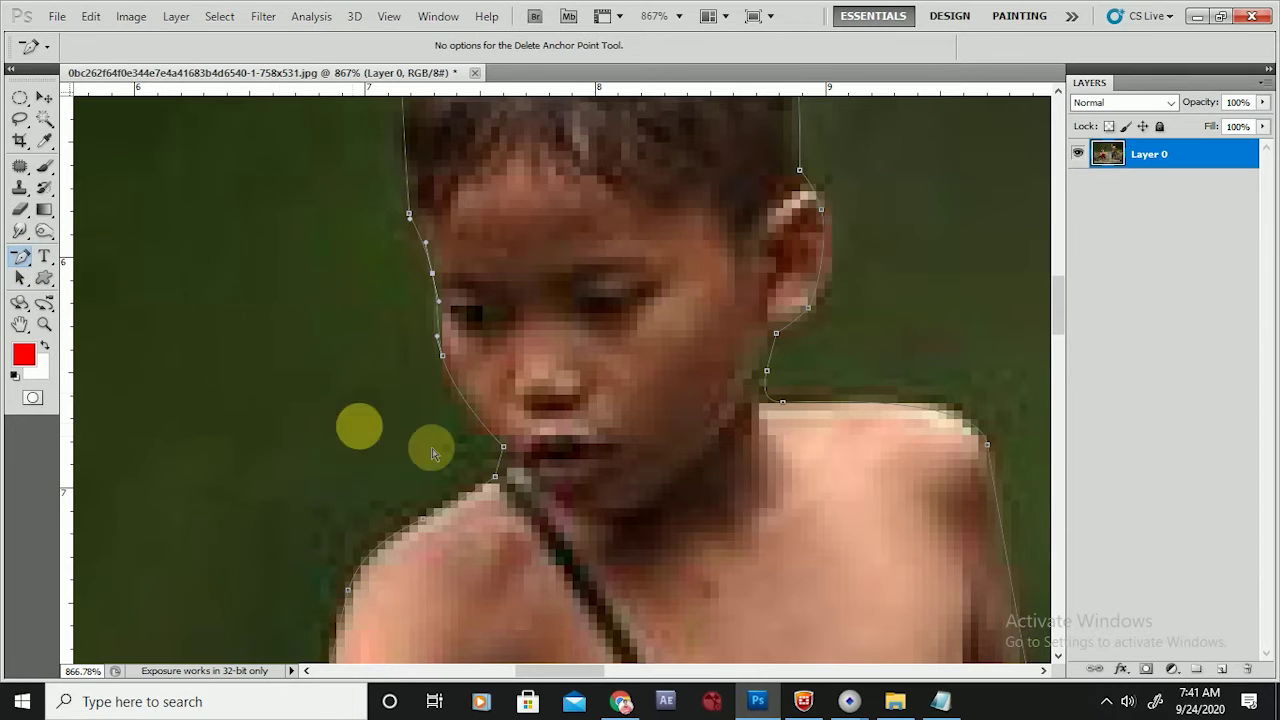
left_click(505, 449)
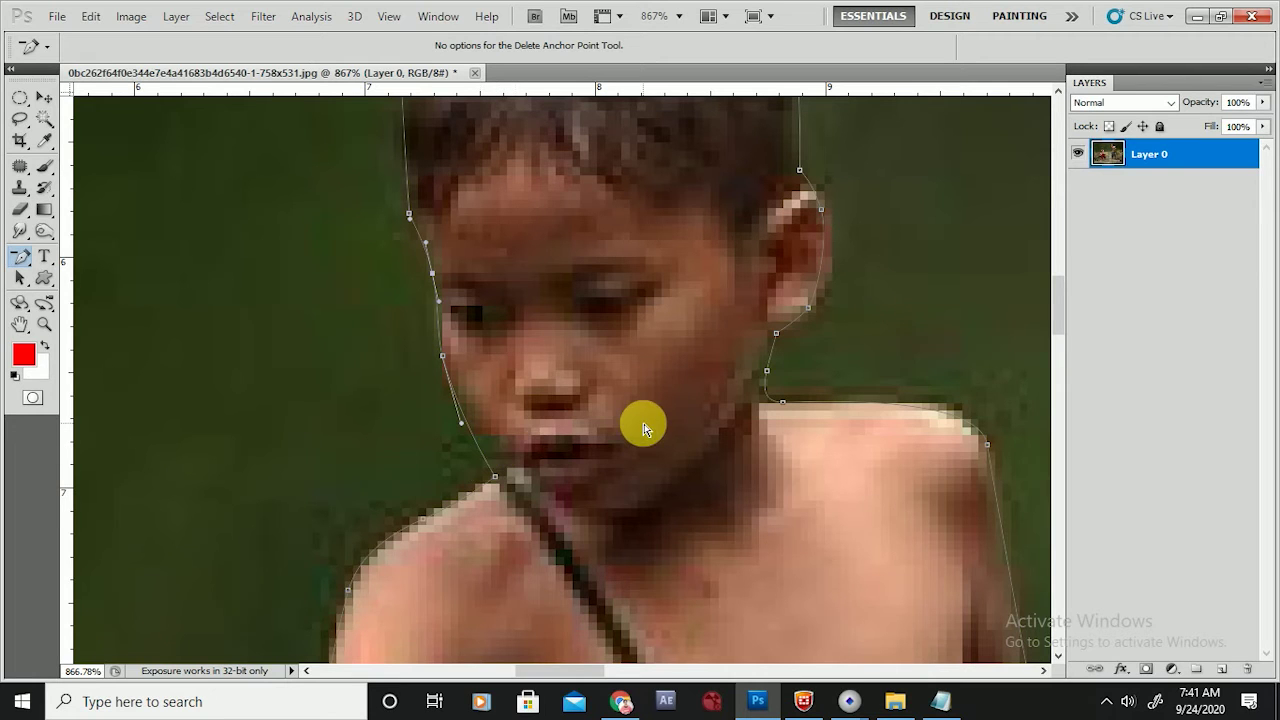
key("ctrl+z")
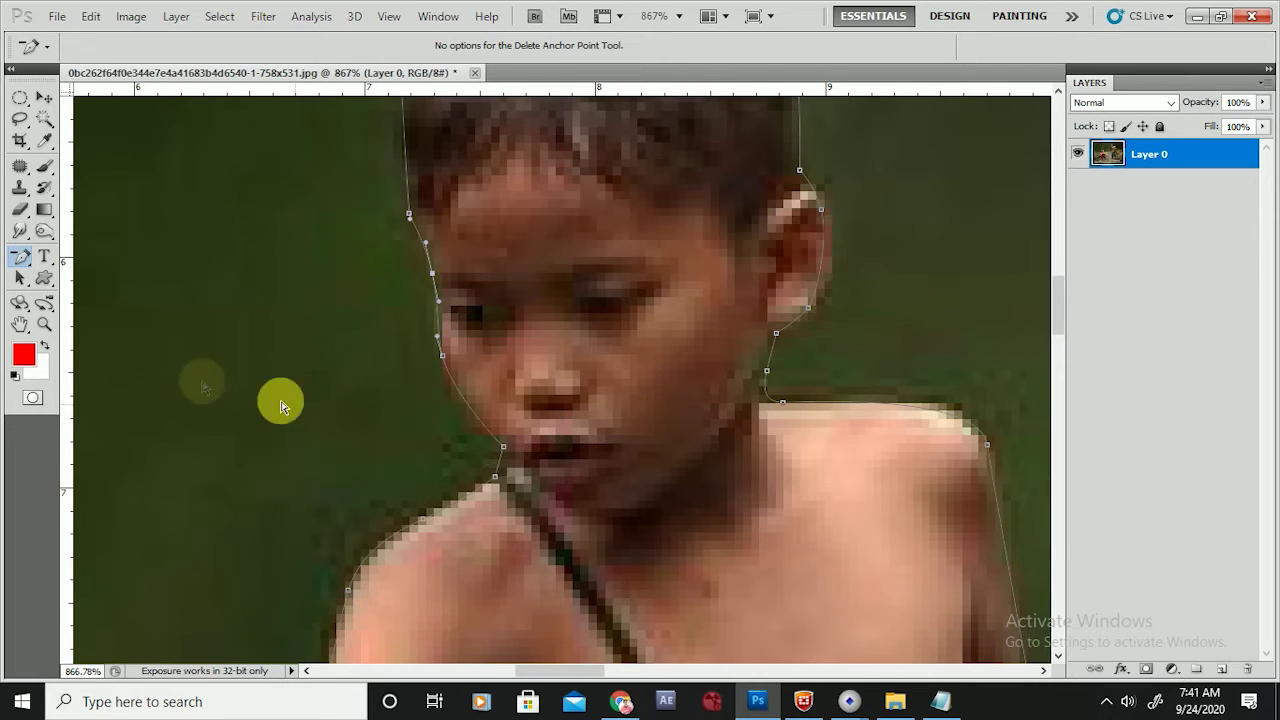
Switch to the Convert Point tool and convert the anchor point beside the boy's mouth to a corner.
left_click(27, 267)
left_click_drag(27, 267, 100, 330)
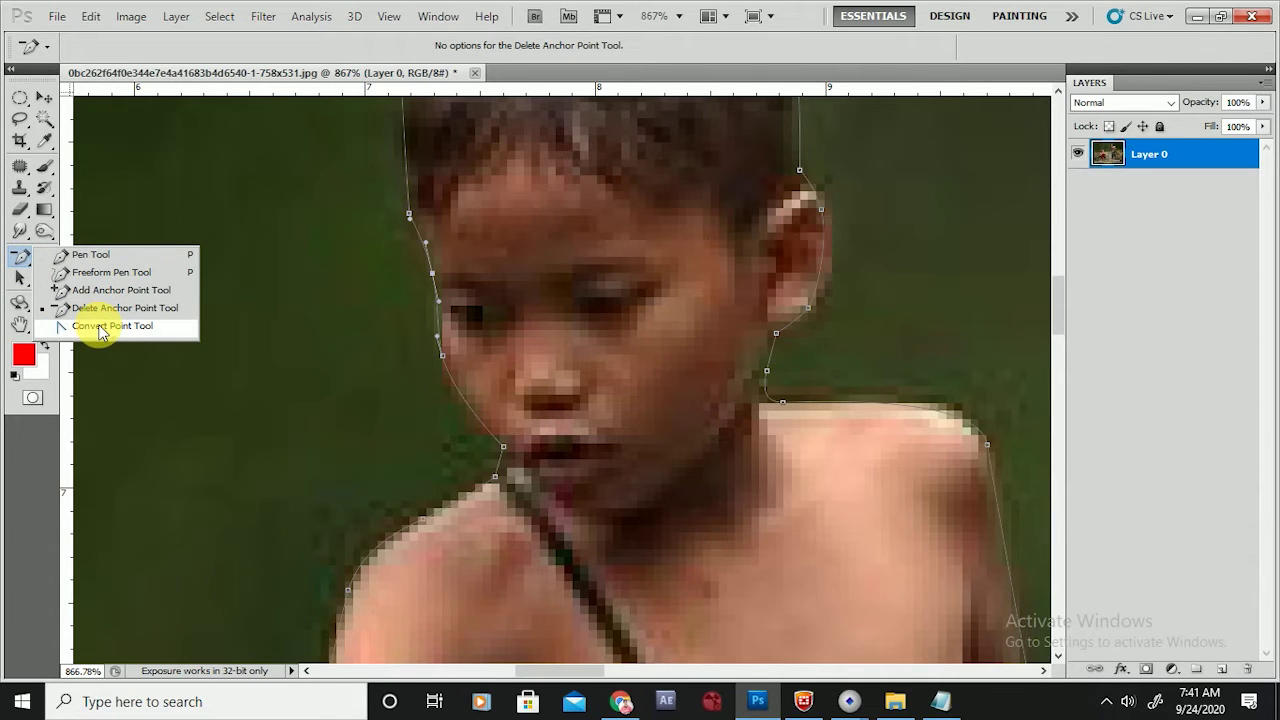
left_click_drag(100, 330, 100, 330)
scroll(502, 447, "up", 1)
left_click(504, 448)
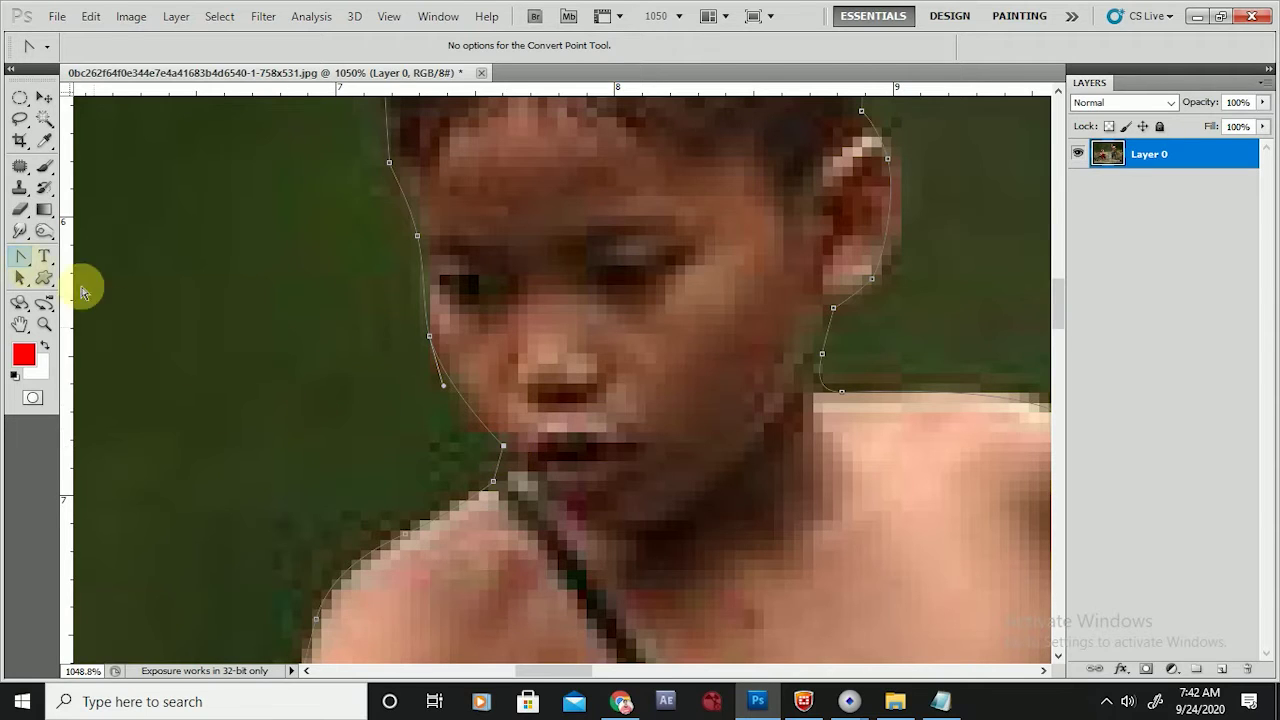
Convert the anchor points beside the boy's cheek and brow to corner points.
left_click_drag(22, 262, 24, 268)
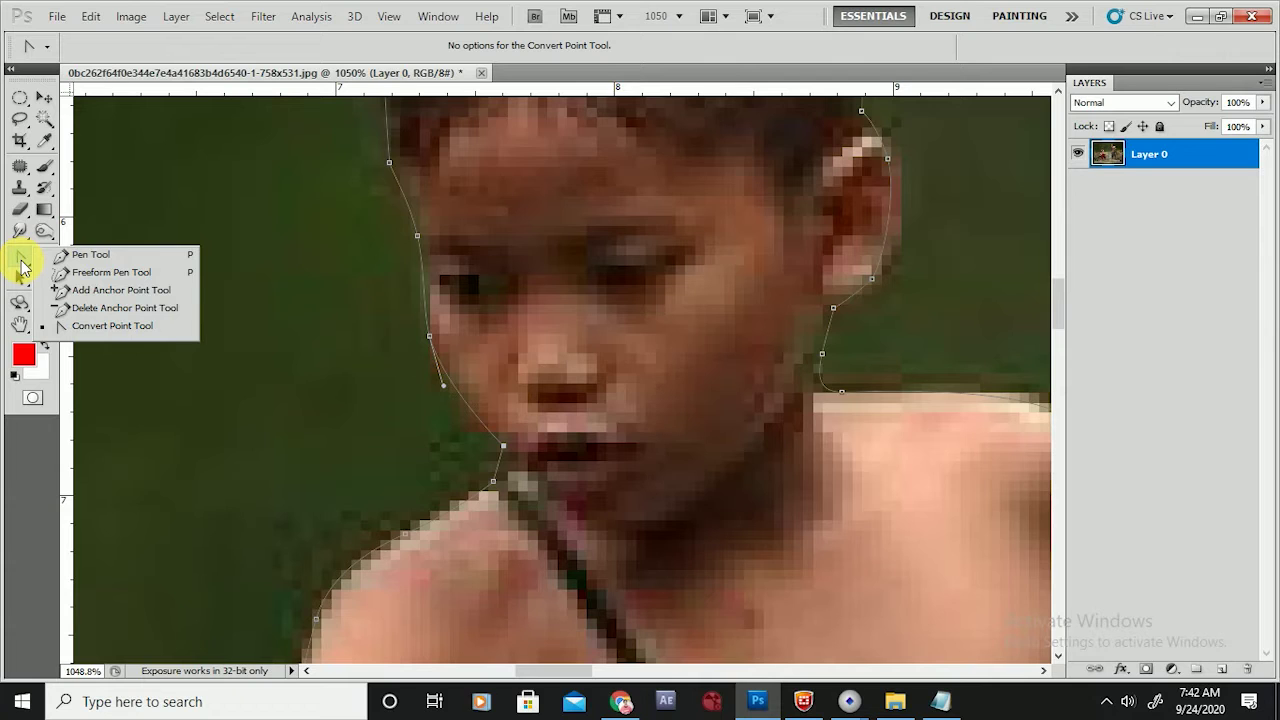
left_click(431, 339)
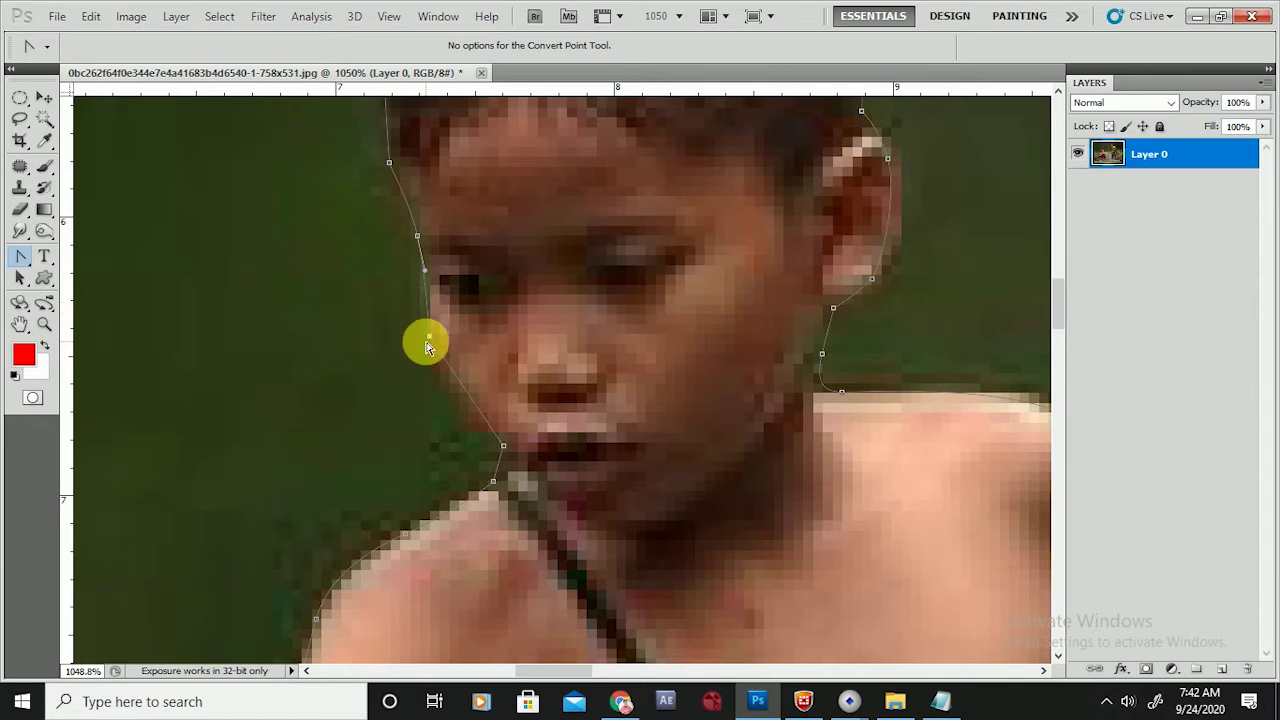
right_click(440, 369)
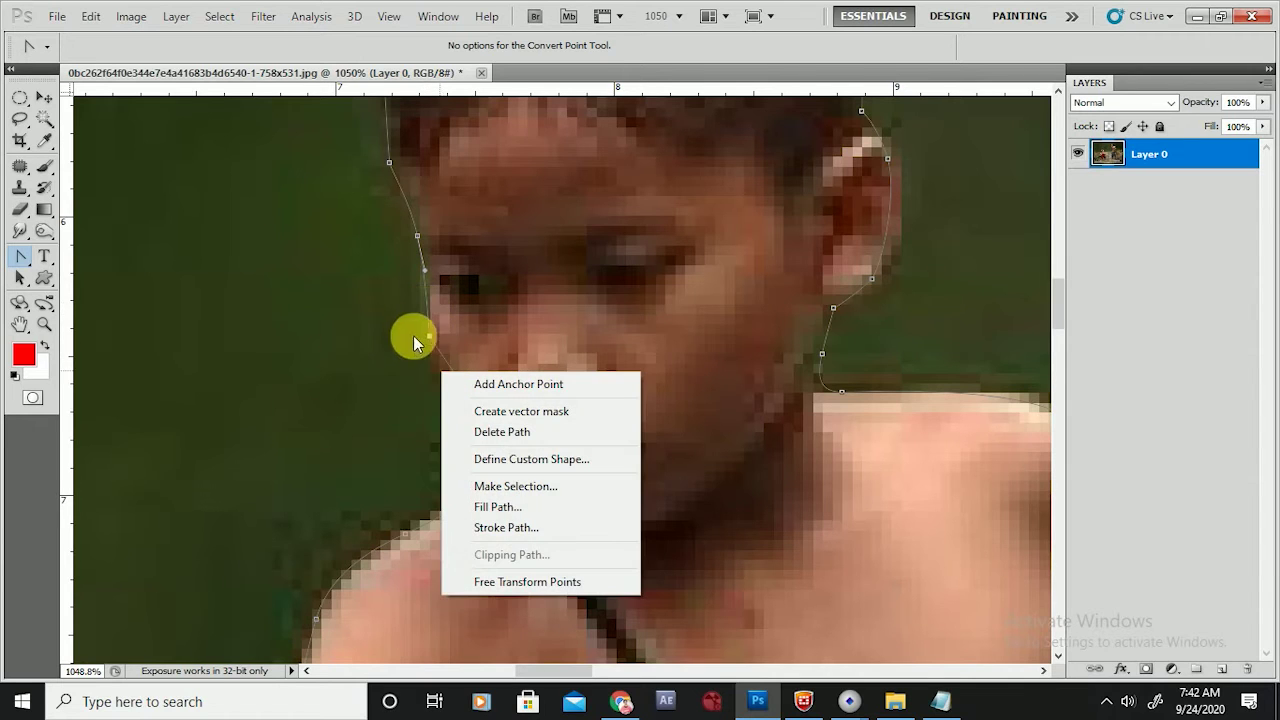
left_click(416, 240)
left_click(418, 238)
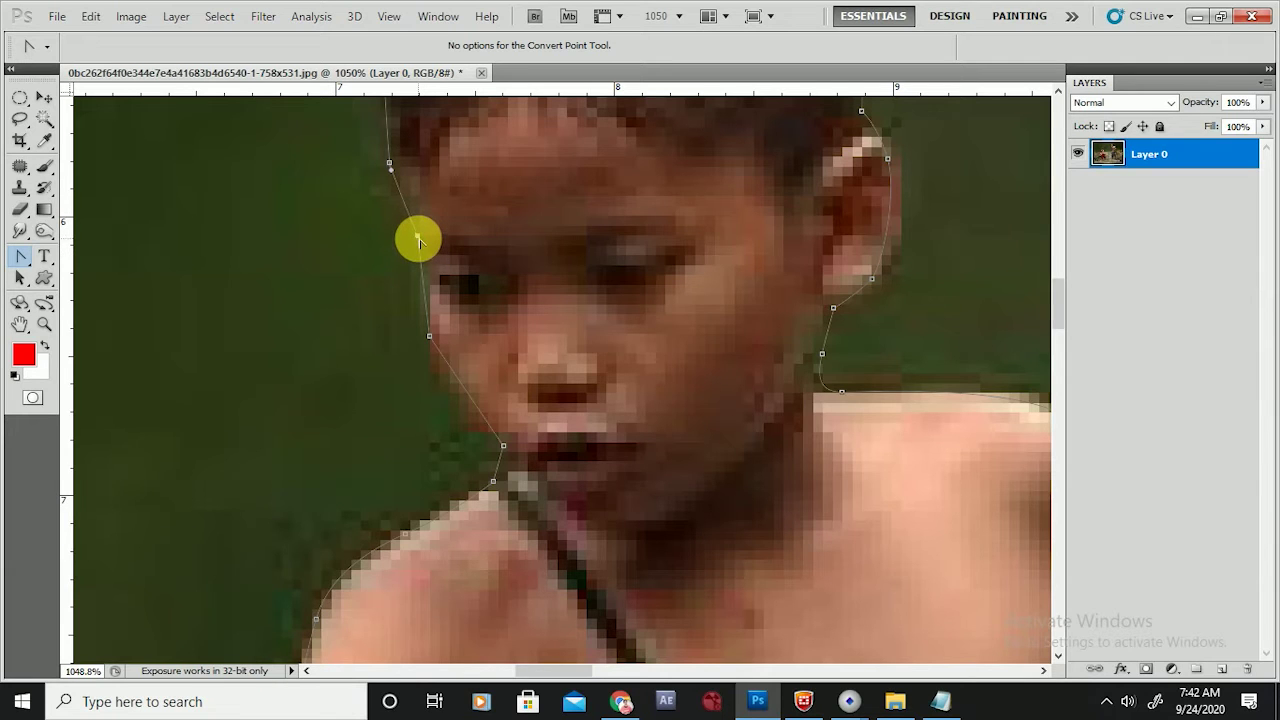
Pull direction handles out of the brow, cheek and mouth anchor points to curve the path along the face.
left_click_drag(419, 241, 412, 212)
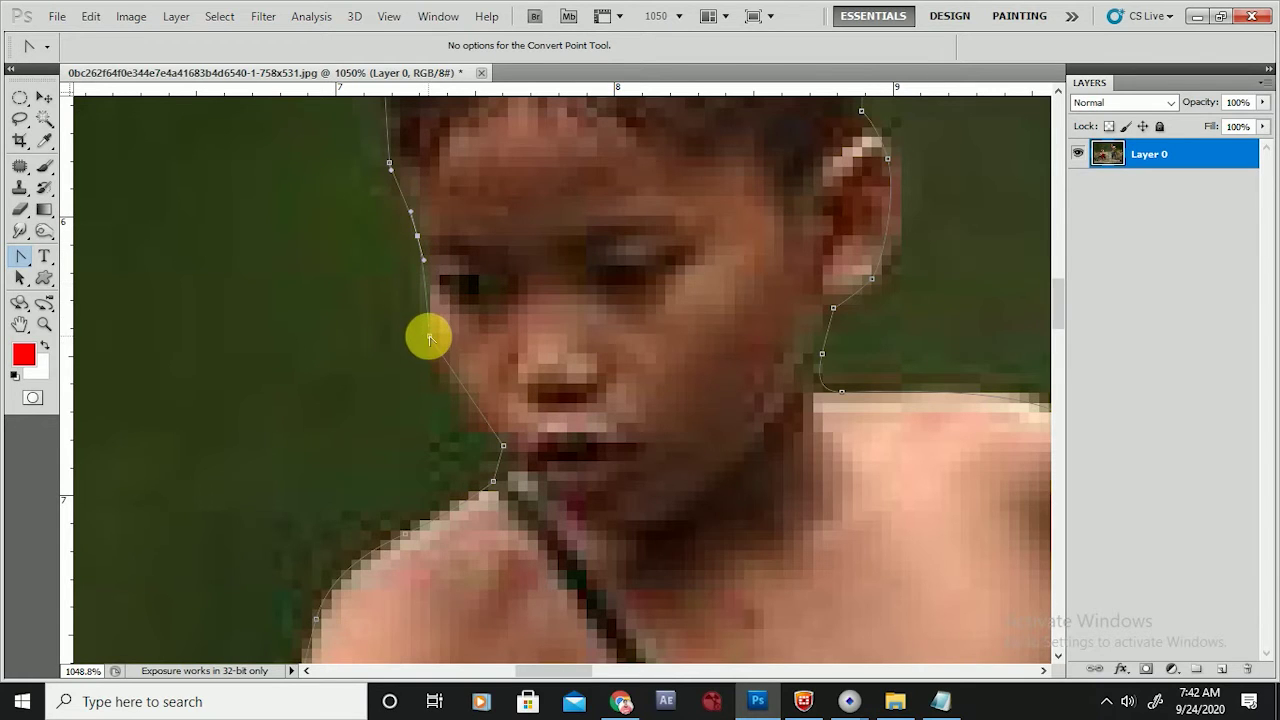
left_click_drag(430, 340, 427, 312)
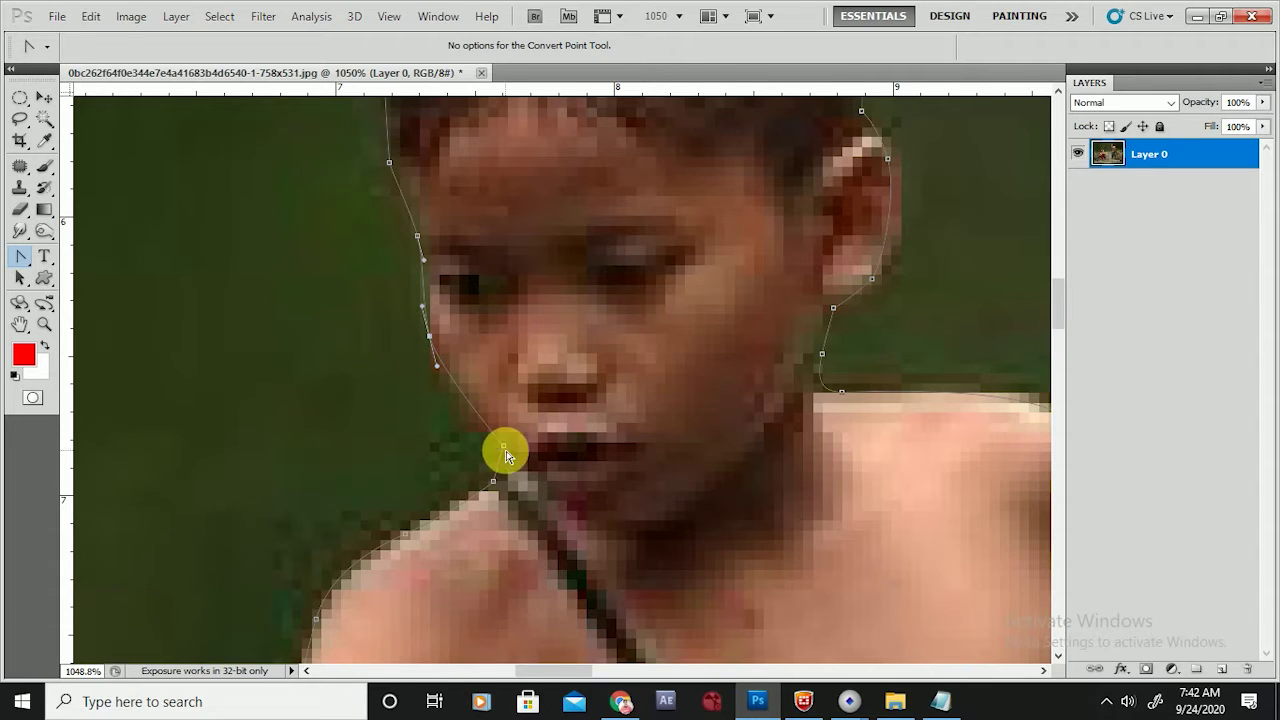
left_click_drag(508, 460, 497, 432)
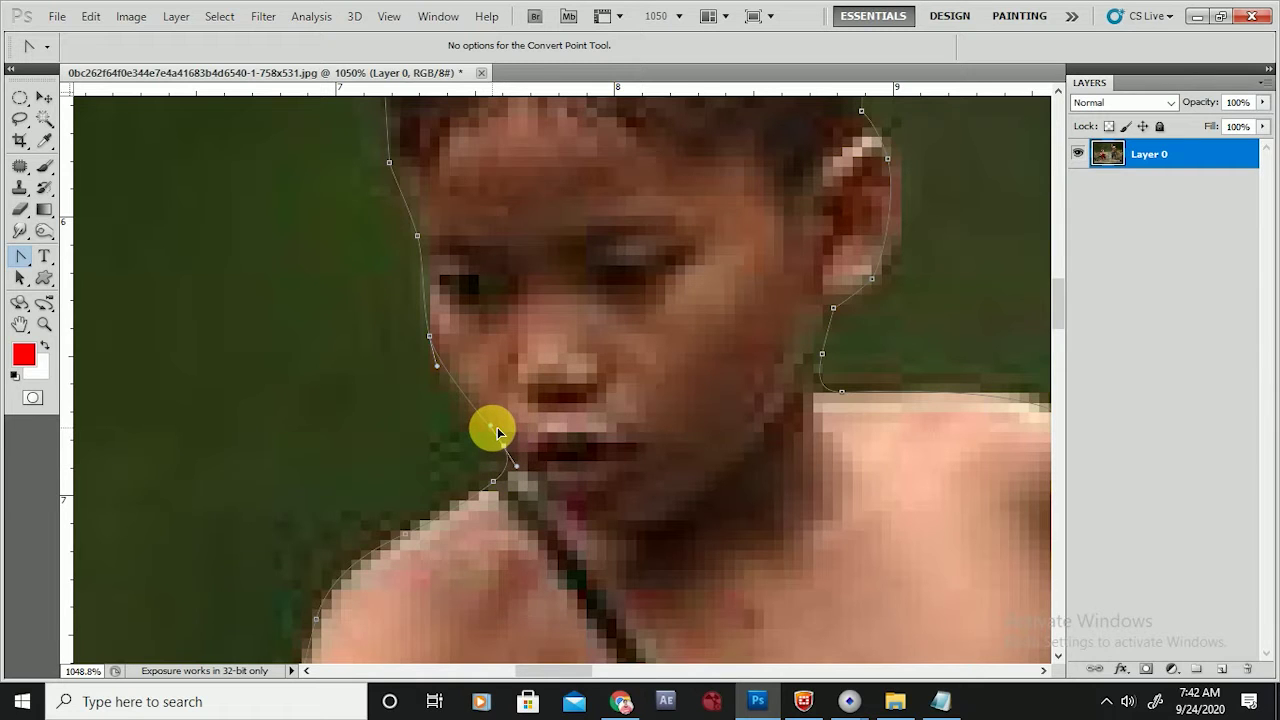
Return to the Pen tool, turn the boy's path into a selection and deselect it.
right_click(24, 258)
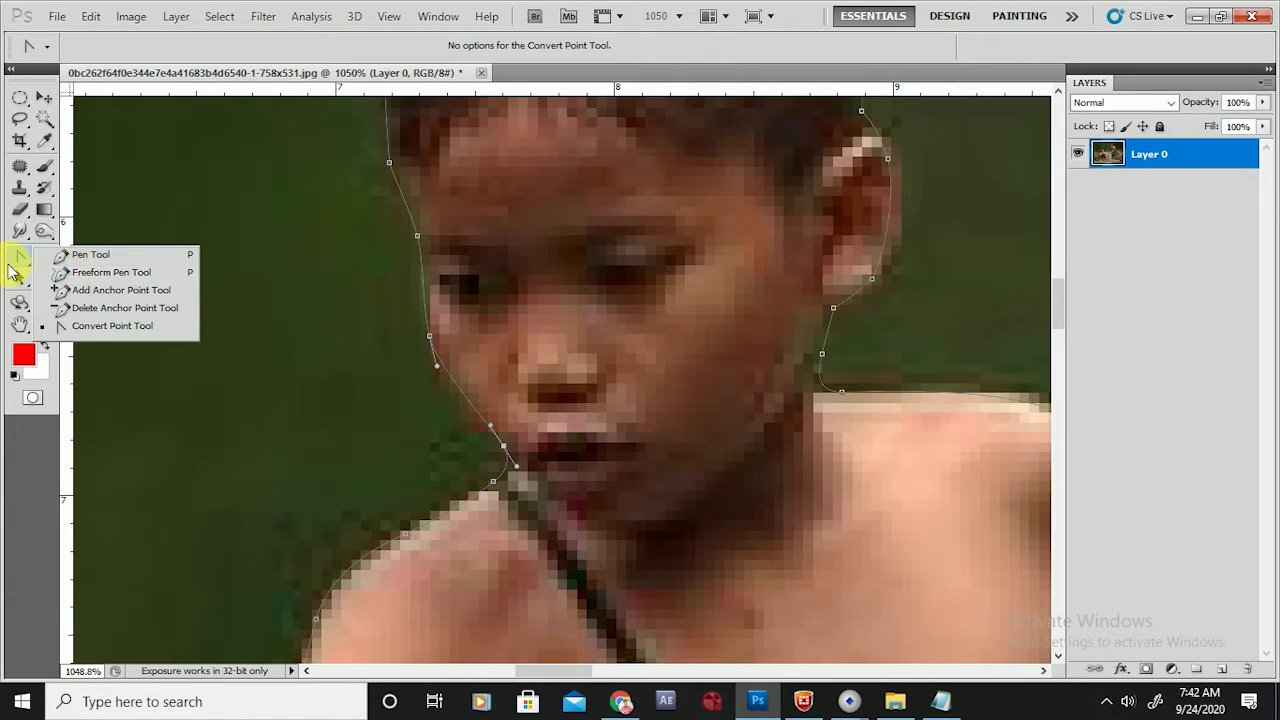
left_click(72, 262)
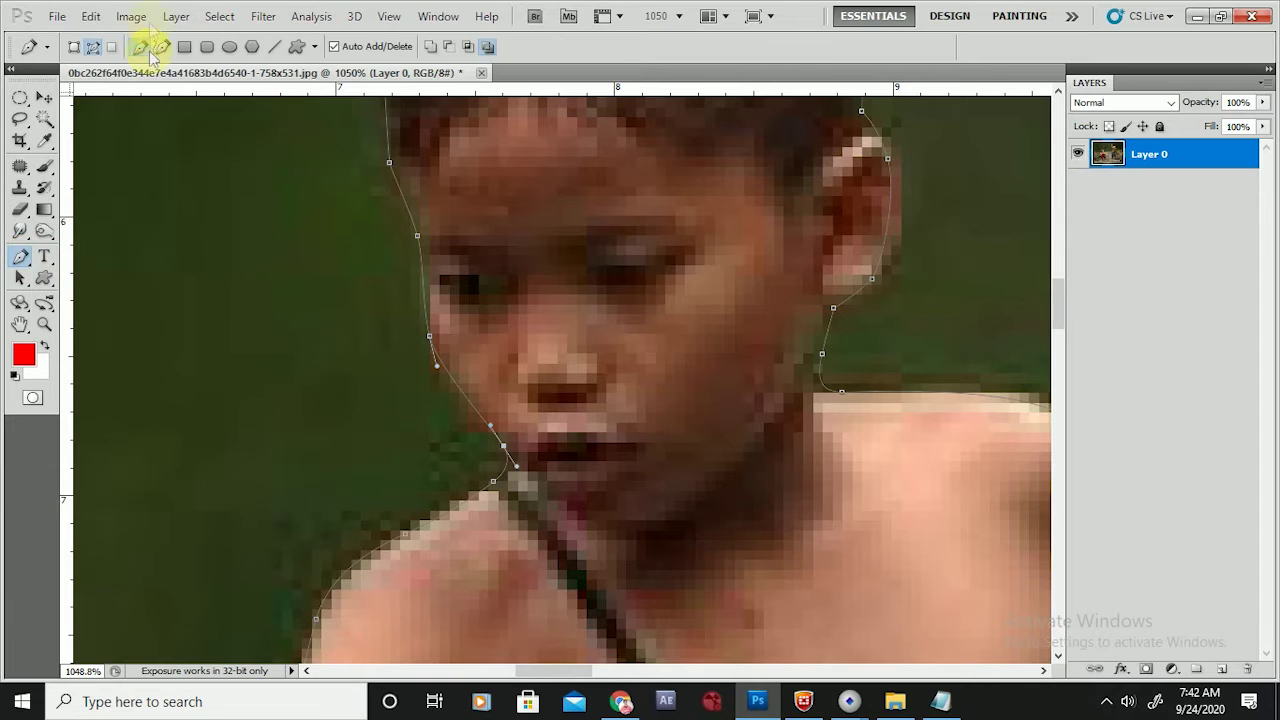
scroll(286, 329, "down", 3)
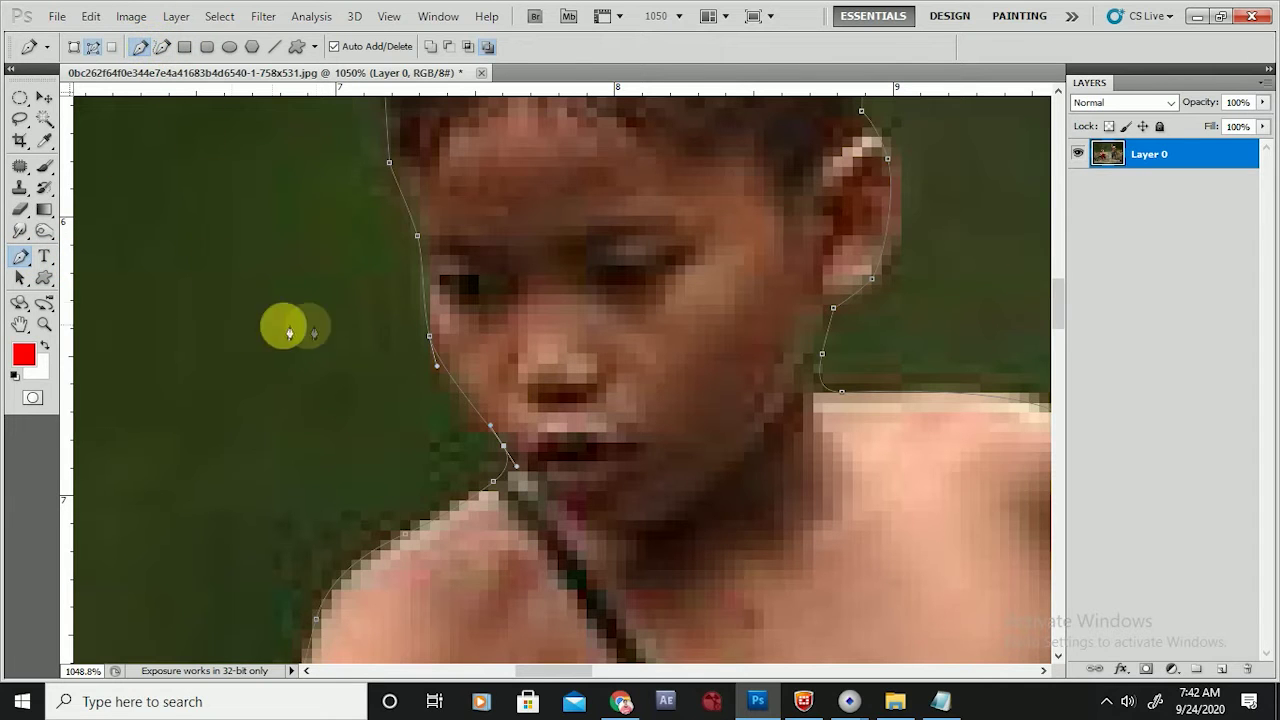
scroll(329, 329, "down", 3)
key("ctrl+Return")
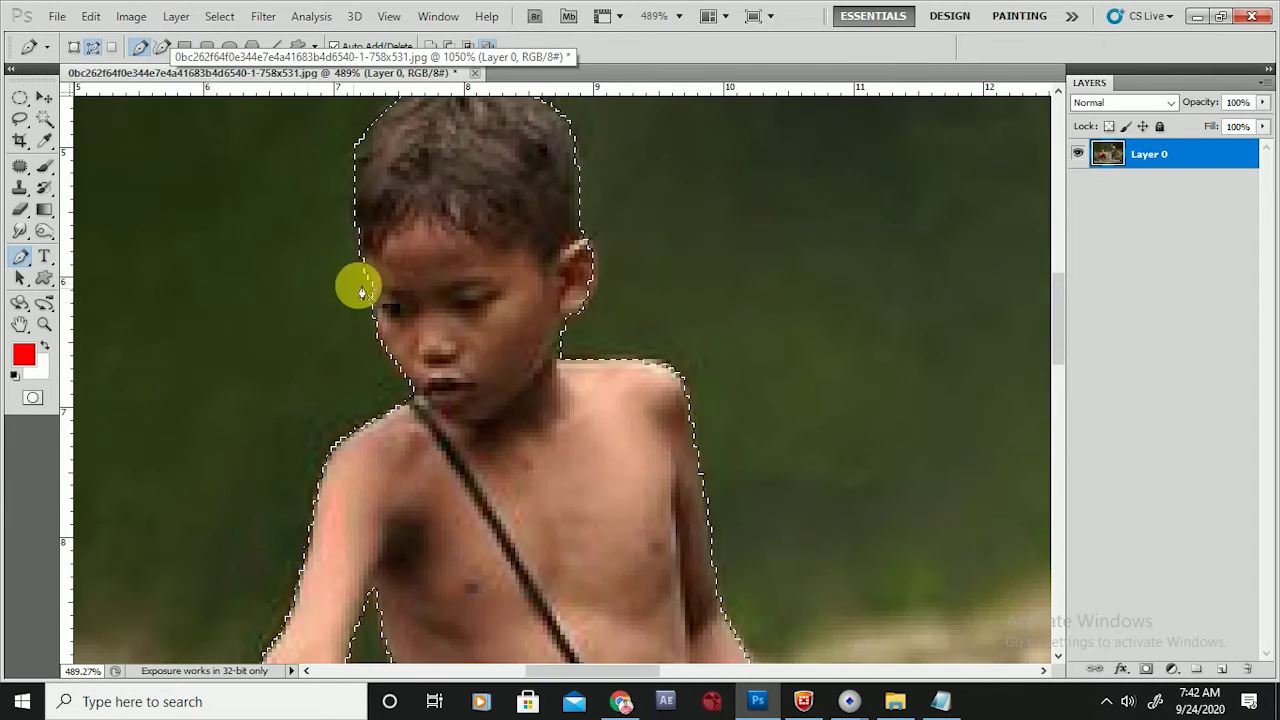
scroll(537, 271, "down", 3)
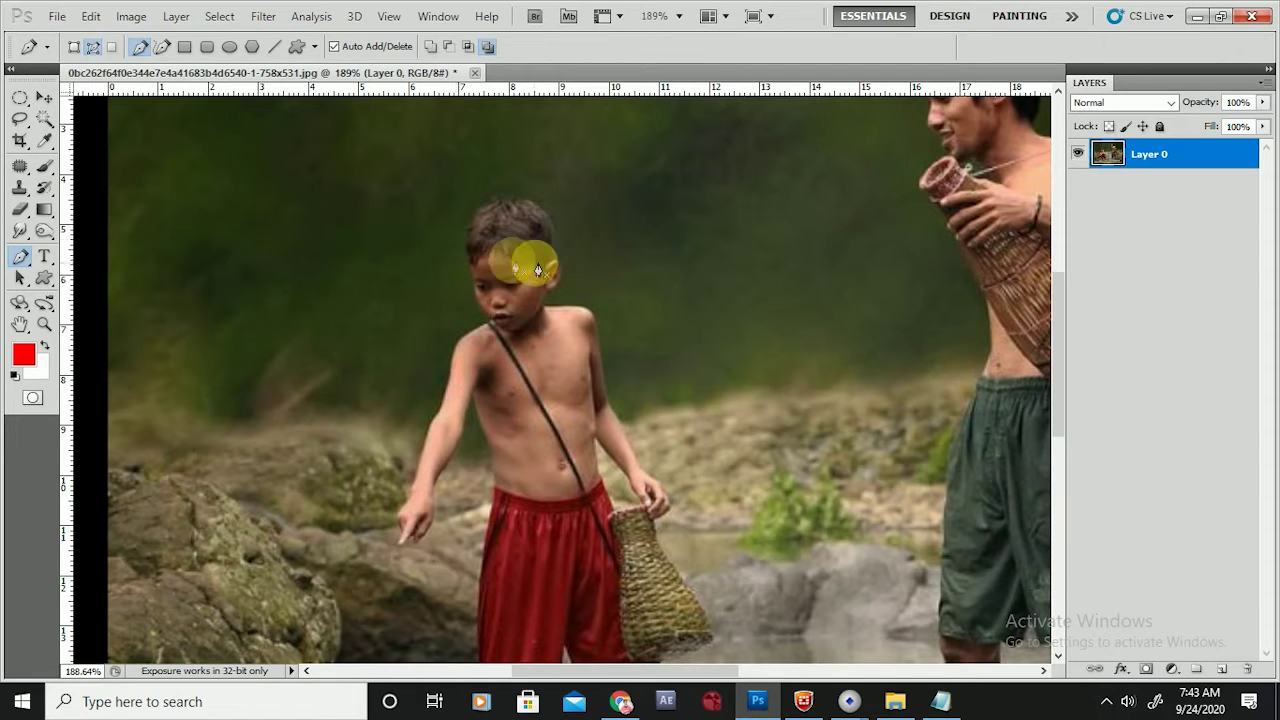
Sketch loose practice loops beside the boy's raised arm with the Freeform Pen tool and turn them into a selection.
left_click(159, 52)
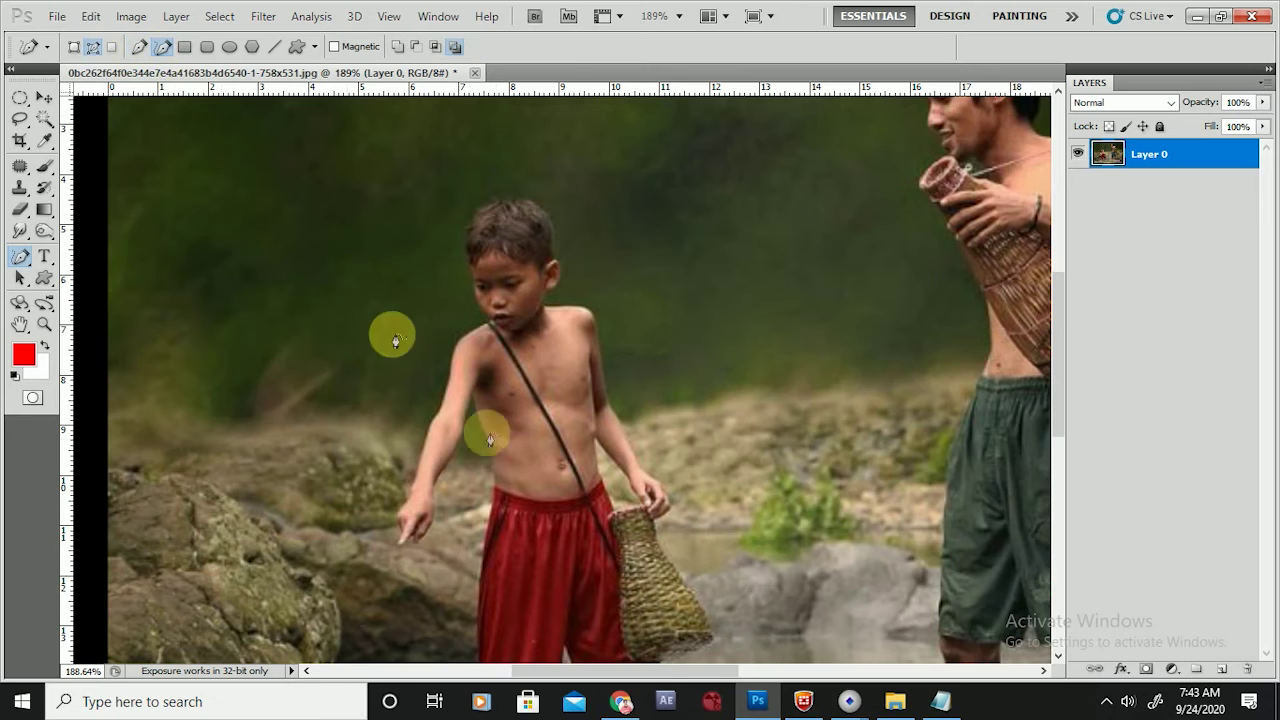
scroll(423, 443, "up", 3)
scroll(440, 405, "up", 3)
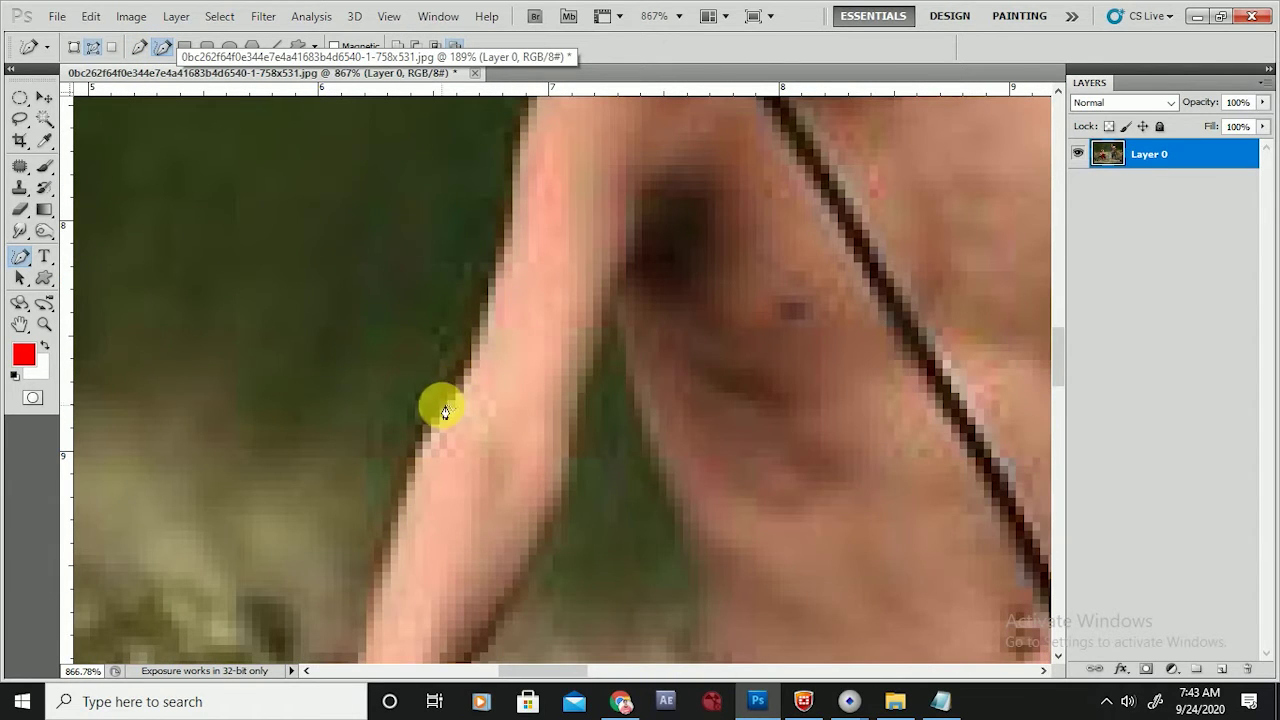
mouse_move(464, 373)
left_mouse_down()
mouse_move(526, 127)
mouse_move(462, 129)
mouse_move(301, 232)
mouse_move(218, 392)
mouse_move(257, 500)
mouse_move(341, 498)
mouse_move(443, 403)
left_mouse_up()
scroll(486, 396, "down", 2)
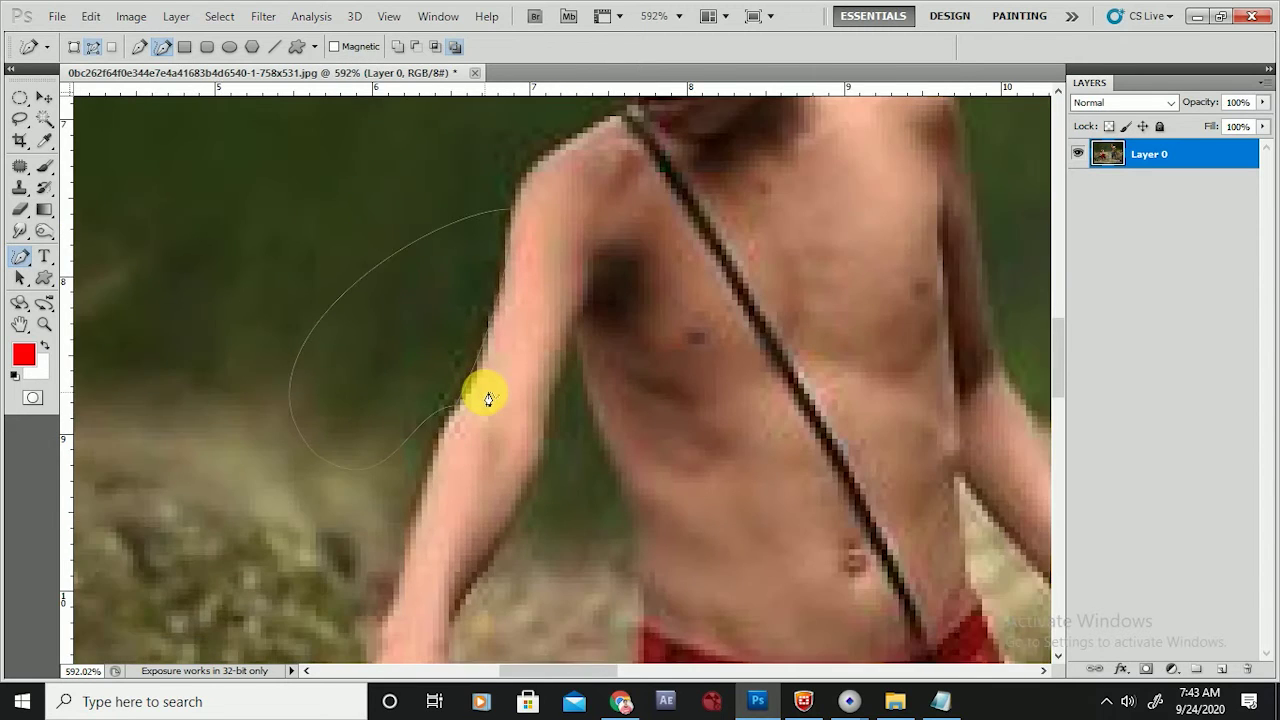
scroll(488, 399, "down", 2)
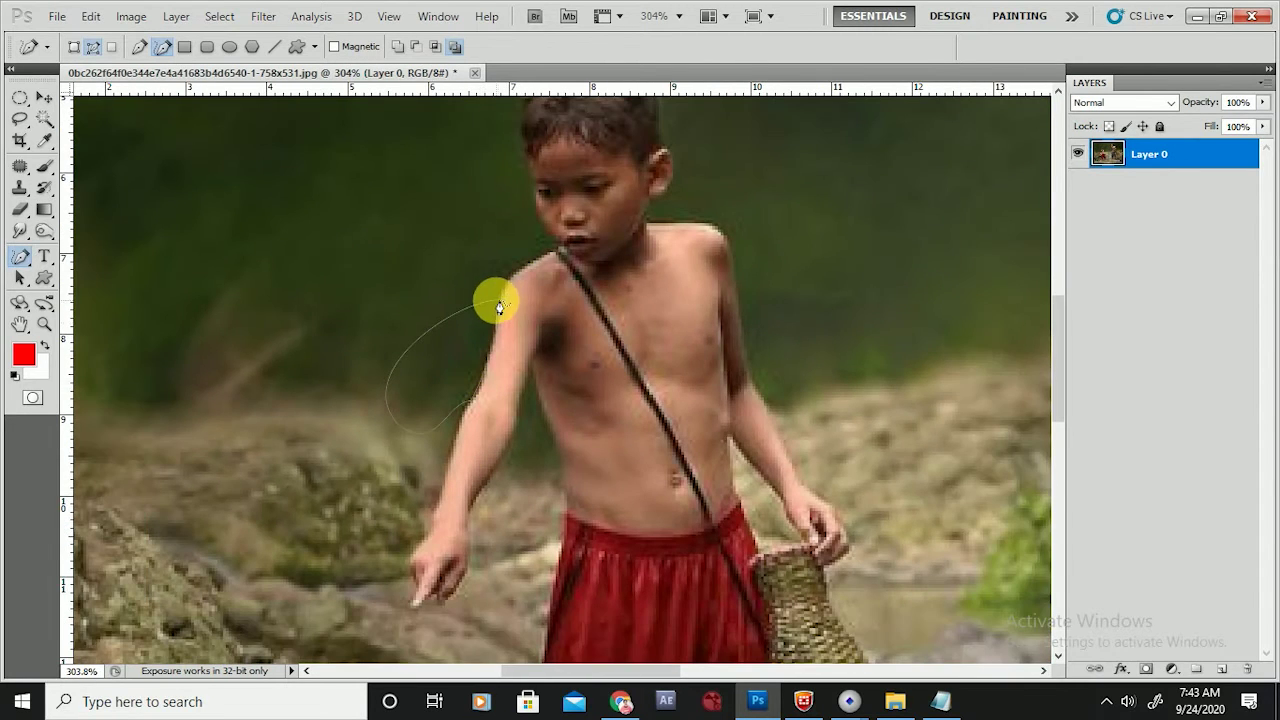
mouse_move(501, 305)
left_mouse_down()
mouse_move(534, 262)
mouse_move(492, 234)
mouse_move(416, 368)
mouse_move(423, 380)
mouse_move(467, 305)
mouse_move(450, 275)
mouse_move(429, 285)
mouse_move(441, 360)
mouse_move(500, 300)
left_mouse_up()
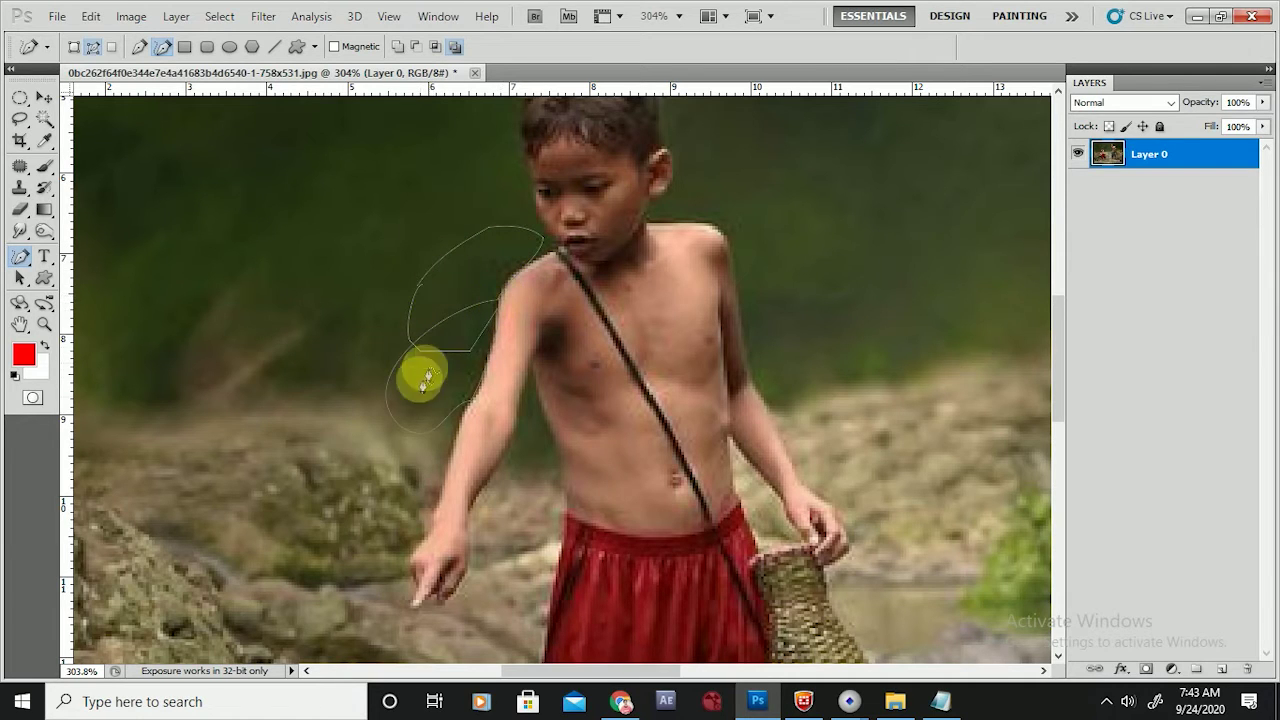
key("ctrl+Return")
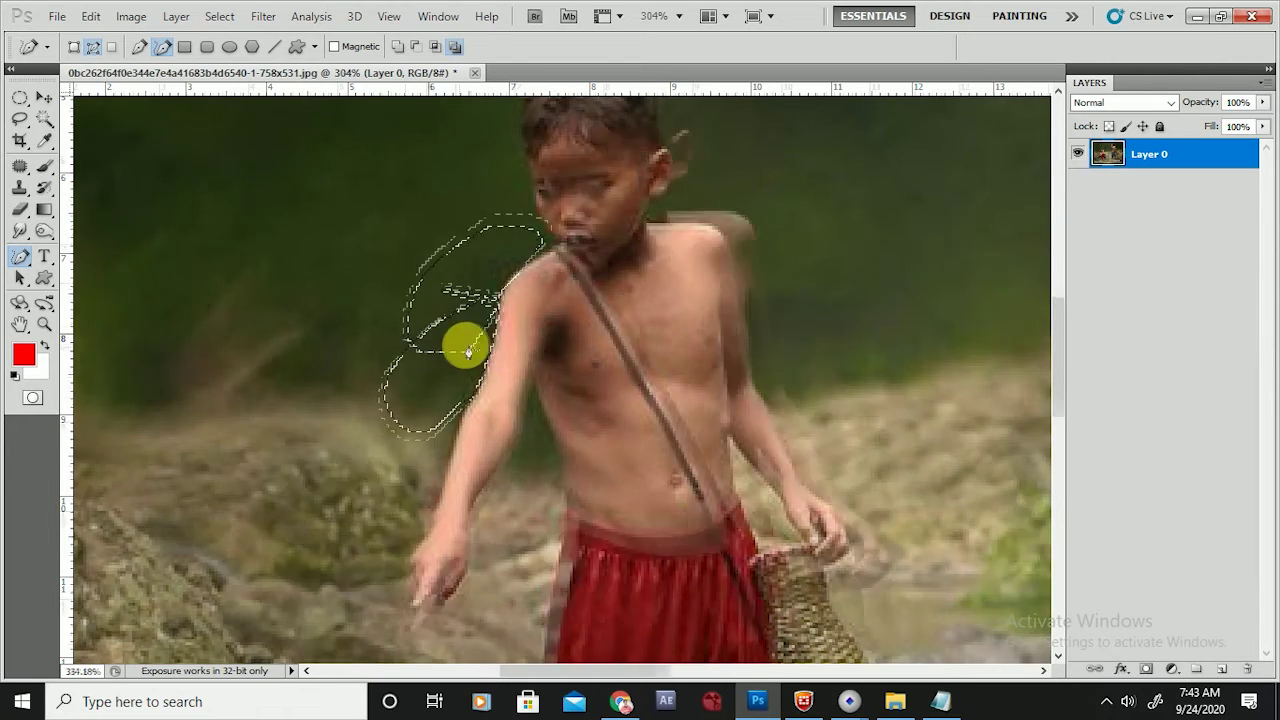
Trace the arm's outer edge and the background beside it with the Freeform Pen, load the loop as a selection and deselect it.
scroll(453, 360, "up", 5)
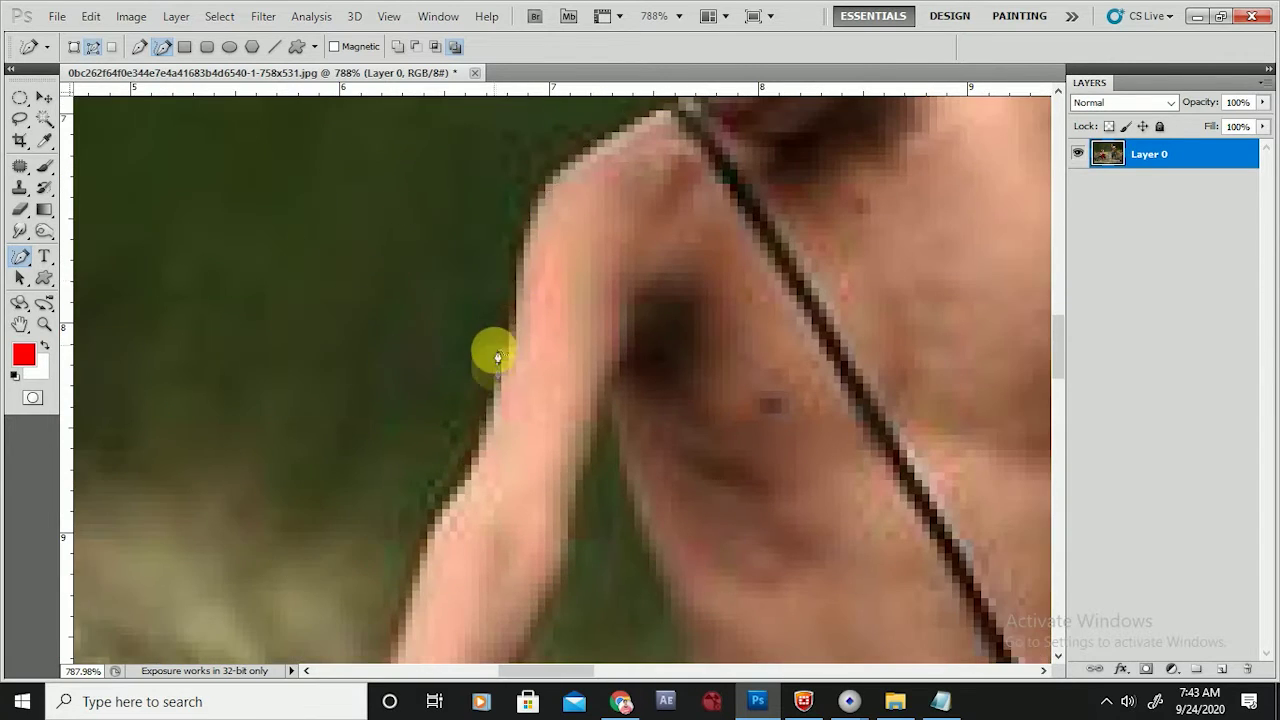
mouse_move(465, 457)
left_mouse_down()
mouse_move(539, 208)
mouse_move(620, 138)
mouse_move(469, 158)
mouse_move(364, 214)
mouse_move(274, 336)
mouse_move(231, 456)
mouse_move(347, 586)
mouse_move(381, 597)
mouse_move(417, 578)
mouse_move(443, 519)
left_mouse_up()
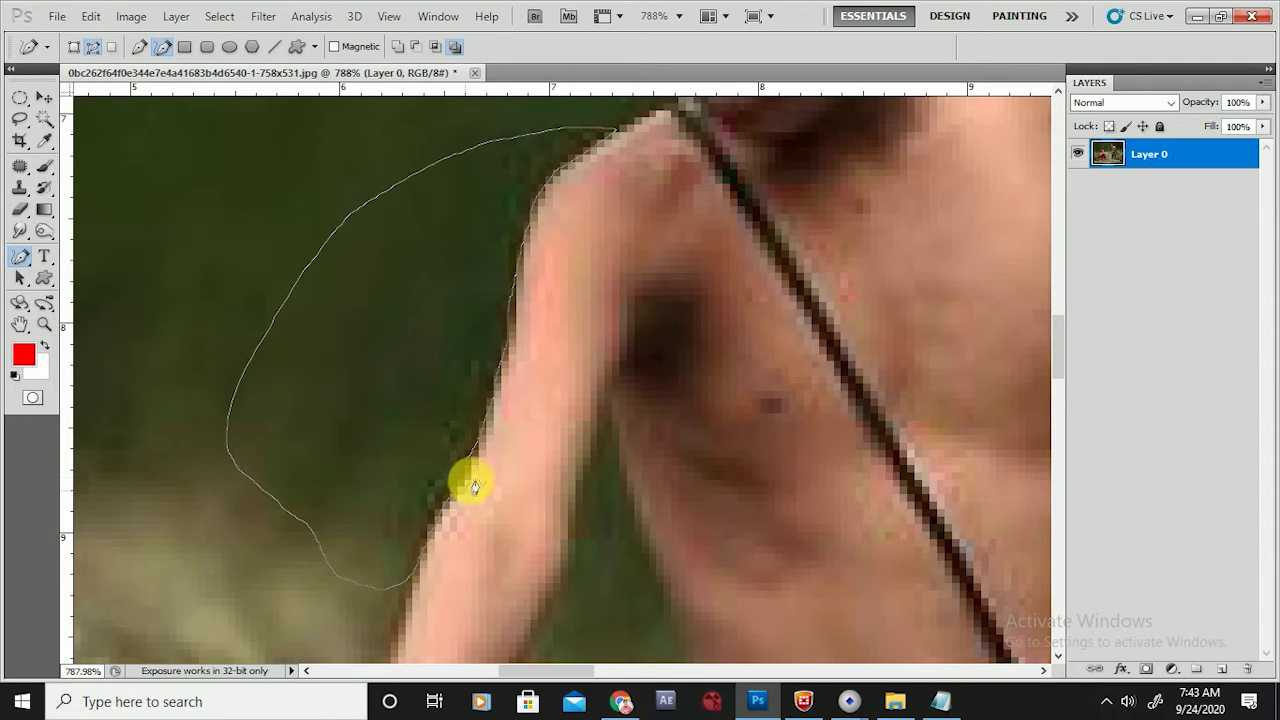
left_click_drag(477, 463, 492, 427)
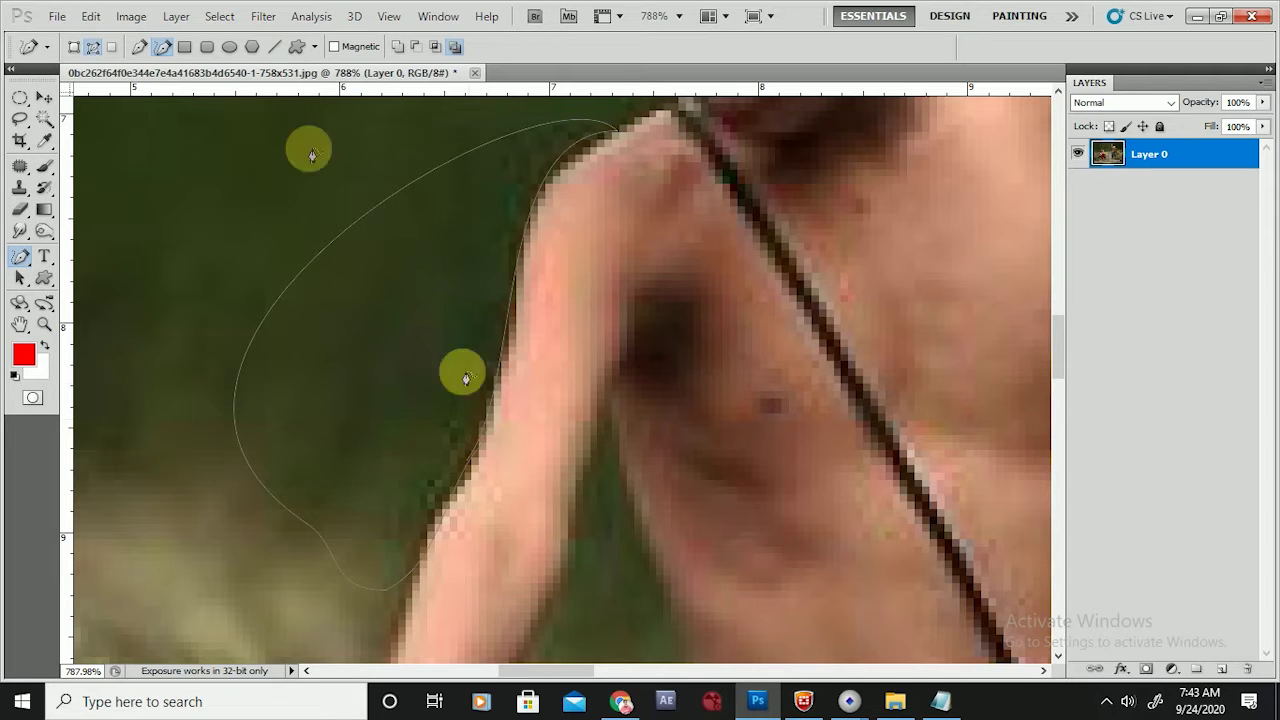
left_click(143, 49)
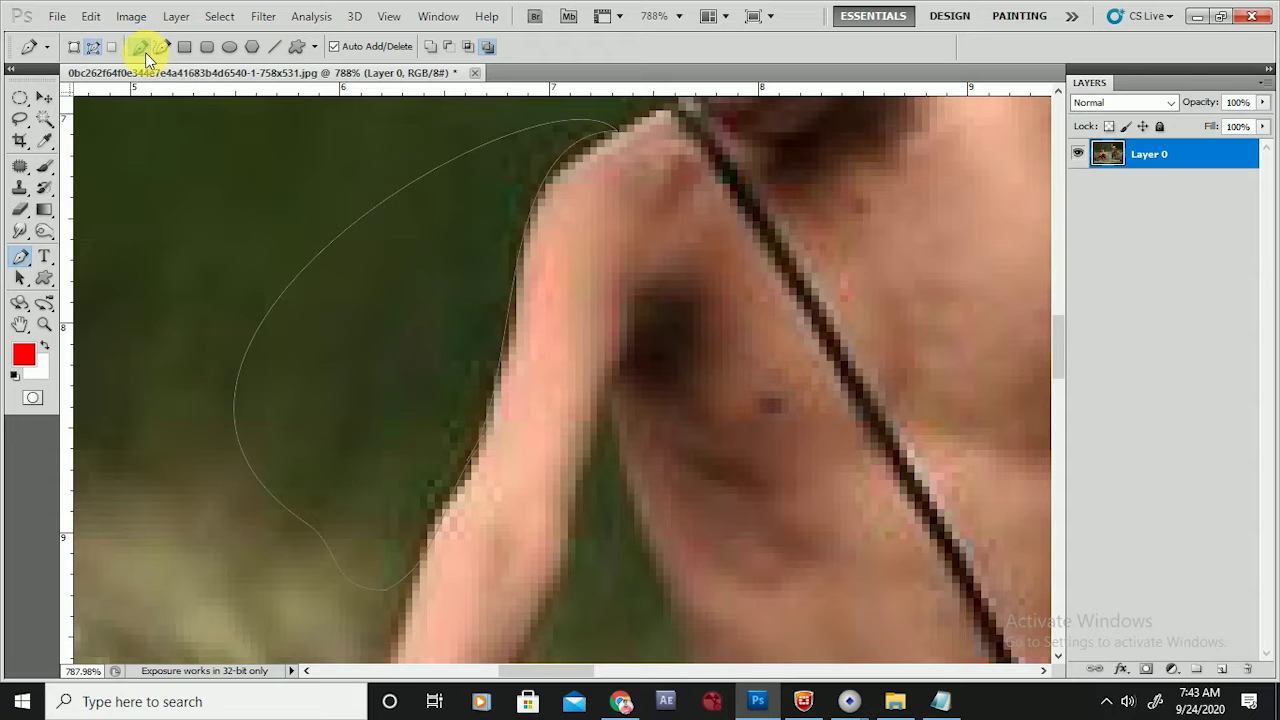
key("ctrl+Return")
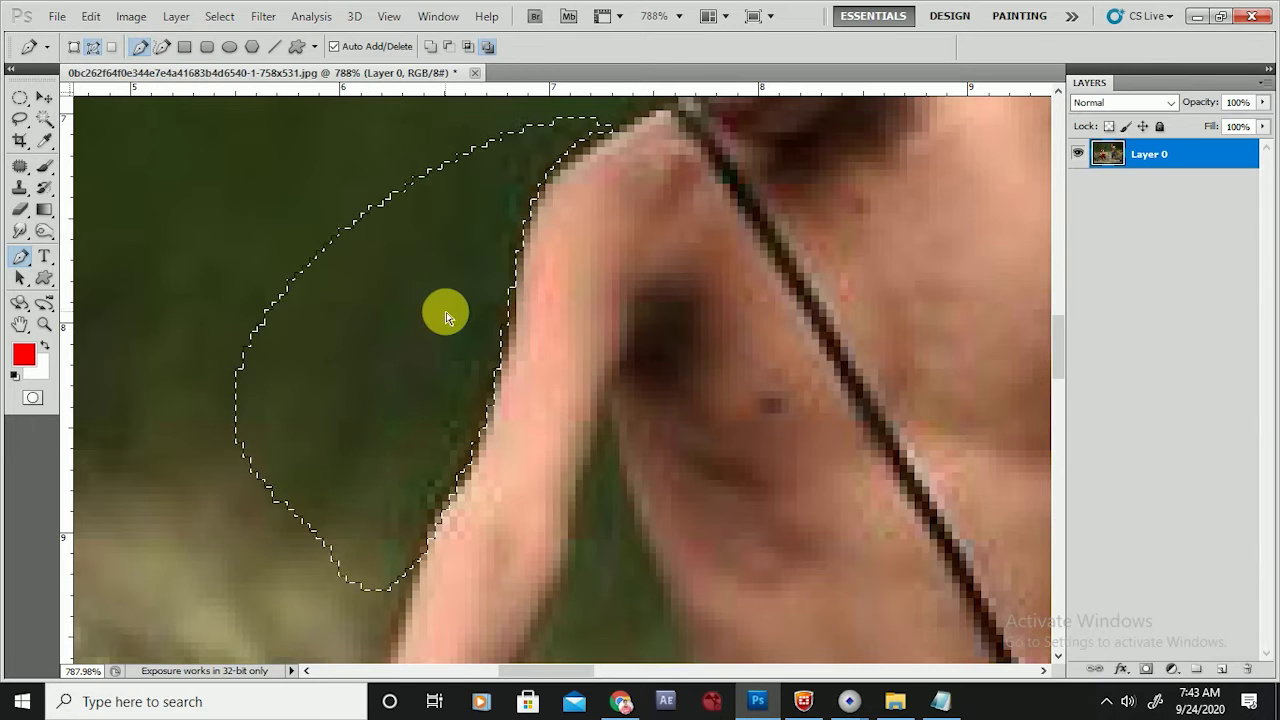
key("ctrl+d")
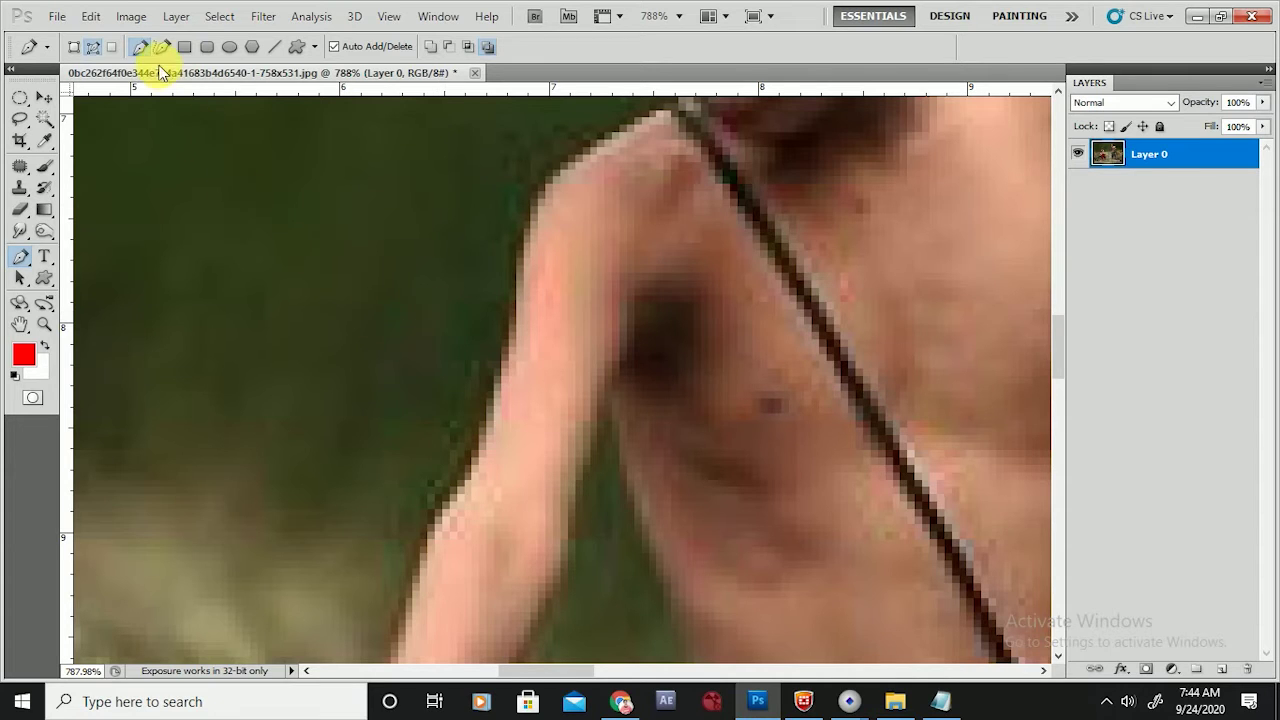
Draw a series of overlapping rectangular paths across the boy and the background with the Rectangle tool.
left_click(185, 47)
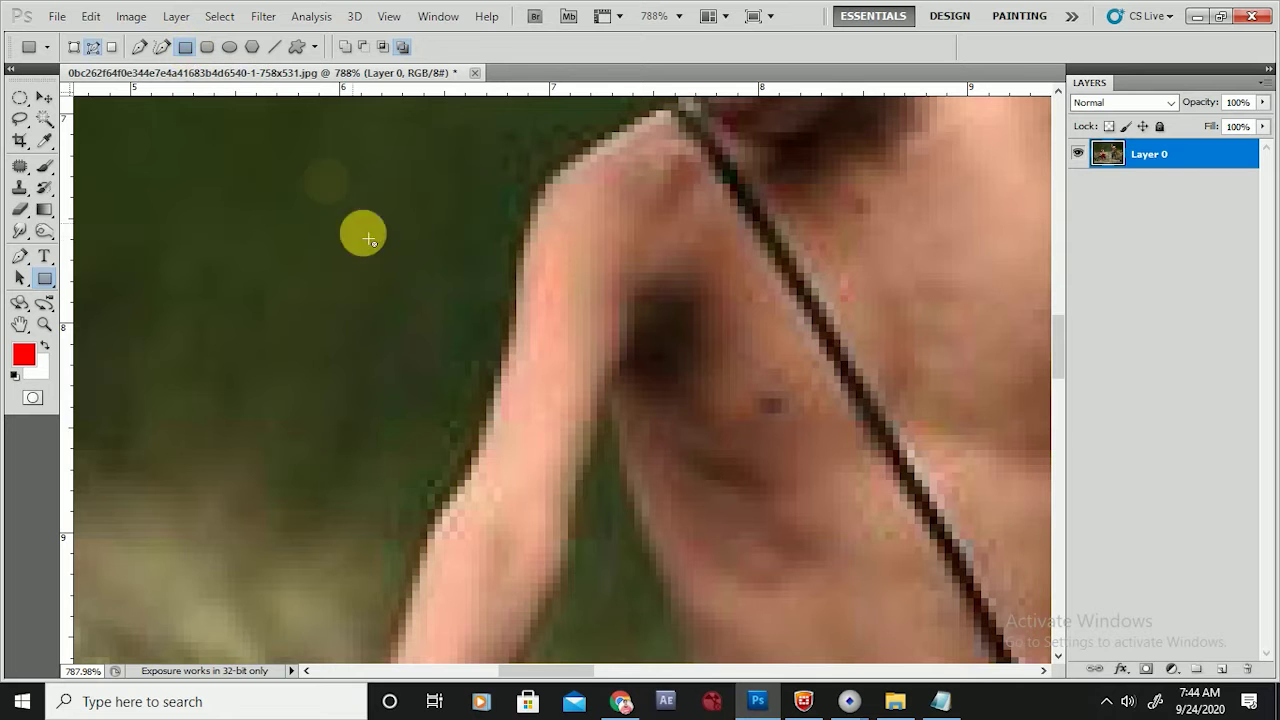
left_click_drag(349, 205, 611, 457)
scroll(611, 320, "down", 3)
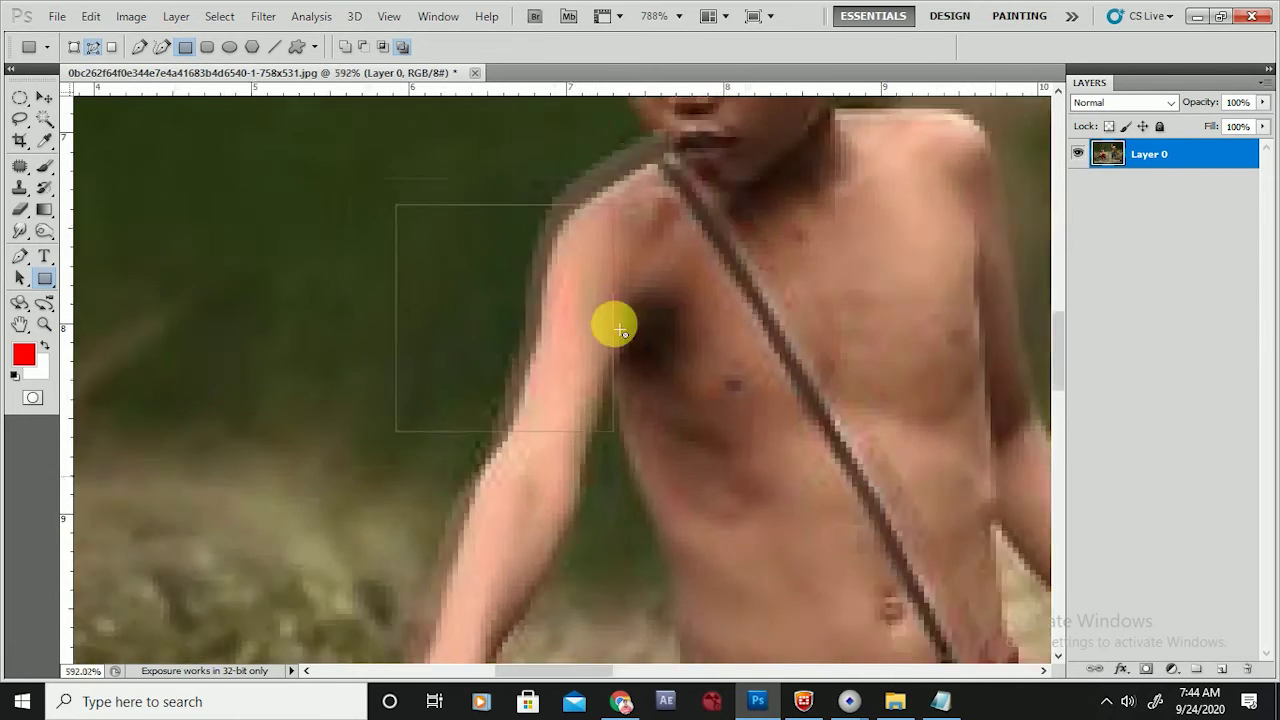
left_click_drag(638, 240, 816, 437)
scroll(640, 328, "down", 3)
mouse_move(378, 232)
left_mouse_down()
mouse_move(449, 346)
mouse_move(543, 399)
left_mouse_up()
left_click_drag(288, 216, 517, 362)
mouse_move(432, 151)
left_mouse_down()
mouse_move(551, 243)
mouse_move(702, 308)
left_mouse_up()
mouse_move(575, 129)
left_mouse_down()
mouse_move(720, 286)
mouse_move(825, 323)
left_mouse_up()
left_click_drag(682, 112, 830, 252)
left_click_drag(479, 160, 757, 230)
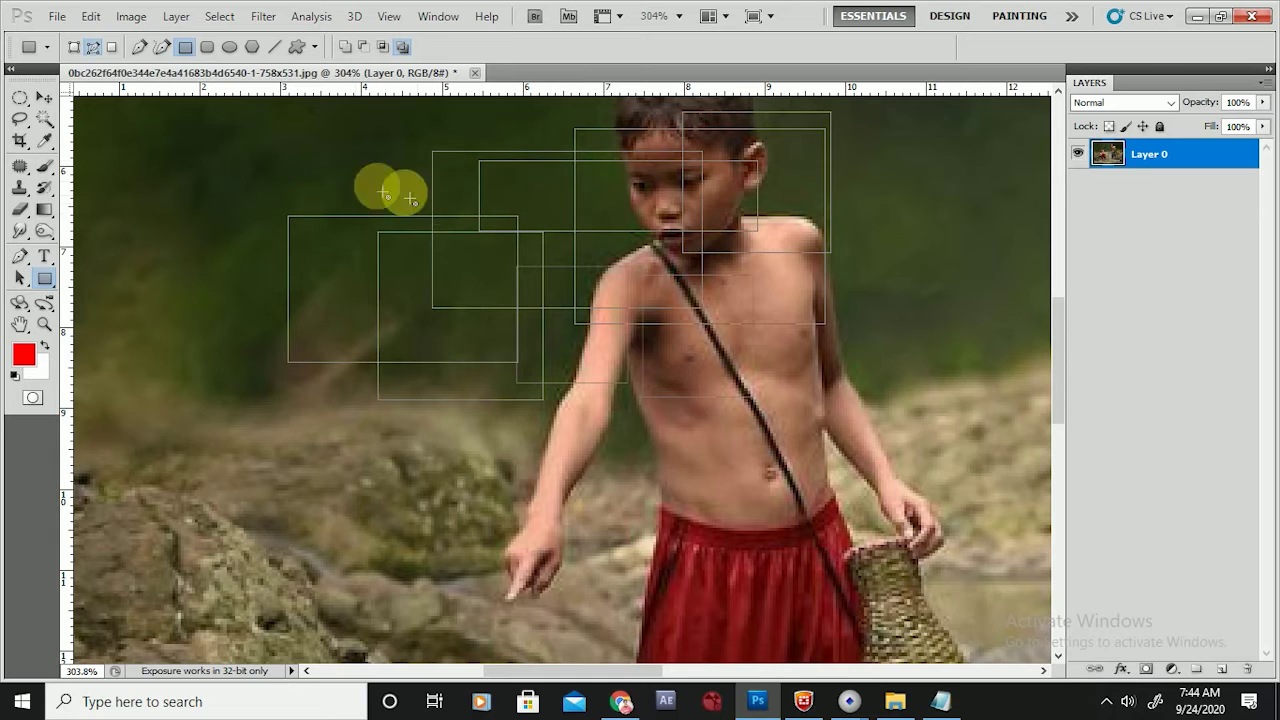
Add four rectangular paths over the dark background beside the boy's head and load all the rectangles as a selection.
left_click_drag(266, 173, 745, 225)
left_click_drag(311, 153, 422, 188)
left_click_drag(355, 129, 454, 164)
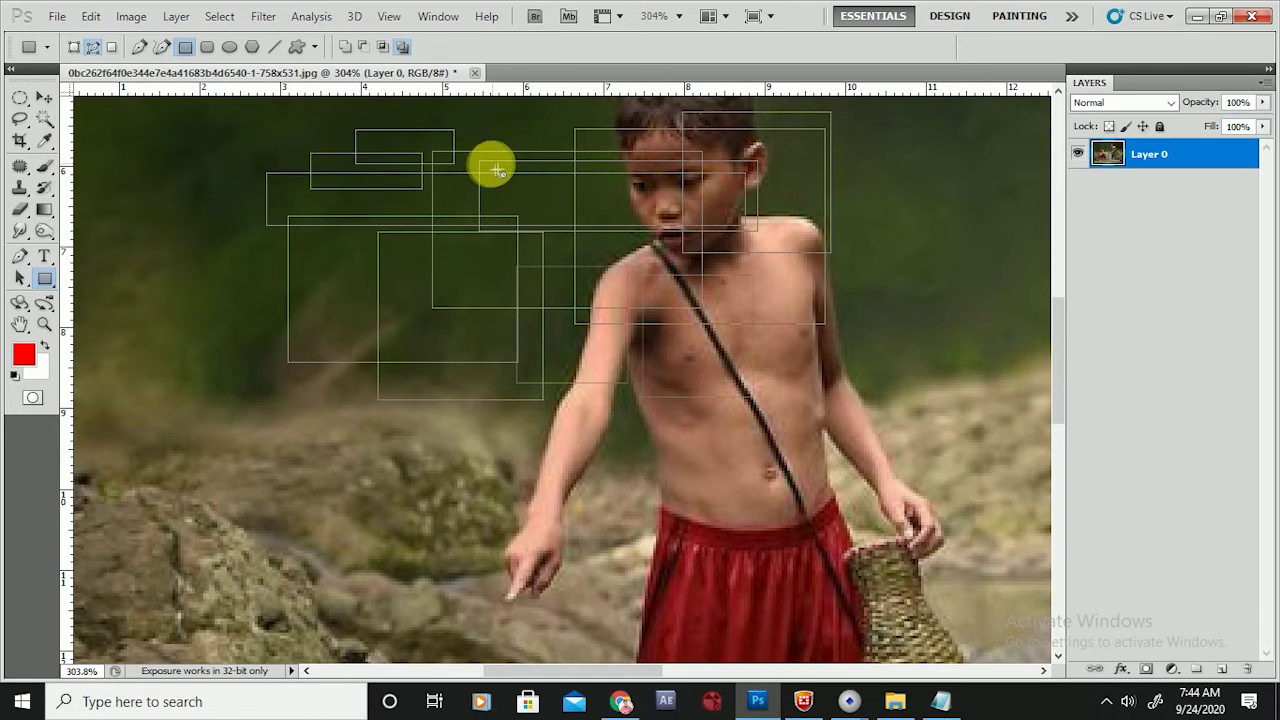
left_click_drag(335, 120, 430, 153)
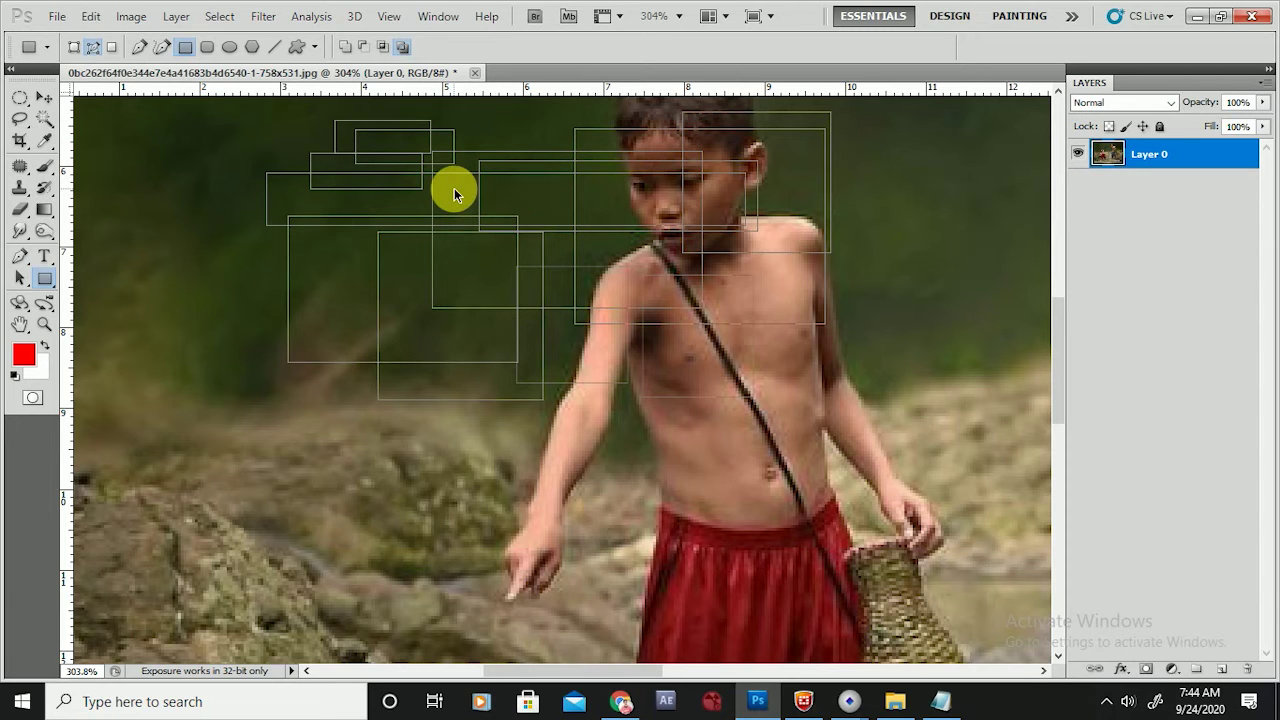
key("ctrl+Return")
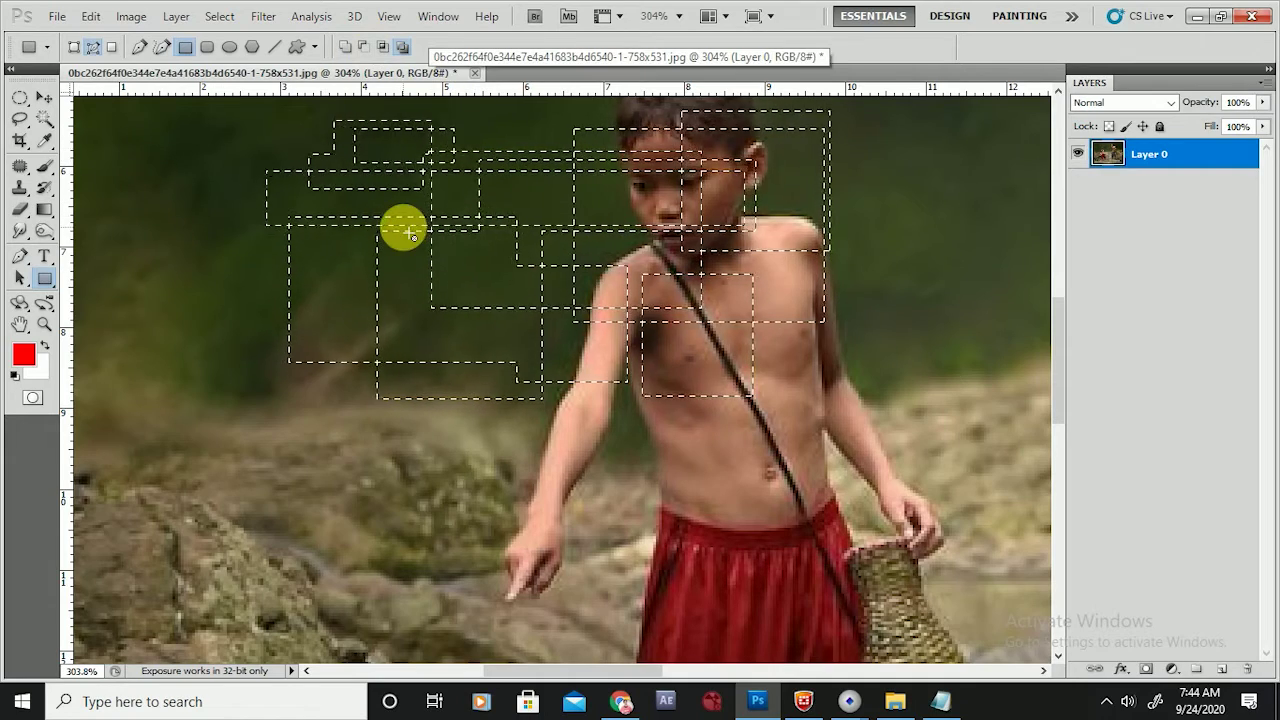
Clear the selection, set the path mode to Add to path area, and load two overlapping rectangles as a selection before deselecting.
left_click(346, 47)
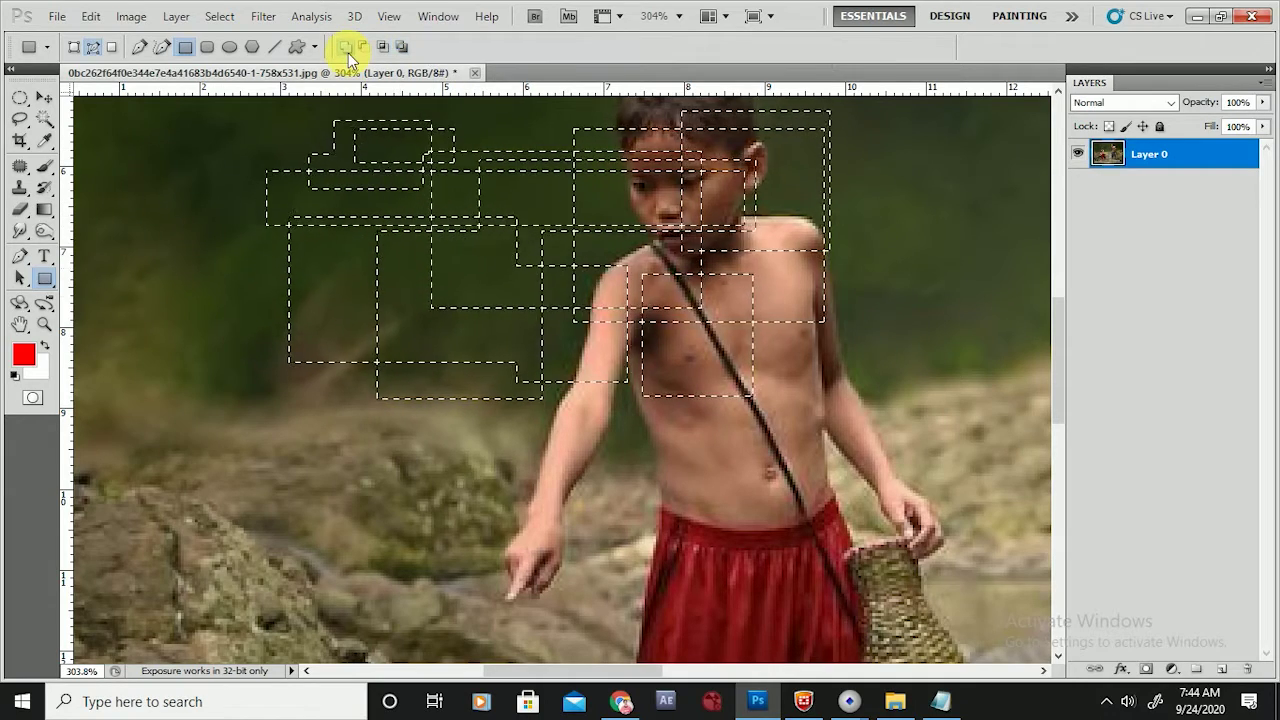
key("ctrl+d")
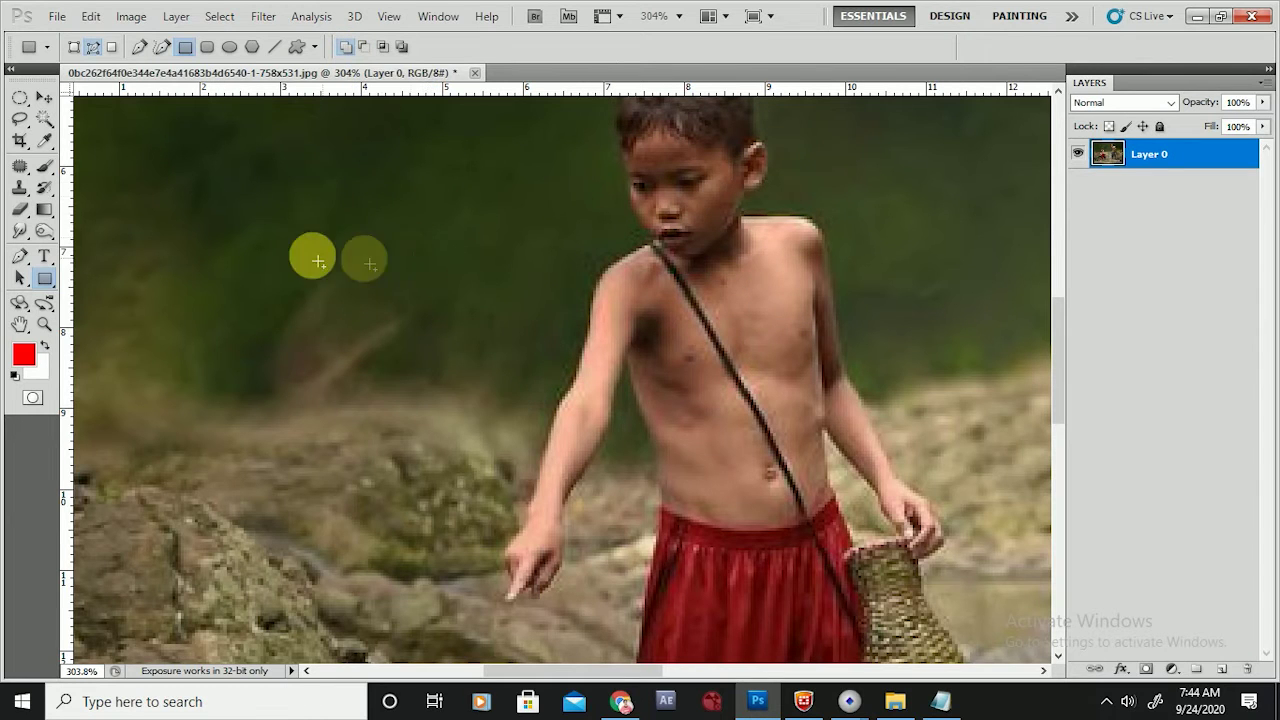
left_click_drag(284, 177, 458, 358)
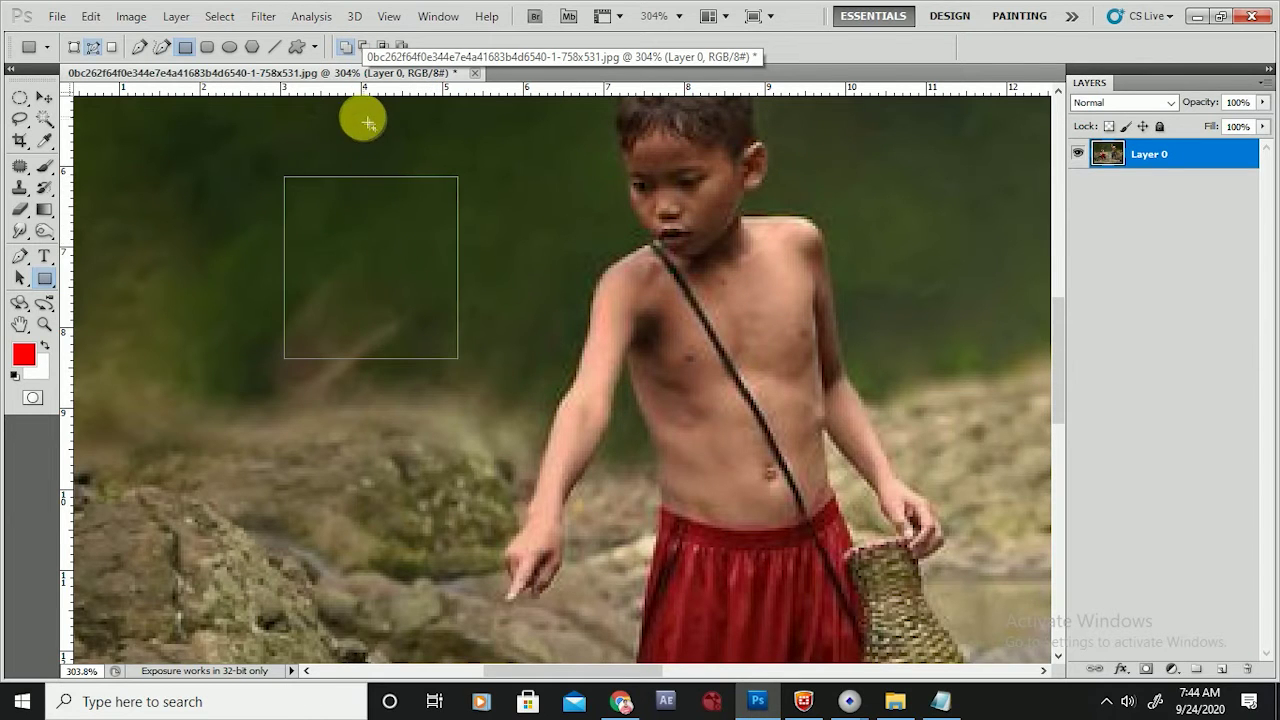
scroll(430, 255, "down", 1)
left_click_drag(362, 112, 578, 248)
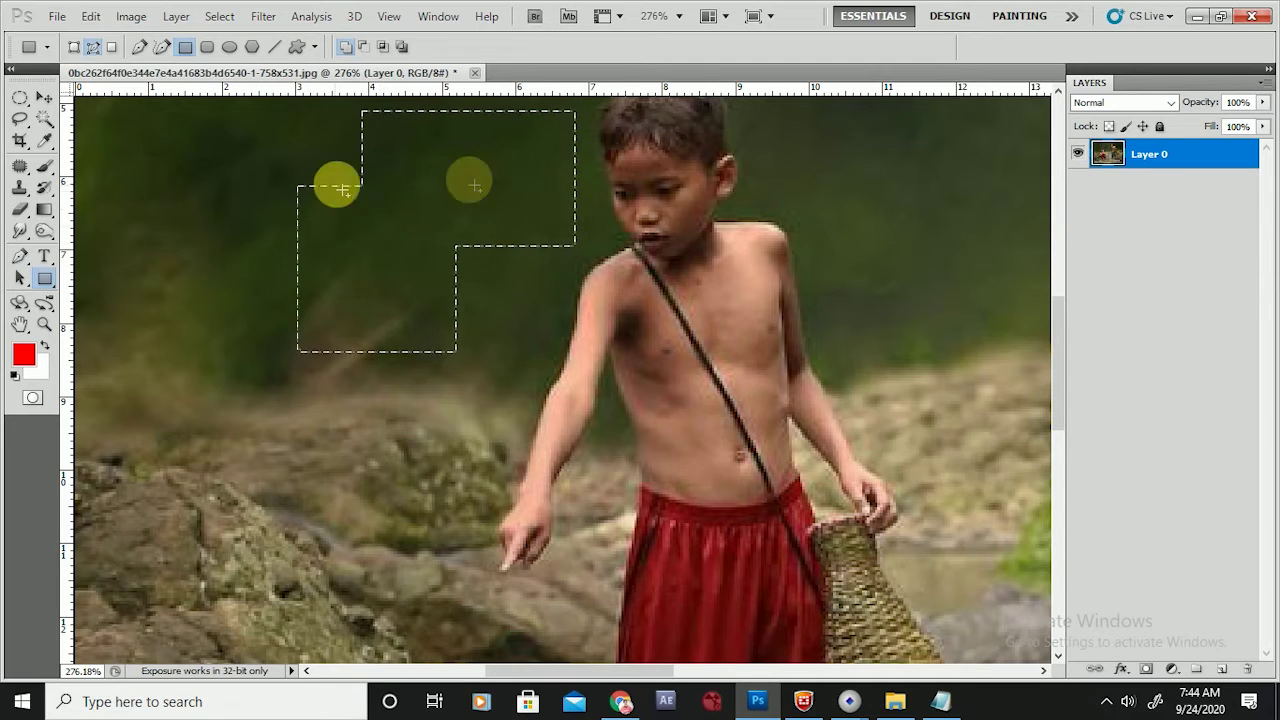
left_click(350, 50)
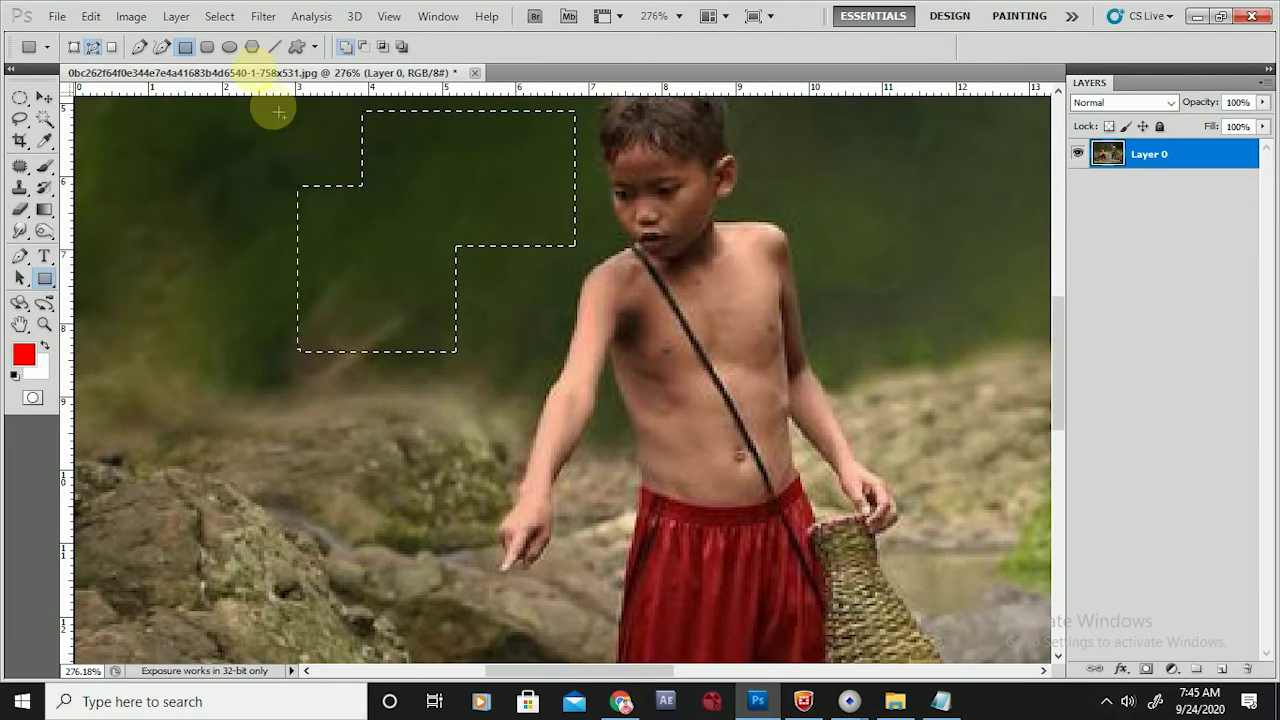
left_click(410, 175)
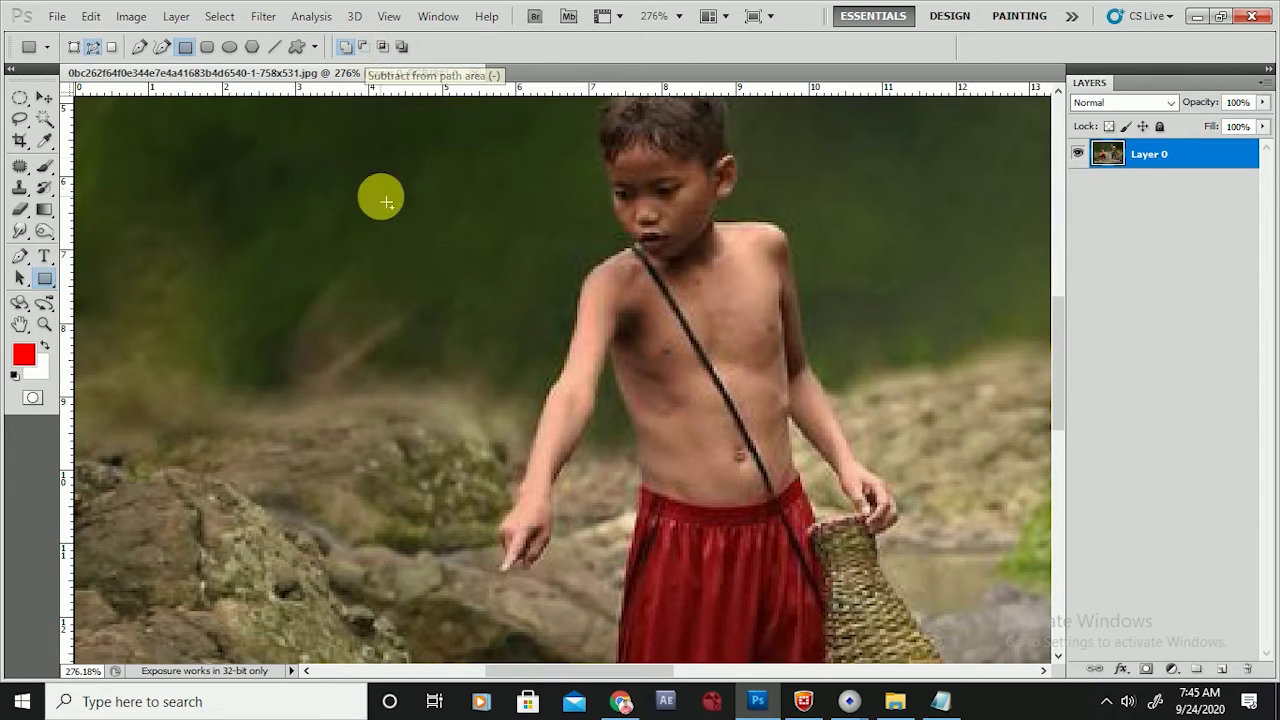
Draw two larger overlapping rectangles, compare the selections loaded under the Add and Subtract path modes, and deselect.
left_click_drag(229, 213, 496, 405)
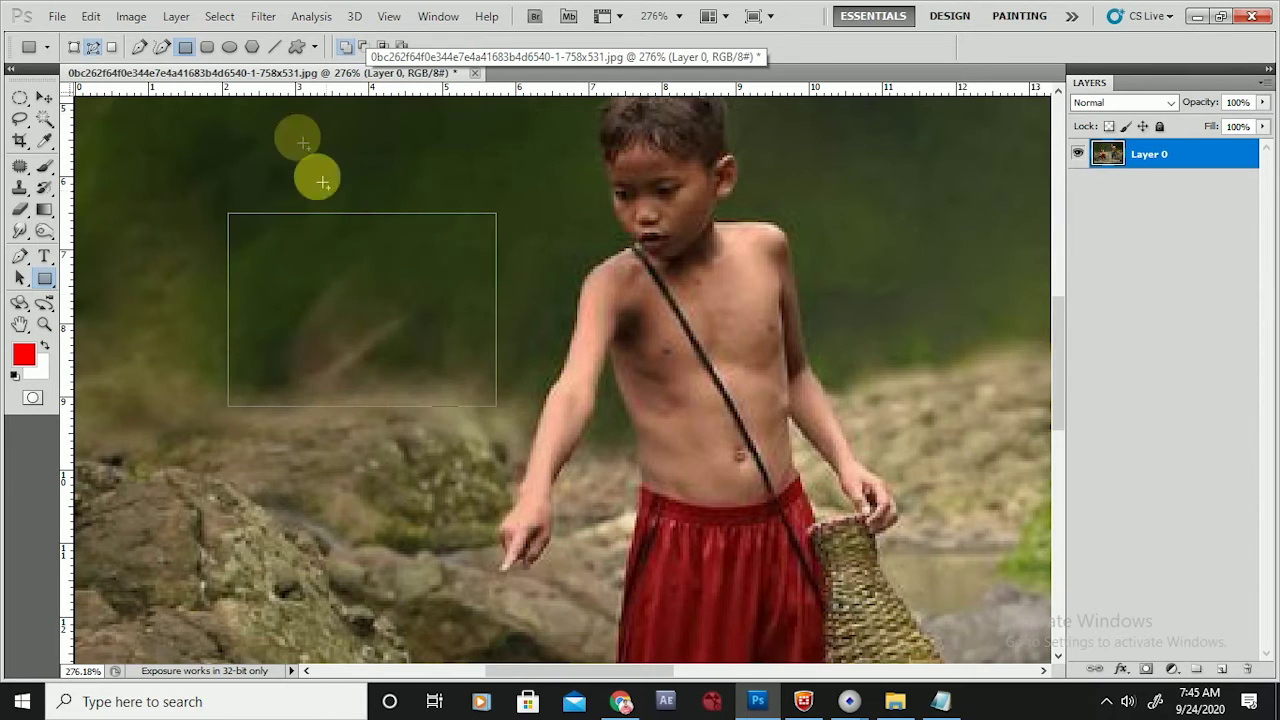
left_click_drag(303, 117, 610, 297)
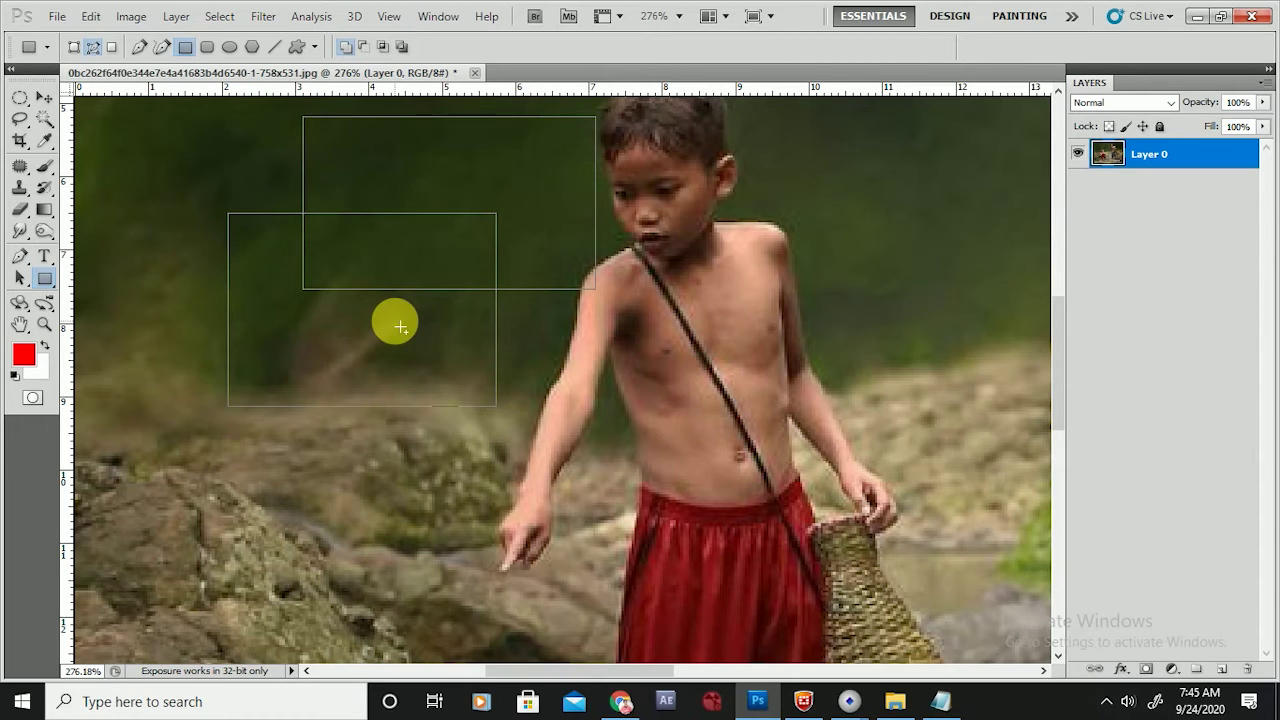
key("ctrl+Return")
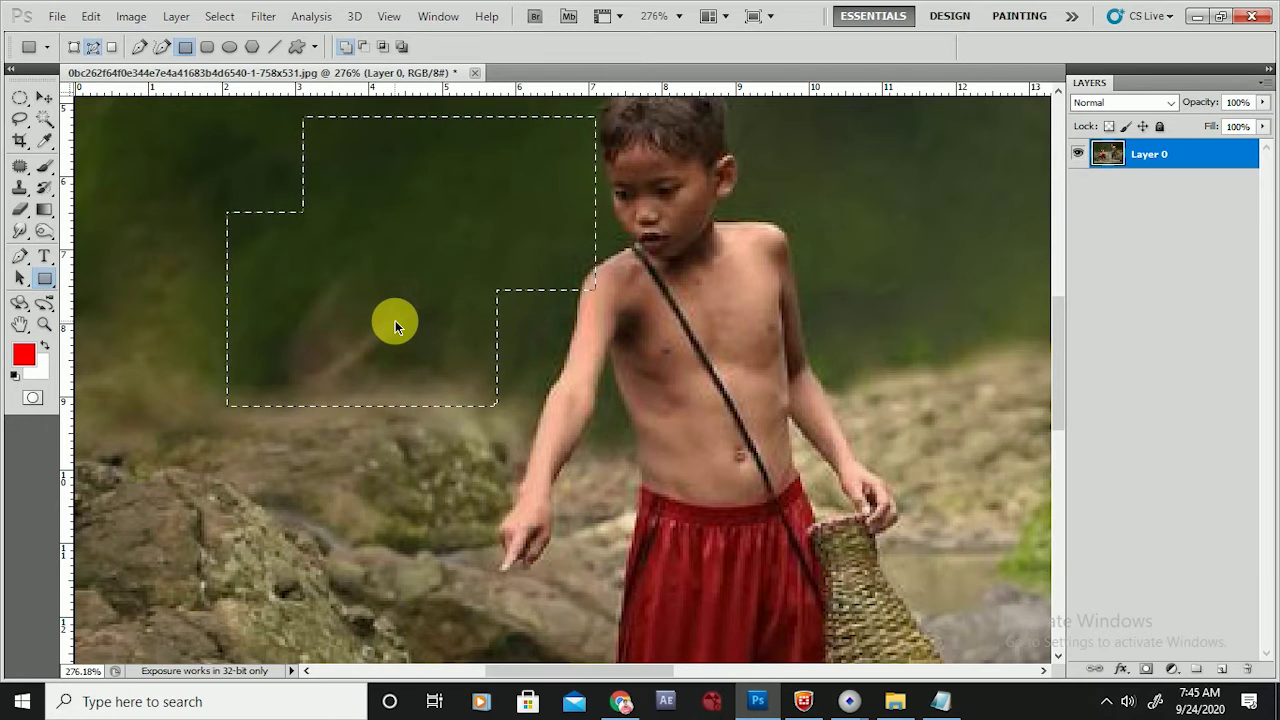
key("ctrl+z")
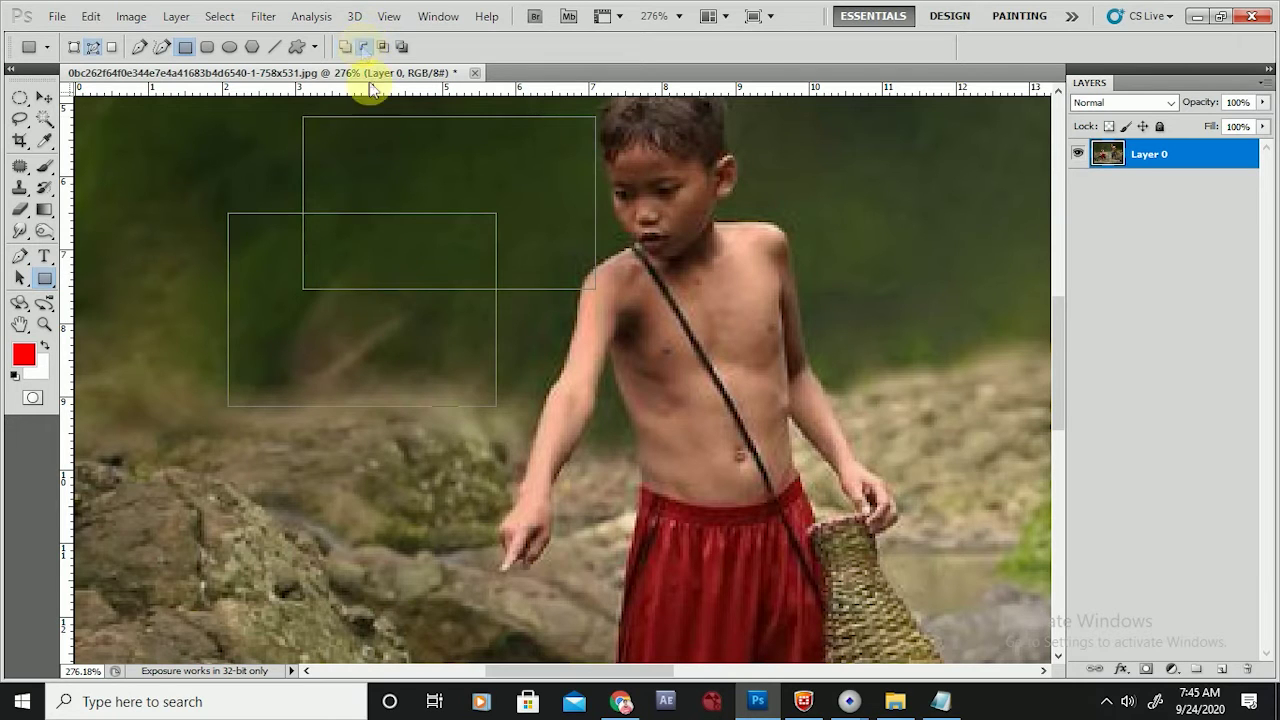
key("ctrl+Return")
key("ctrl+z")
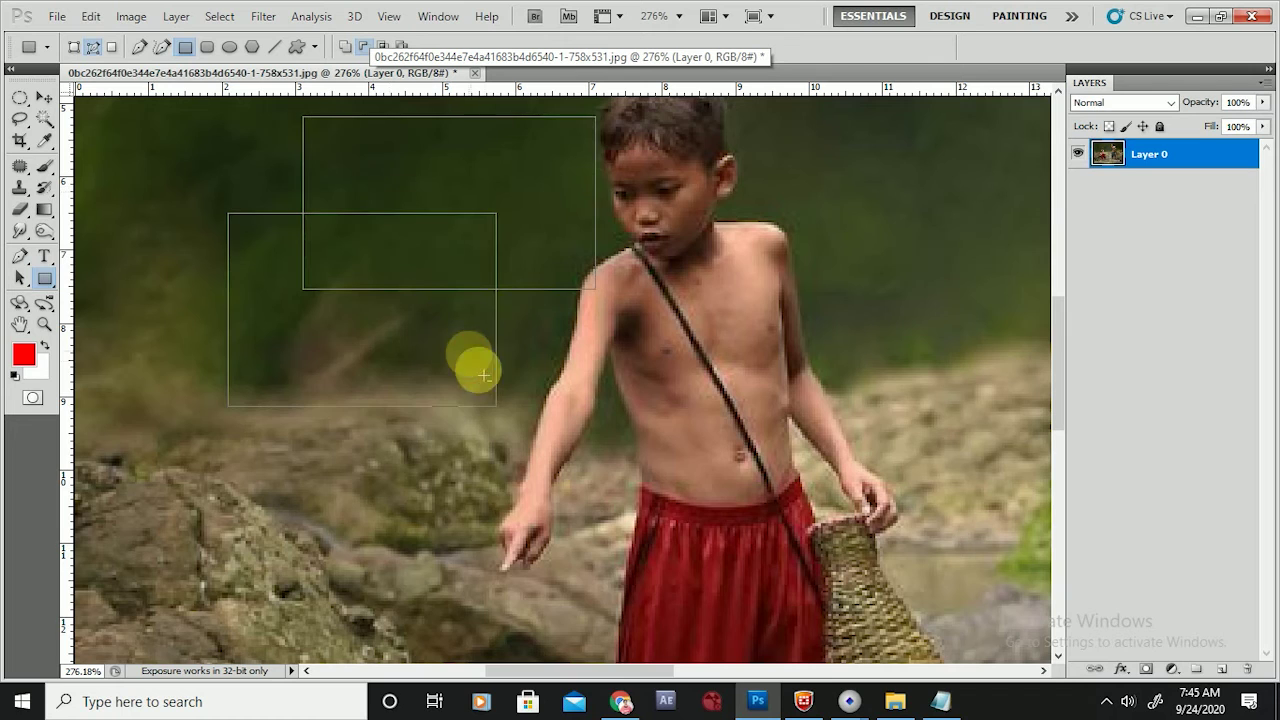
key("ctrl+Return")
key("ctrl+d")
Draw two pairs of overlapping rectangles beside the boy in subtract mode, loading each pair as a selection and deselecting it.
mouse_move(350, 251)
left_mouse_down()
mouse_move(471, 357)
mouse_move(543, 451)
left_mouse_up()
mouse_move(415, 179)
left_mouse_down()
mouse_move(541, 302)
mouse_move(548, 355)
left_mouse_up()
key("ctrl+Return")
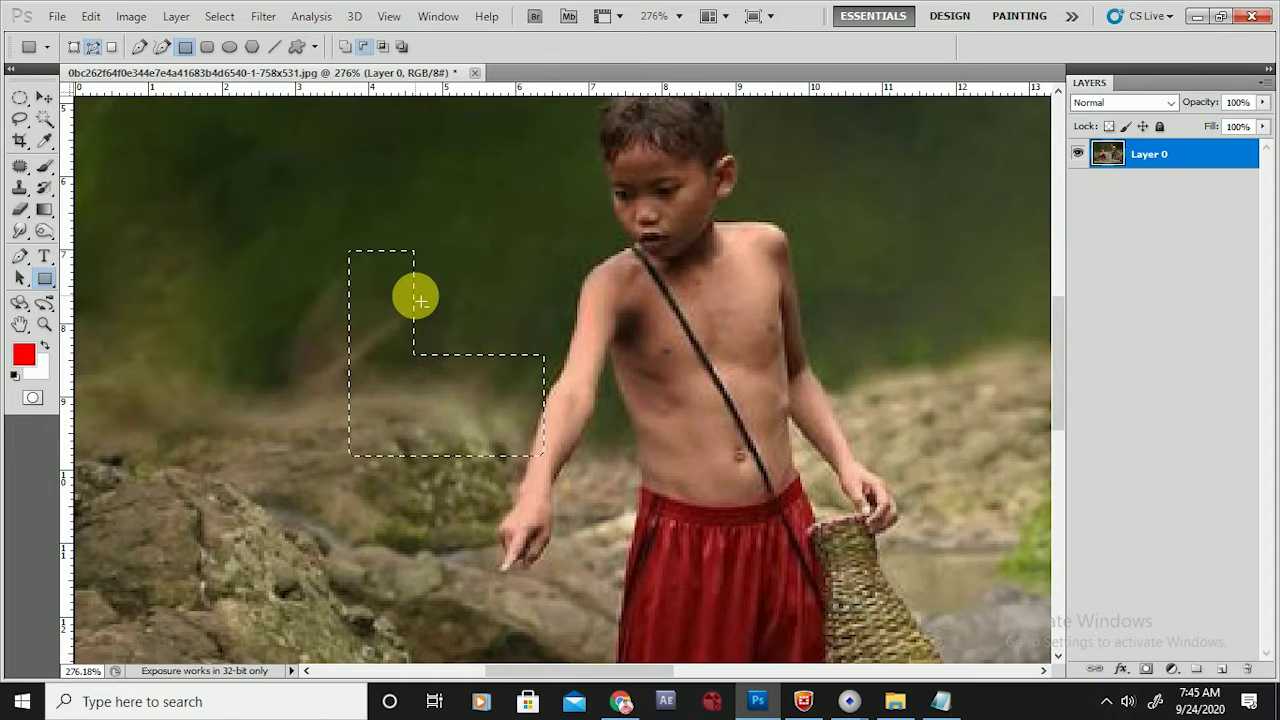
key("ctrl+d")
left_click_drag(292, 207, 516, 458)
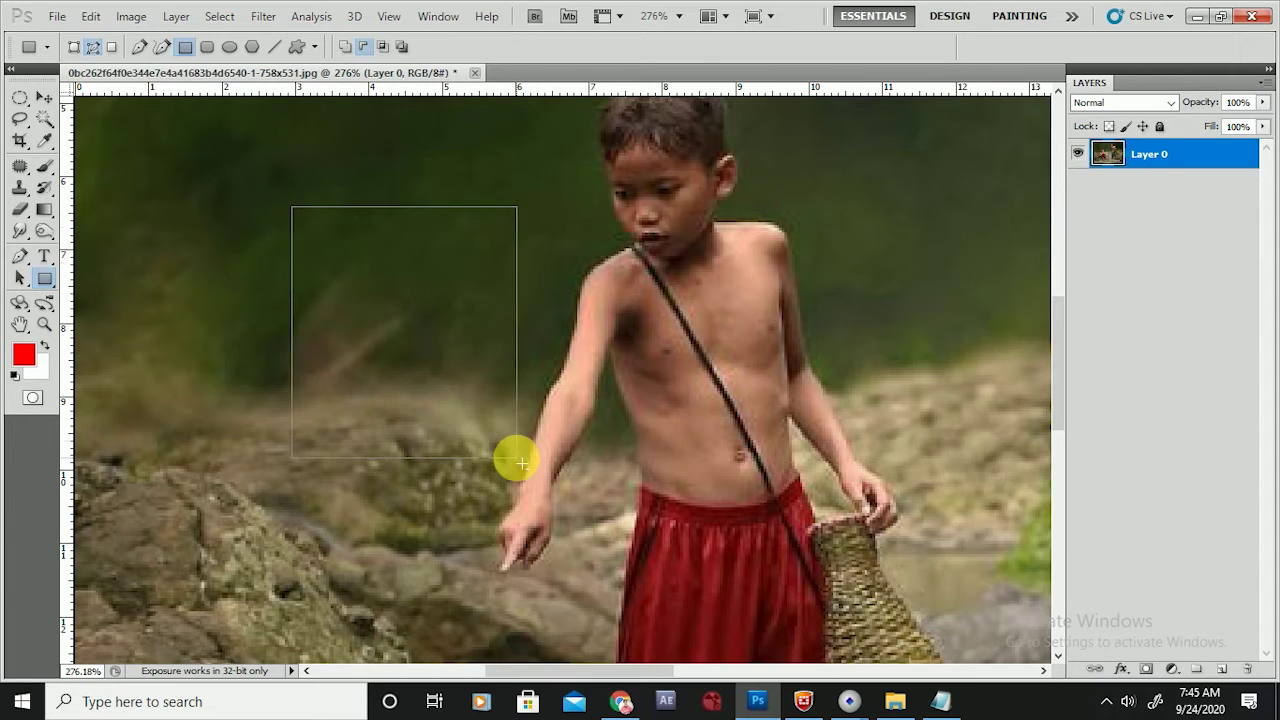
left_click_drag(371, 129, 611, 372)
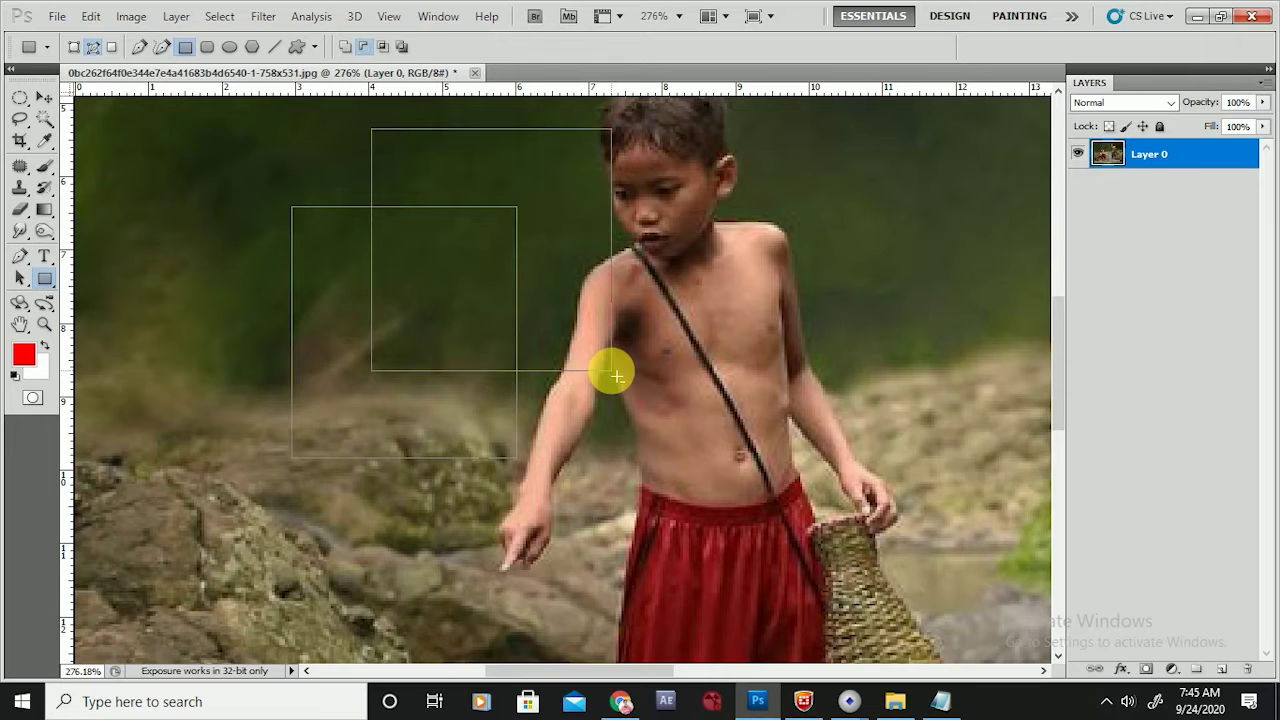
key("ctrl+Return")
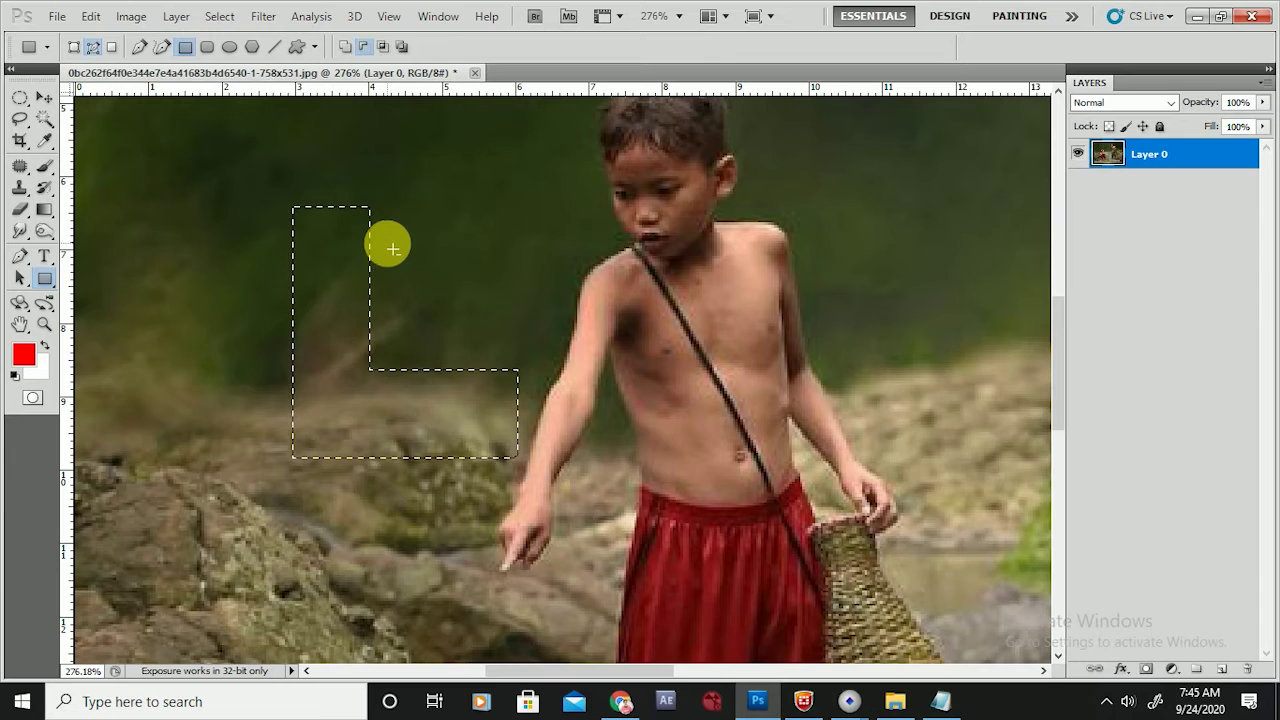
key("ctrl+d")
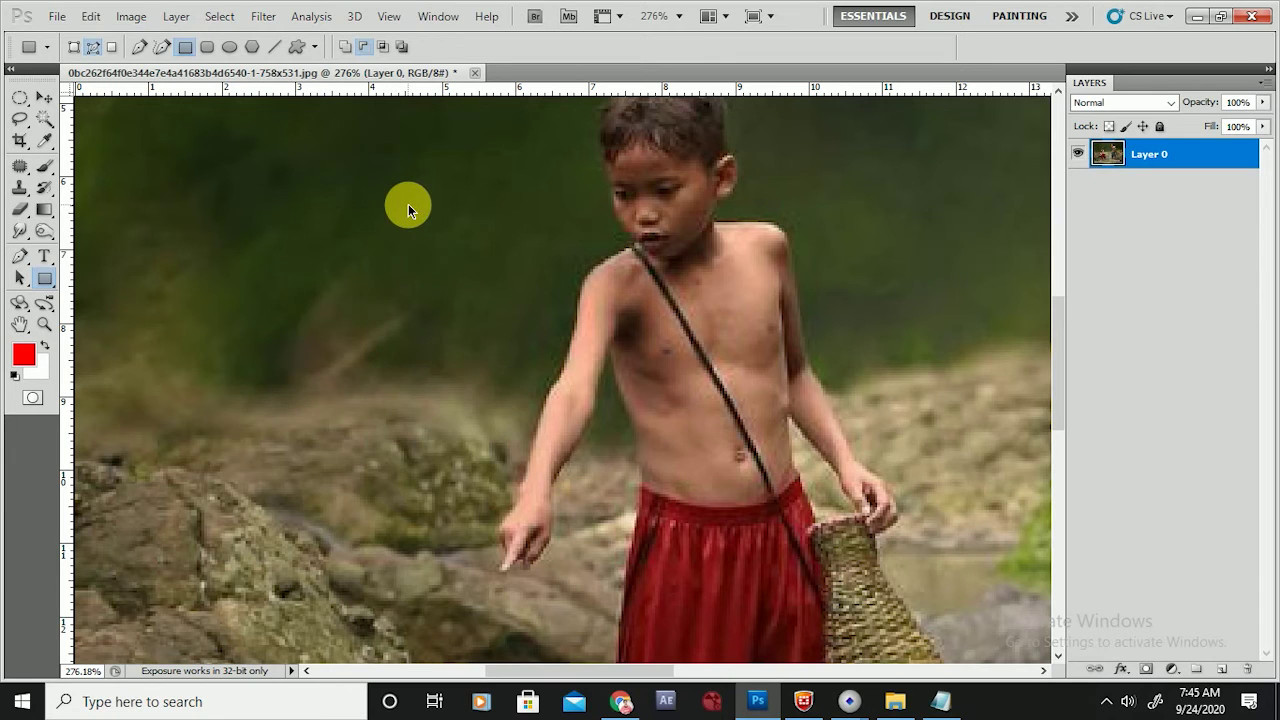
Set the path mode to Intersect path areas and draw two pairs of overlapping rectangles, loading each pair as a selection.
left_click(386, 50)
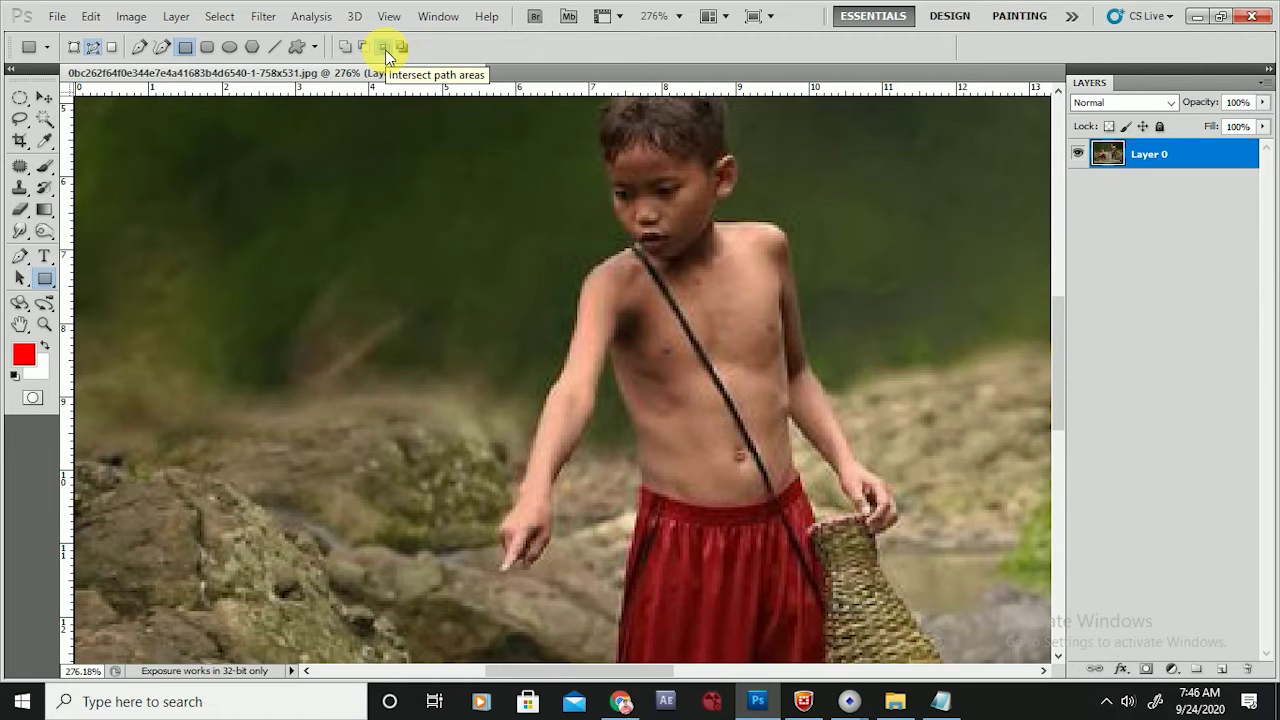
left_click_drag(303, 228, 498, 478)
mouse_move(360, 171)
left_mouse_down()
mouse_move(531, 314)
mouse_move(588, 336)
left_mouse_up()
key("ctrl+Return")
left_click_drag(260, 221, 428, 430)
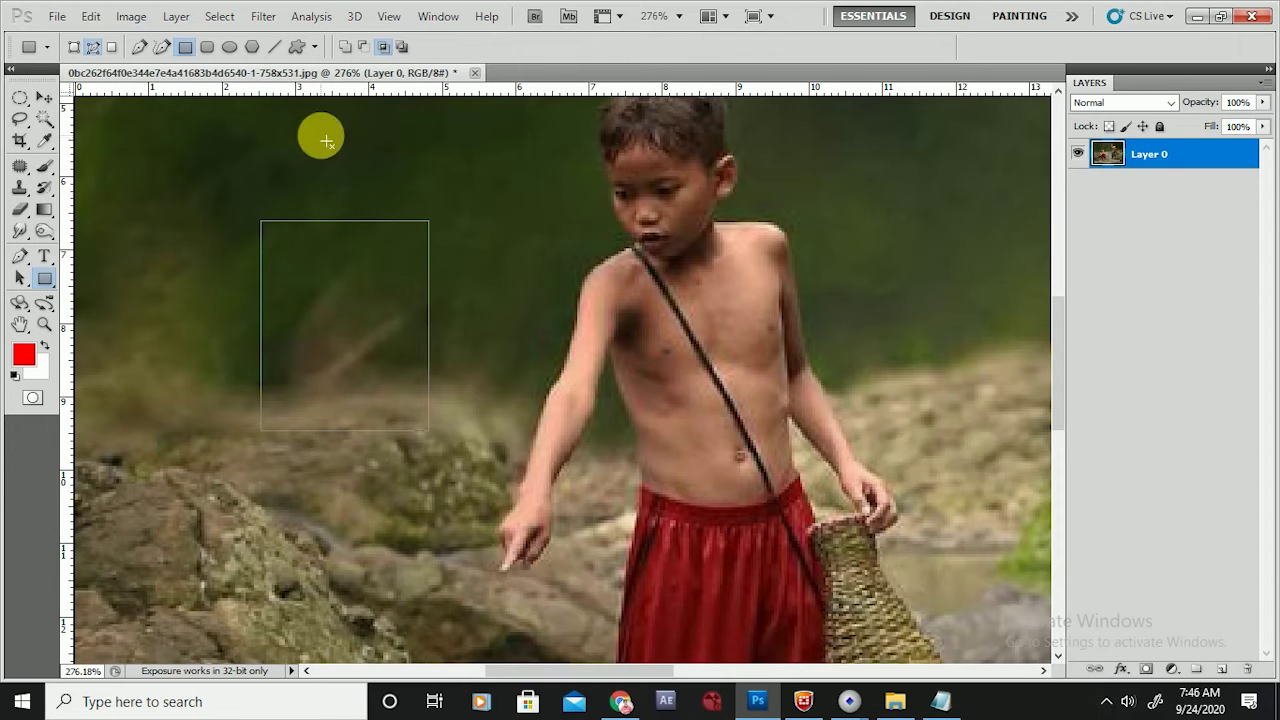
left_click_drag(394, 152, 556, 324)
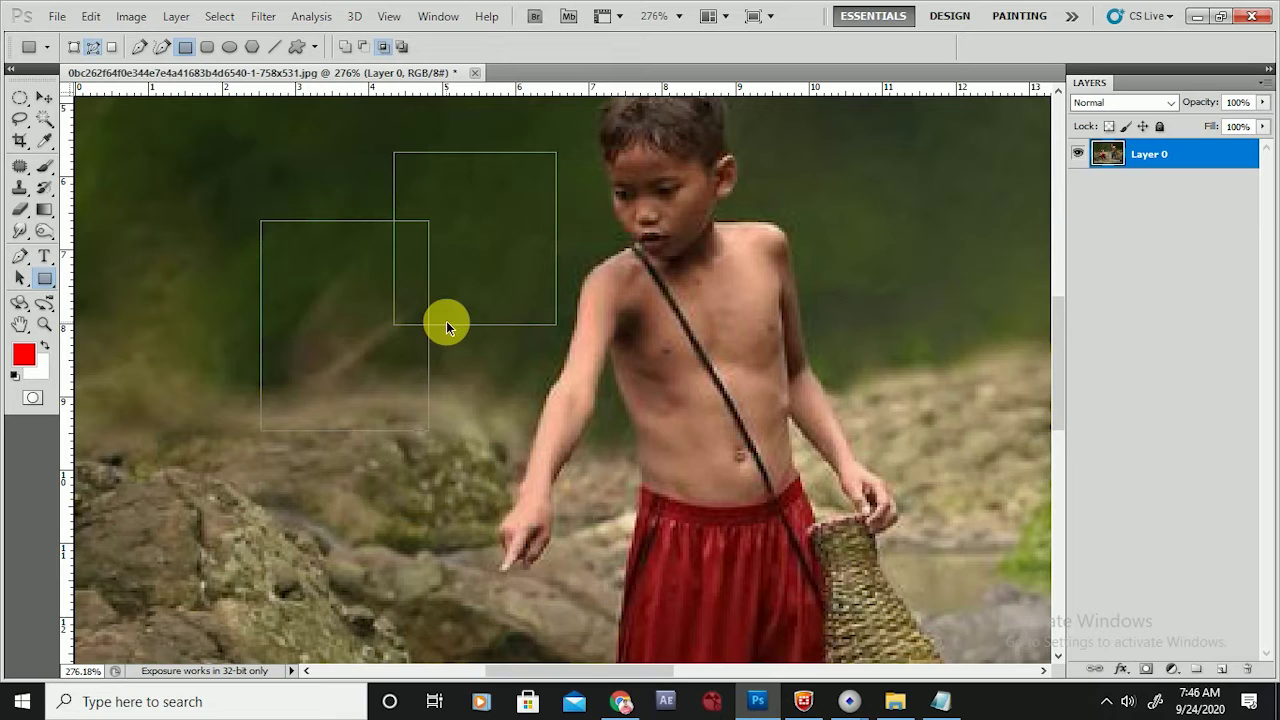
key("ctrl+Return")
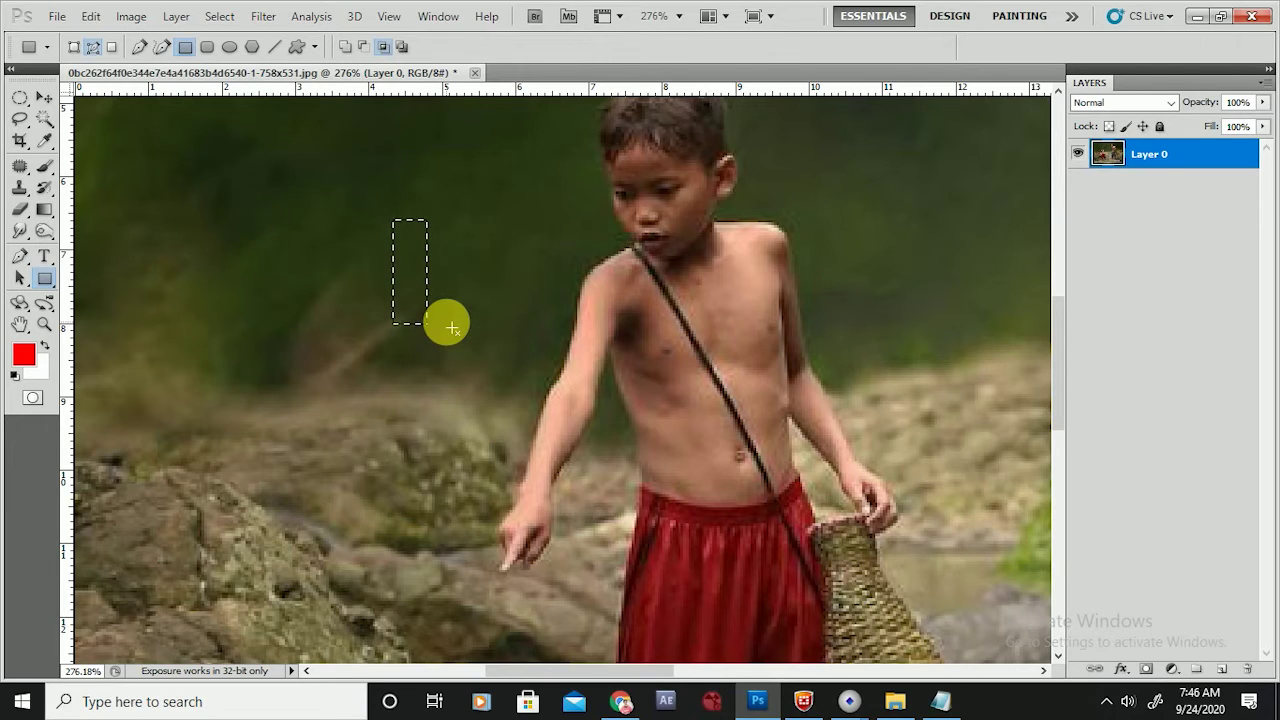
Try to load seven scattered rectangles drawn across the boy and background in intersect mode as one selection.
left_click_drag(287, 242, 471, 440)
left_click_drag(357, 207, 591, 397)
left_click_drag(375, 118, 578, 276)
left_click_drag(506, 185, 729, 295)
left_click_drag(440, 283, 659, 411)
left_click_drag(749, 370, 290, 484)
left_click_drag(218, 466, 530, 522)
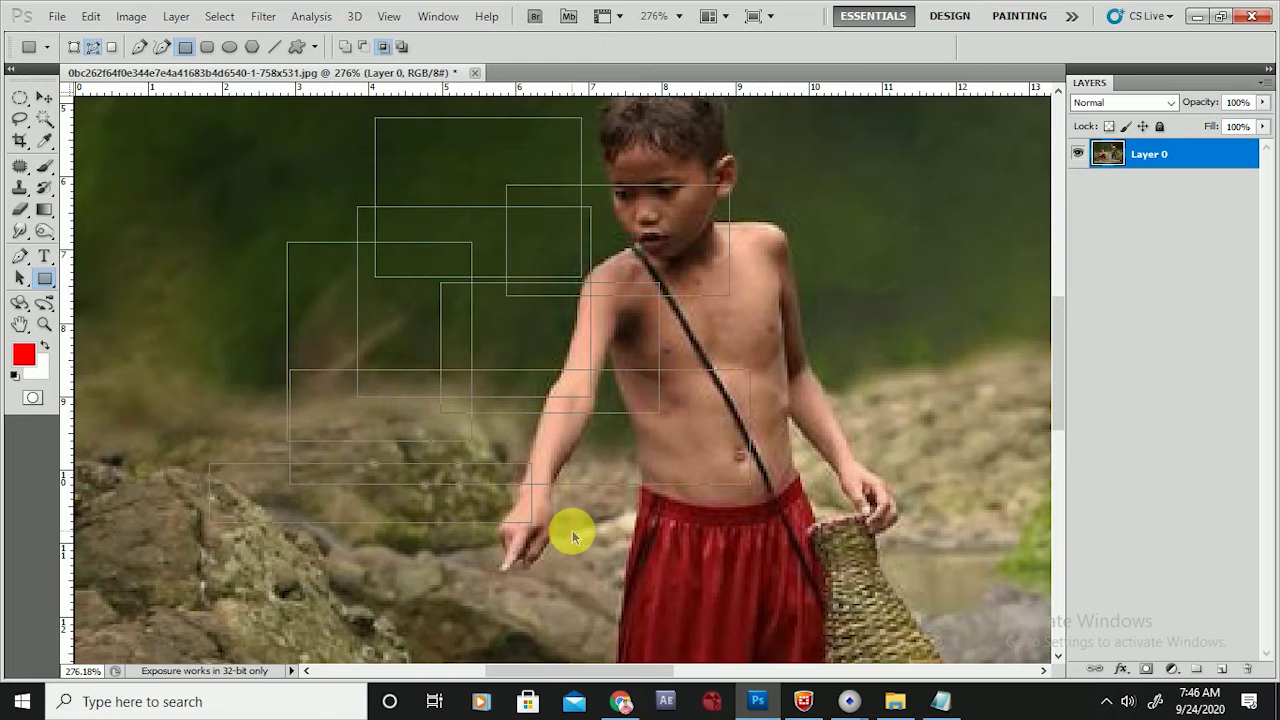
key("ctrl+Return")
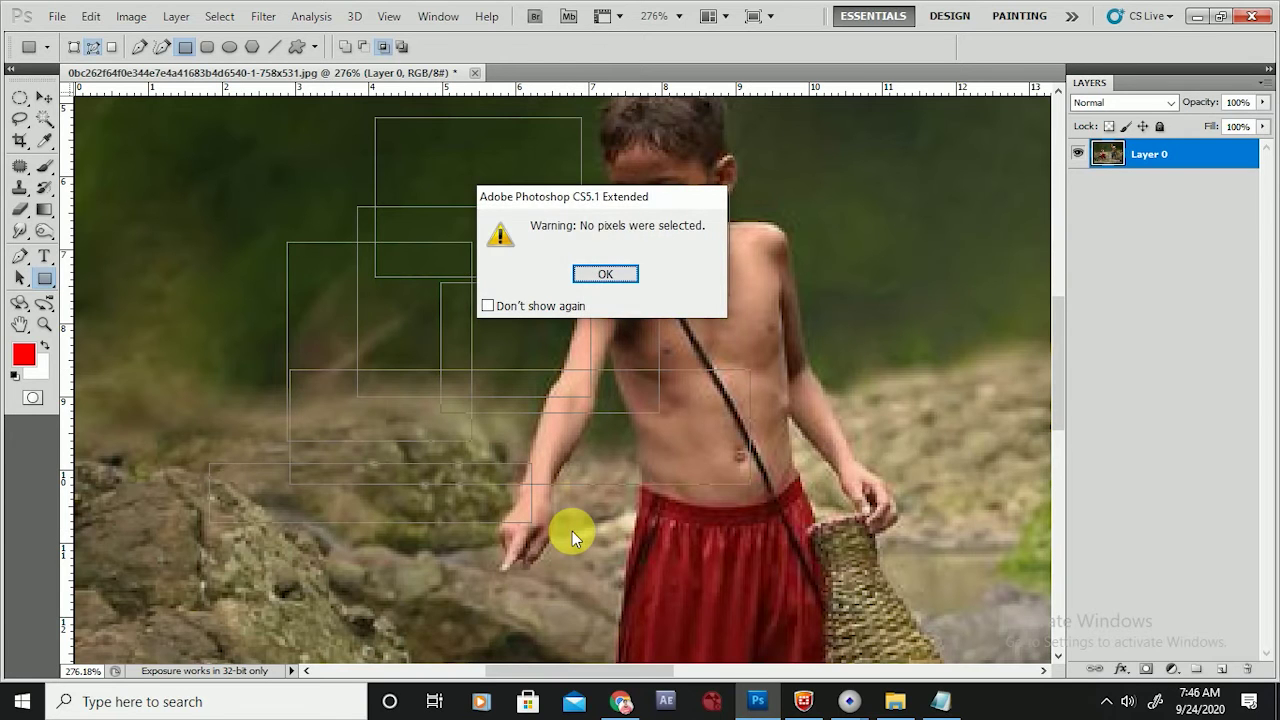
left_click(604, 275)
Set the path mode to Exclude overlapping path areas and draw five overlapping rectangles across the background and the boy's face.
left_click(402, 47)
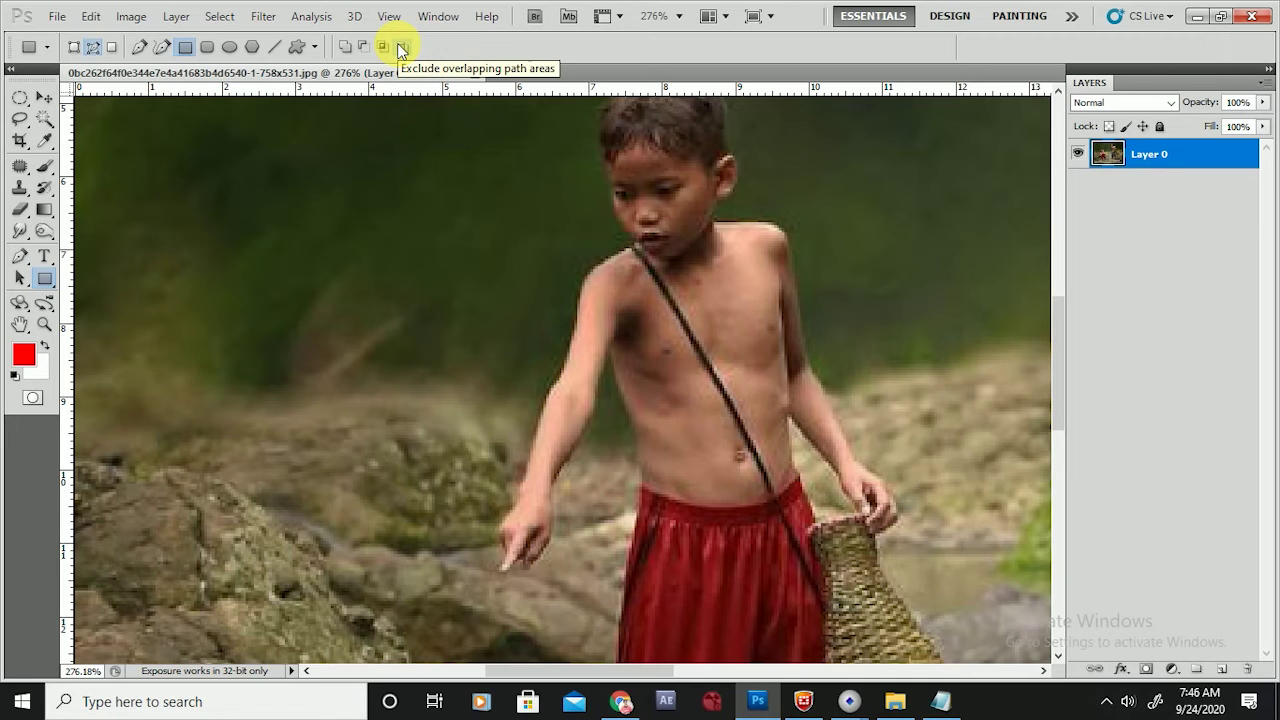
mouse_move(248, 236)
left_mouse_down()
mouse_move(340, 291)
mouse_move(478, 437)
left_mouse_up()
left_click_drag(305, 146, 552, 316)
left_click_drag(386, 132, 624, 272)
left_click_drag(275, 213, 448, 254)
left_click_drag(406, 198, 661, 242)
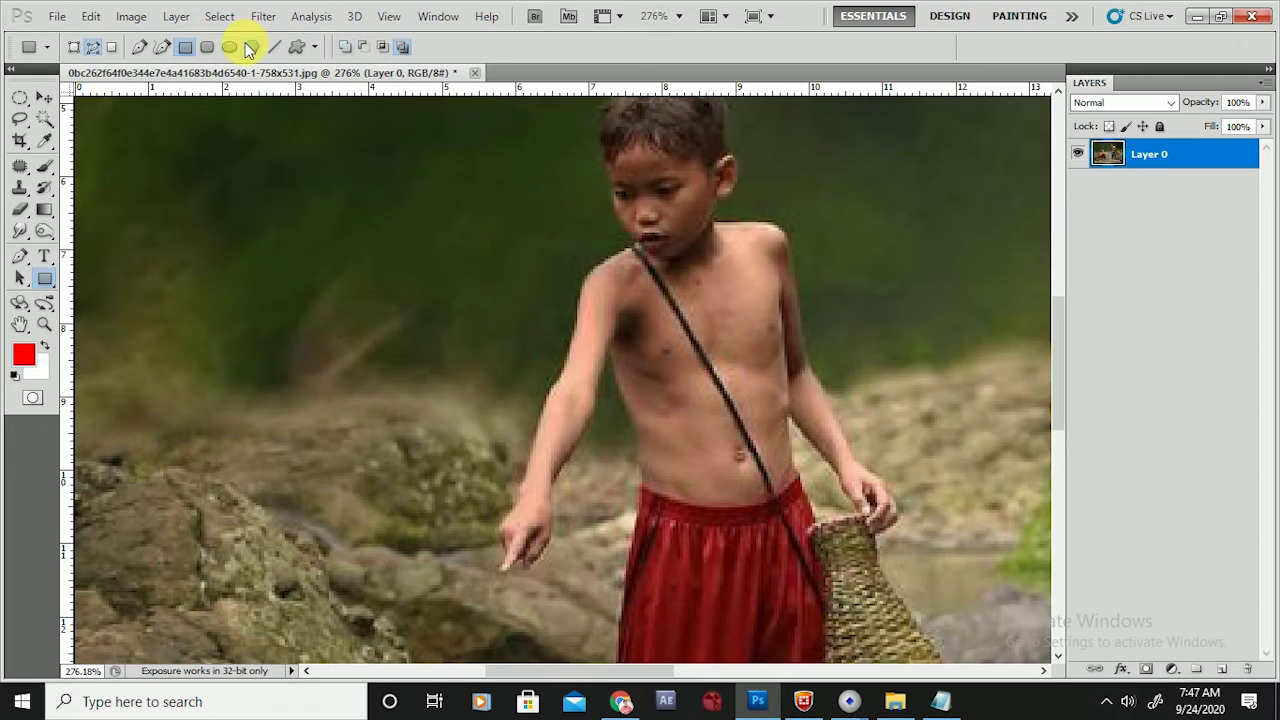
Draw three rounded rectangular paths with a 10 px radius across the background and the boy, and undo them.
left_click(208, 48)
left_click_drag(208, 172, 598, 412)
left_click_drag(445, 156, 723, 304)
left_click_drag(761, 221, 884, 370)
key("ctrl+z")
key("ctrl+z")
key("ctrl+z")
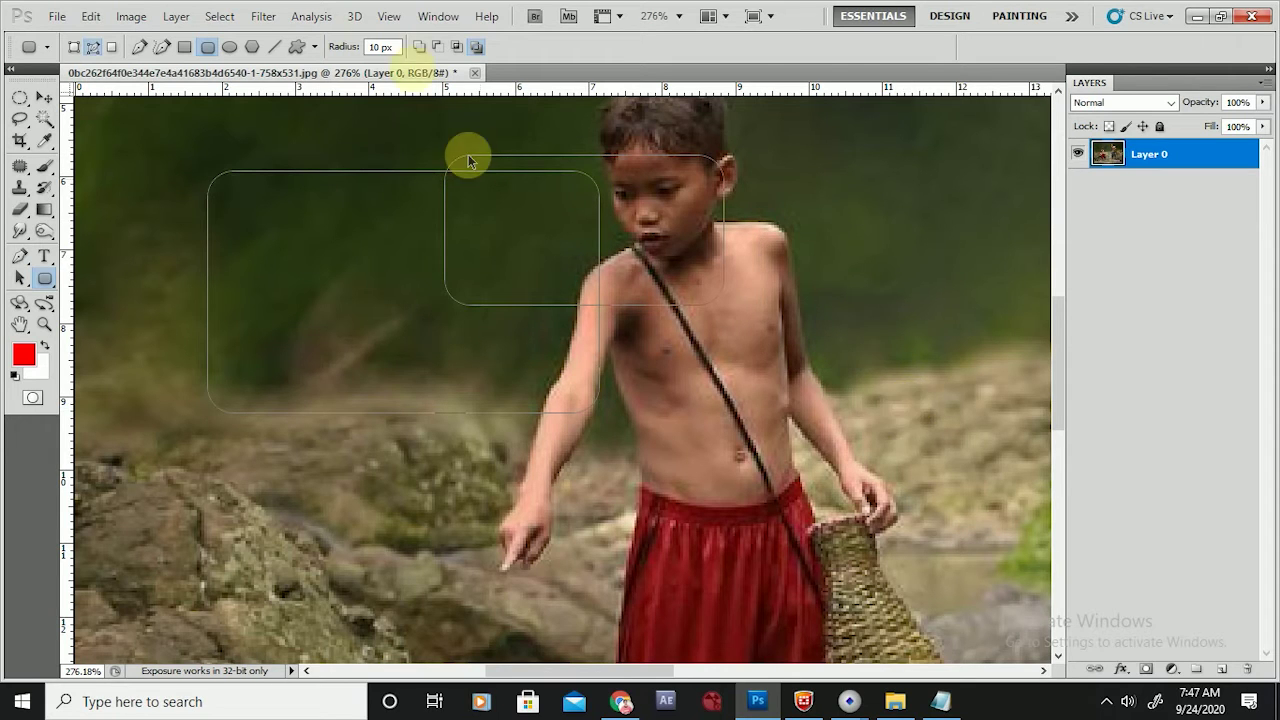
key("ctrl+alt+z")
key("ctrl+alt+z")
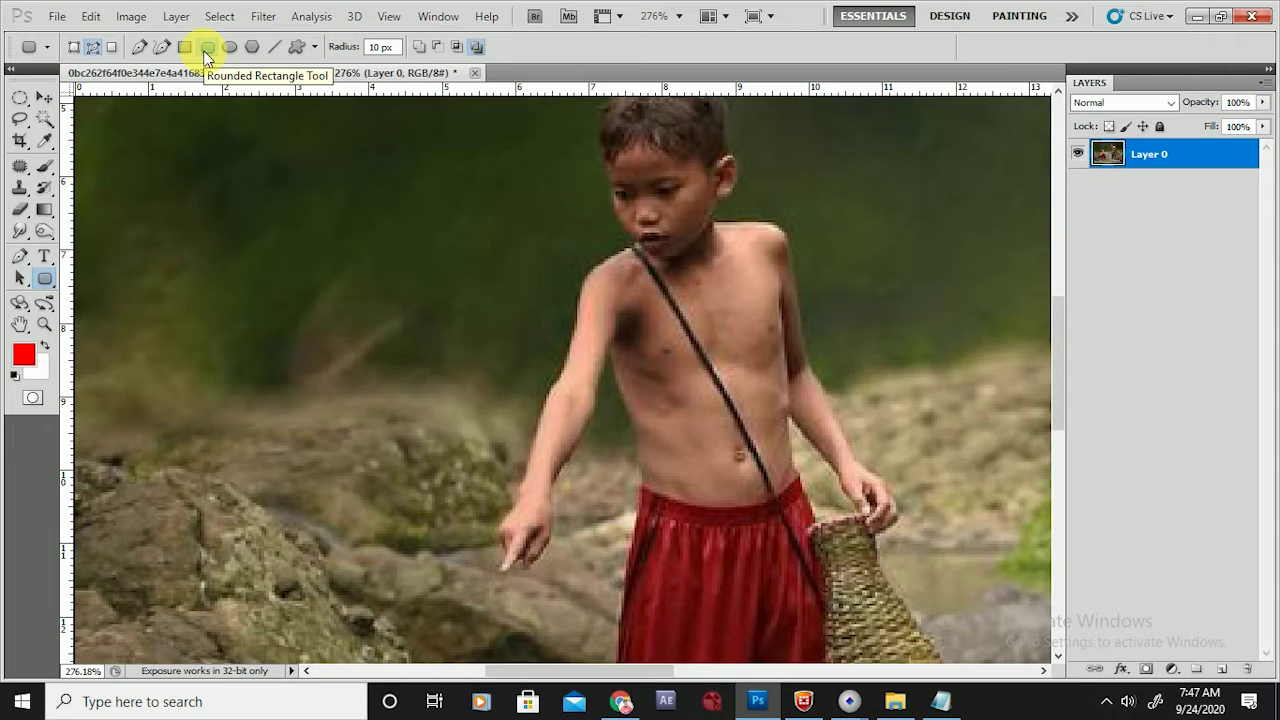
Draw a circular path with the Ellipse tool, position it over the boy's upper arm and the background, and load it as a selection.
left_click(230, 46)
left_click_drag(289, 252, 484, 339)
key("Escape")
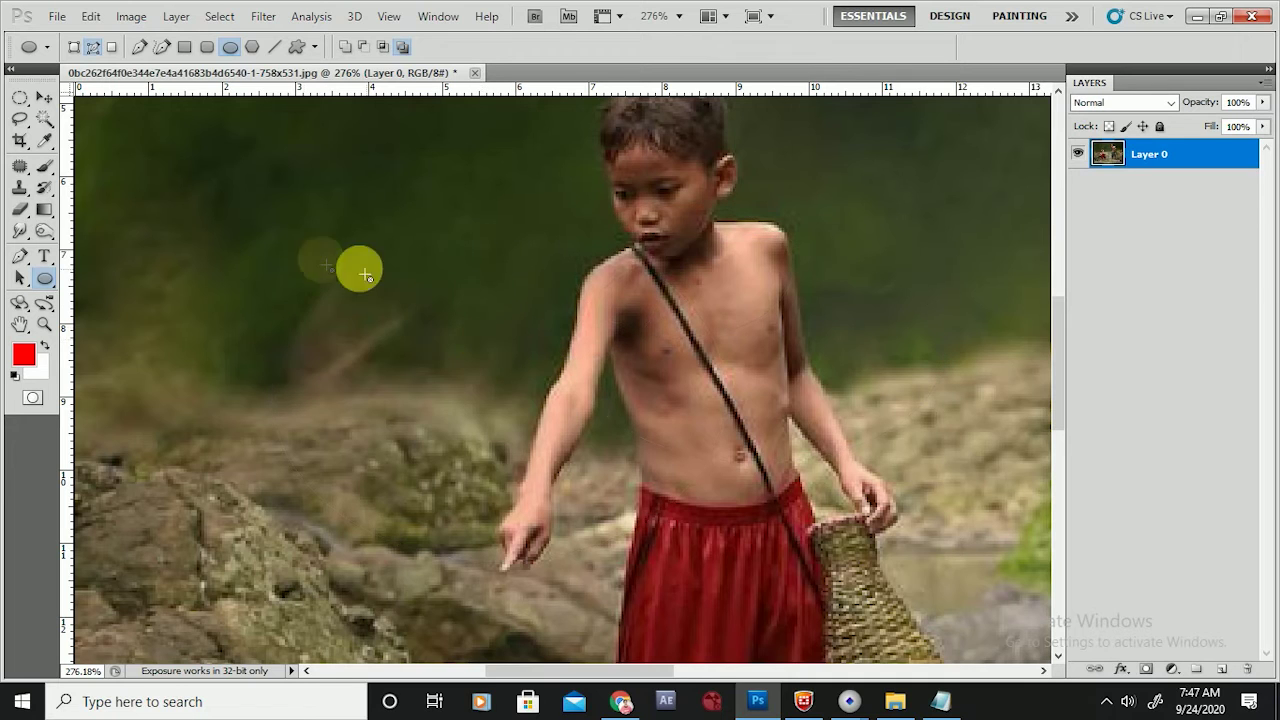
left_click_drag(206, 170, 302, 296)
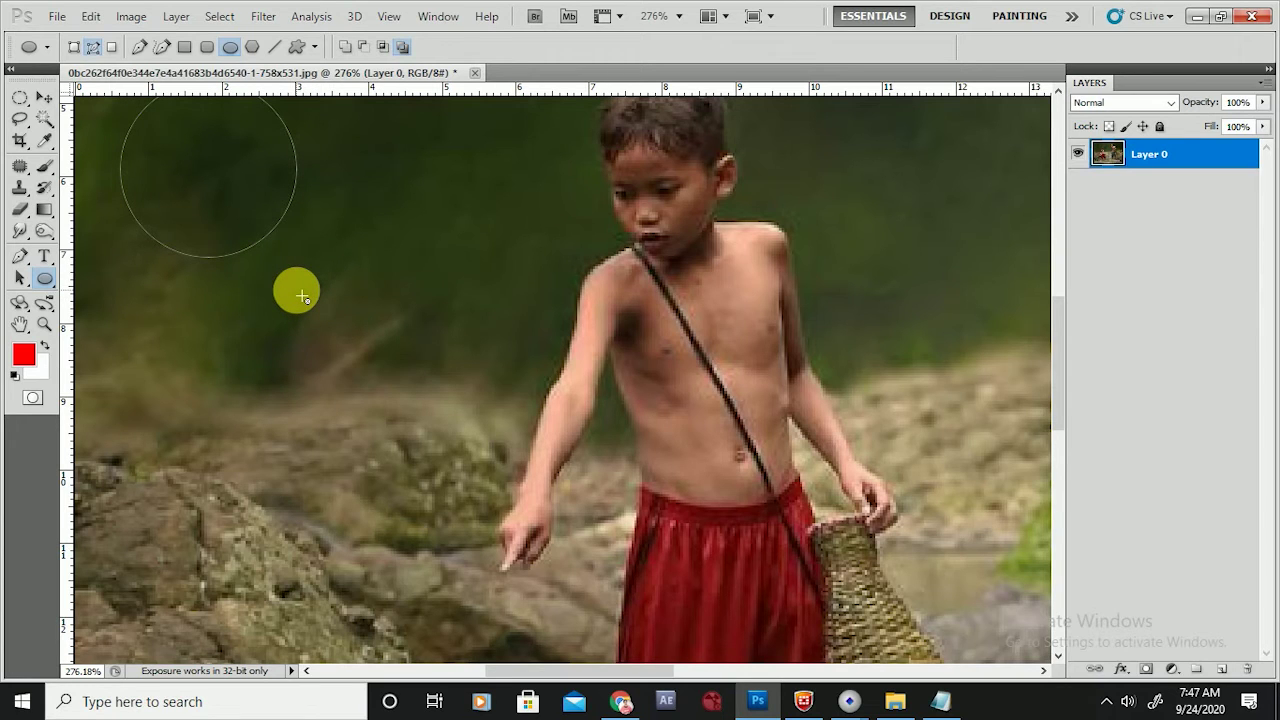
left_click_drag(302, 296, 612, 450)
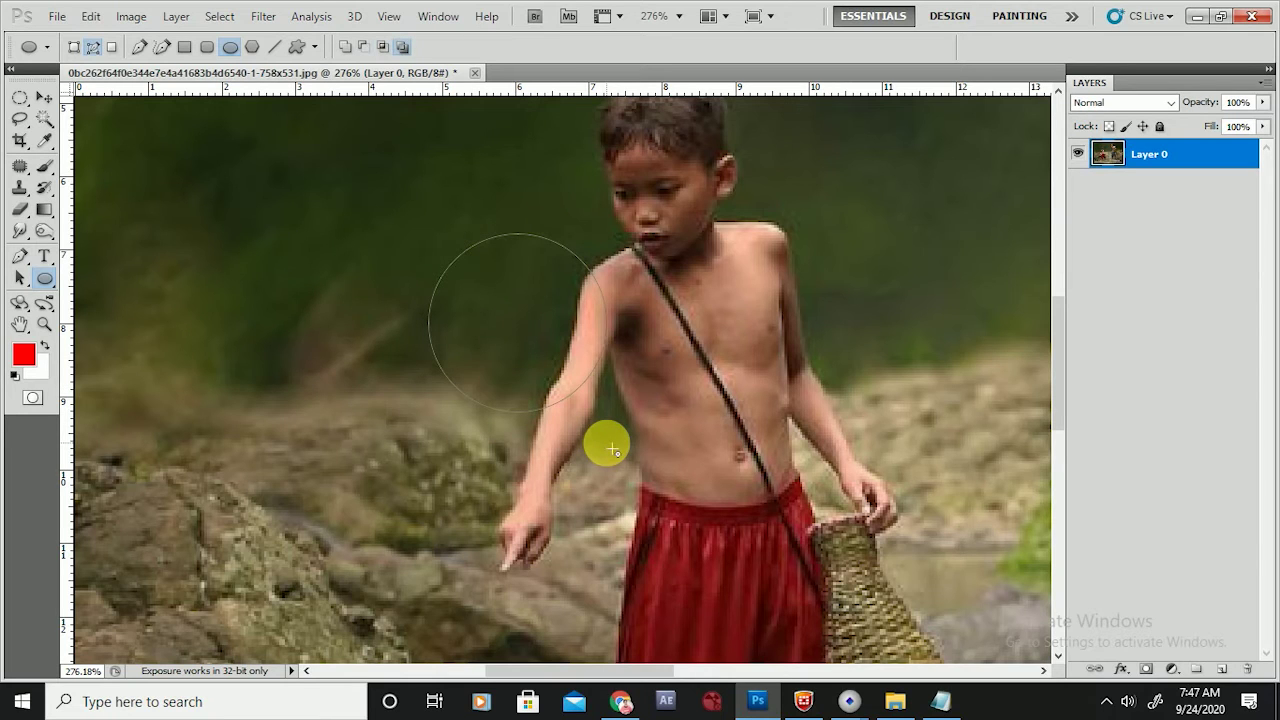
key("ctrl+Return")
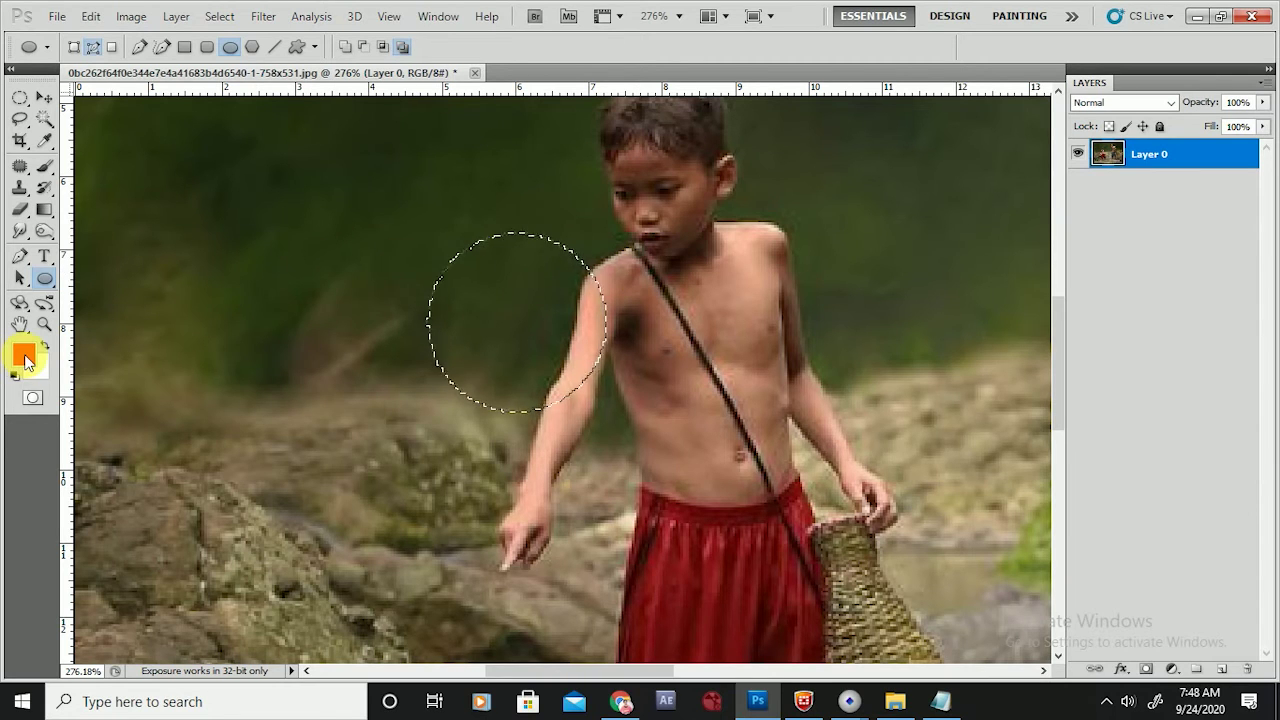
Fill the circular selection with the red foreground colour, undo the fill, and toggle Layer 0's visibility off and back on.
key("alt+BackSpace")
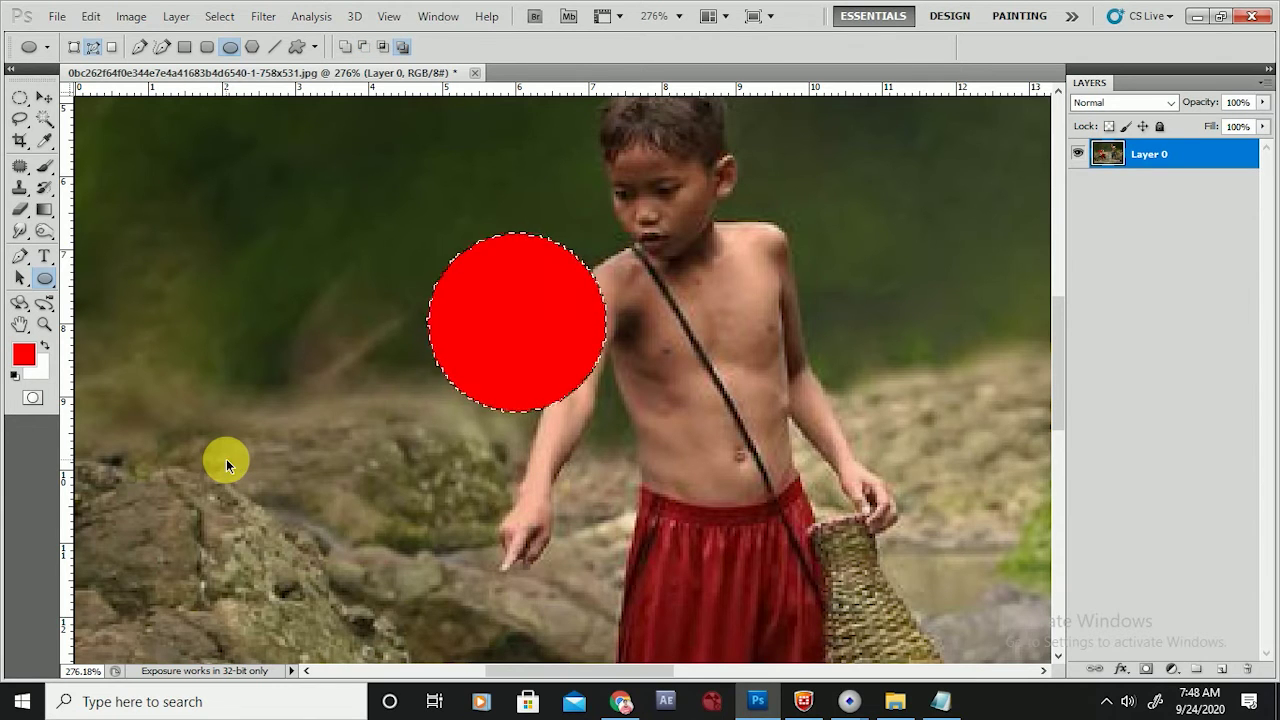
key("ctrl+z")
left_click(1078, 153)
left_click(1078, 153)
left_click(1078, 153)
left_click(1078, 153)
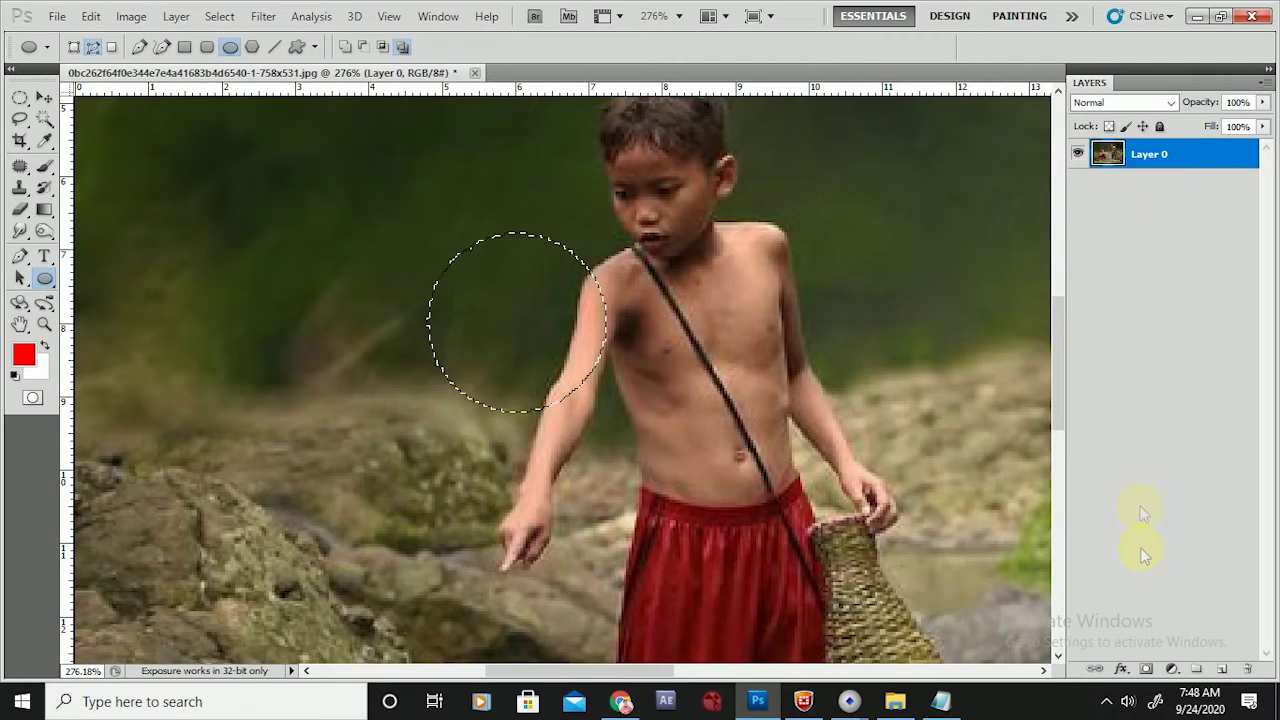
Create a new layer, fill the circular selection on it with the red foreground colour, and move the circle slightly.
left_click(1222, 668)
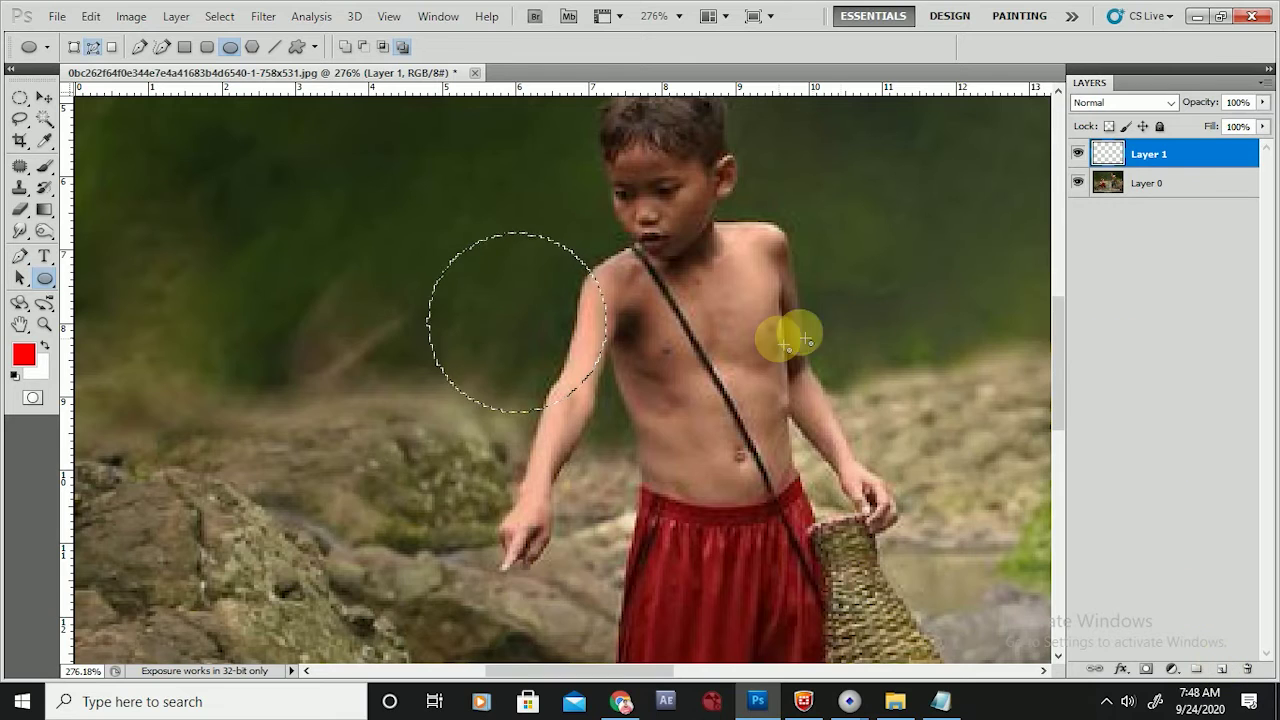
key("alt+BackSpace")
key("v")
left_click_drag(563, 343, 550, 308)
Move the red circle down over the riverside rocks and delete its layer.
scroll(550, 308, "down", 3)
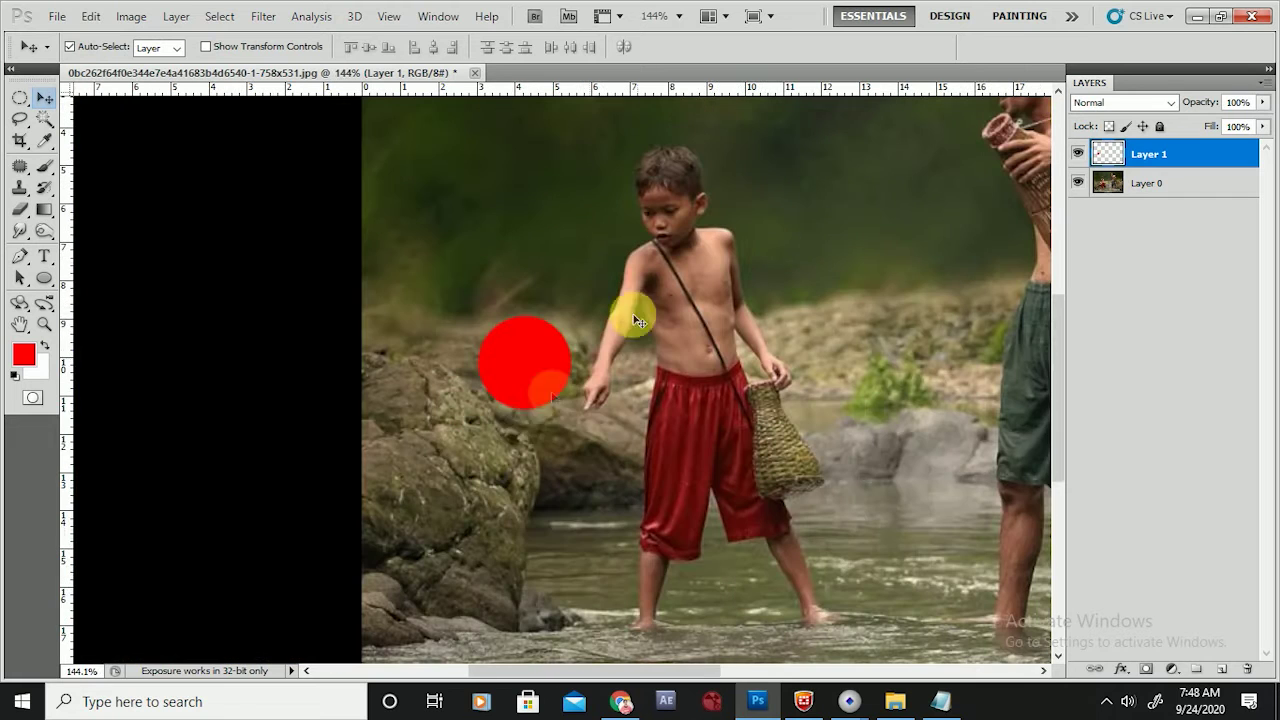
left_click_drag(537, 406, 523, 545)
key("Delete")
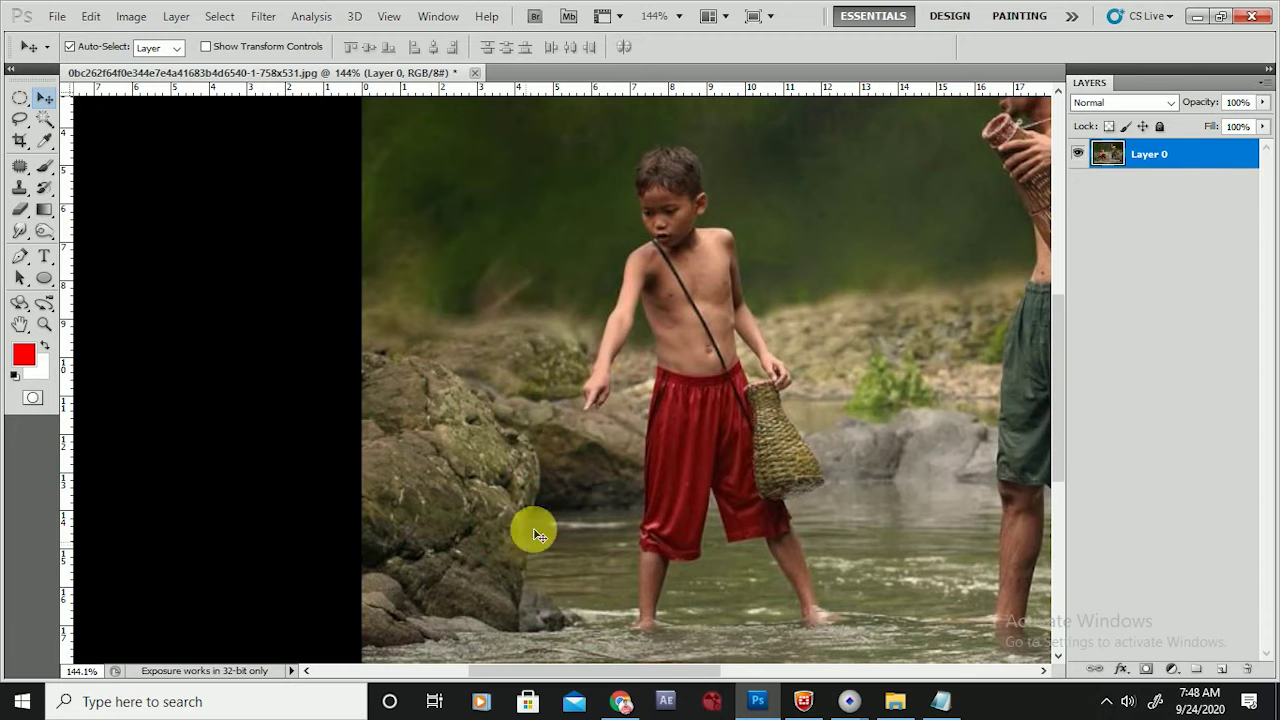
Draw several separate straight-line paths with the Line tool across the background and the boy's body, including three parallel vertical ones beside him.
scroll(640, 320, "up", 2)
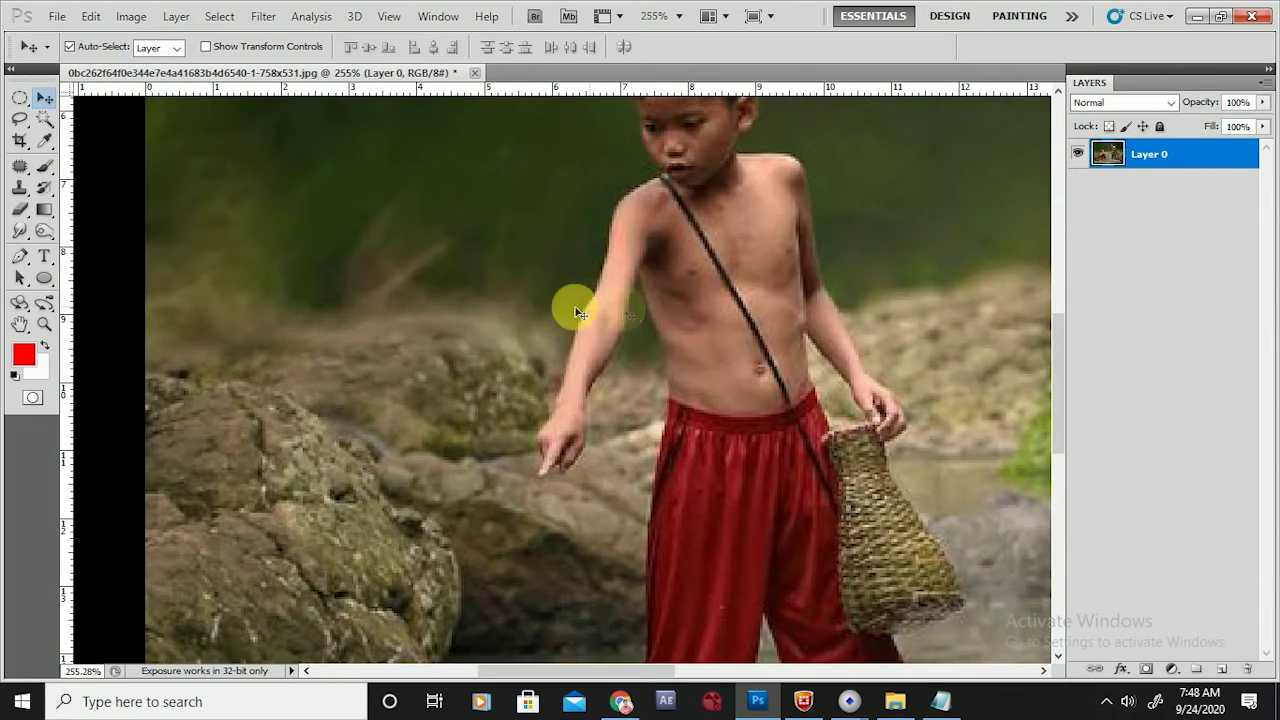
left_click(20, 260)
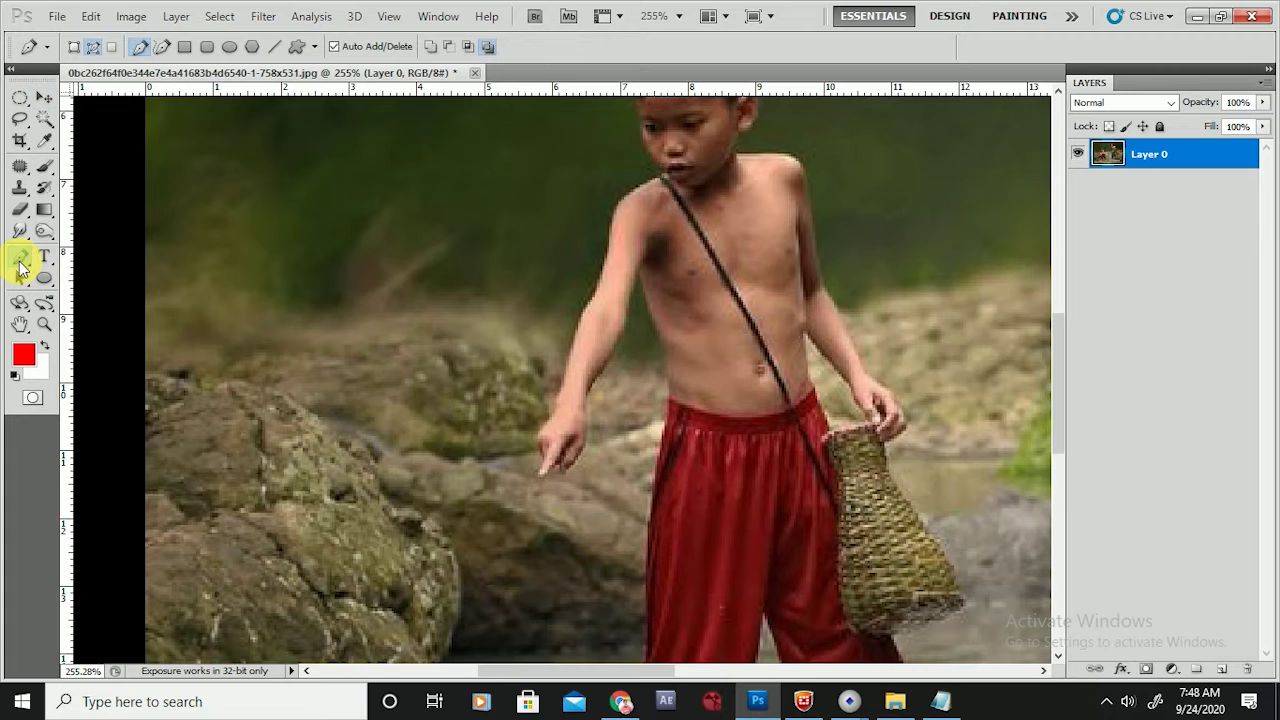
left_click(275, 47)
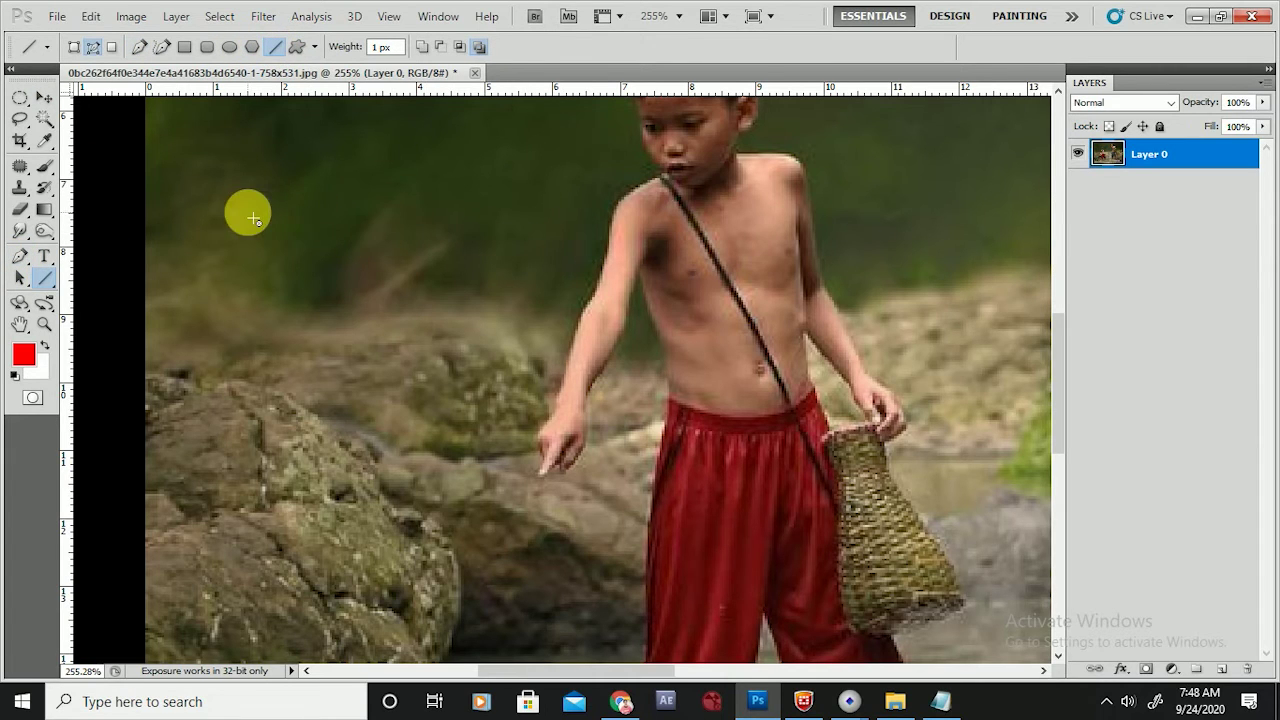
left_click_drag(282, 232, 432, 428)
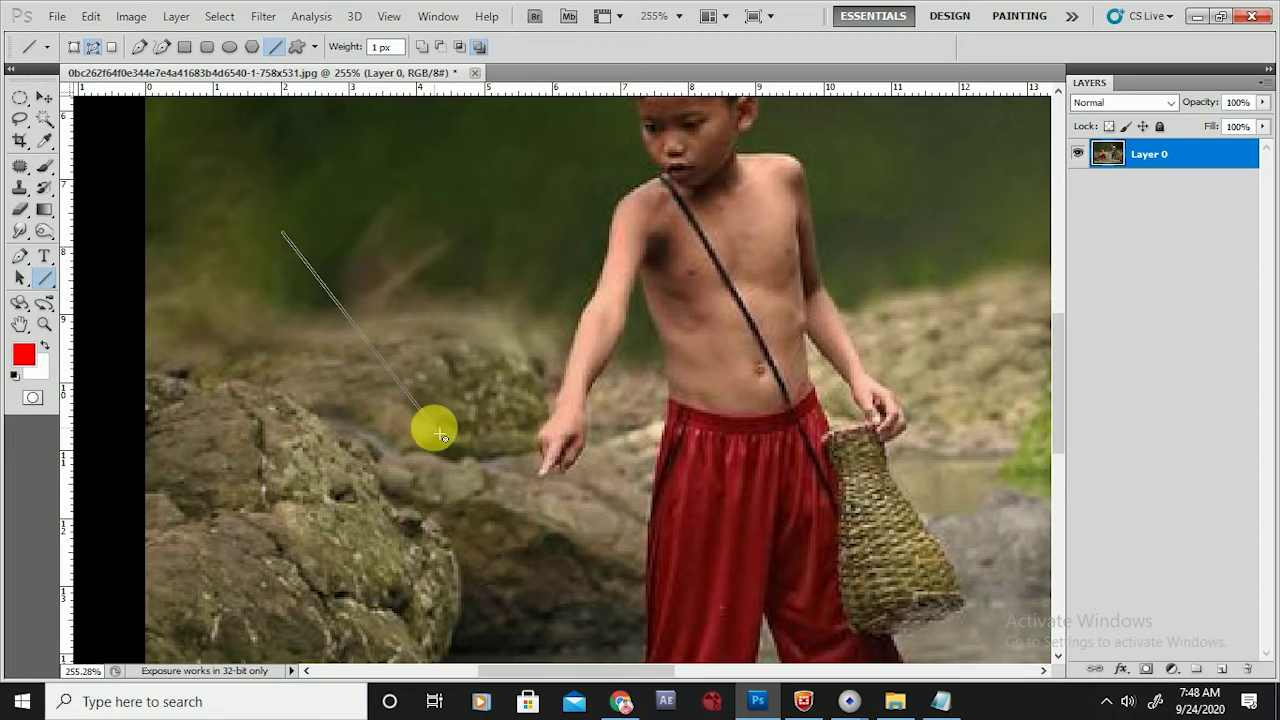
mouse_move(540, 492)
left_mouse_down()
mouse_move(646, 416)
mouse_move(740, 305)
left_mouse_up()
left_click_drag(598, 218, 488, 204)
mouse_move(399, 204)
left_mouse_down()
mouse_move(421, 386)
mouse_move(632, 360)
left_mouse_up()
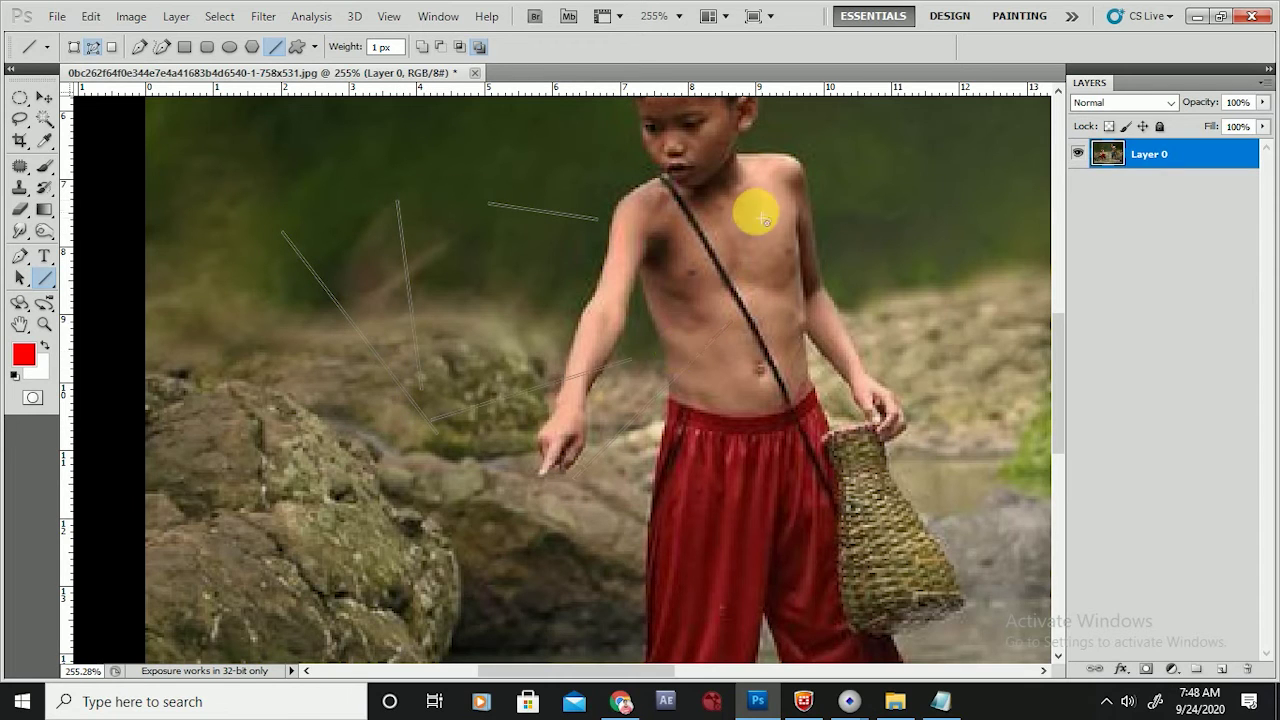
left_click_drag(749, 179, 805, 308)
left_click_drag(884, 141, 888, 372)
left_click_drag(929, 132, 928, 308)
left_click_drag(969, 130, 969, 323)
Load the line paths as a selection, fill it with the red foreground colour, and deselect.
key("ctrl+Return")
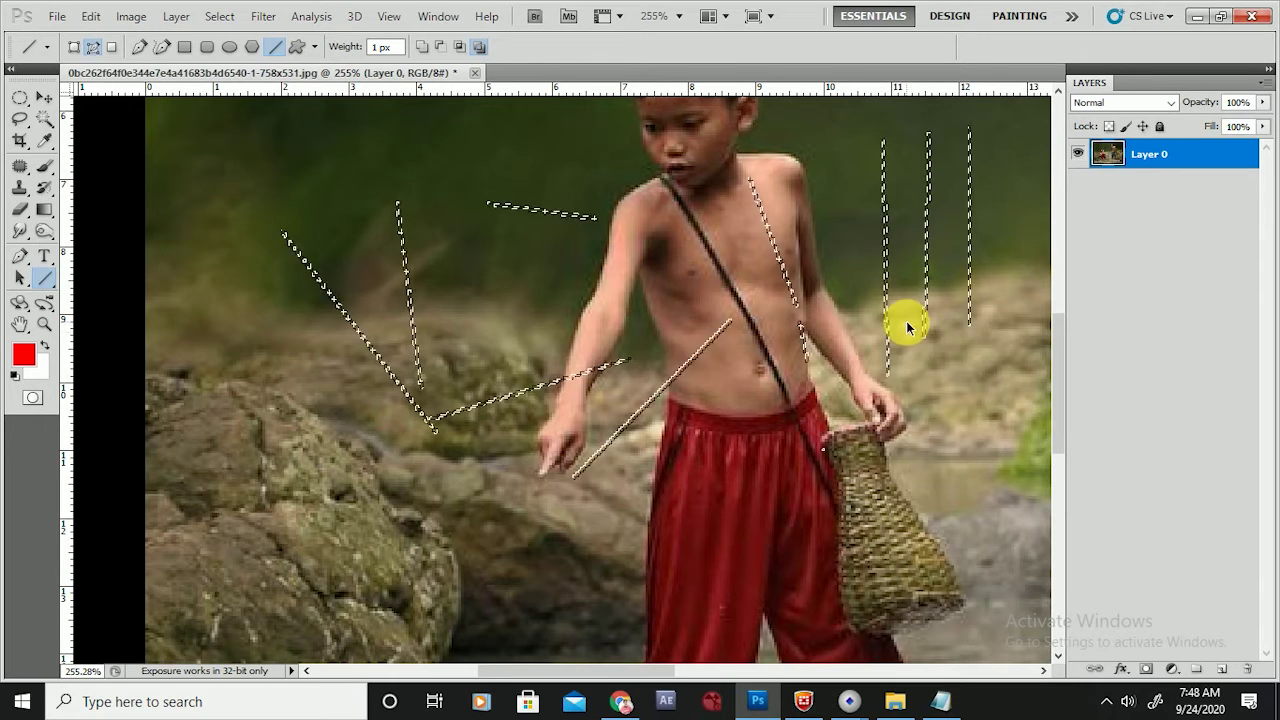
key("alt+BackSpace")
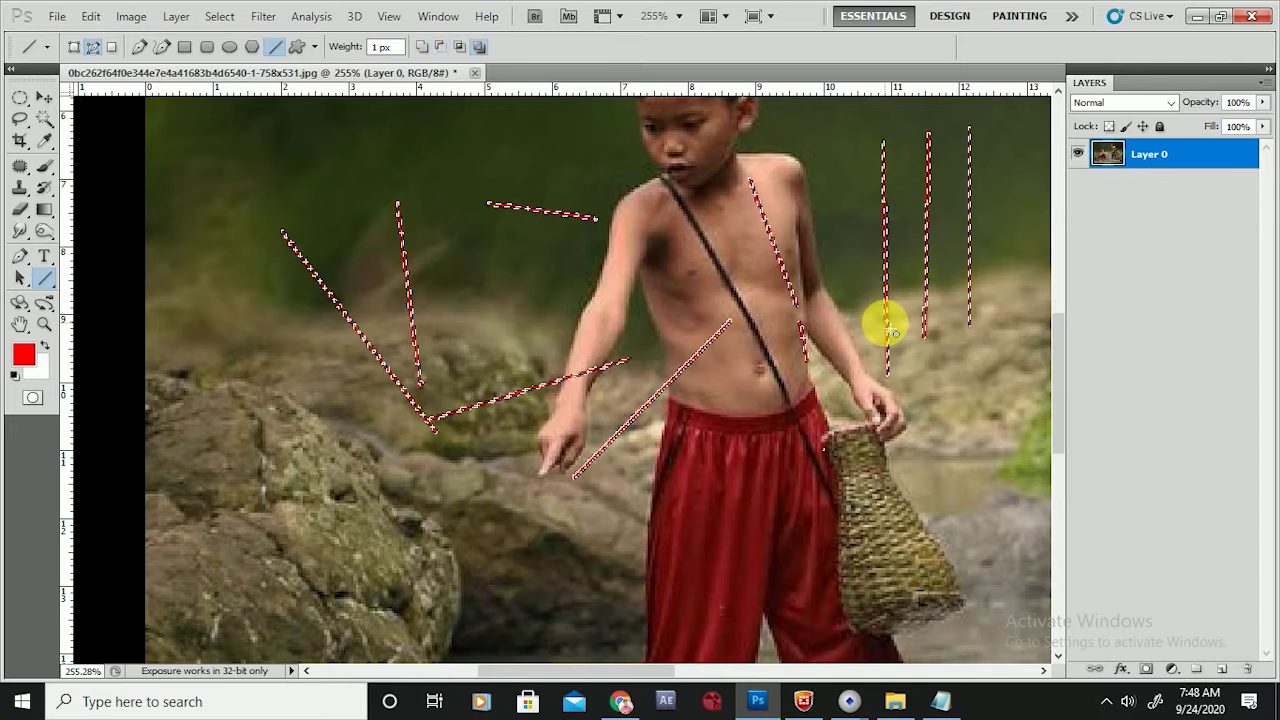
key("ctrl+d")
scroll(655, 320, "down", 3)
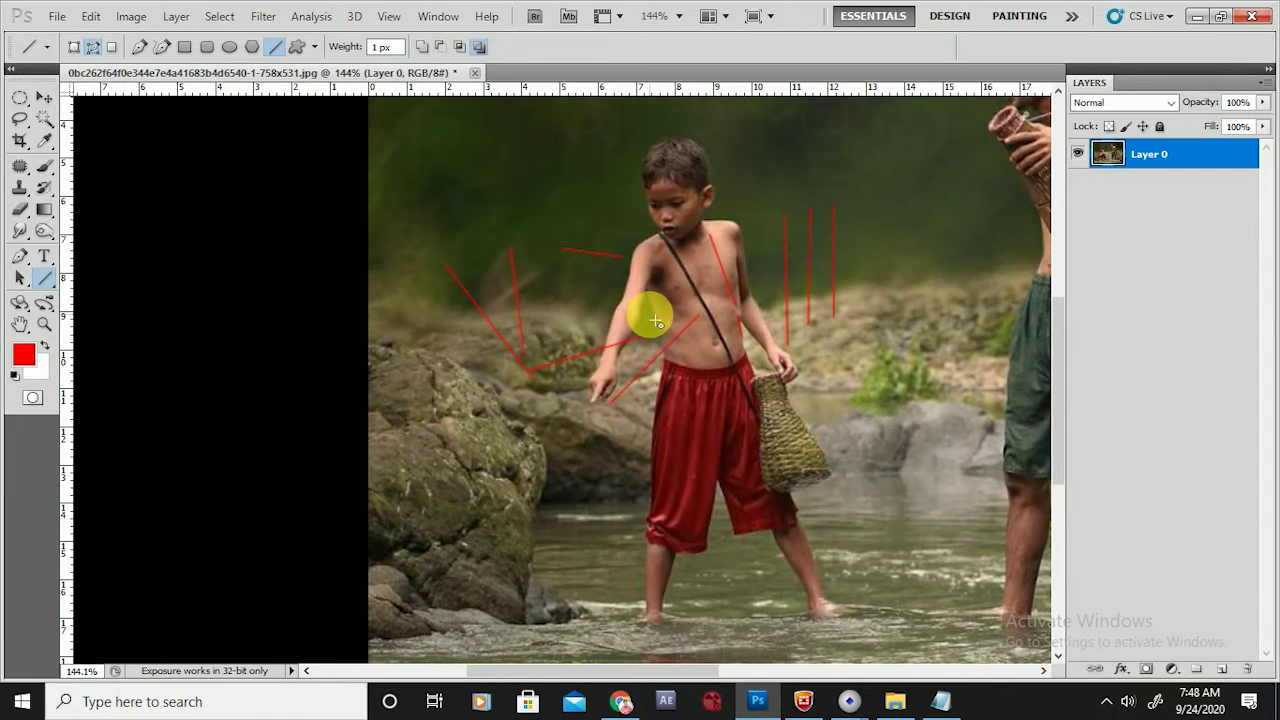
Undo the red fill of the lines and remove the line selection.
key("ctrl+alt+z")
key("ctrl+alt+z")
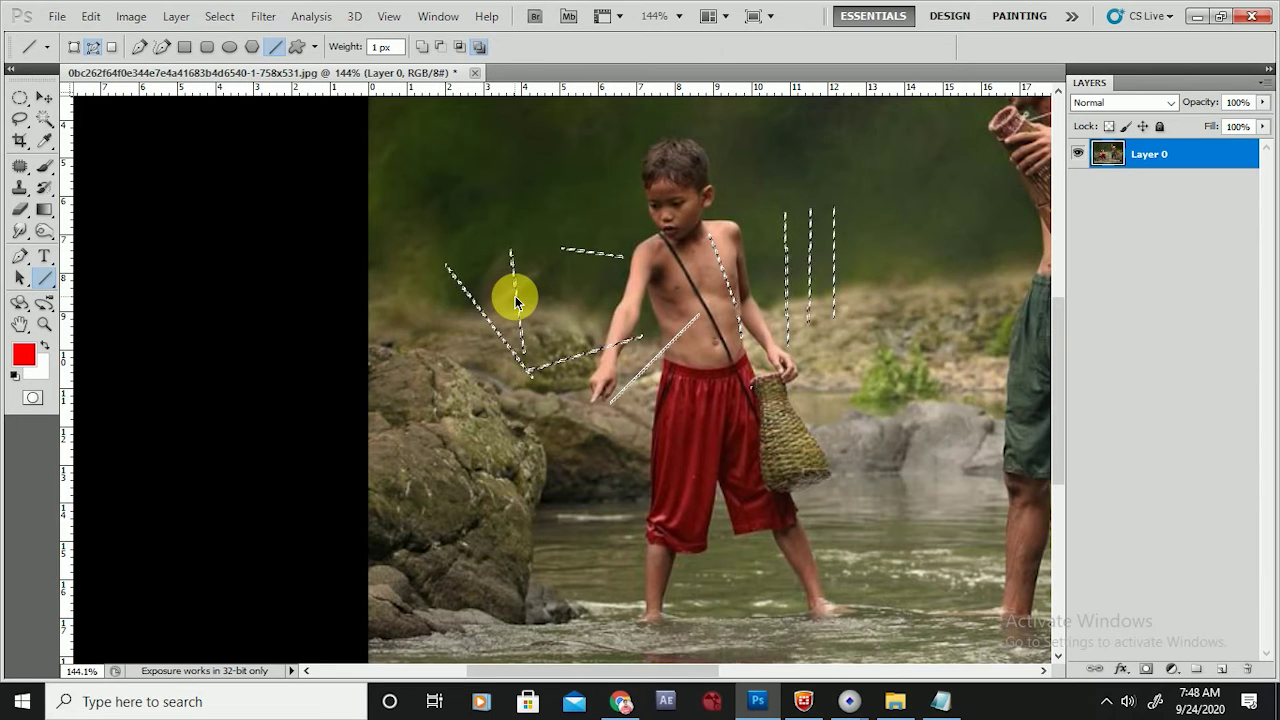
key("ctrl+d")
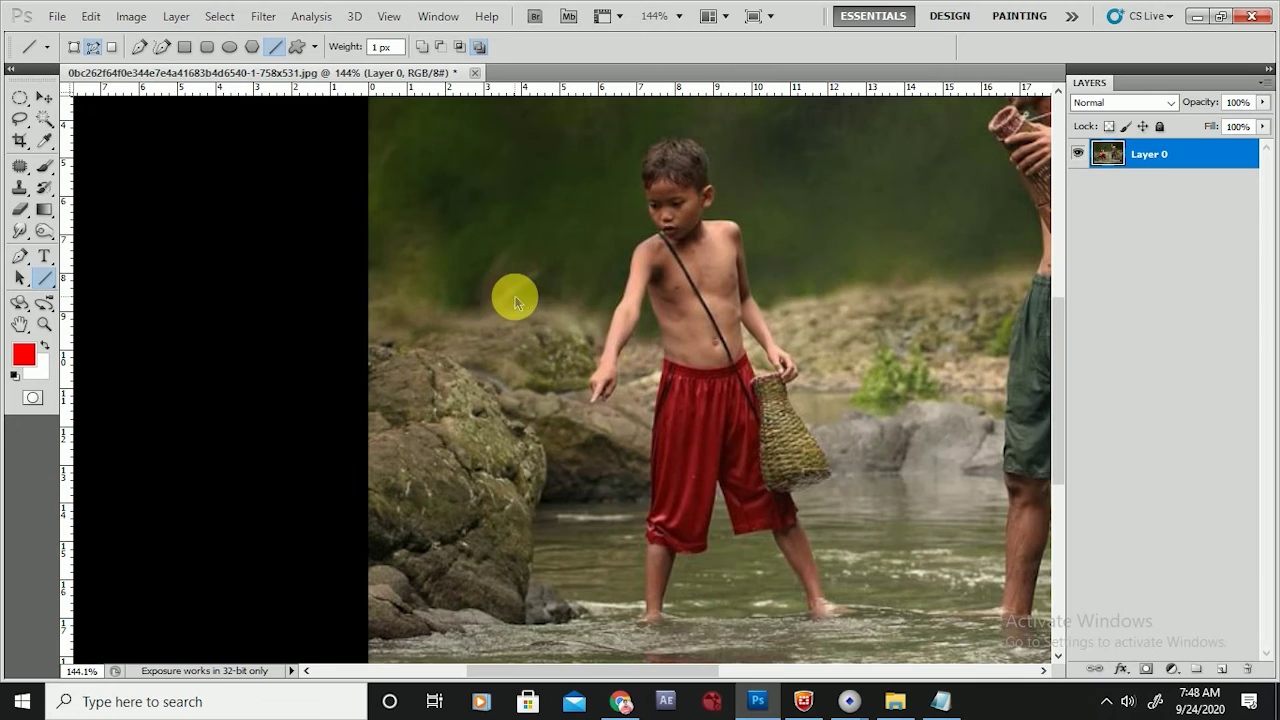
Activate the Custom Shape tool and examine its drawing options and the shape library, trying several arrow and banner shapes.
left_click(299, 48)
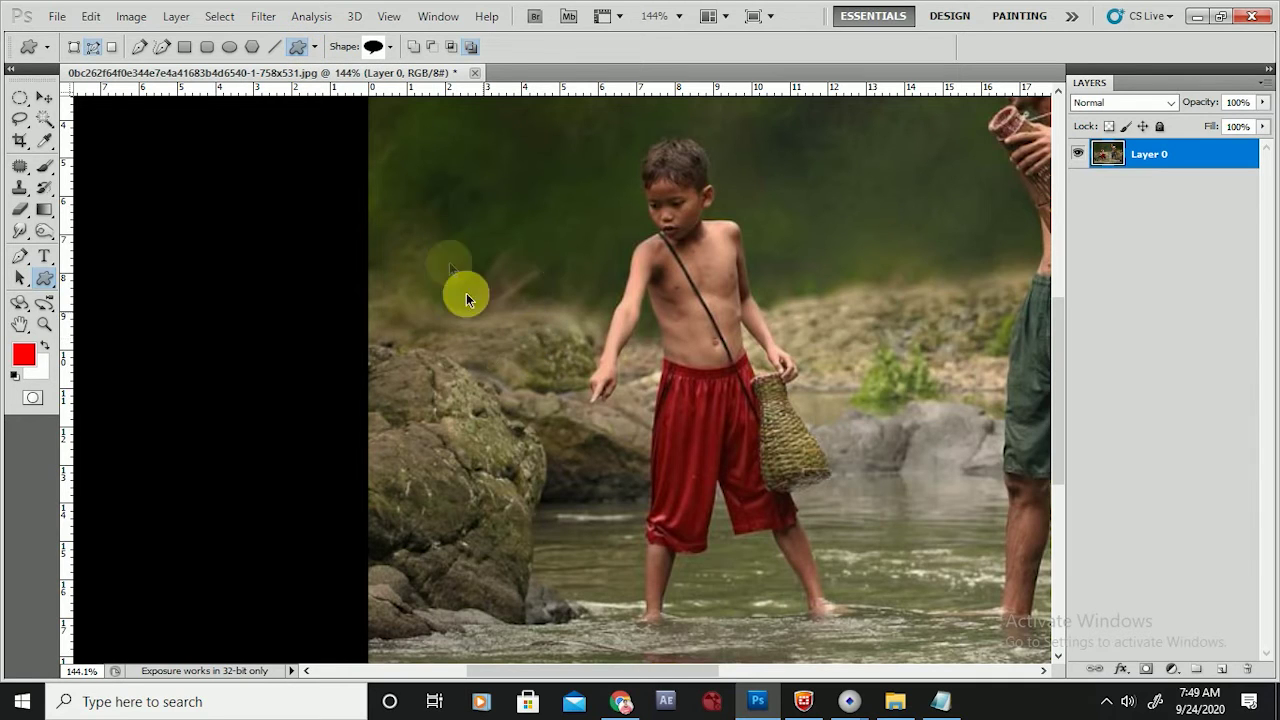
left_click(316, 45)
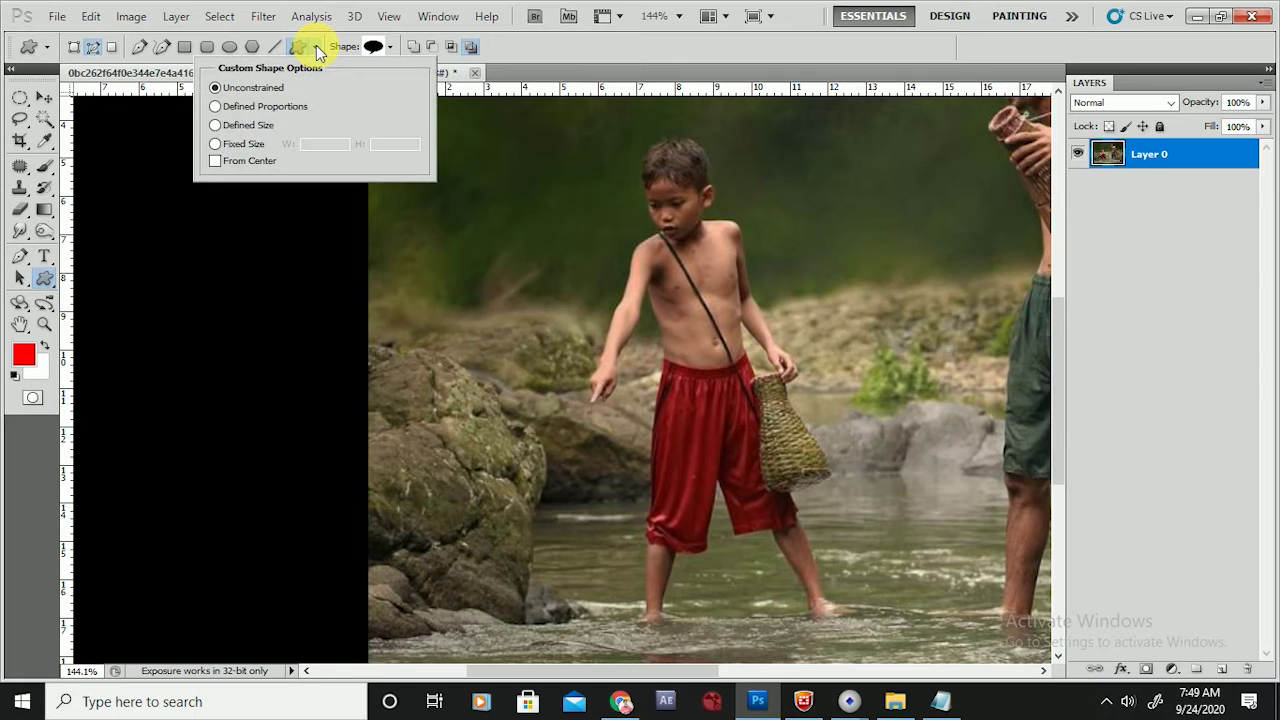
left_click(374, 50)
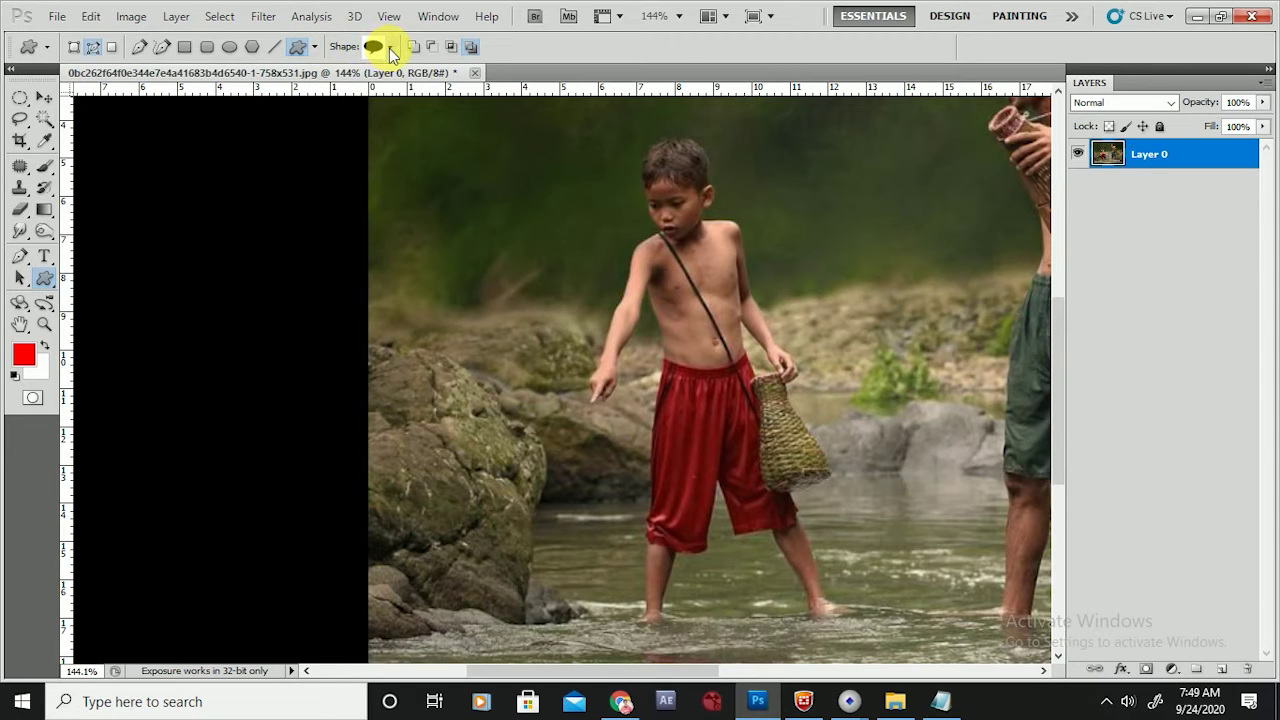
left_click(389, 48)
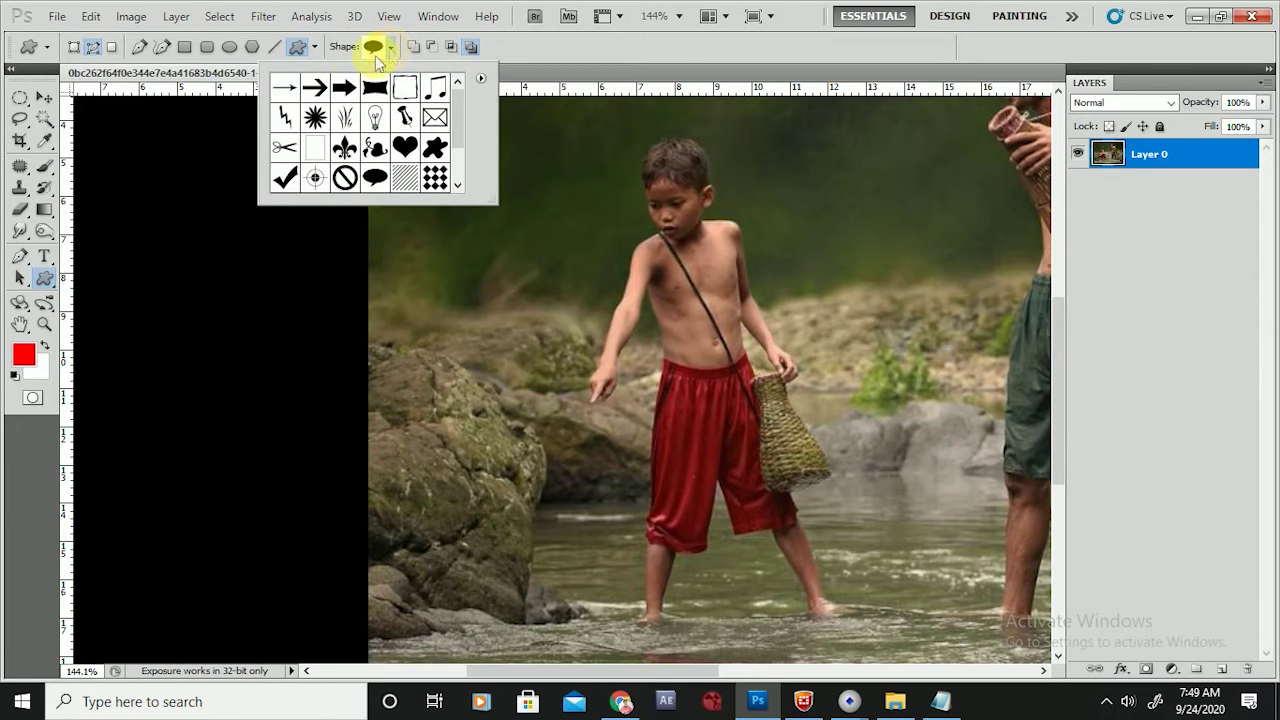
left_click(296, 101)
left_click(314, 90)
left_click(344, 88)
left_click(377, 92)
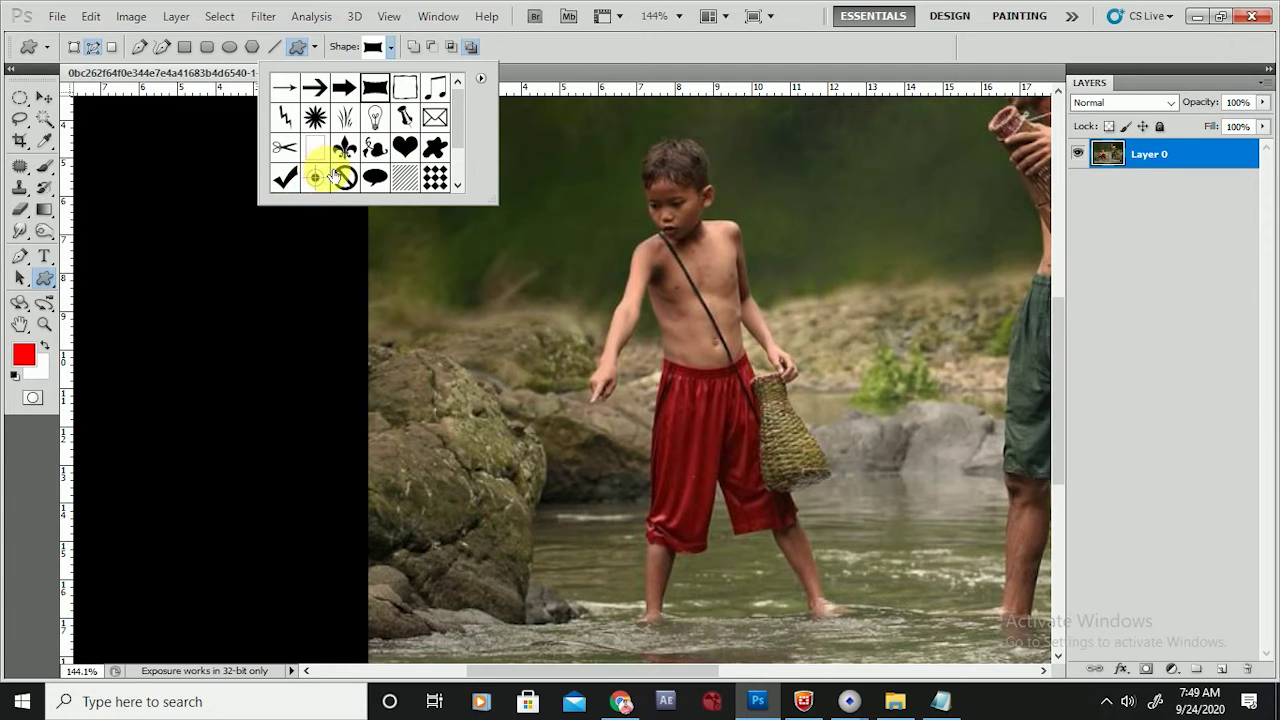
scroll(344, 180, "down", 2)
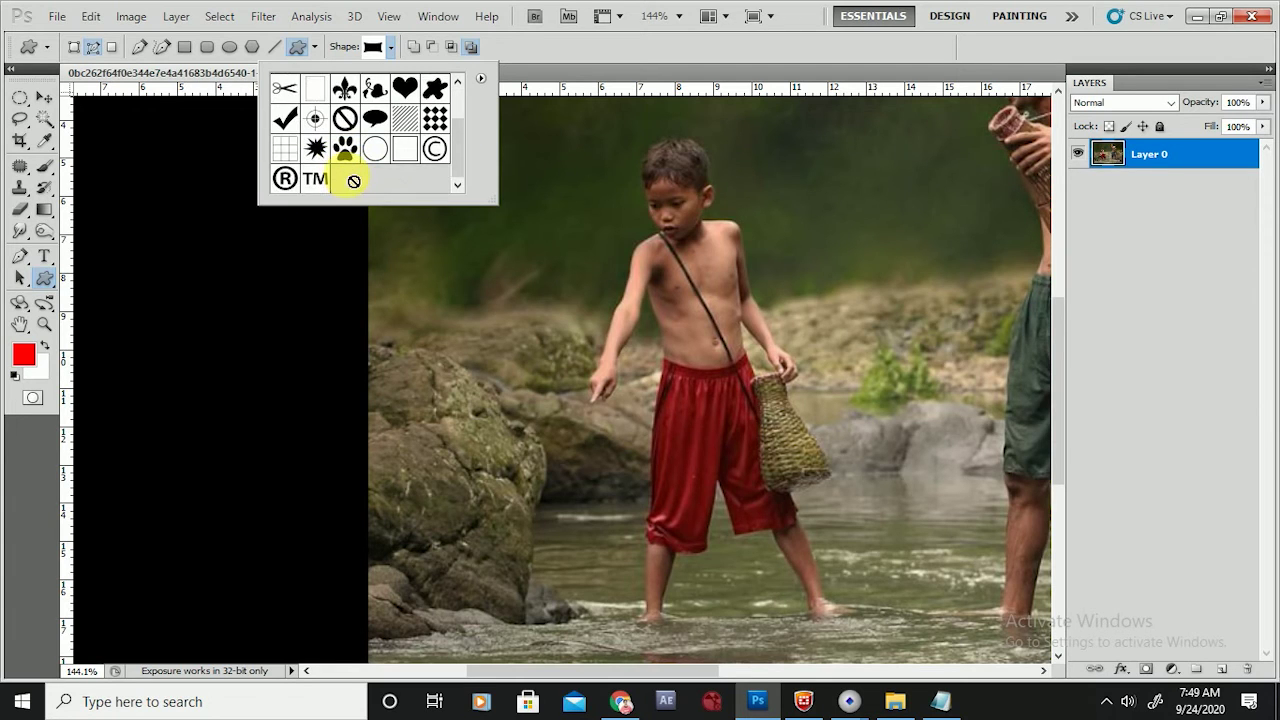
Choose the heart custom shape and draw four overlapping heart paths across the boy.
left_click(405, 88)
left_click_drag(550, 228, 760, 465)
left_click_drag(694, 212, 834, 440)
left_click_drag(656, 221, 734, 405)
left_click_drag(571, 219, 810, 462)
key("ctrl+Return")
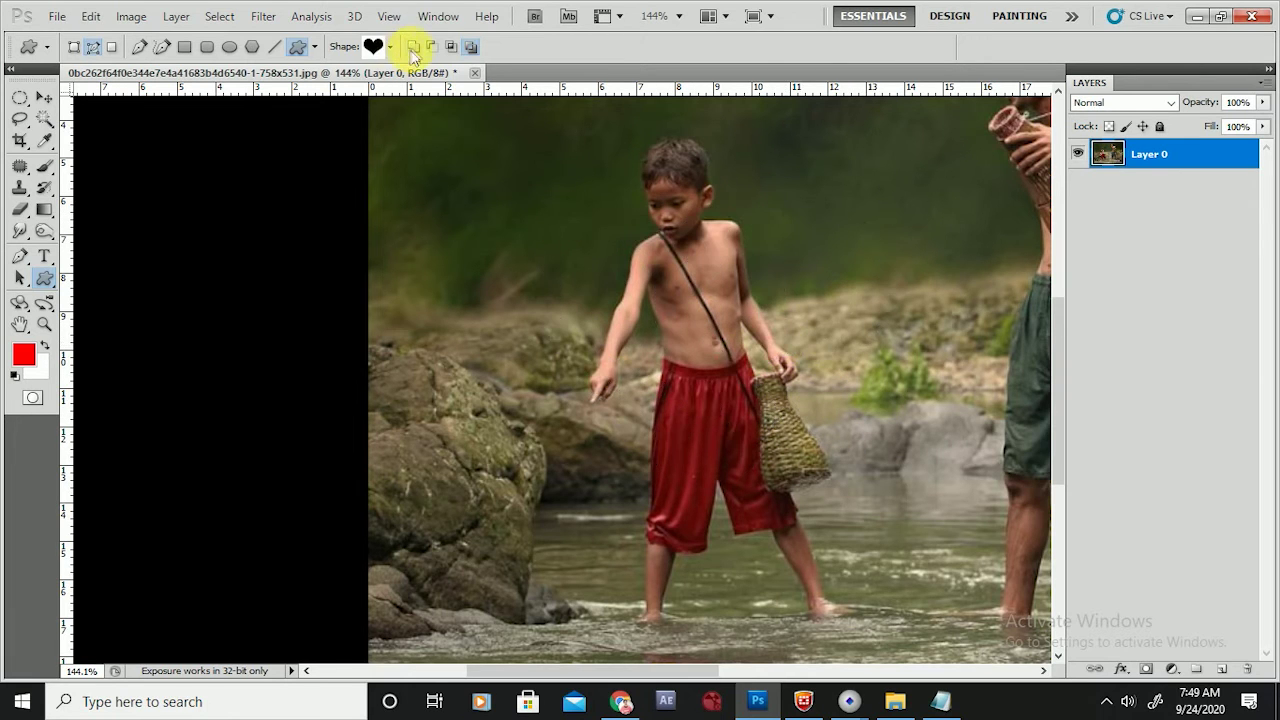
Set the path mode to Add to path area and draw a large heart path over the background and the boy's face.
left_click(414, 48)
left_click_drag(495, 160, 745, 450)
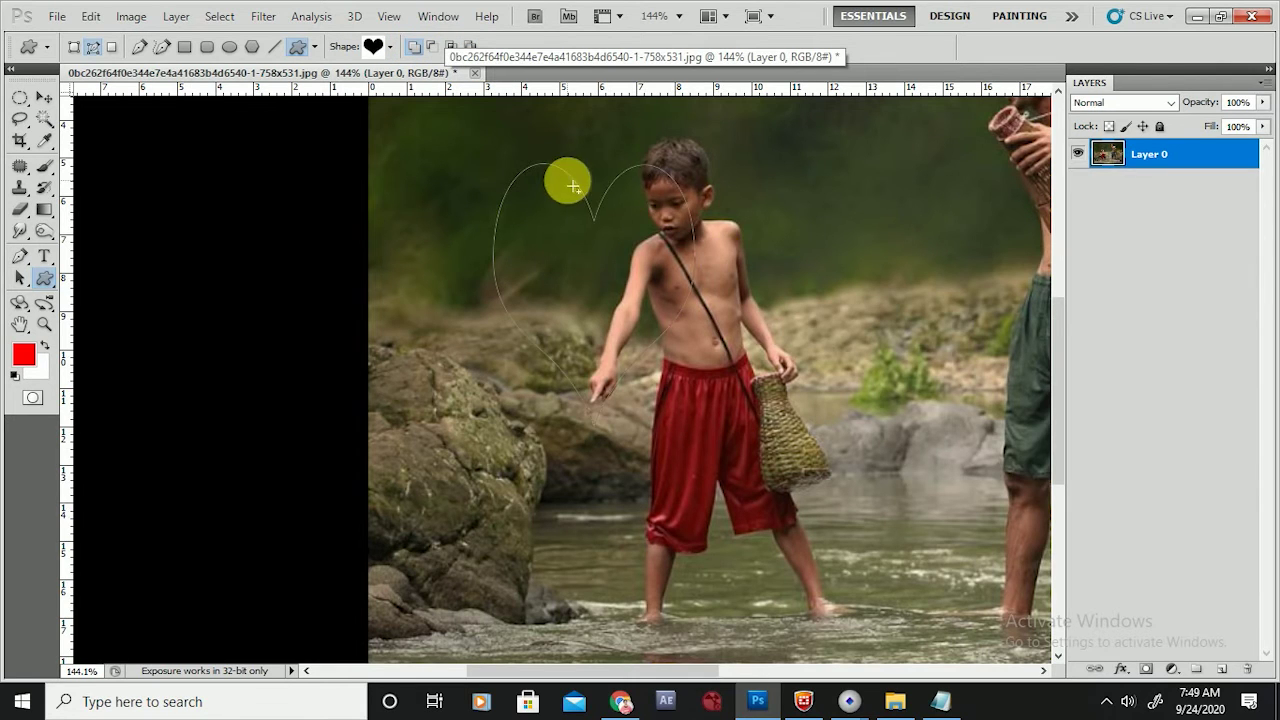
key("alt+BackSpace")
key("ctrl+z")
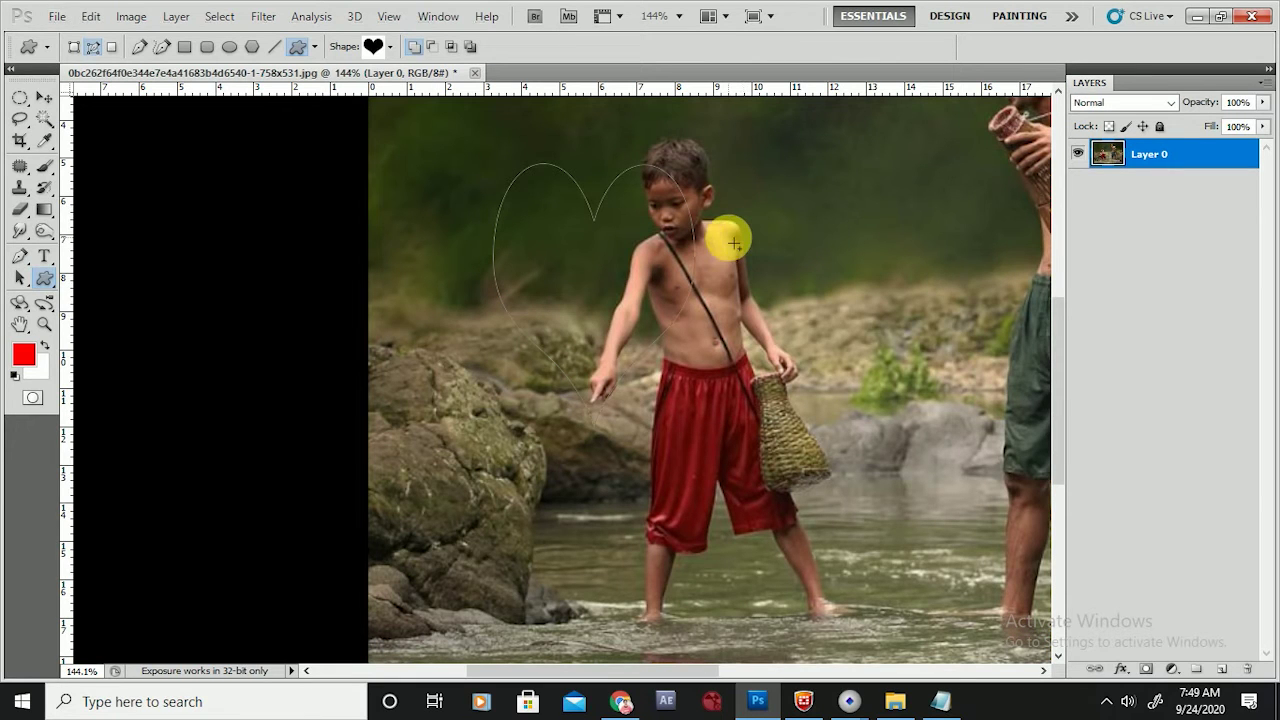
Load the heart path as a selection, fill it with the red foreground colour, and deselect.
key("ctrl+Return")
key("alt+BackSpace")
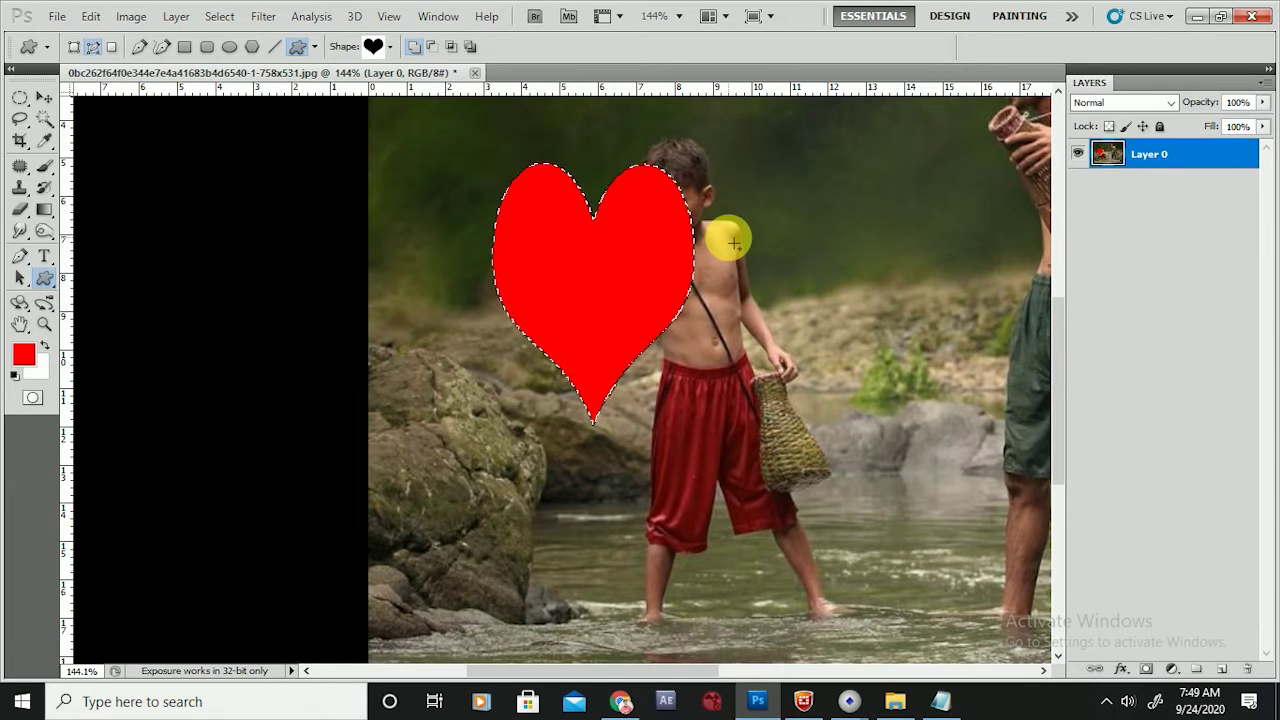
key("ctrl+d")
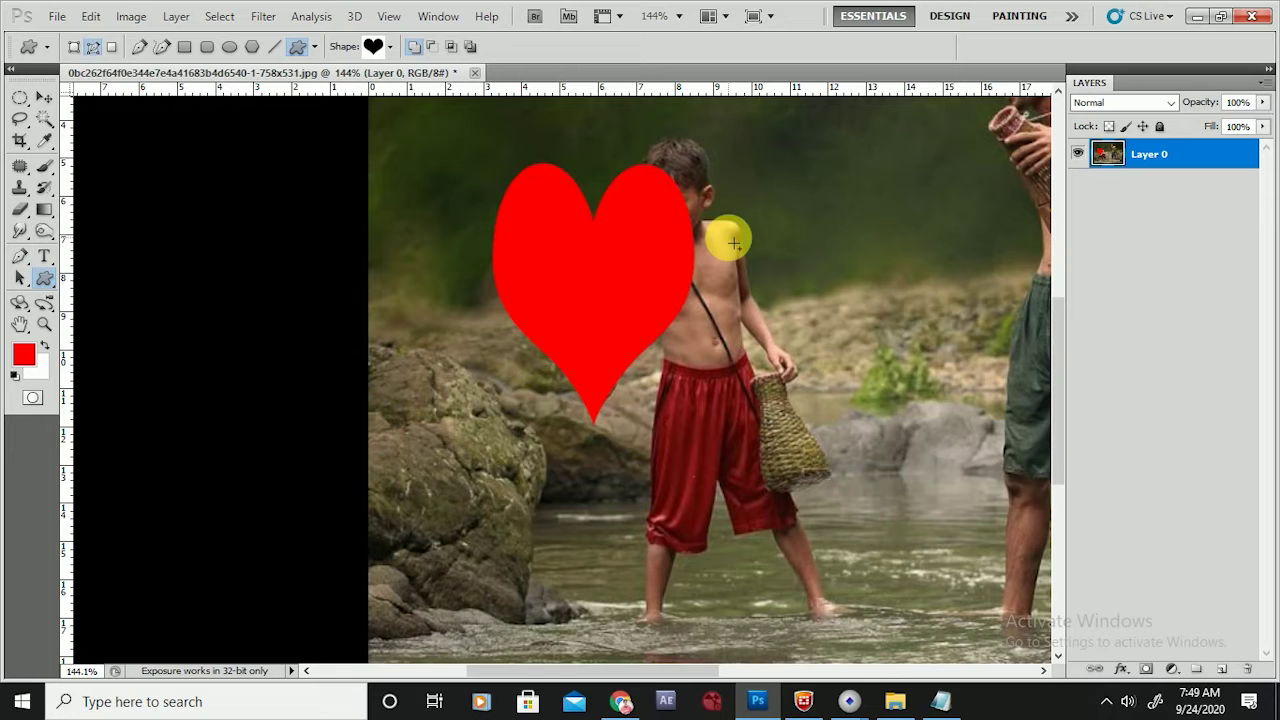
Undo the heart's red fill and remove the heart selection.
key("ctrl+alt+z")
key("ctrl+alt+z")
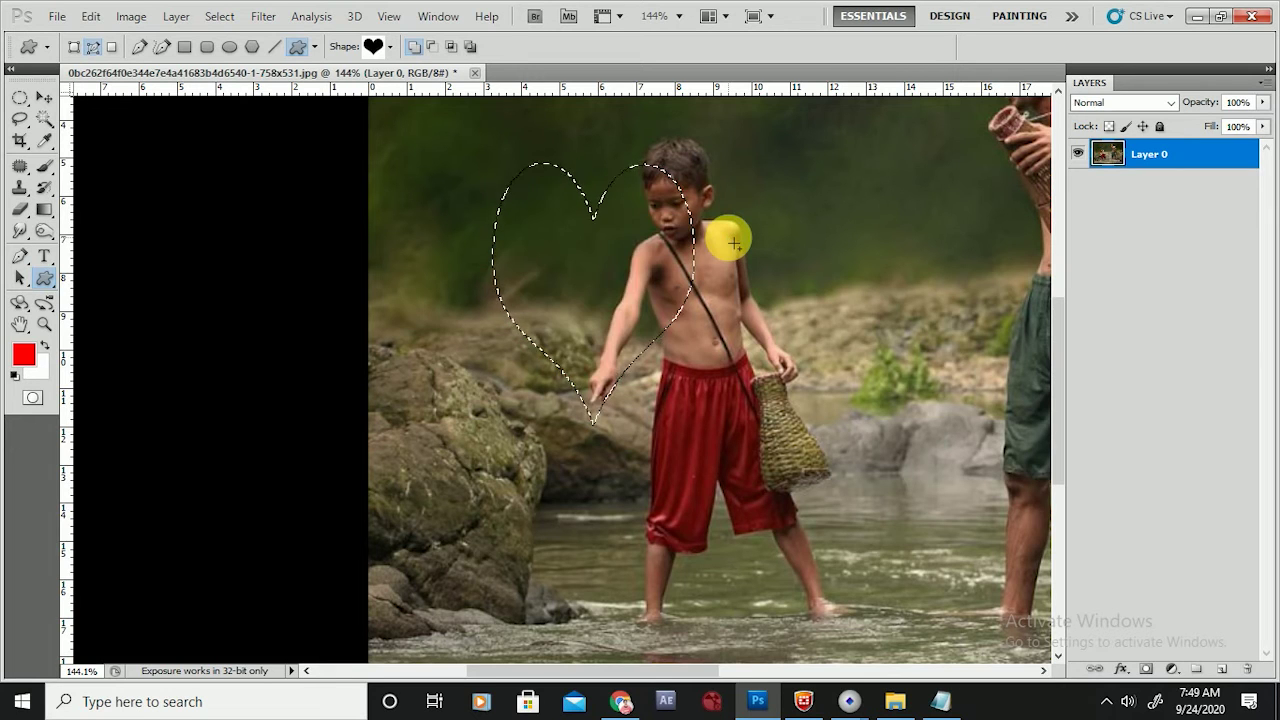
key("ctrl+d")
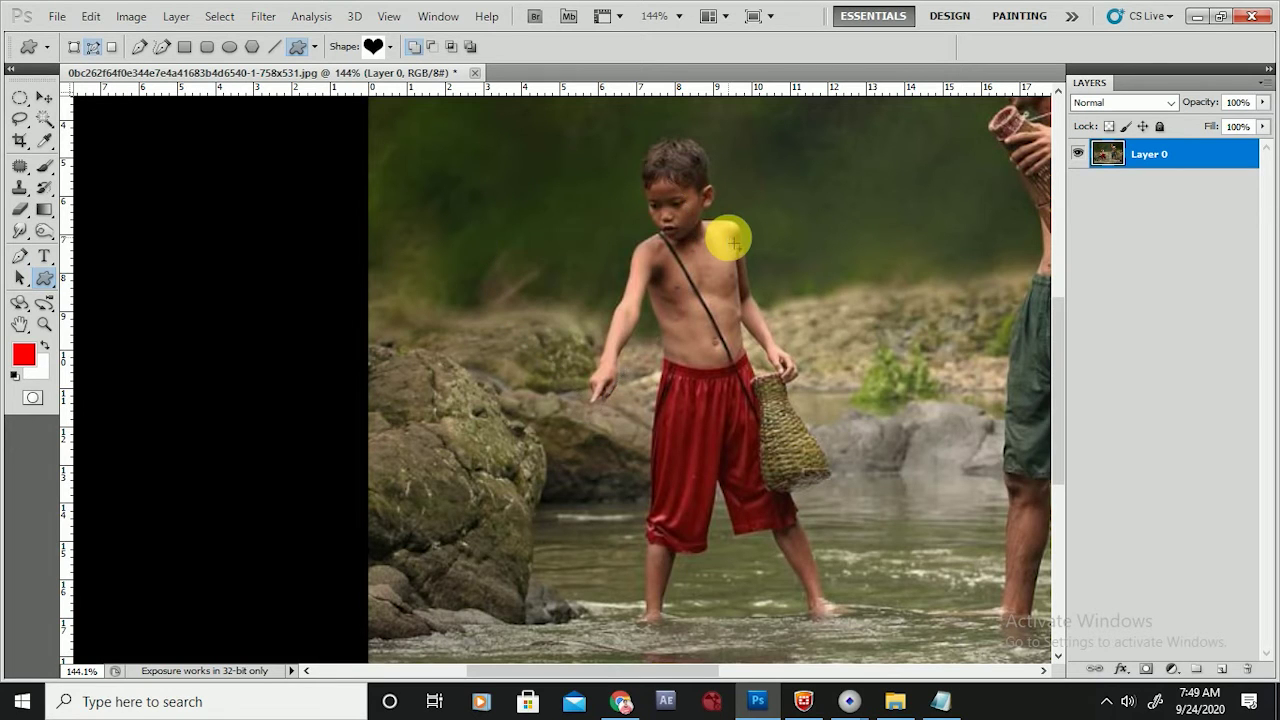
left_click(20, 257)
left_click(178, 374)
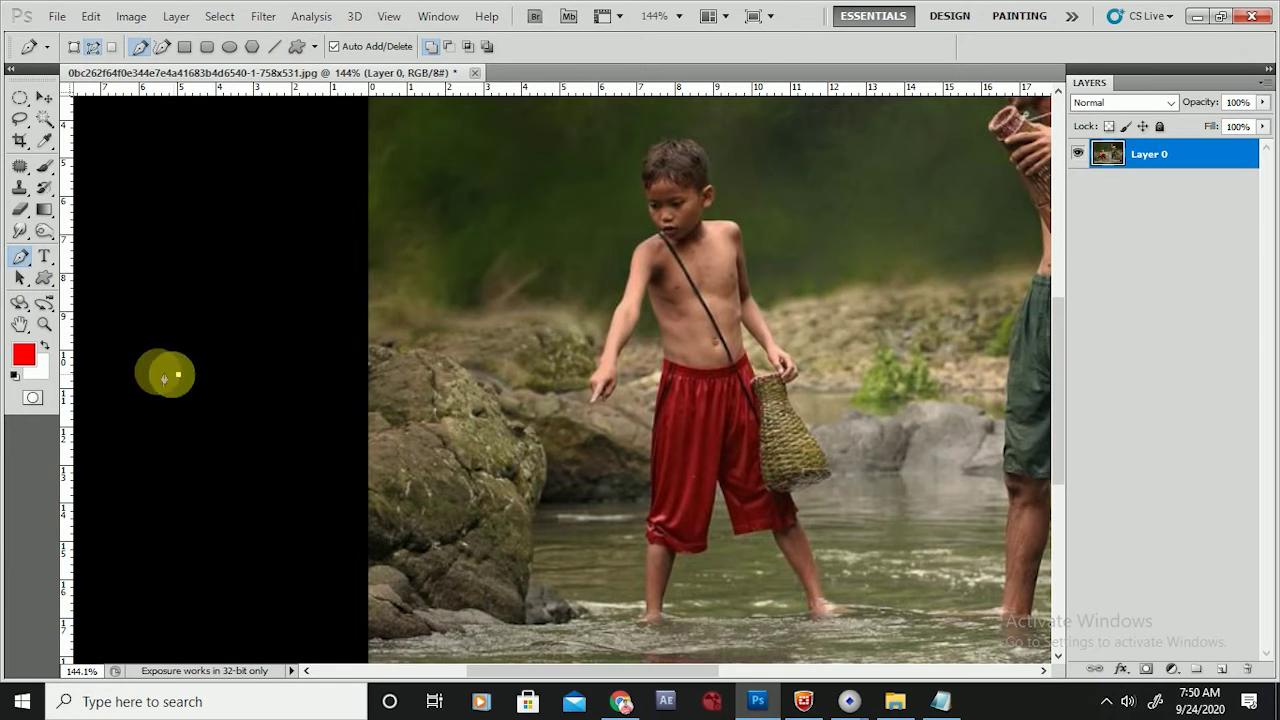
key("ctrl+z")
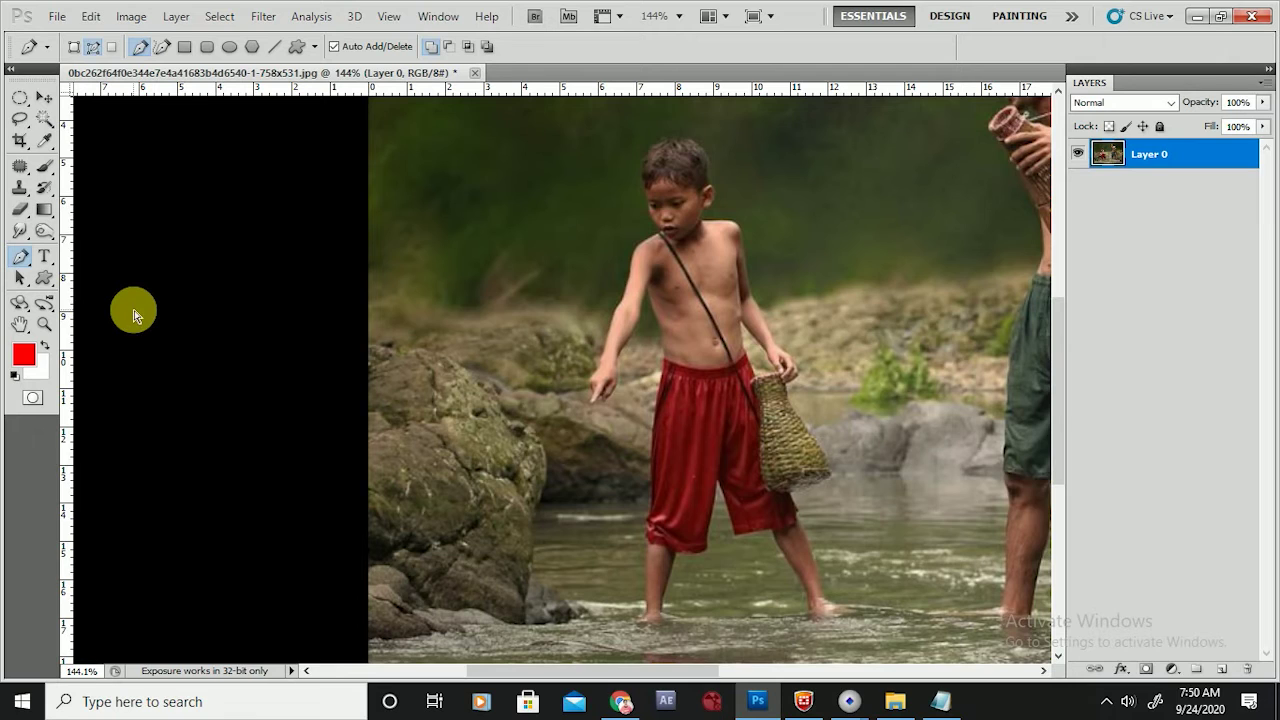
Add a horizontal text layer reading HAPPY in red, starting from the background beside the boy's shoulder.
left_click(47, 258)
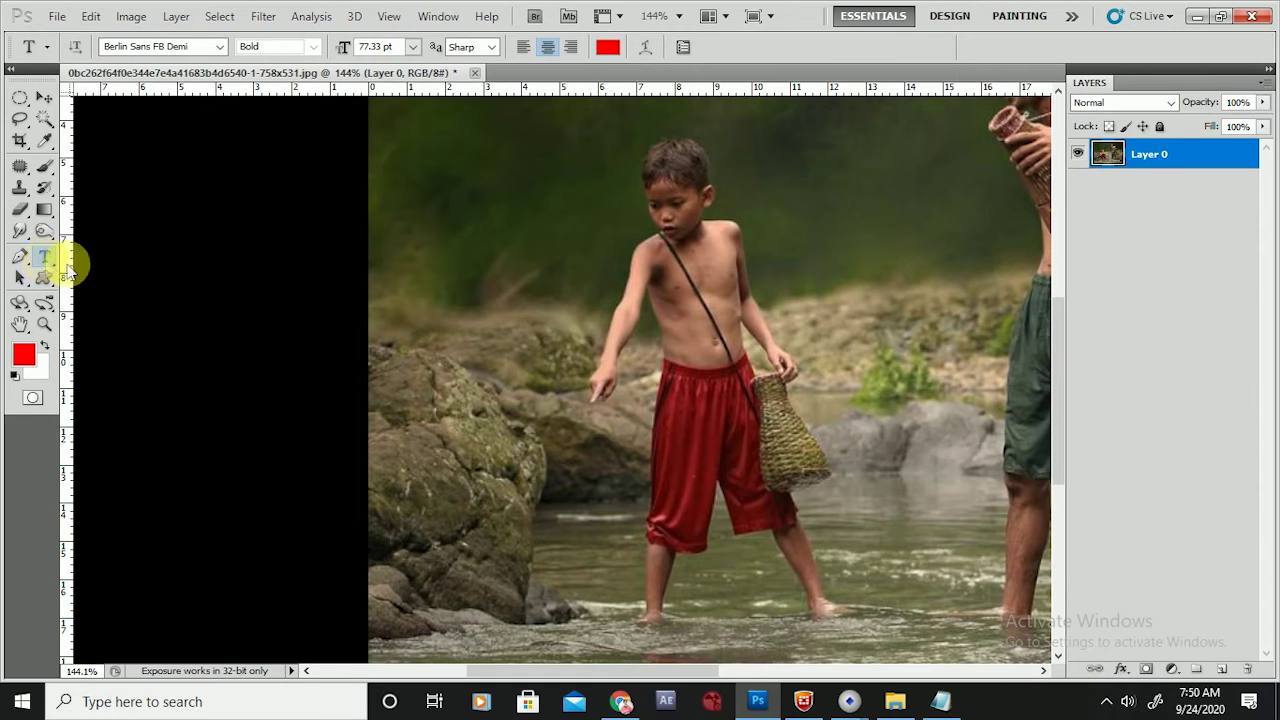
left_click(540, 285)
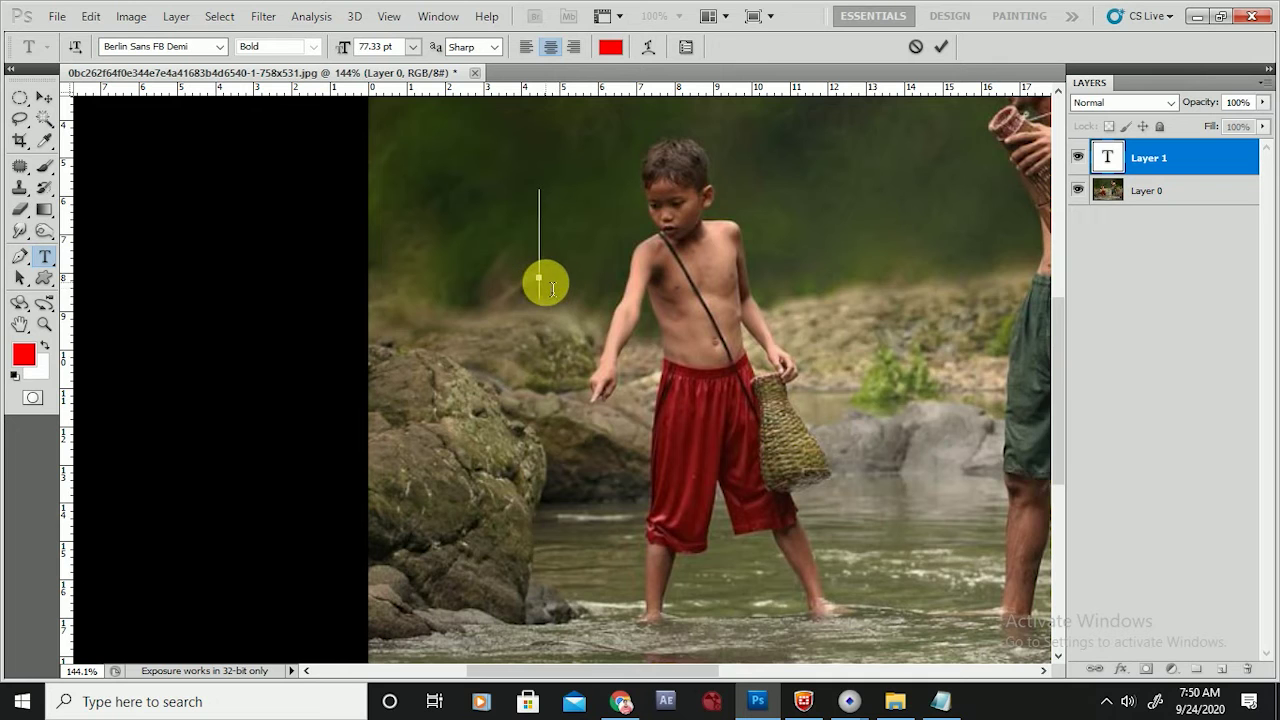
scroll(528, 290, "down", 3)
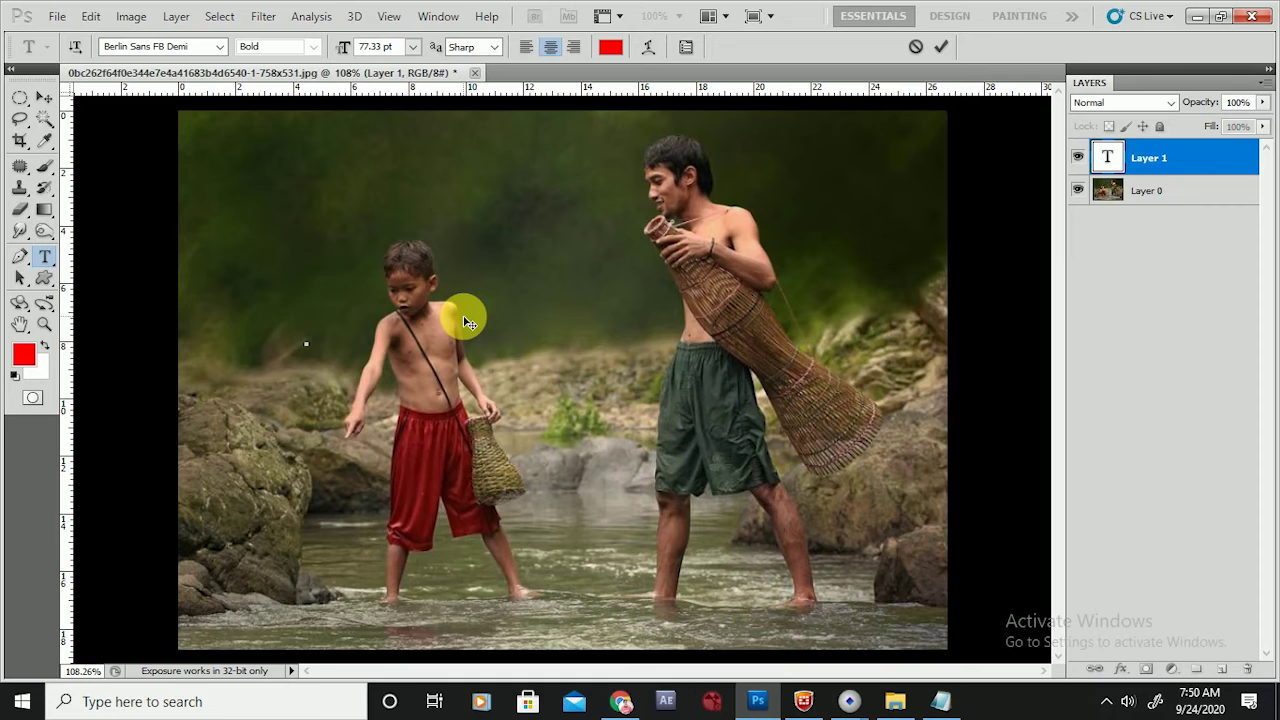
type("H ")
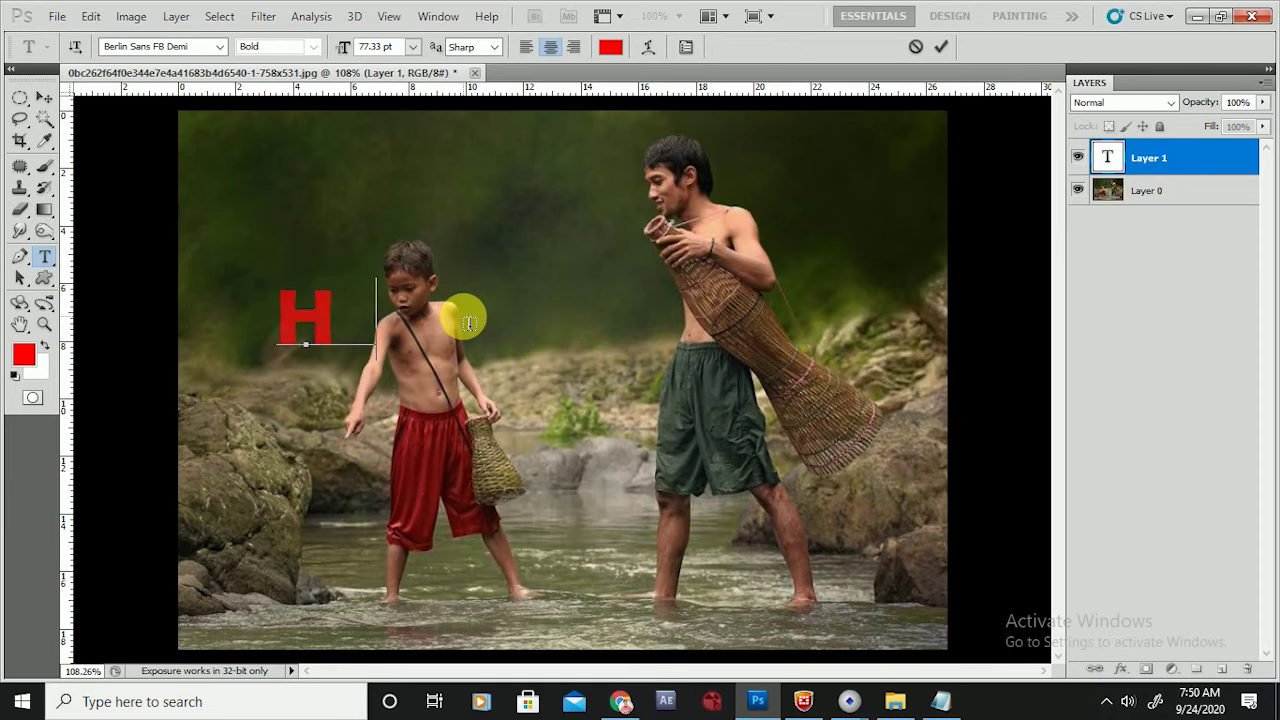
type("A P P Y")
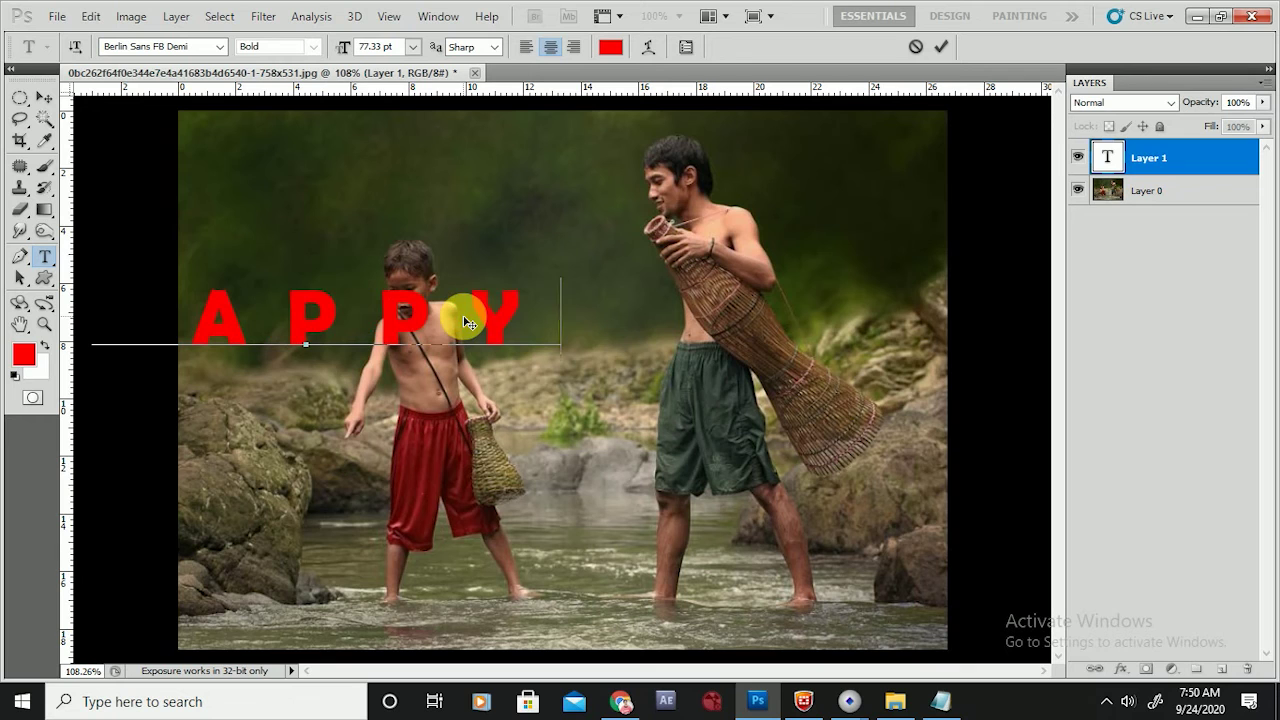
Move the HAPPY text to the middle of the photo, between the boy and the man, and reactivate the Type tool.
left_click(44, 97)
left_click_drag(392, 334, 655, 375)
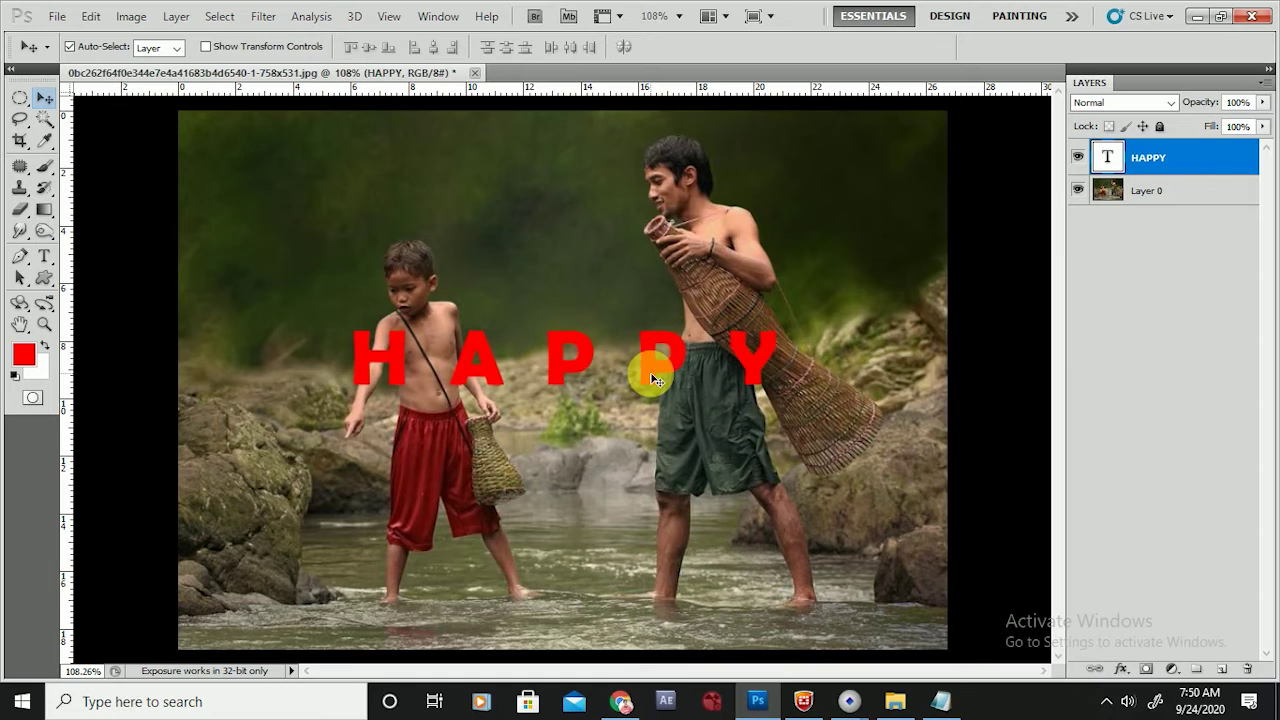
left_click(45, 259)
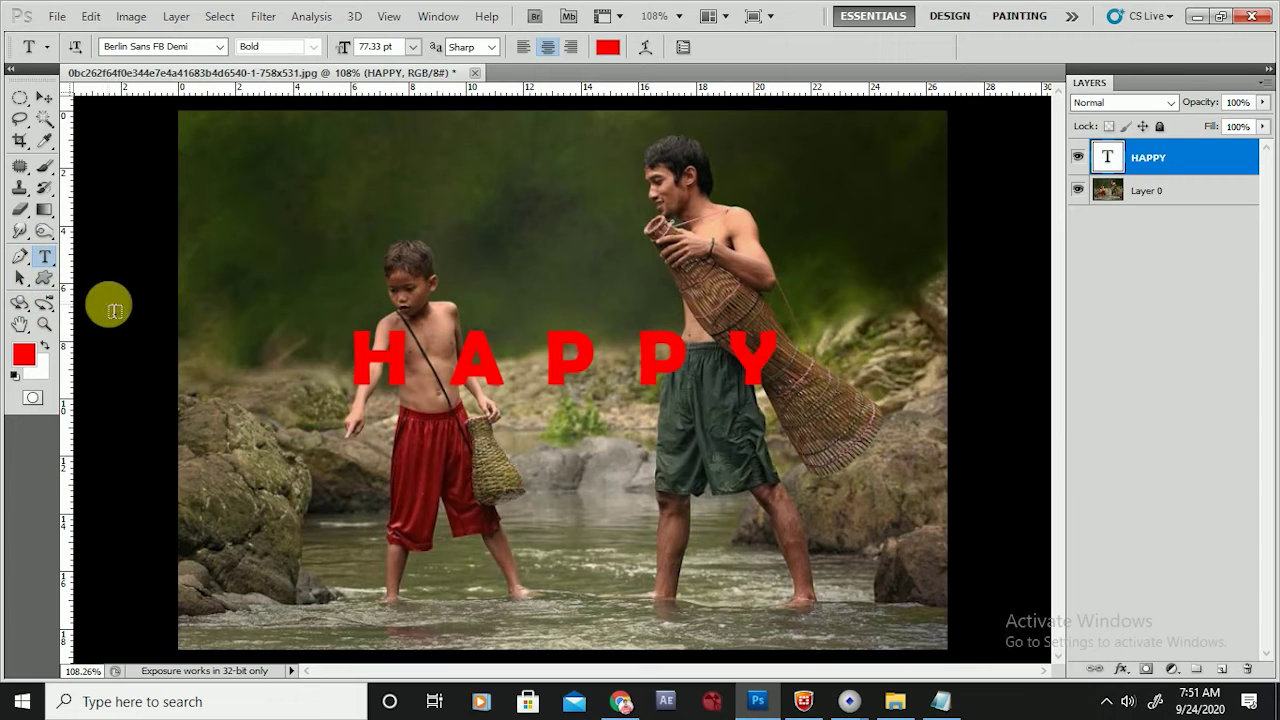
Open the HAPPY text for editing and select all of its letters.
left_click(382, 360)
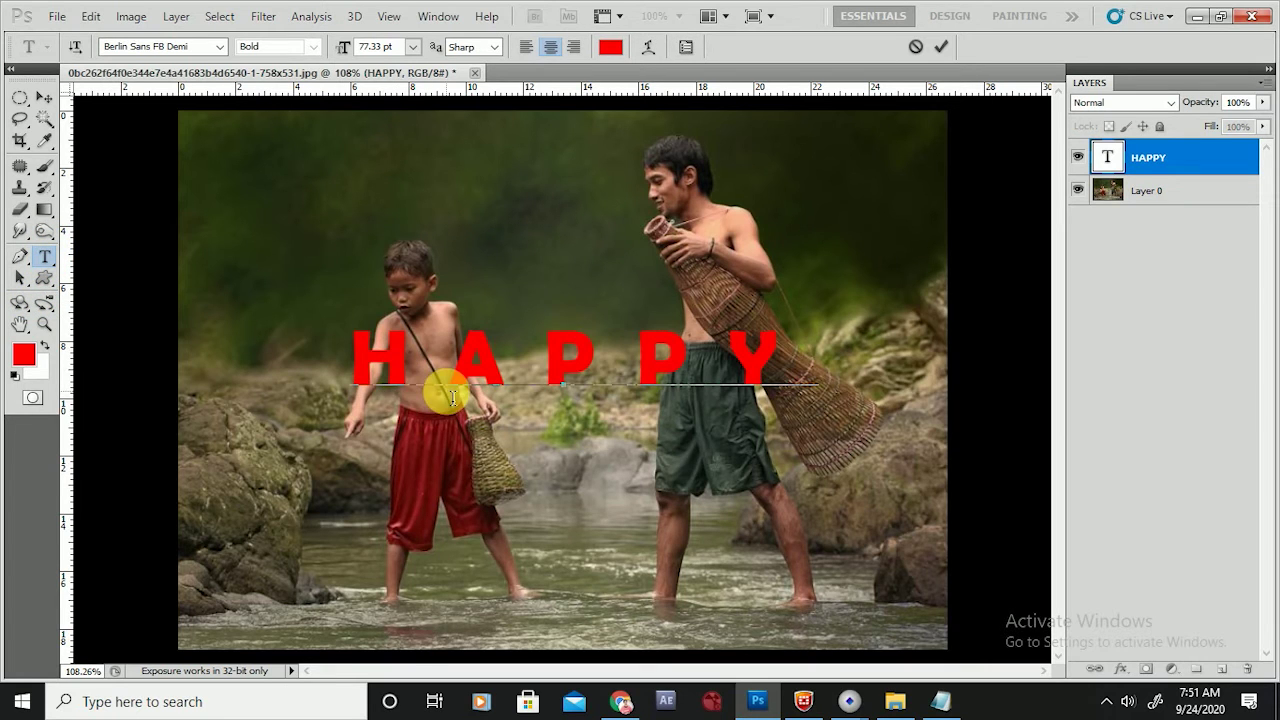
left_click_drag(352, 358, 806, 375)
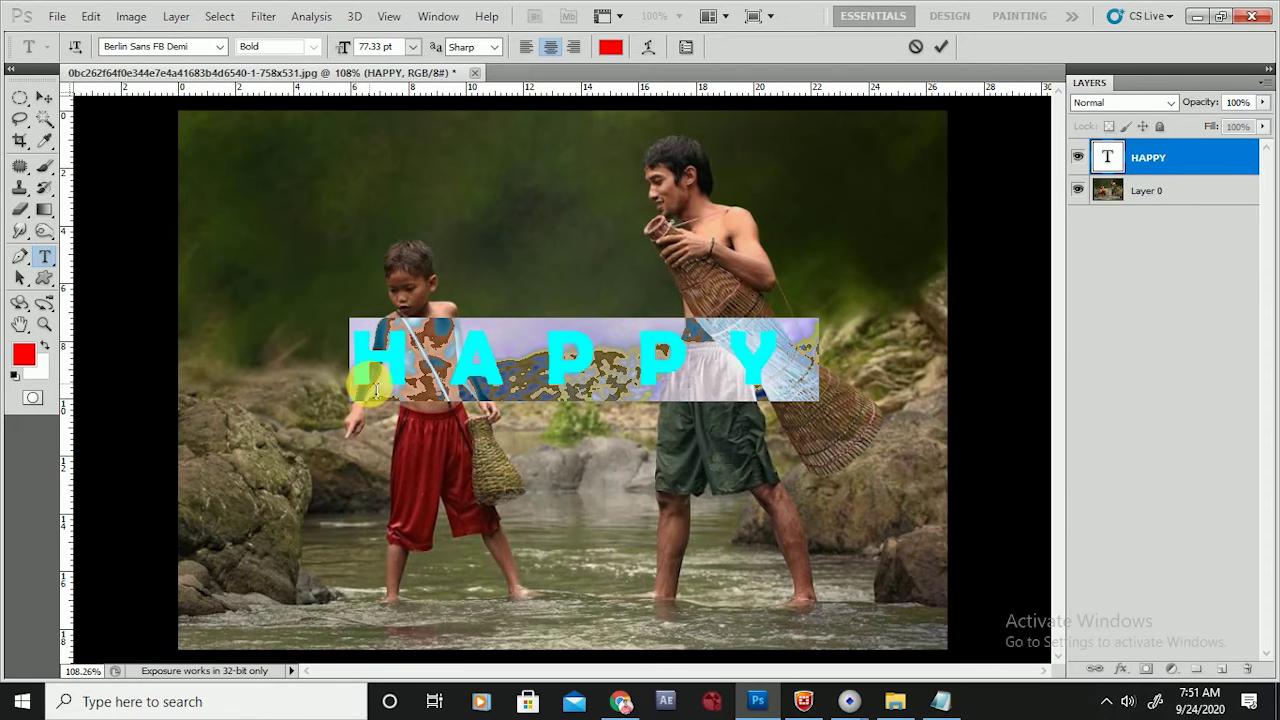
left_click(420, 368)
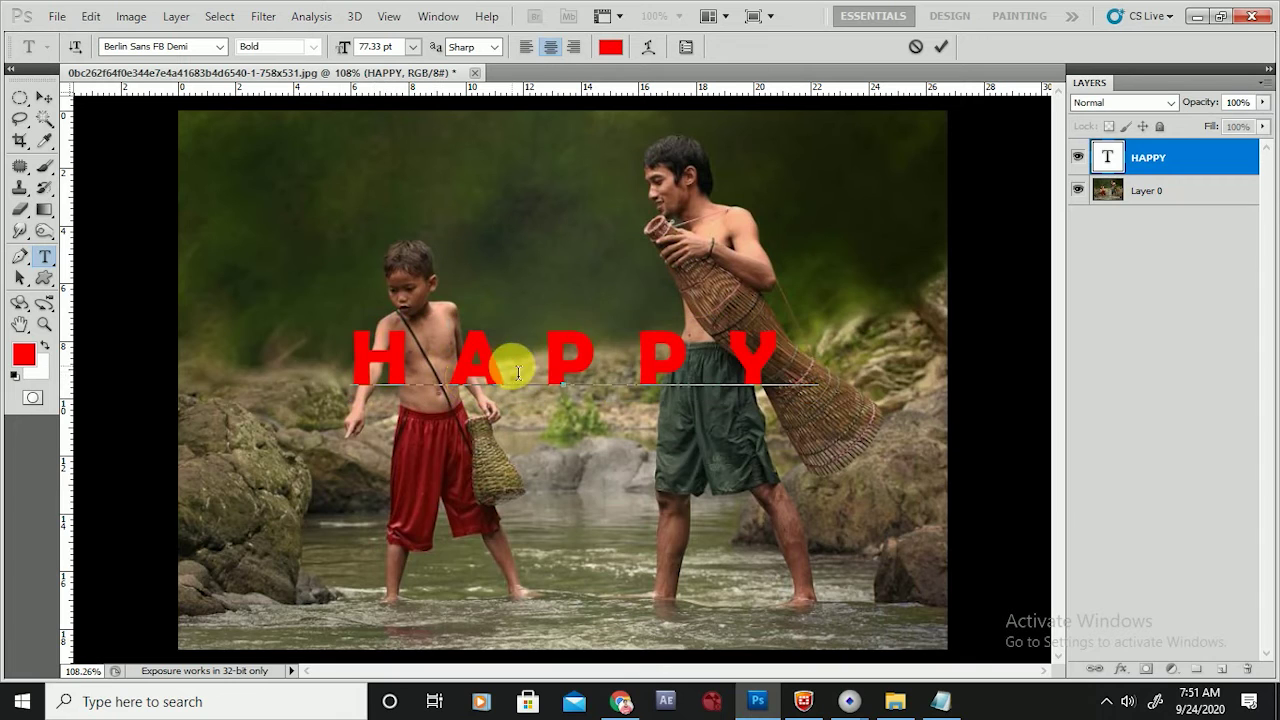
left_click(604, 372)
key("ctrl")
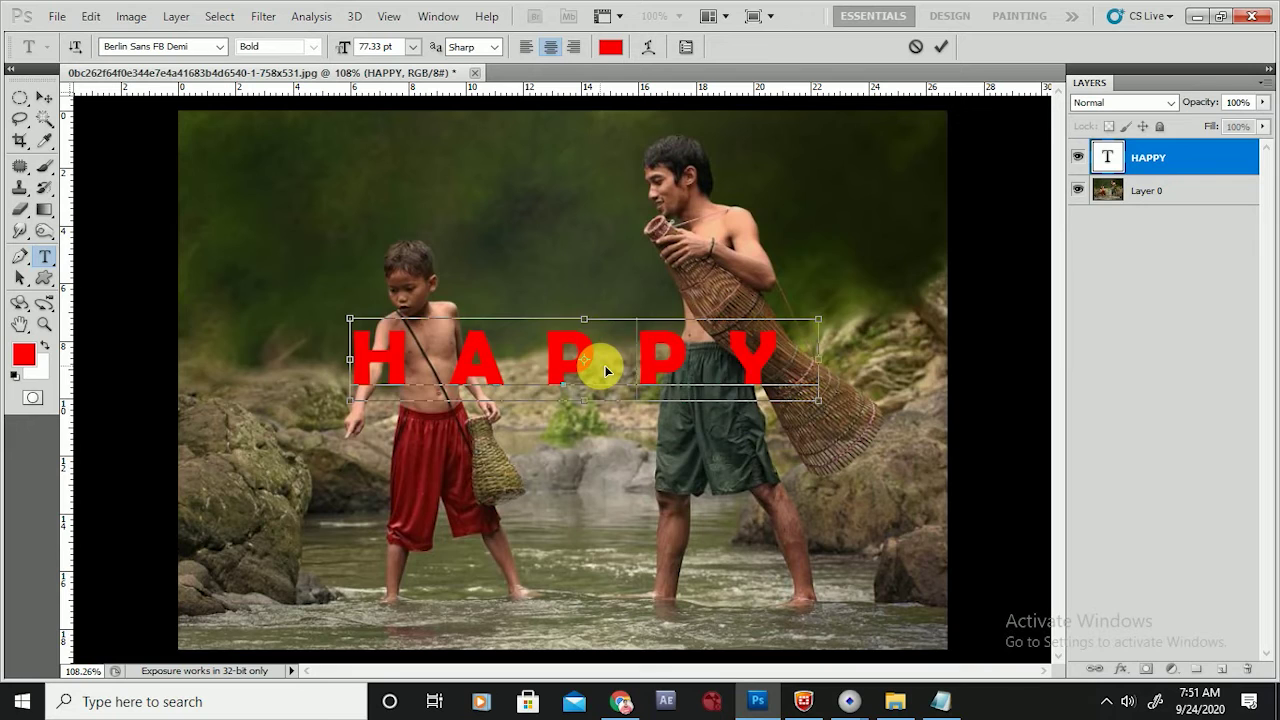
key("ctrl+a")
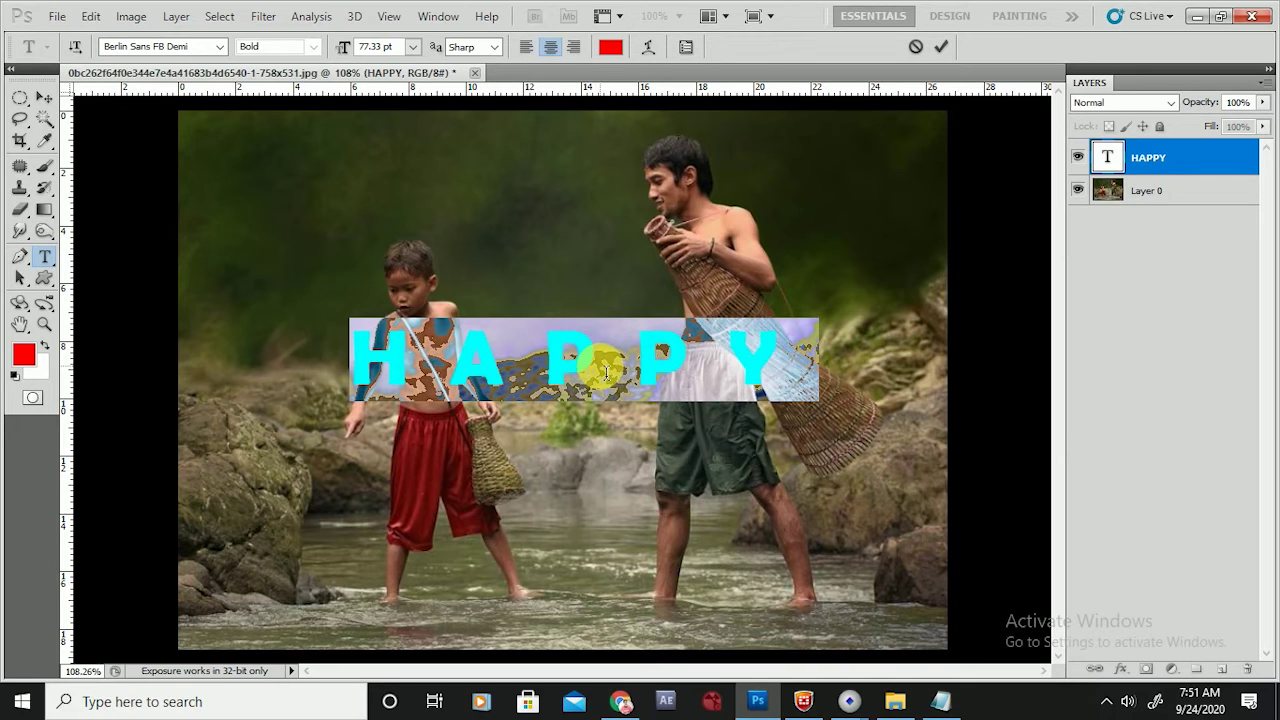
Set the HAPPY text's font to Century Schoolbook, previewing the fonts in the list from Brush Script MT onward.
left_click(203, 54)
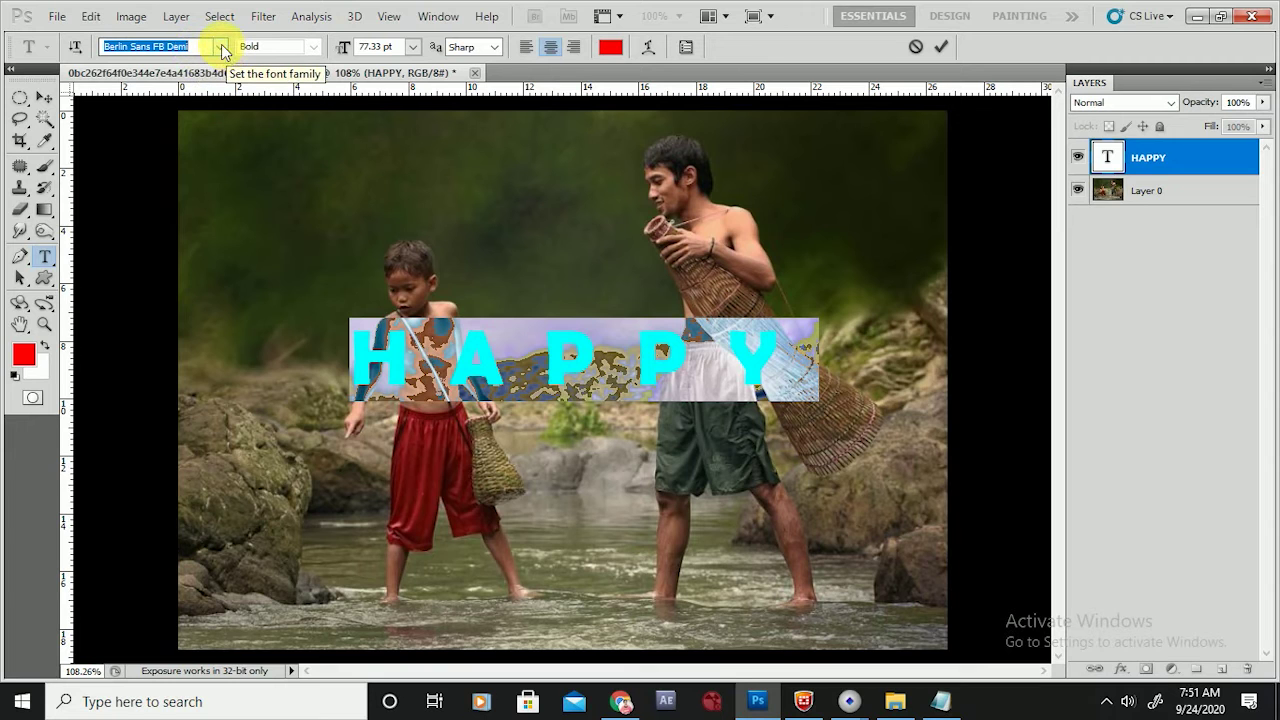
left_click(222, 47)
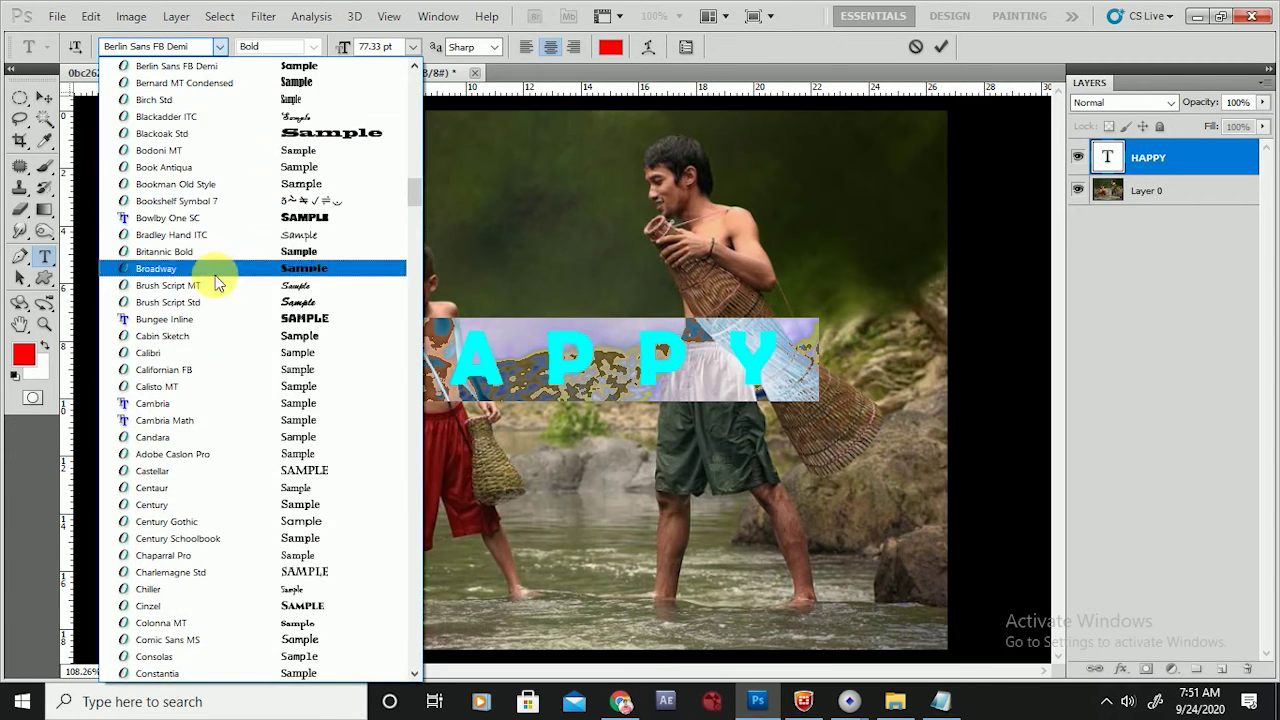
left_click(215, 280)
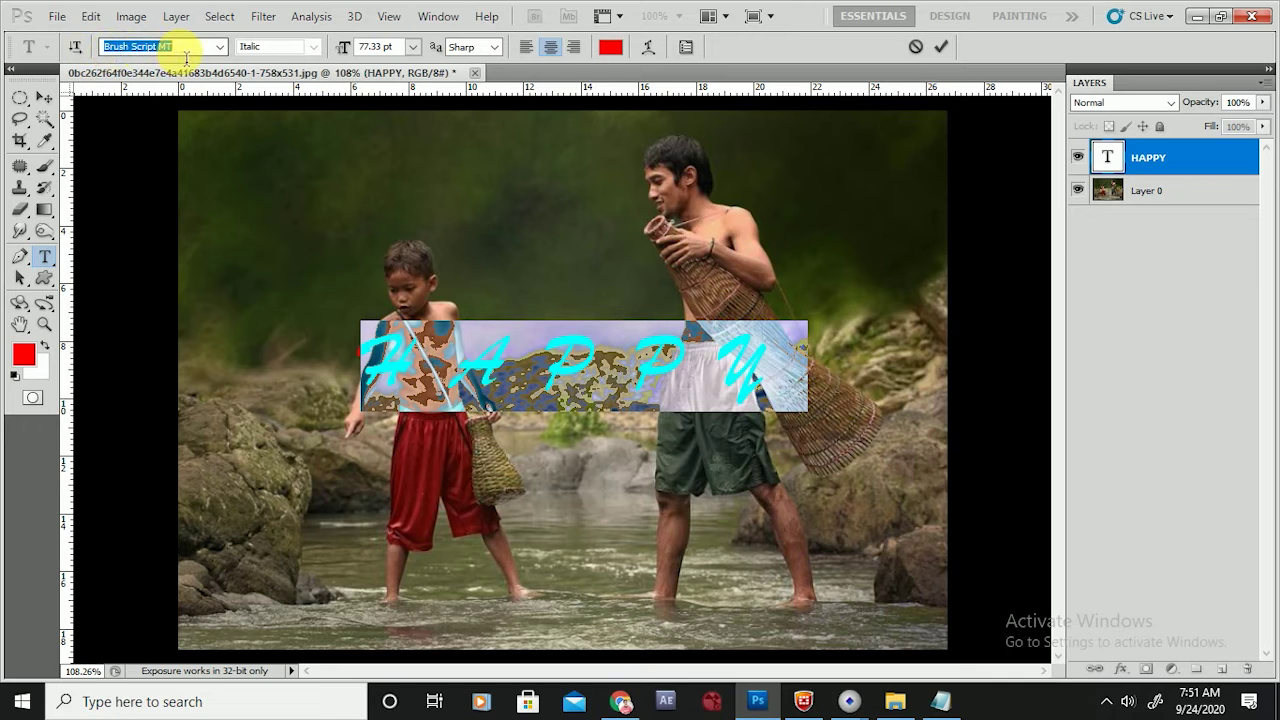
key("Down")
key("Down")
key("Down")
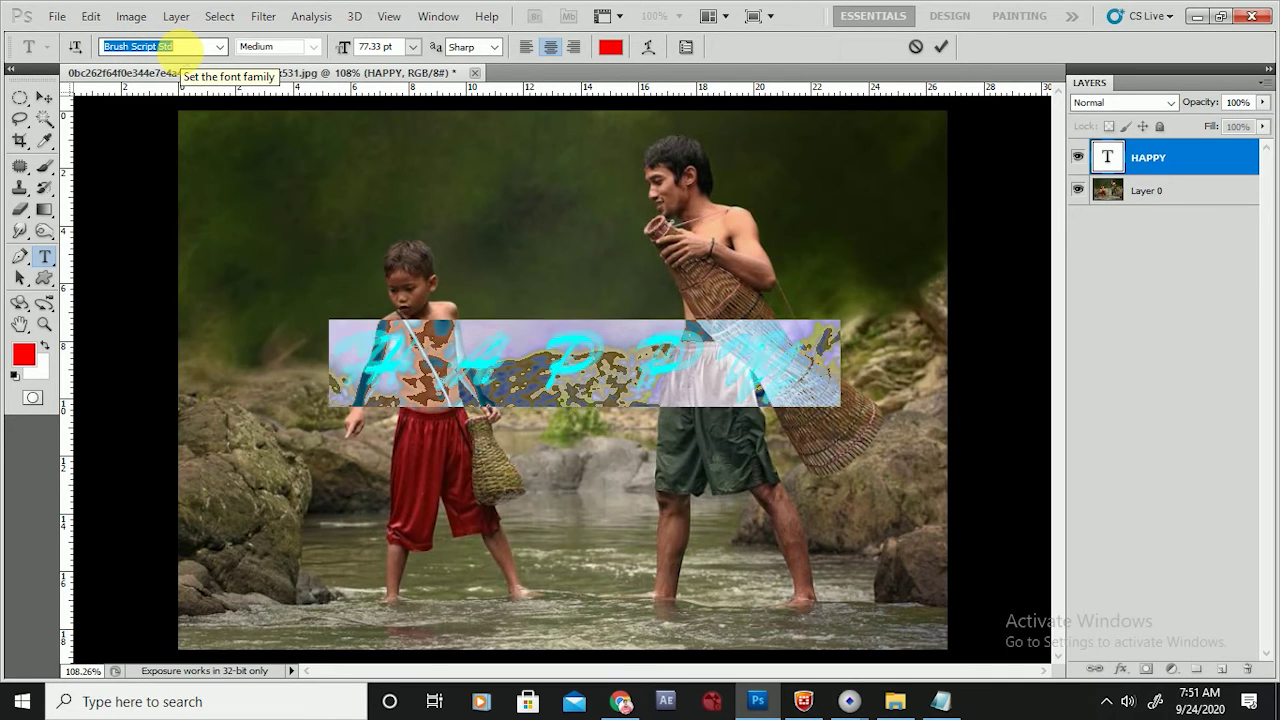
key("Down")
key("Down")
key("Down")
key("Down")
key("Down")
key("Down")
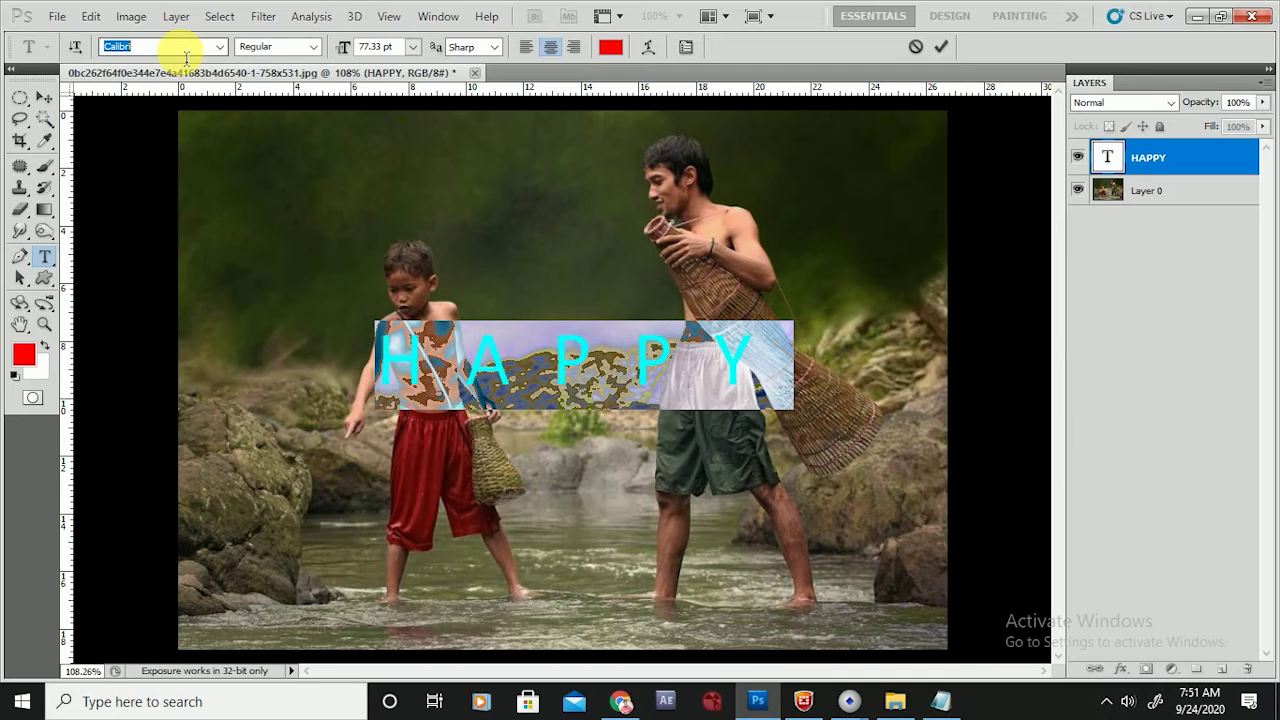
key("Down")
key("Down")
key("Down")
key("Down")
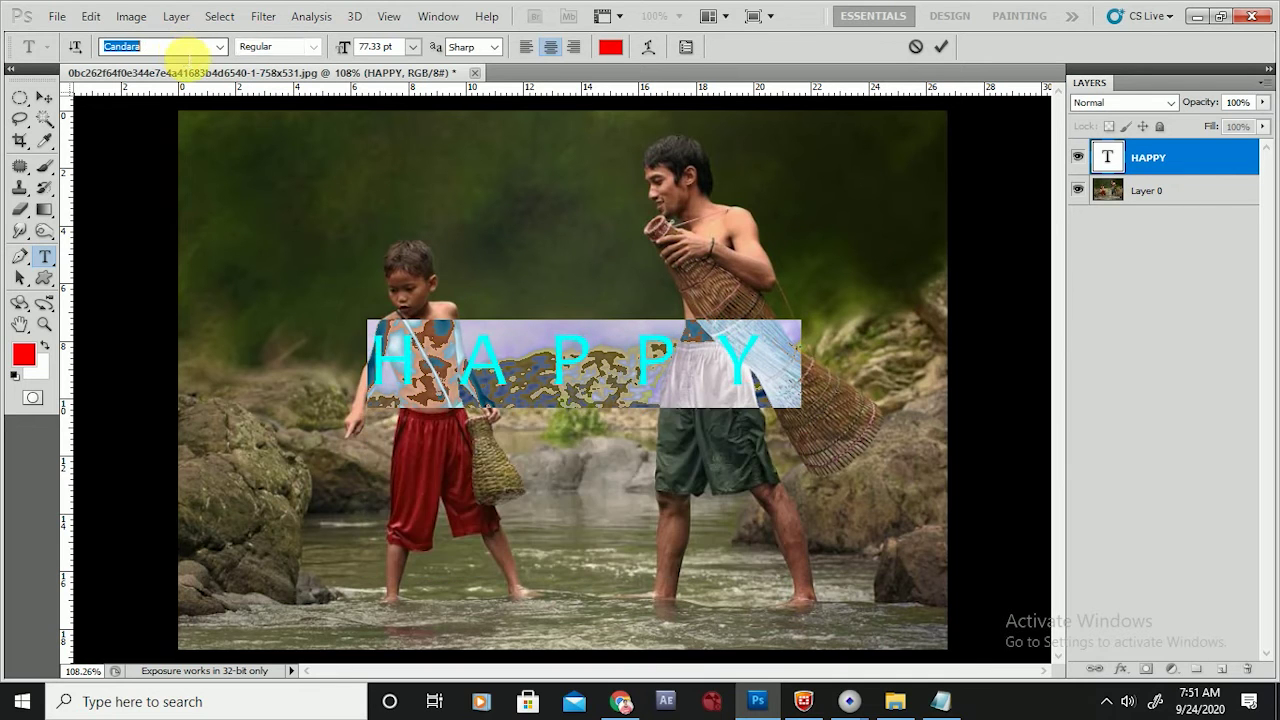
key("Down")
key("Down")
key("Down")
key("Down")
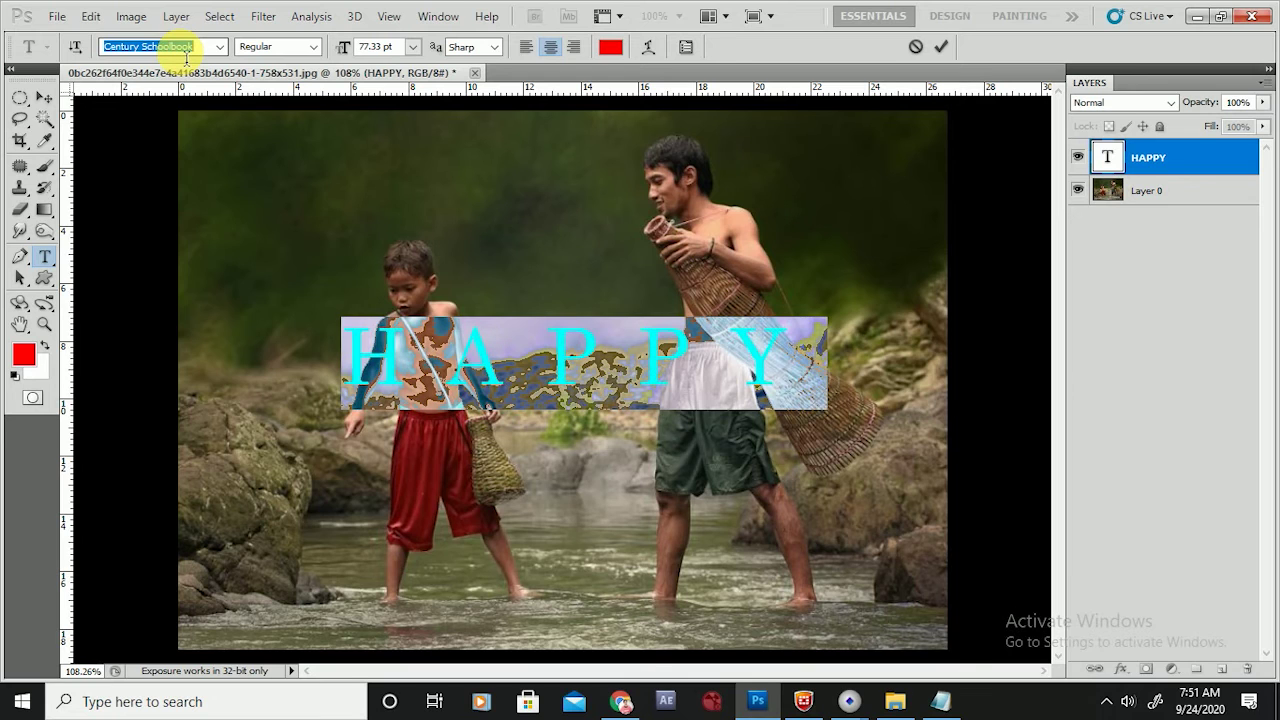
Preview the Italic, Bold and Regular styles on the HAPPY text and set its style to Bold Italic.
left_click(305, 42)
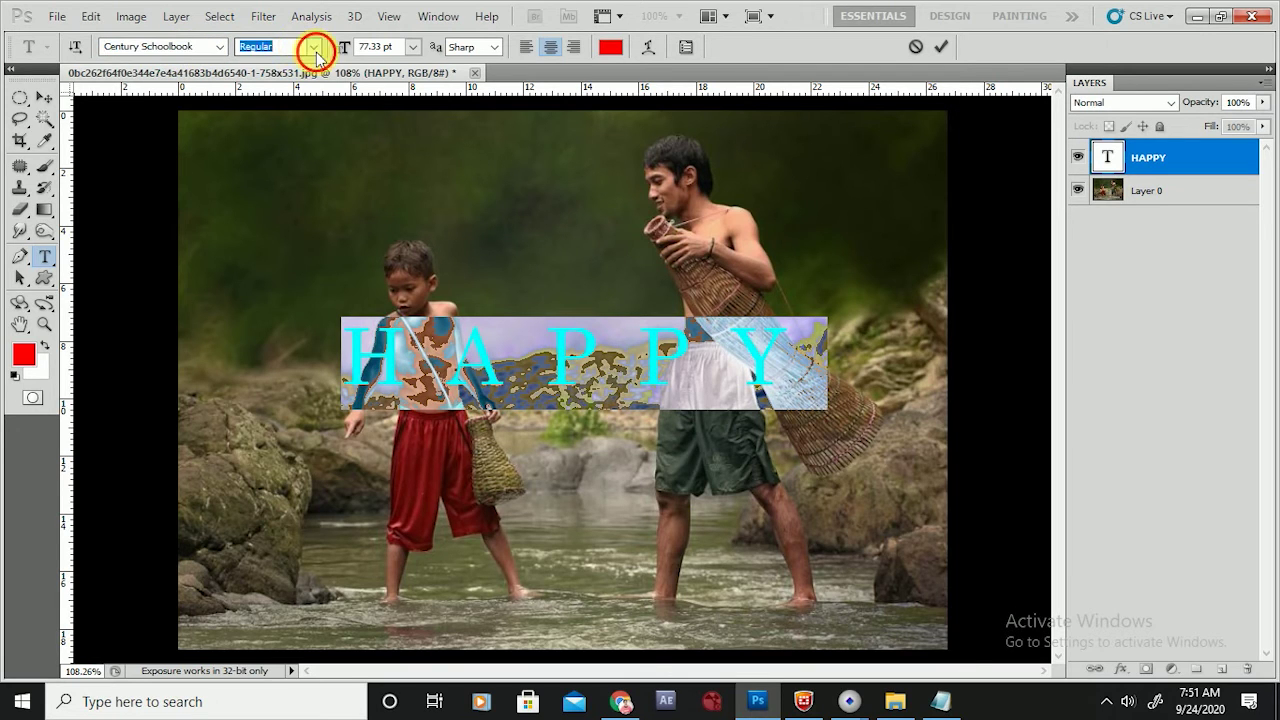
left_click(314, 47)
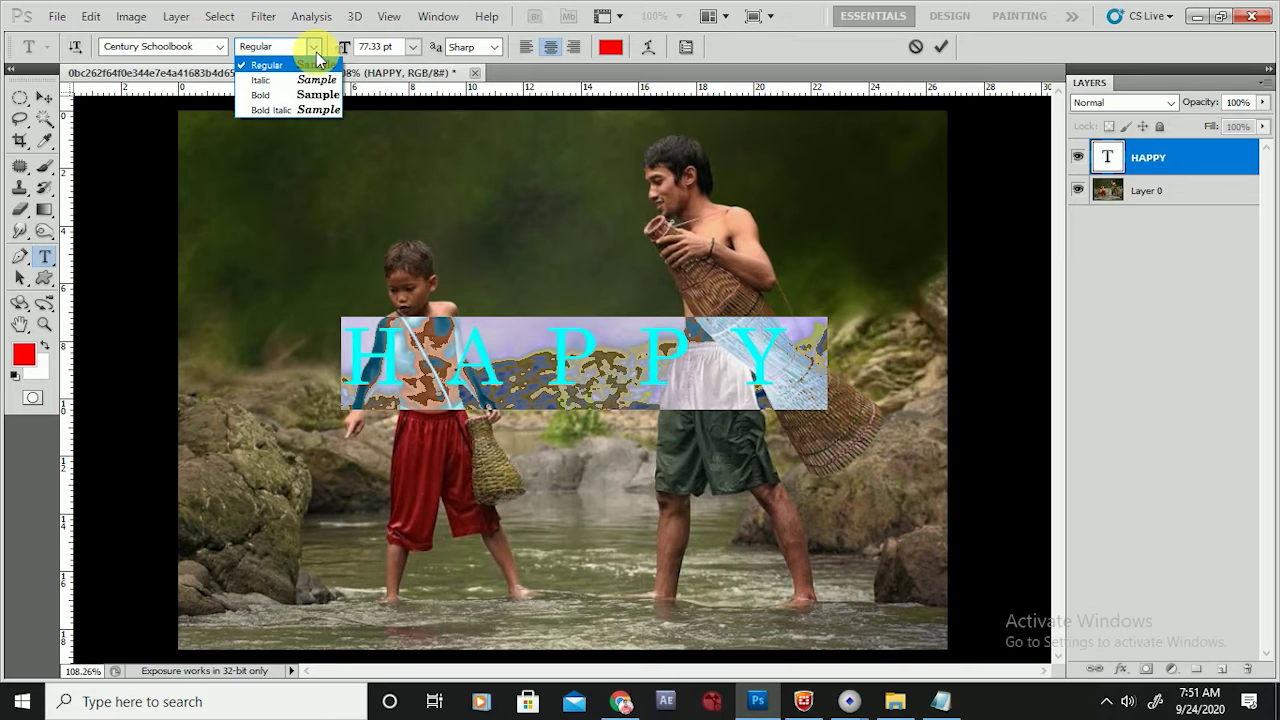
left_click(266, 81)
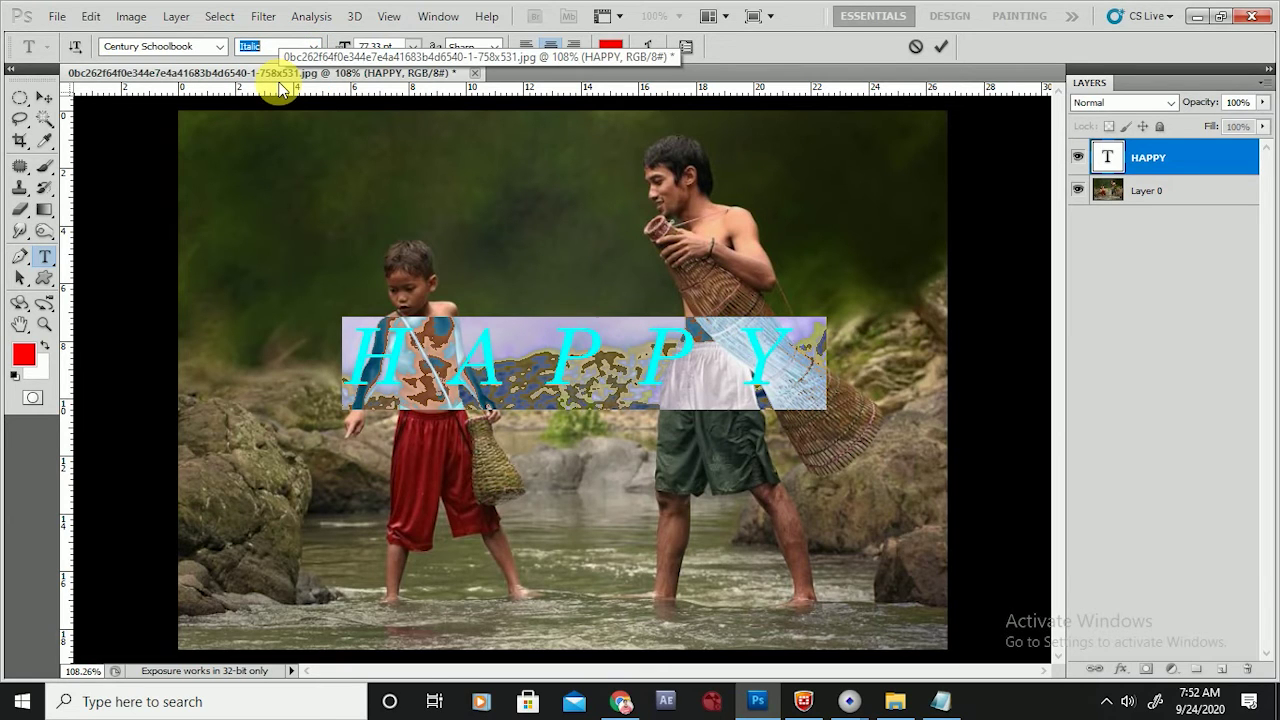
left_click(315, 50)
left_click(271, 94)
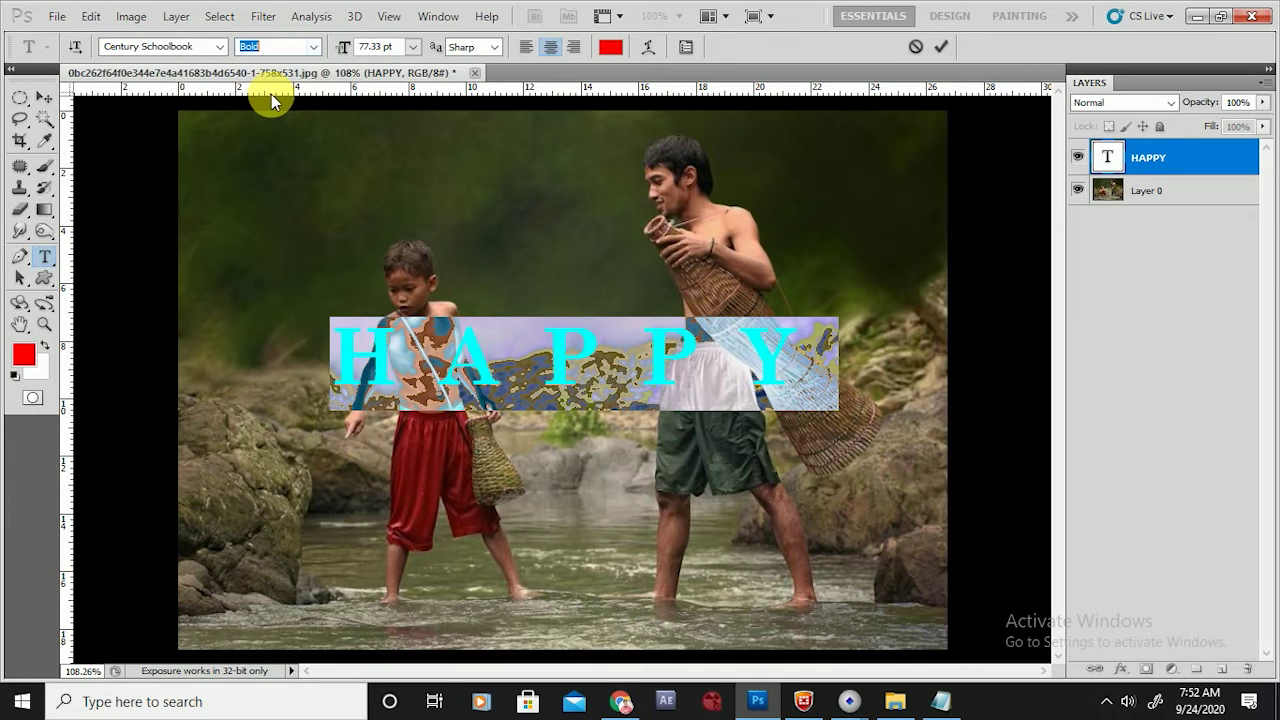
left_click(313, 46)
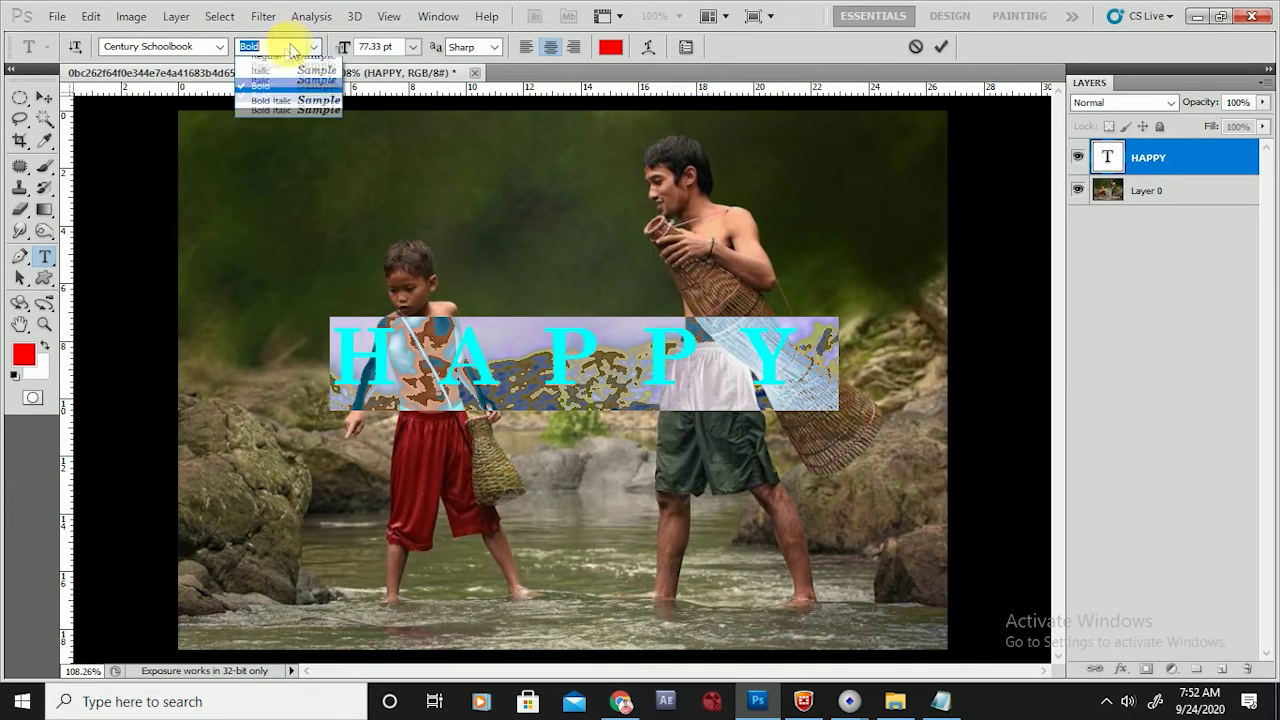
left_click(263, 60)
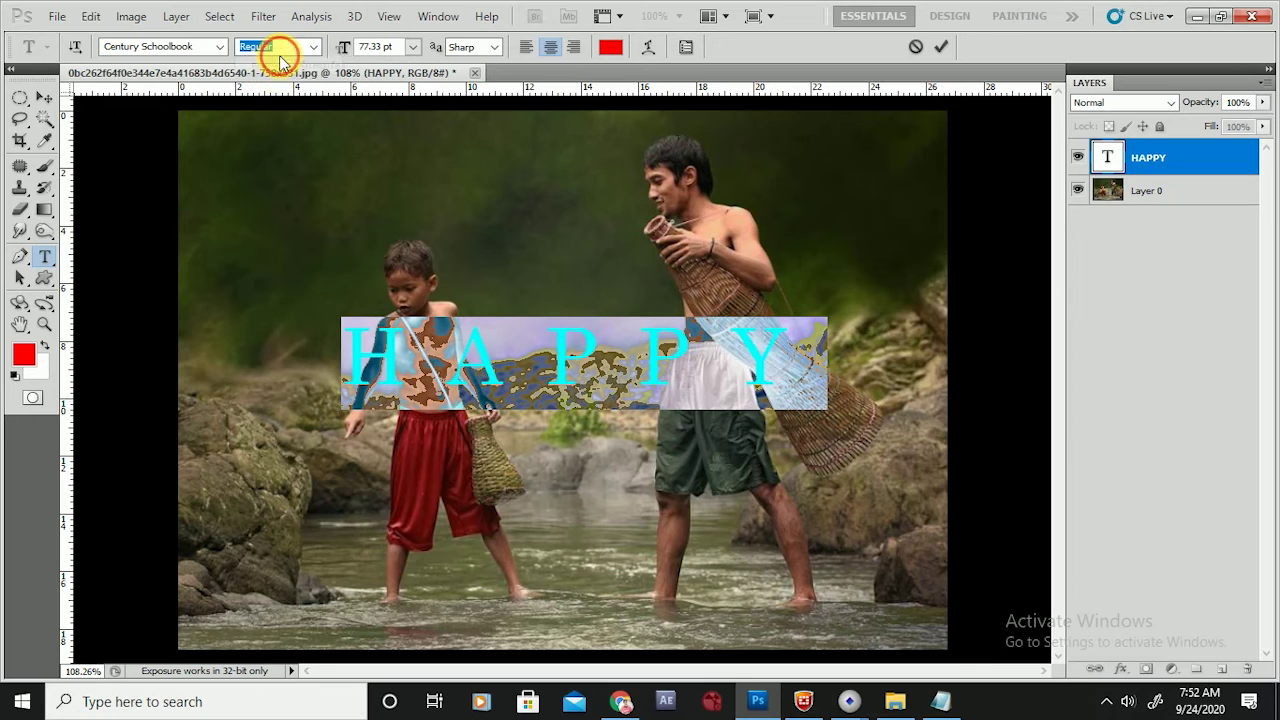
left_click(313, 46)
left_click(262, 96)
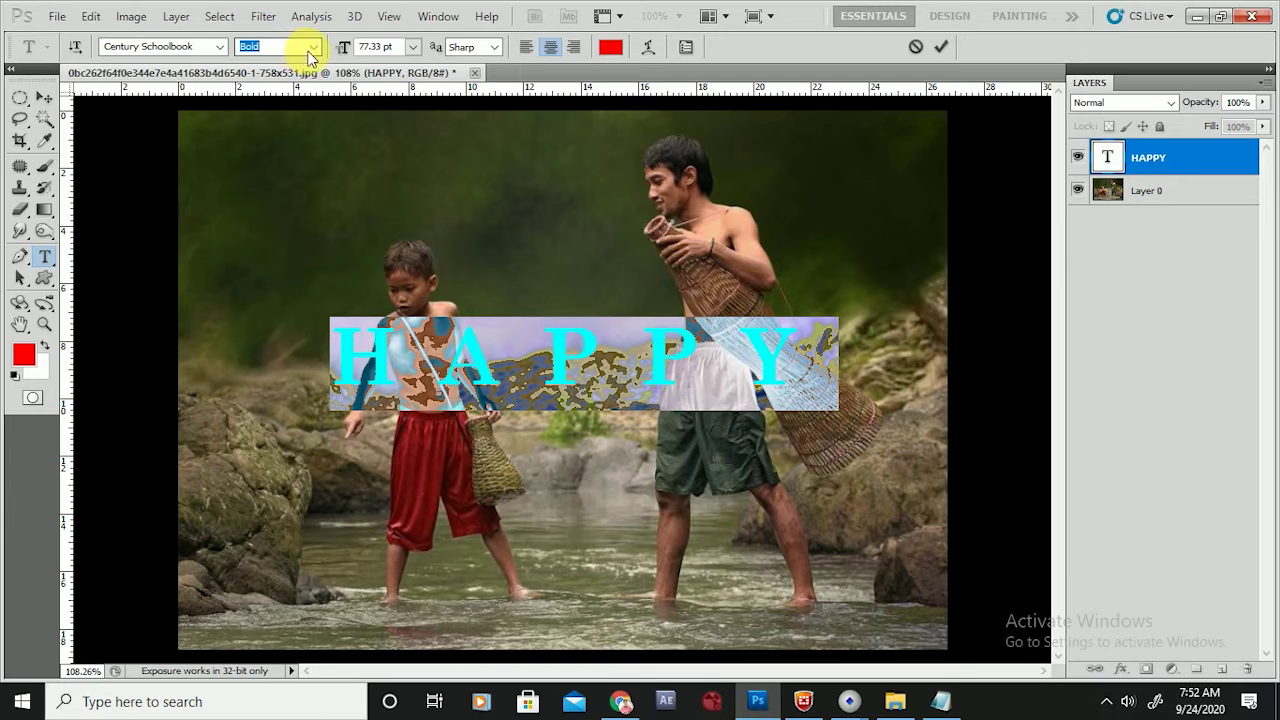
left_click(311, 50)
left_click(264, 110)
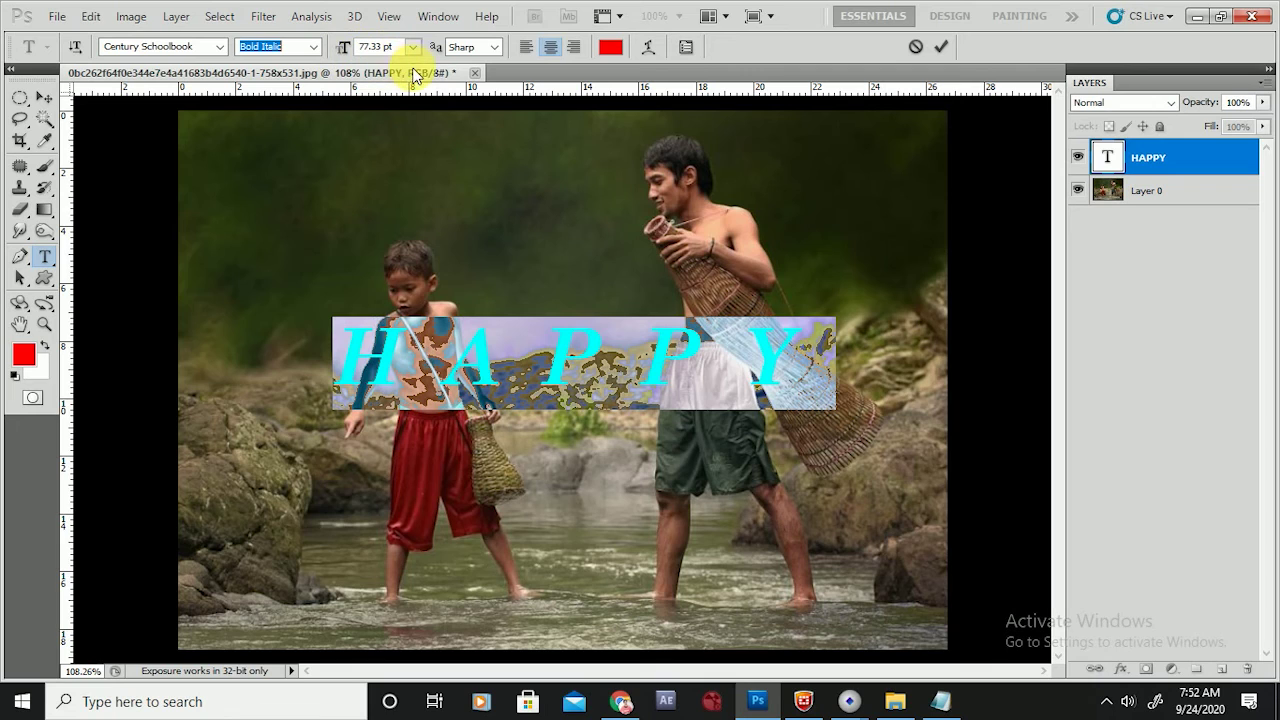
Increase the HAPPY text's font size to 109.33 pt and choose Sharp anti-aliasing.
left_click(376, 47)
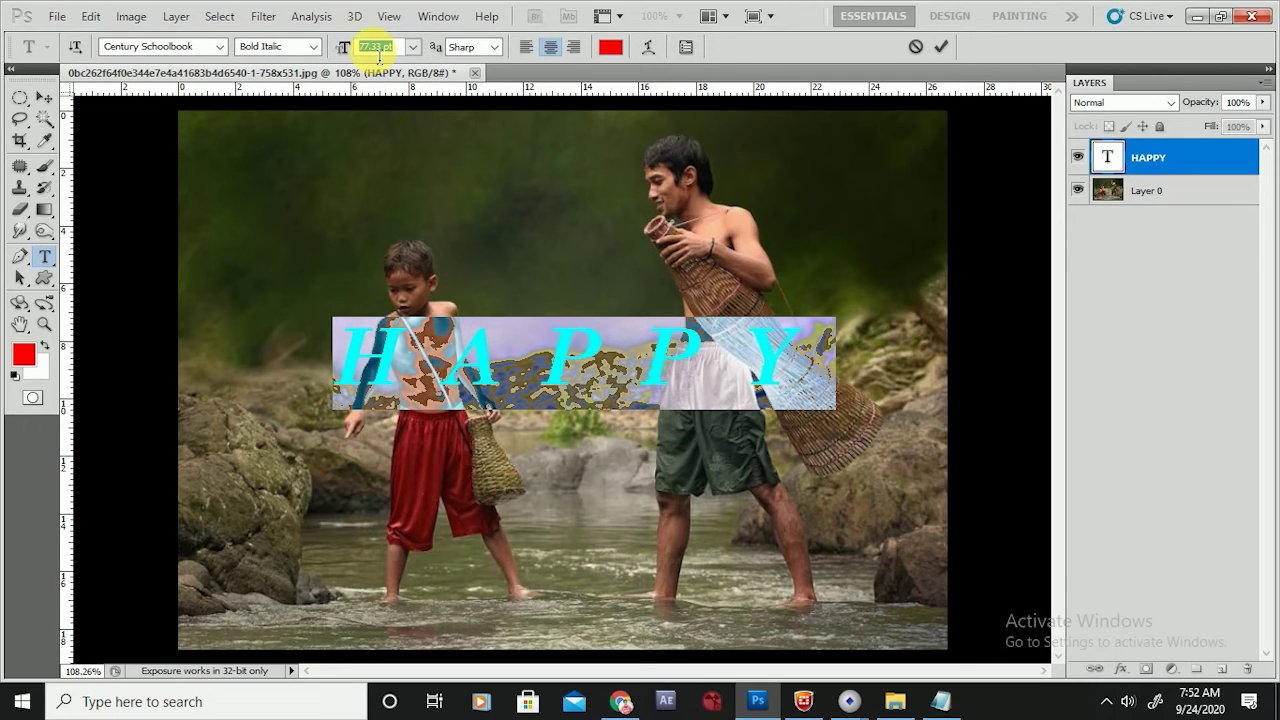
key("Up")
key("Up")
key("Up")
key("Up")
key("Up")
key("Up")
key("Up")
key("Up")
key("Up")
key("Up")
key("Up")
key("Up")
key("Up")
key("Up")
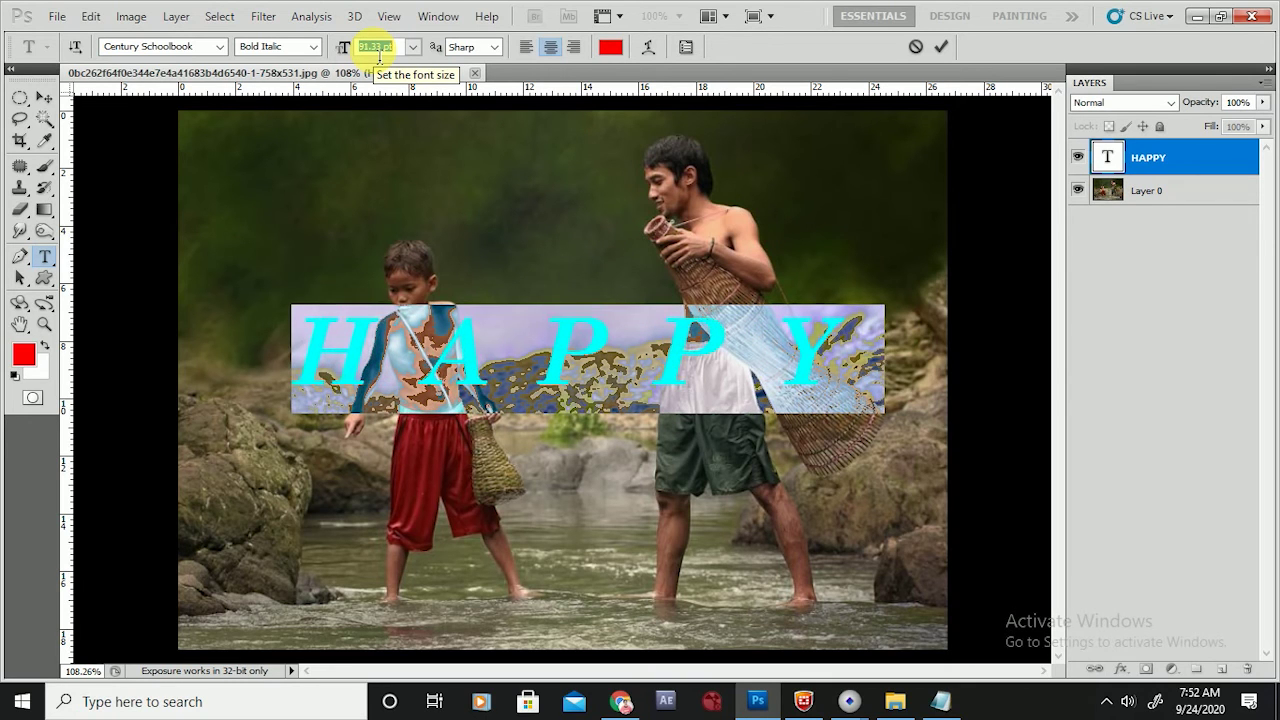
key("Up")
key("Up")
key("Up")
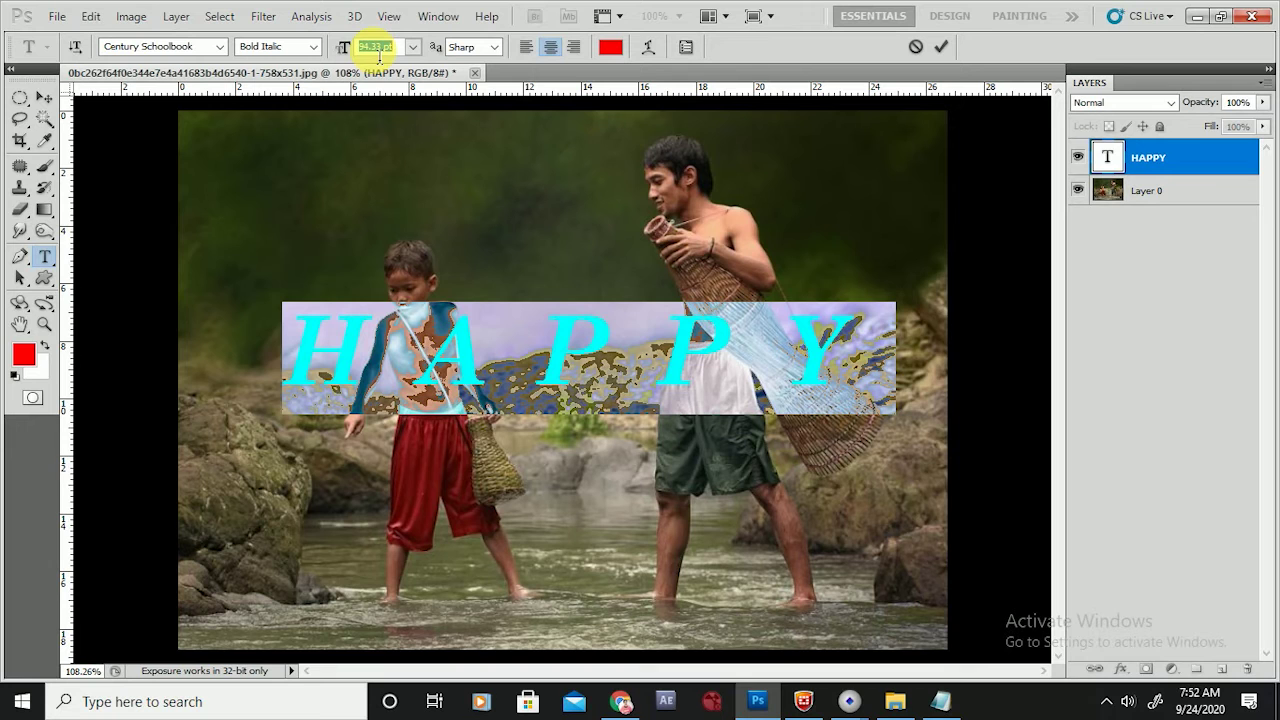
key("Up")
key("Up")
key("Up")
key("Up")
key("Up")
key("Up")
key("Up")
key("Up")
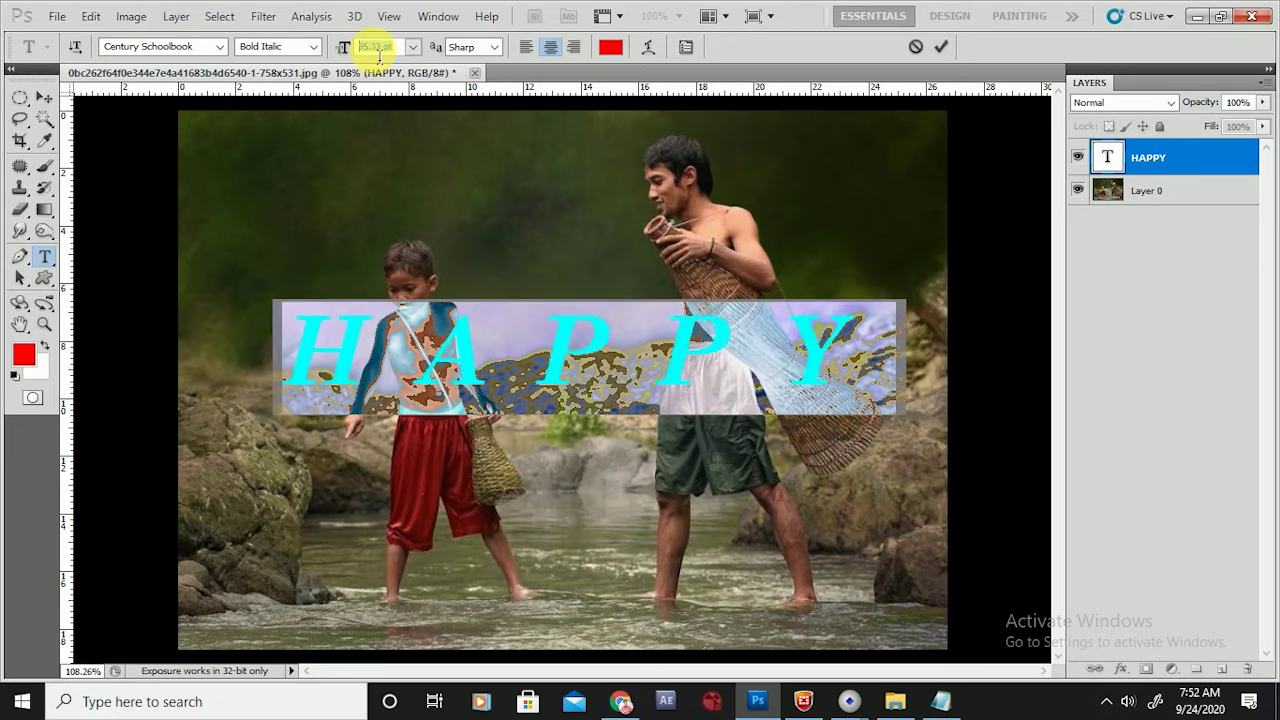
key("Up")
key("Up")
key("Up")
key("Up")
key("Up")
key("Up")
key("Up")
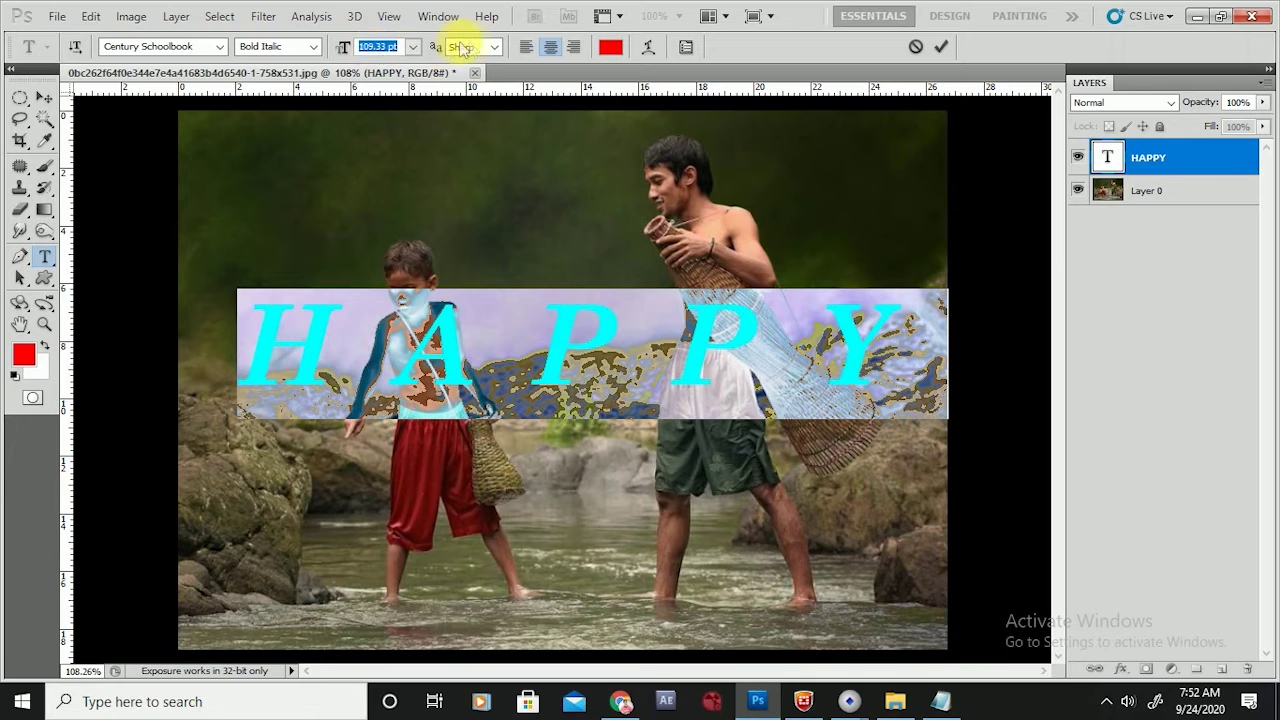
left_click(491, 48)
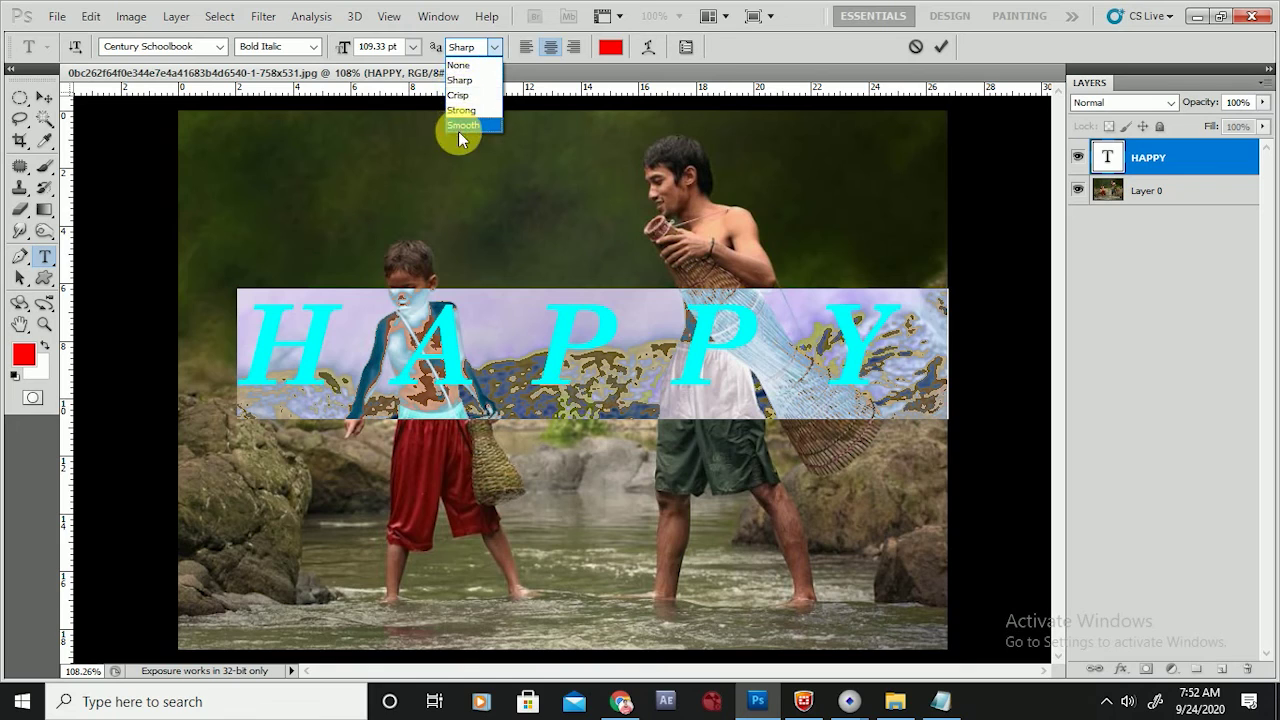
left_click(460, 86)
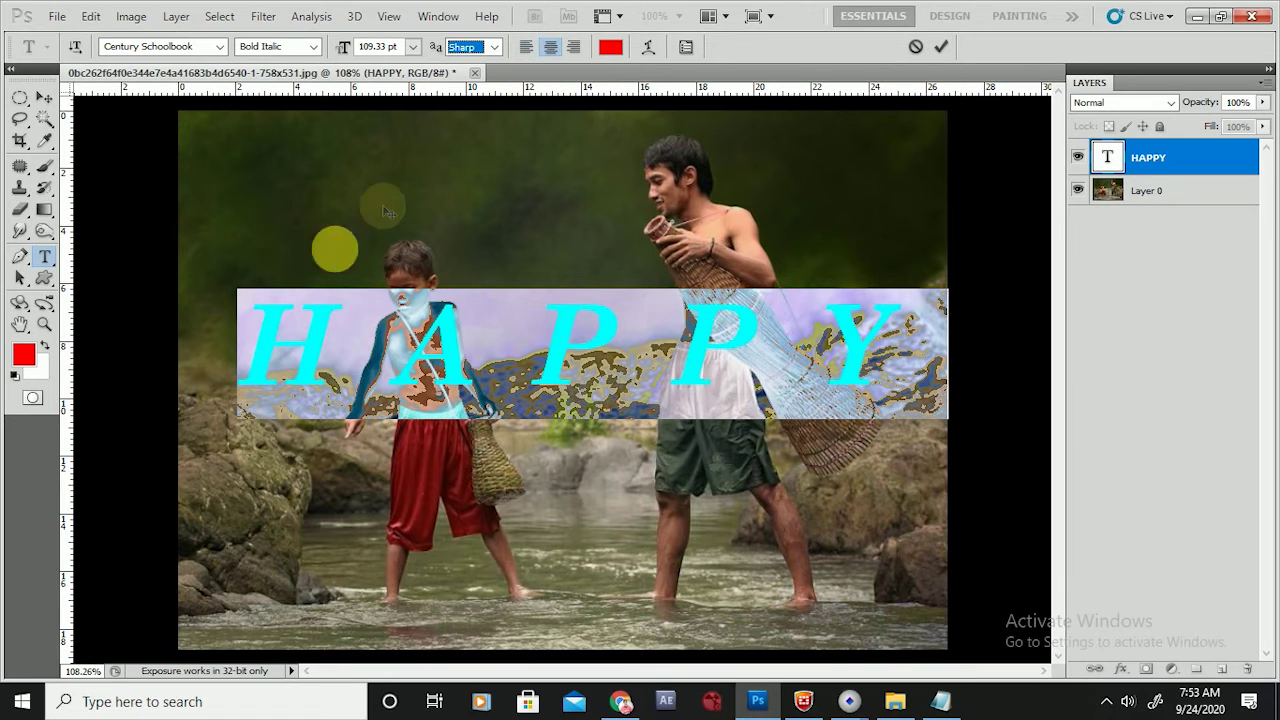
Try left and right alignment on the HAPPY text and return it to centre alignment.
left_click(525, 47)
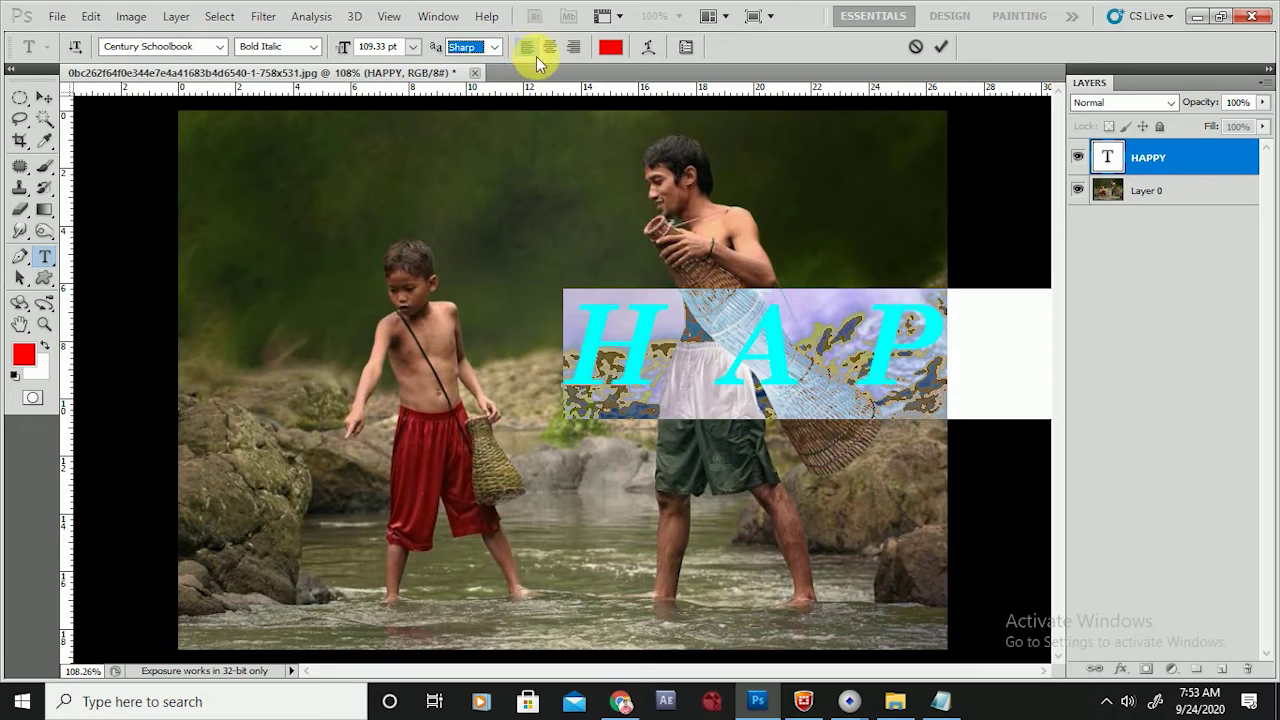
left_click(550, 47)
left_click(573, 47)
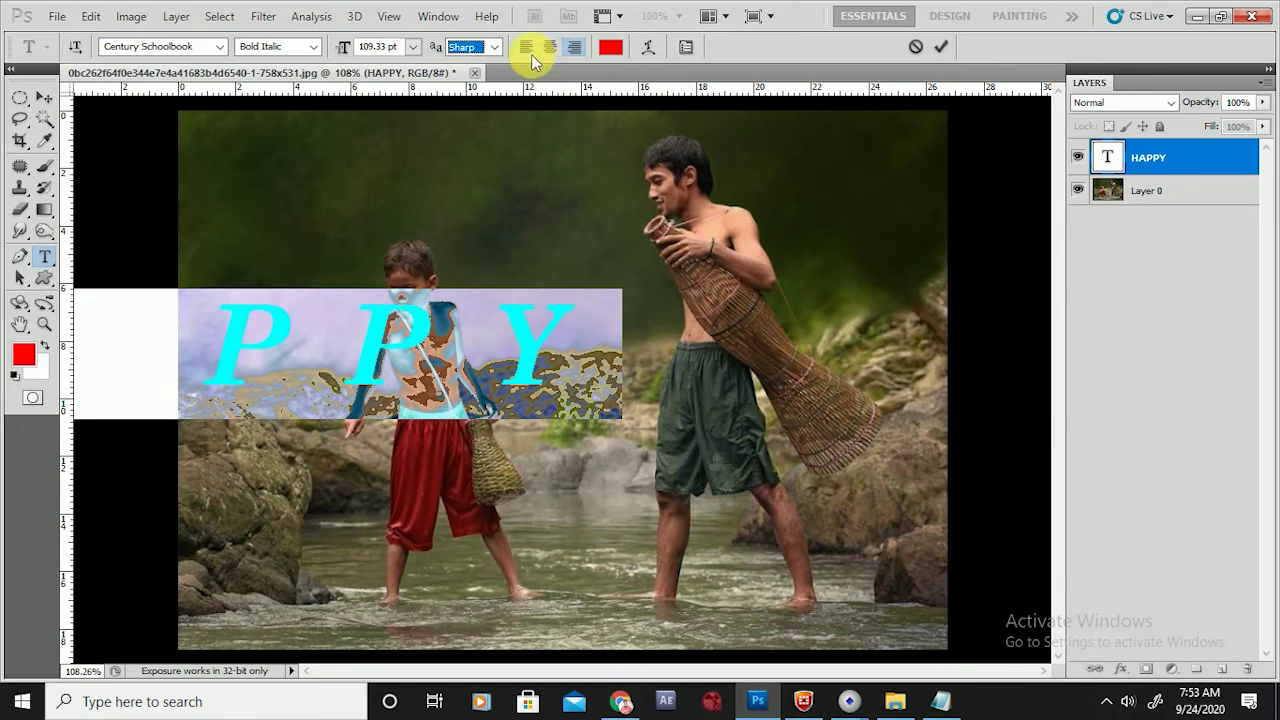
left_click(527, 48)
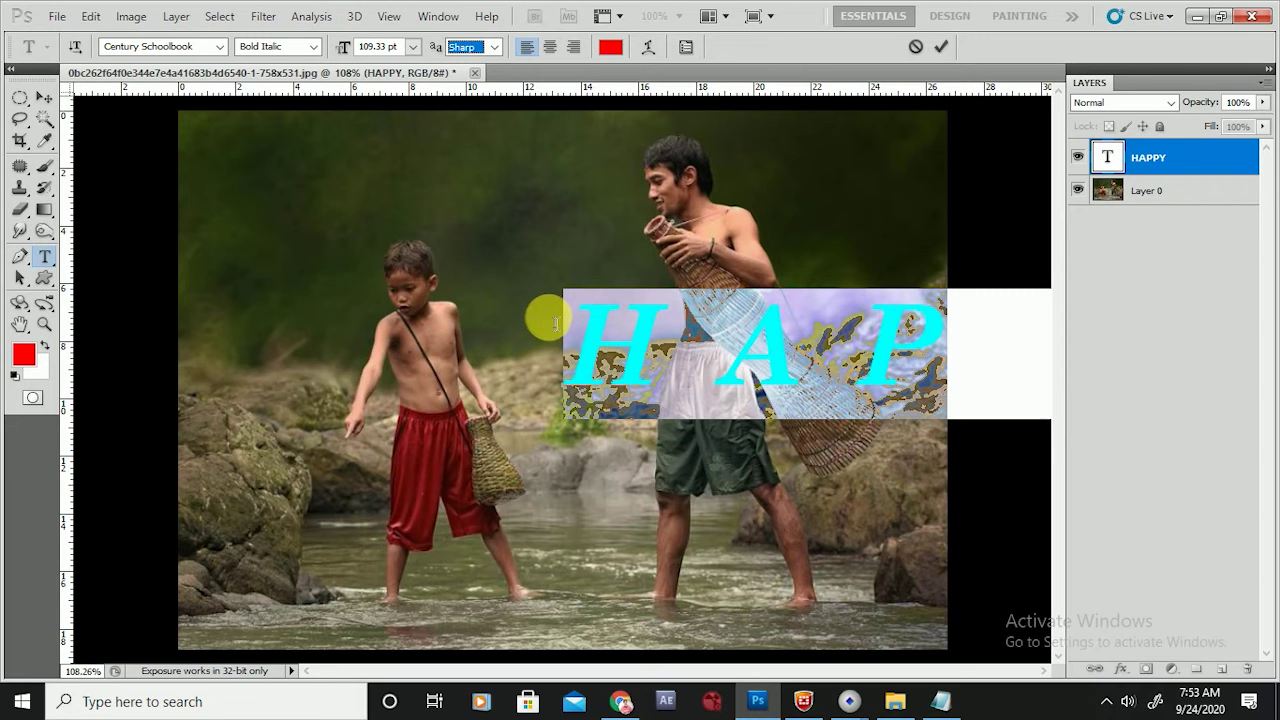
left_click(550, 47)
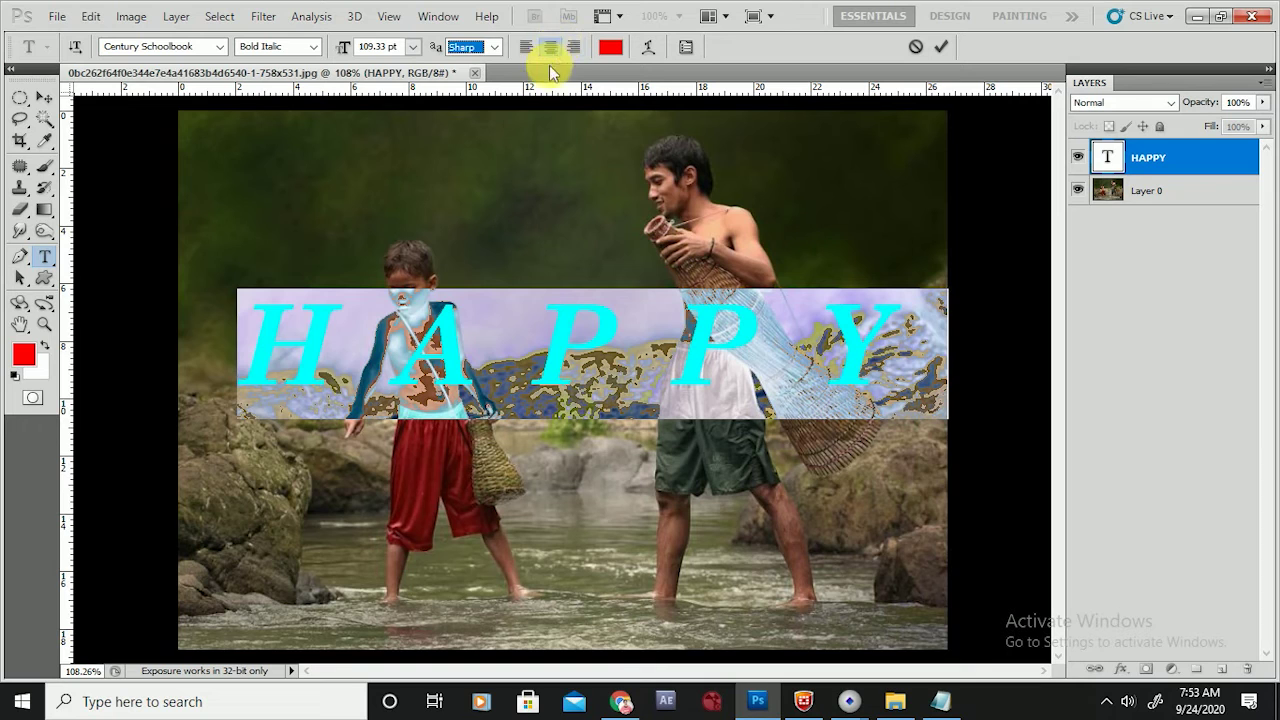
left_click(526, 48)
left_click(550, 47)
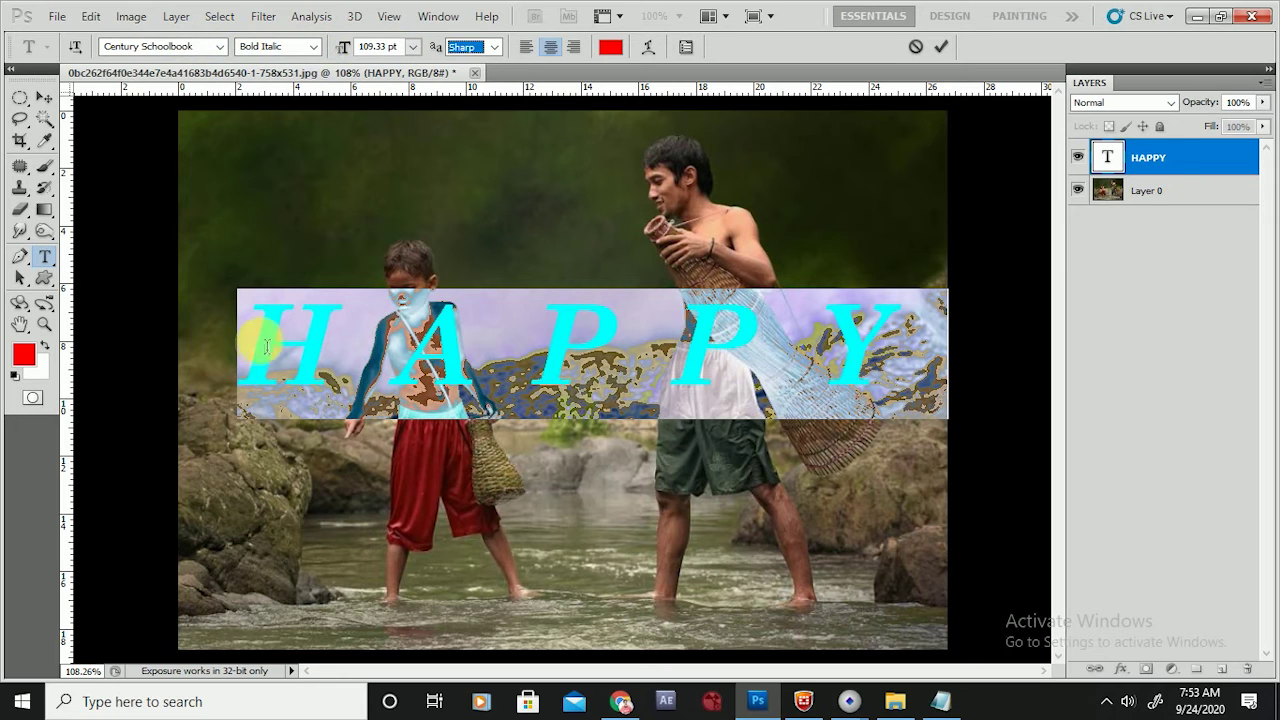
Try to apply the Bold style to HAPPY without any letters selected, and reselect the whole word.
left_click(346, 348)
left_click(265, 46)
left_click(312, 50)
left_click(292, 94)
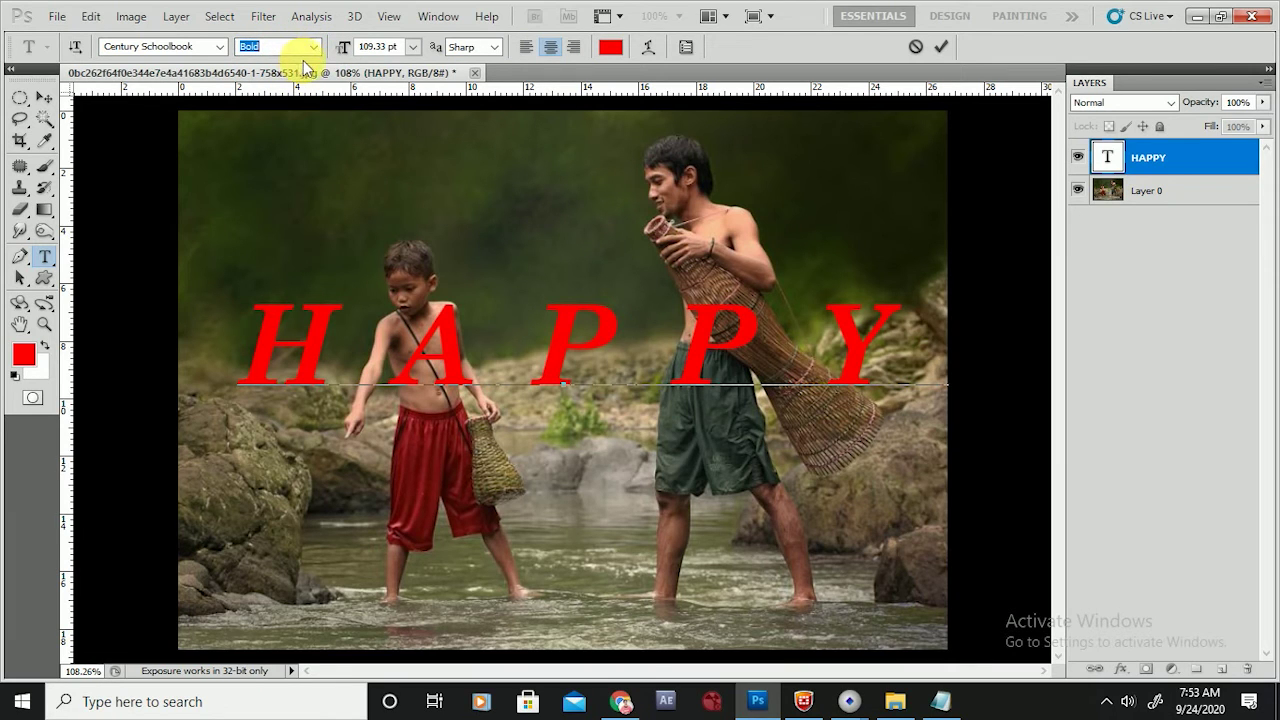
left_click(332, 378)
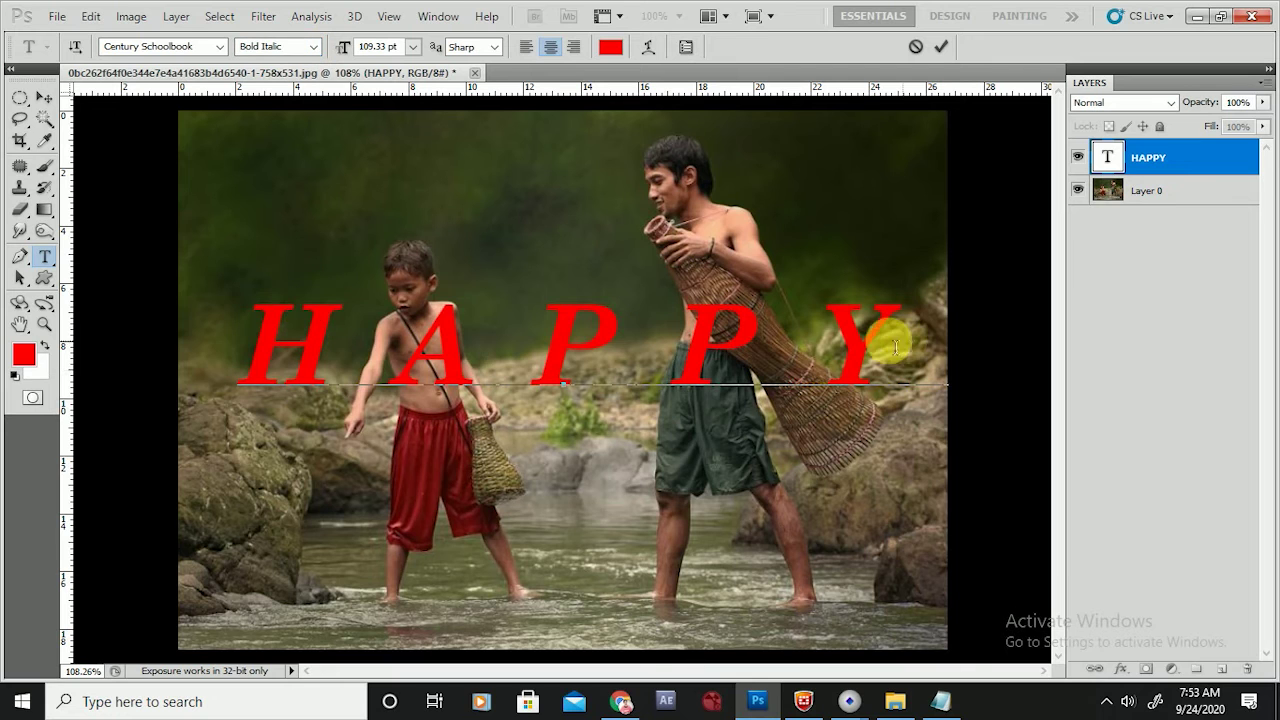
key("ctrl")
key("ctrl+a")
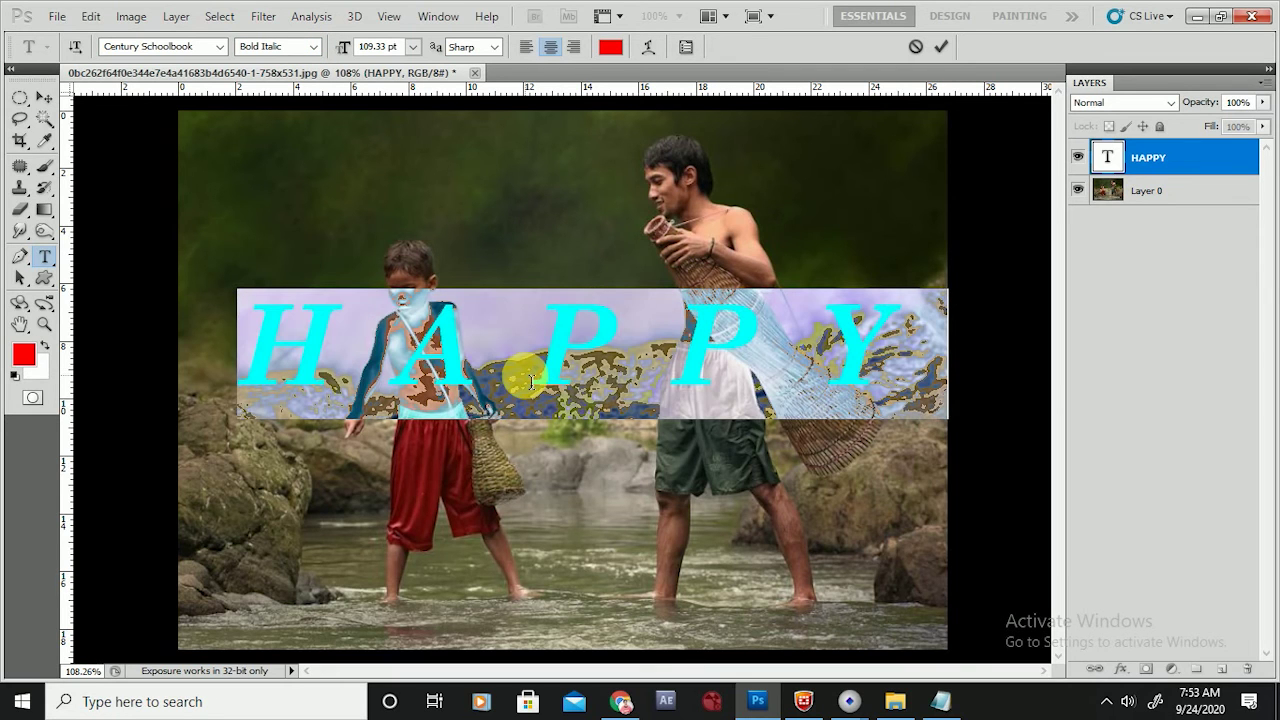
Change the HAPPY text's colour to the near-white f2f2f2.
left_click(610, 47)
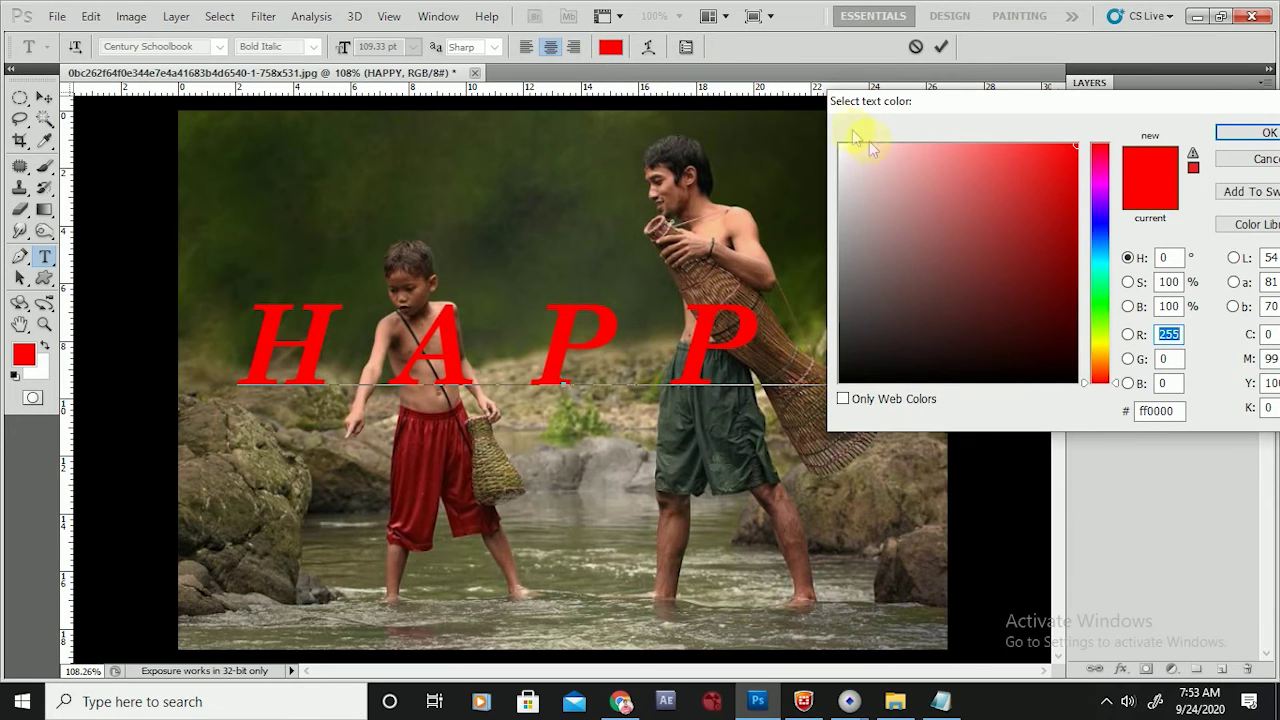
left_click_drag(935, 103, 860, 58)
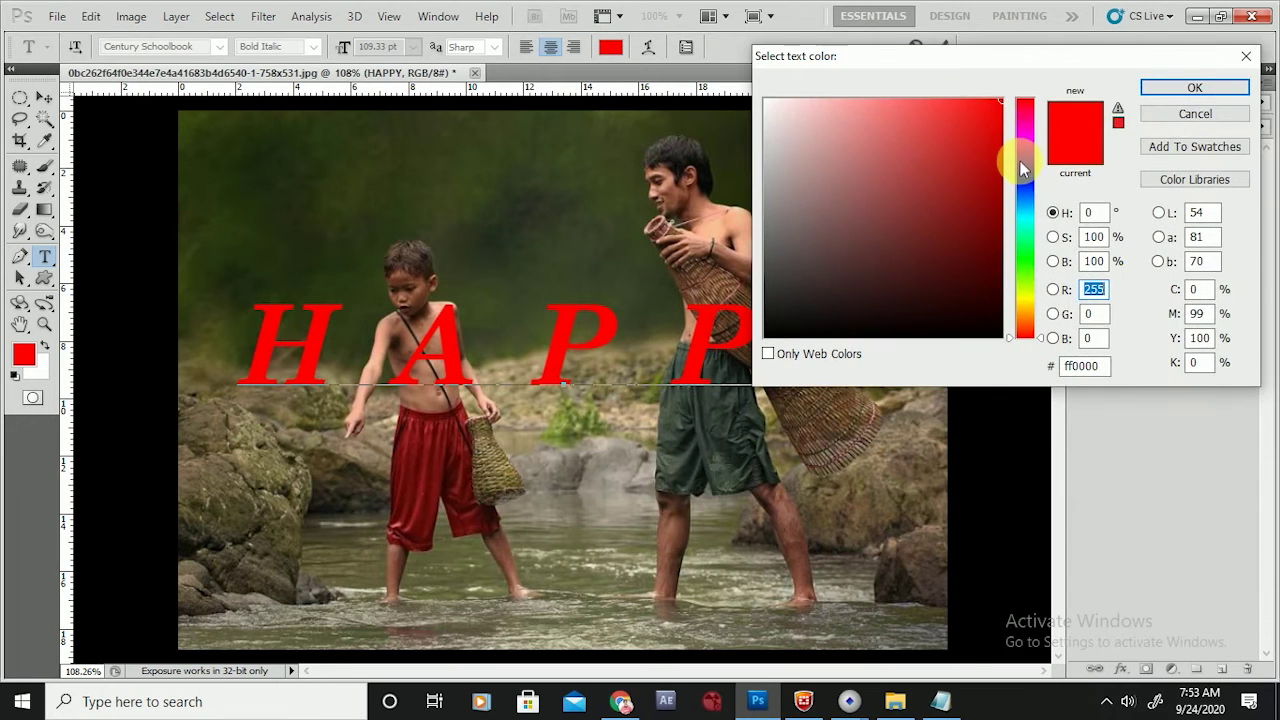
mouse_move(1022, 160)
left_mouse_down()
mouse_move(1024, 190)
mouse_move(1025, 176)
left_mouse_up()
mouse_move(1000, 104)
left_mouse_down()
mouse_move(966, 134)
mouse_move(1020, 108)
mouse_move(997, 129)
mouse_move(791, 123)
mouse_move(803, 317)
left_mouse_up()
left_click(777, 217)
left_click_drag(767, 186, 727, 102)
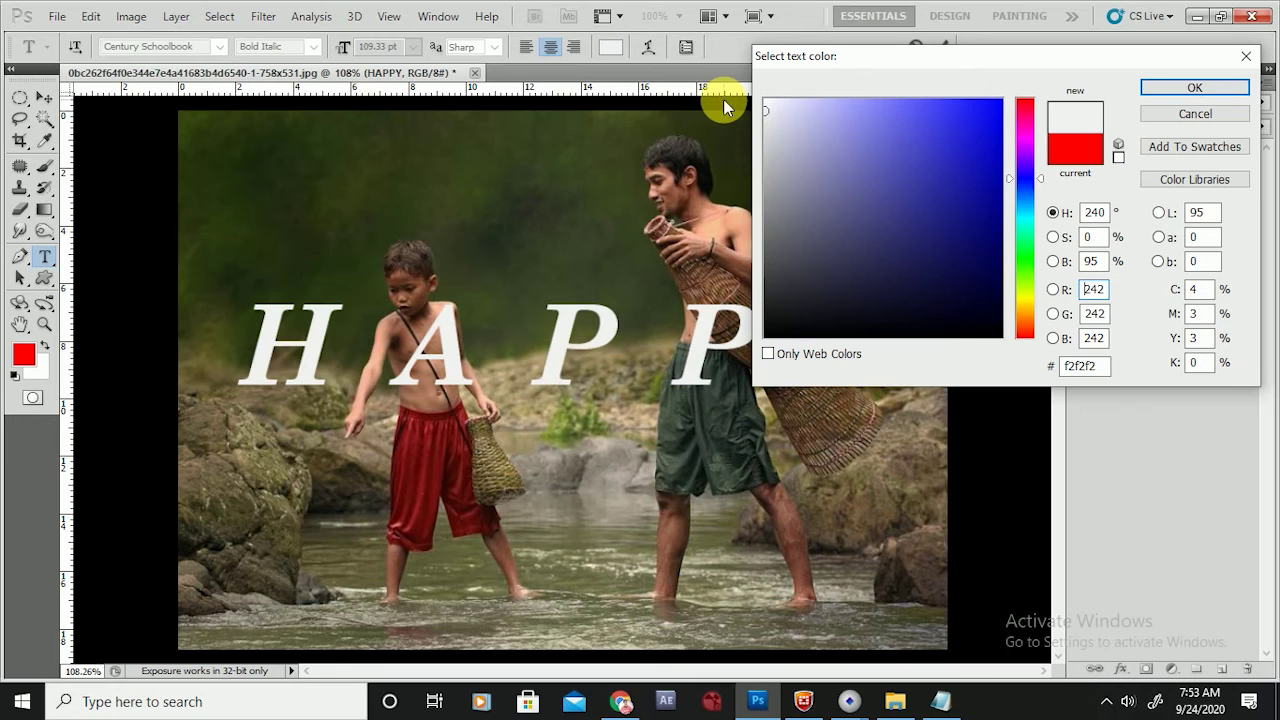
left_click(1183, 97)
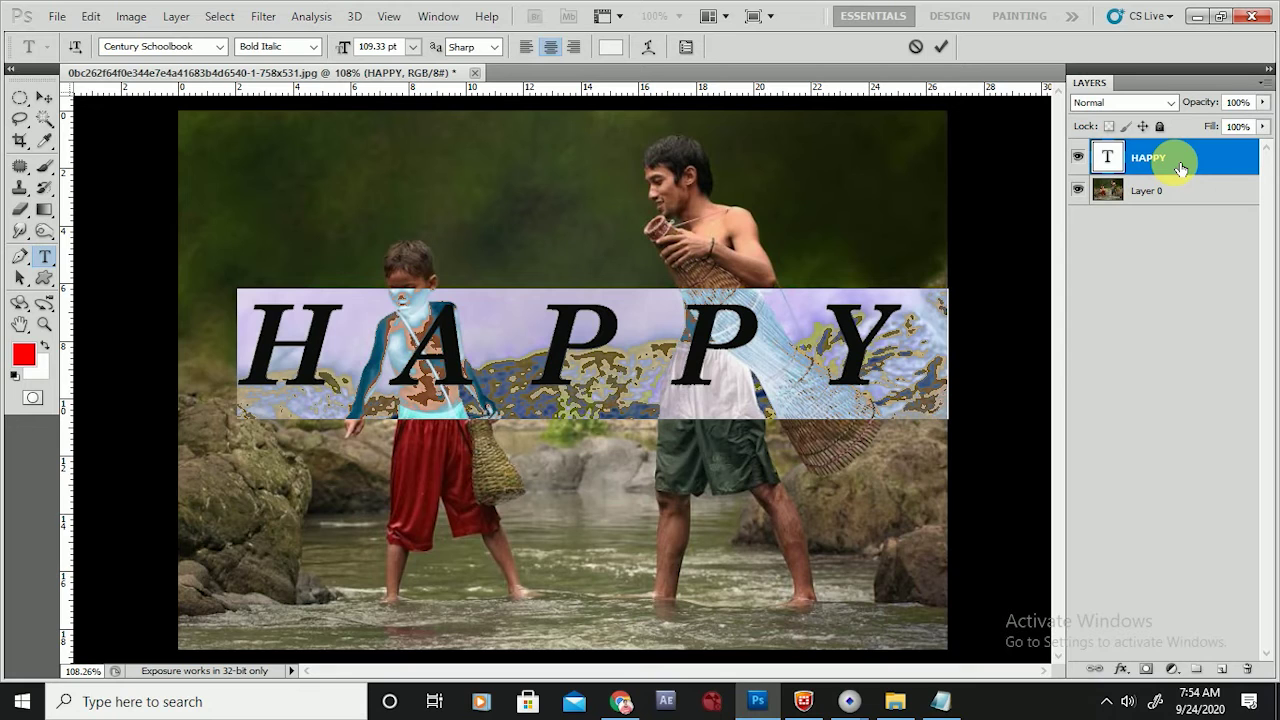
Warp the HAPPY text with a horizontal Arc at +50% bend, -27% horizontal distortion and +4% vertical distortion.
left_click(645, 52)
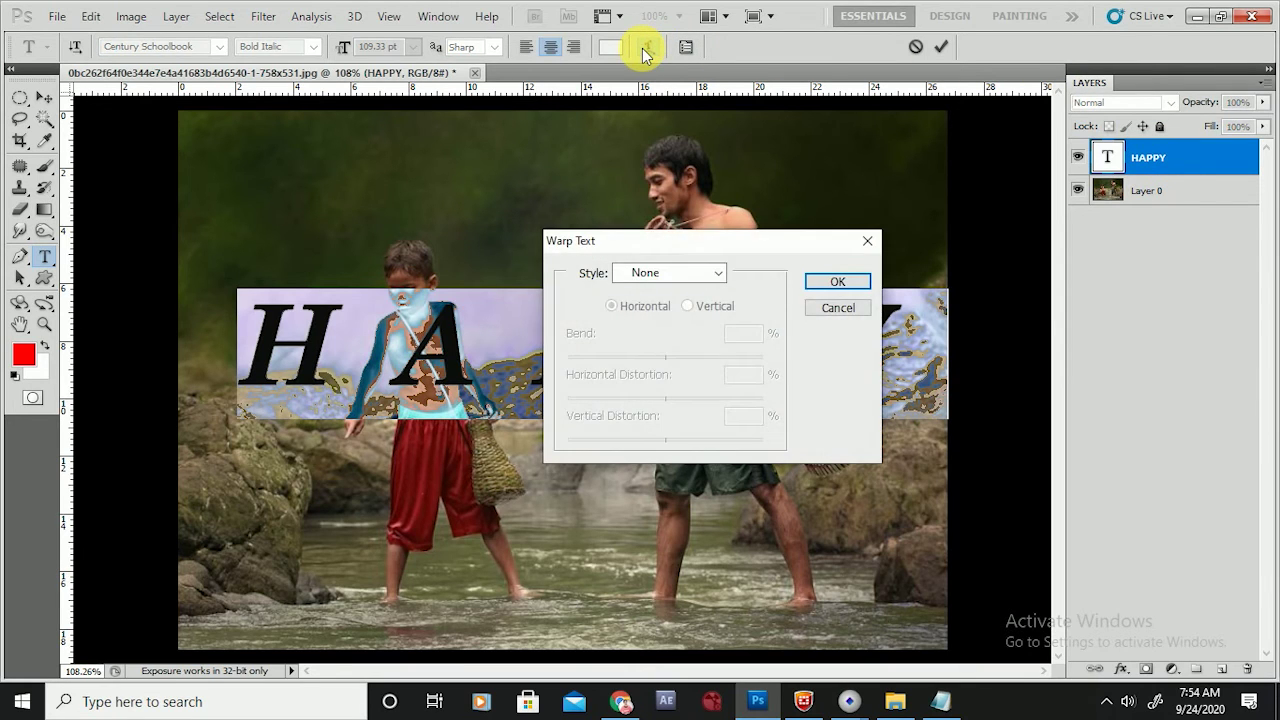
left_click(683, 277)
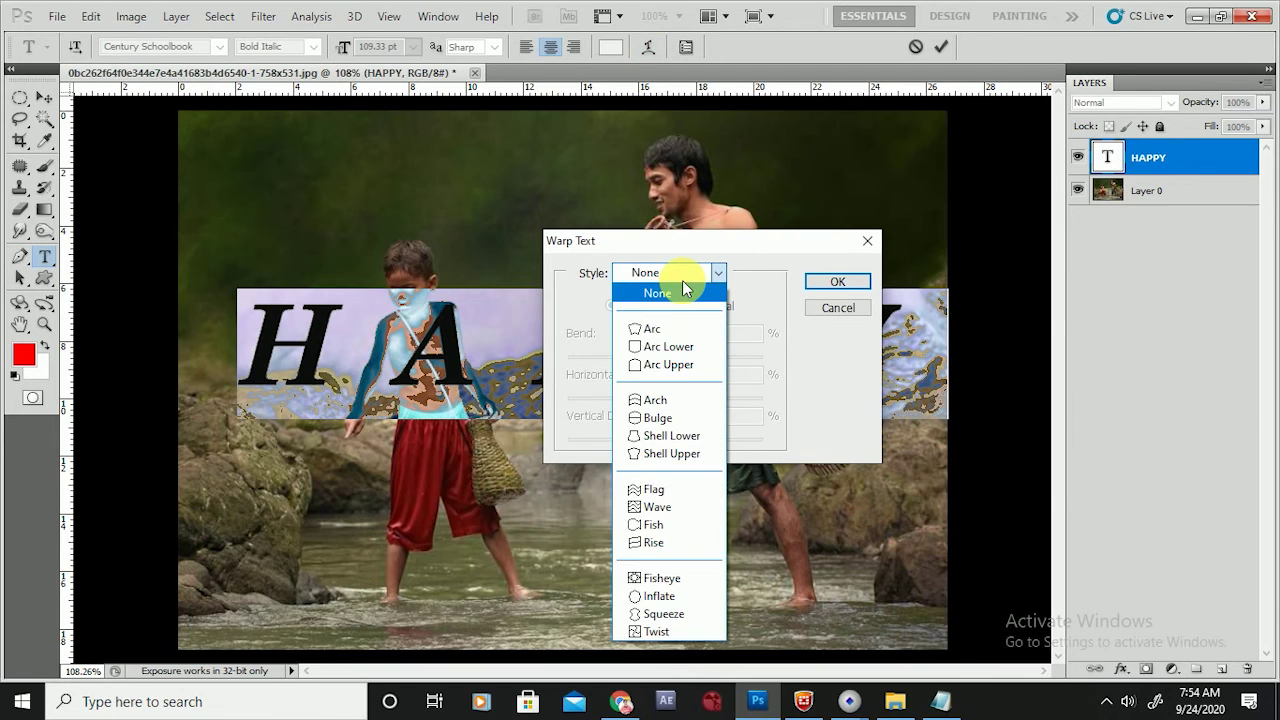
left_click(660, 329)
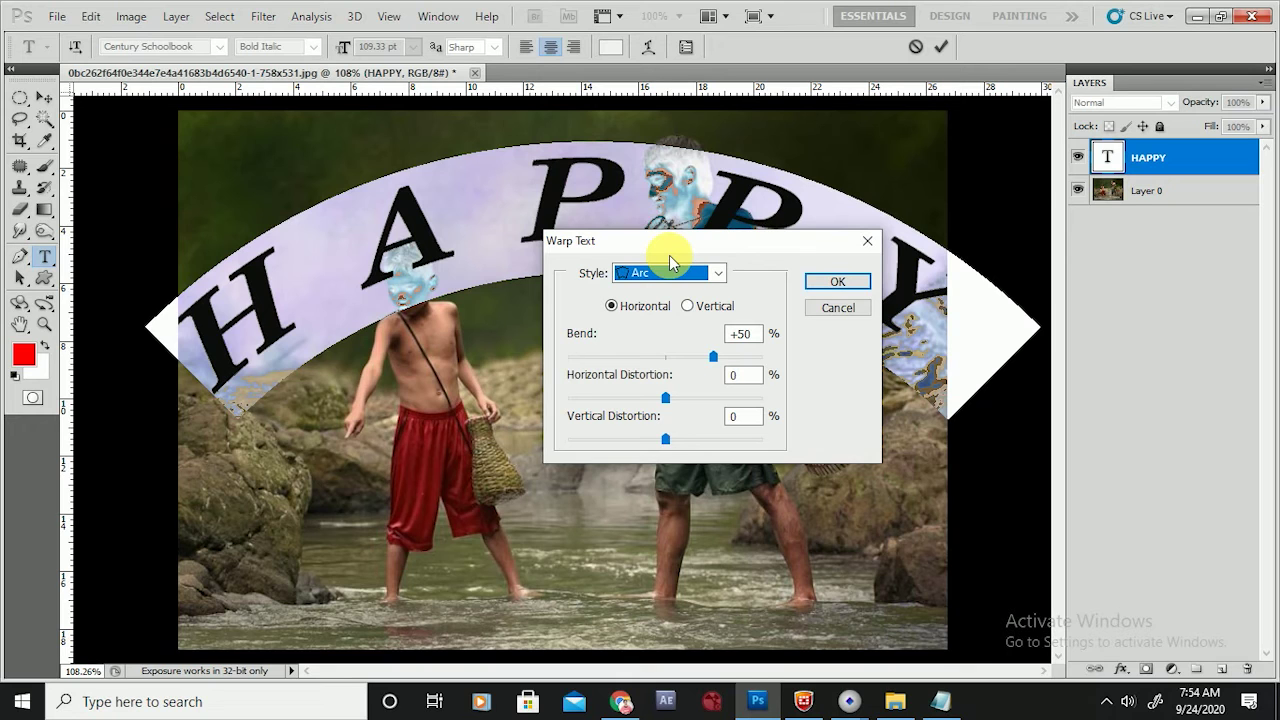
left_click_drag(665, 397, 669, 441)
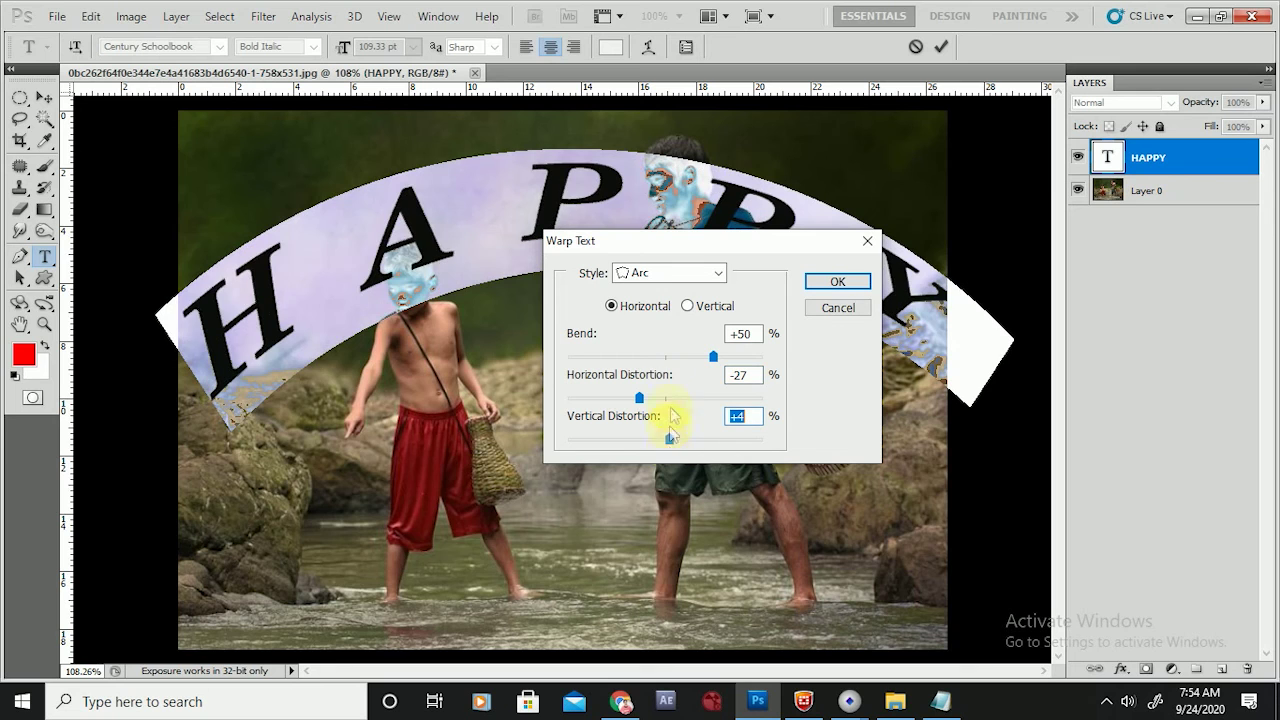
Switch the Arc warp to vertical with +36% bend, +41% horizontal distortion and -10% vertical distortion.
left_click(690, 307)
left_click_drag(637, 399, 706, 398)
left_click_drag(714, 240, 1116, 241)
mouse_move(1116, 357)
left_mouse_down()
mouse_move(1136, 358)
mouse_move(1102, 352)
left_mouse_up()
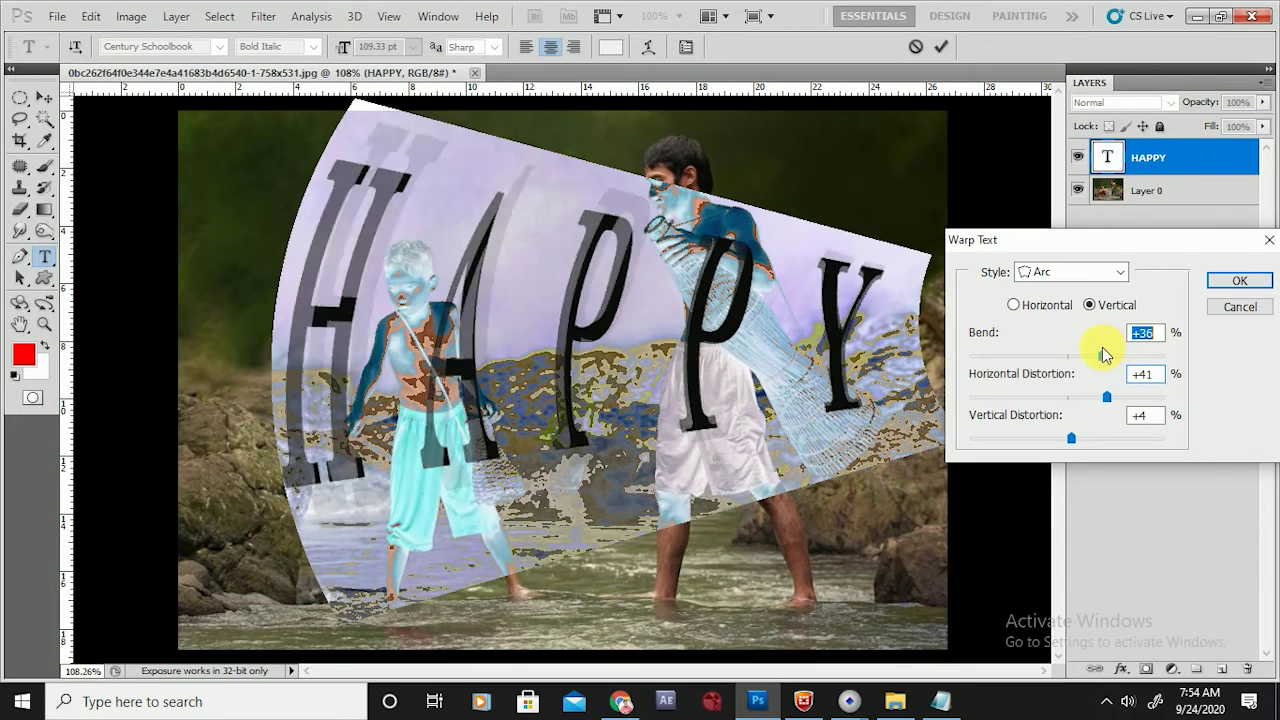
left_click_drag(1071, 438, 1060, 440)
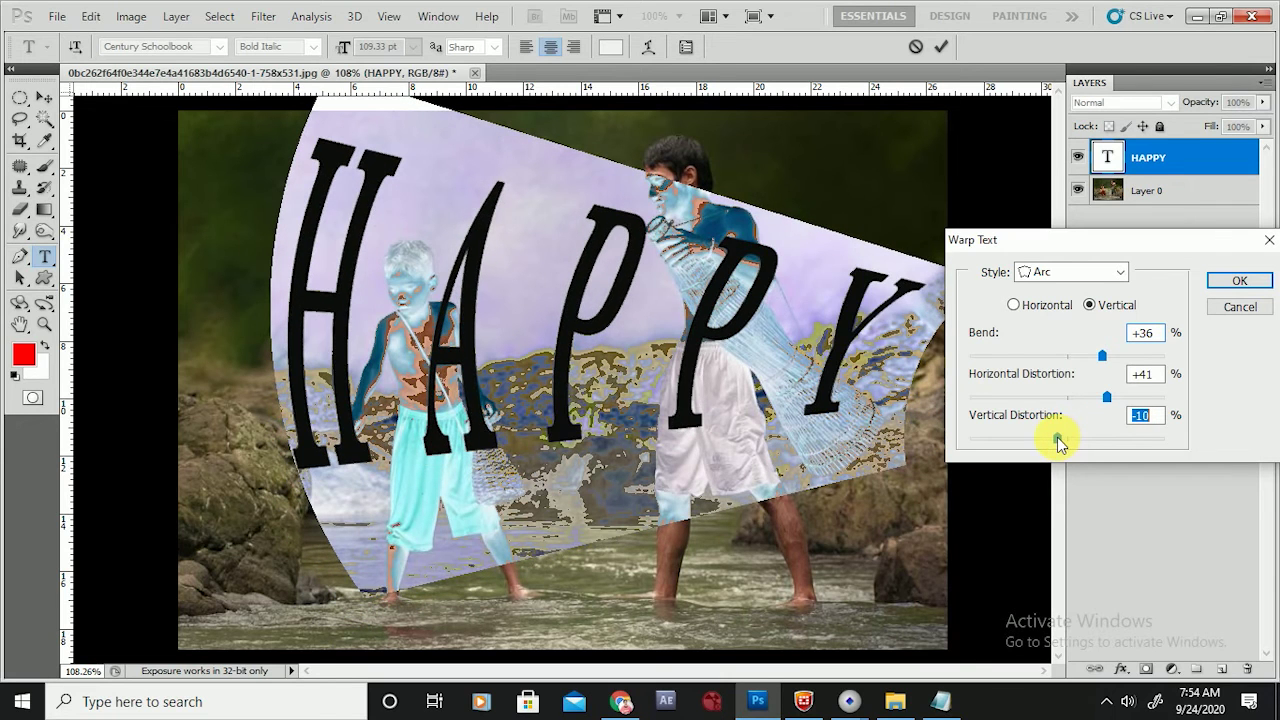
Try the Arc Lower warp at +18% bend in horizontal orientation, and the Arc Upper warp at +3% bend.
left_click(1066, 272)
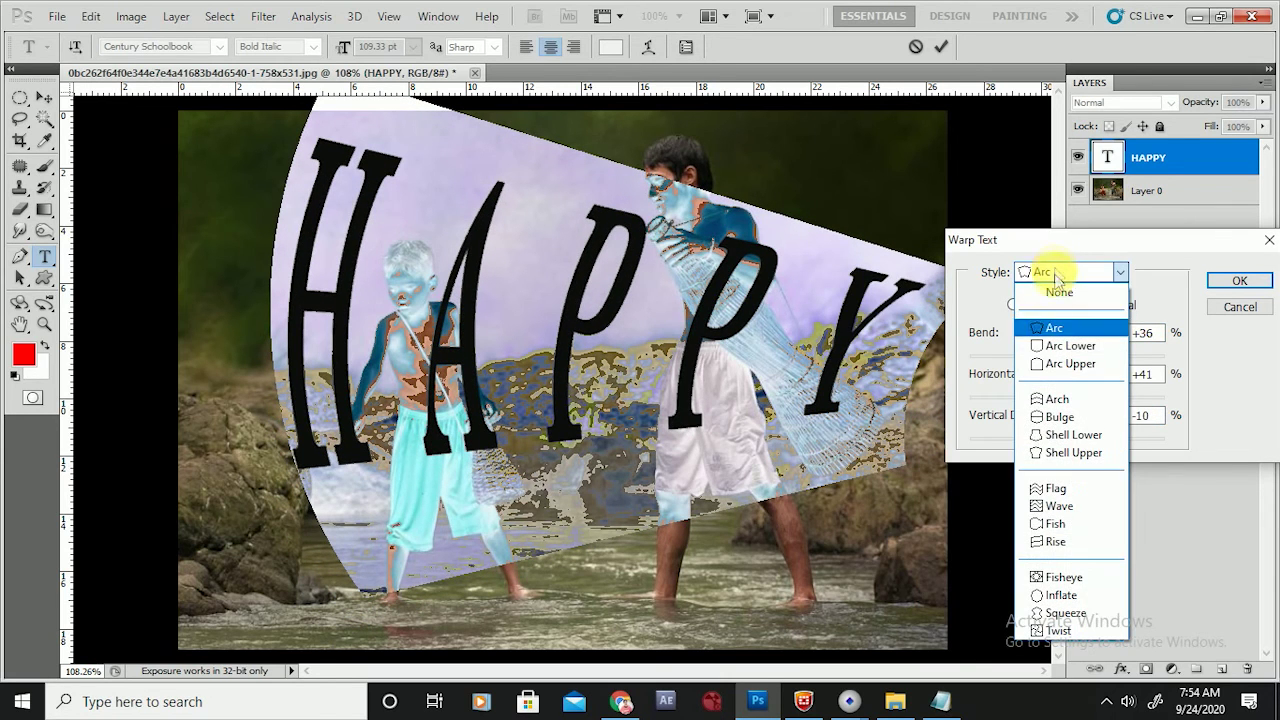
left_click(1059, 347)
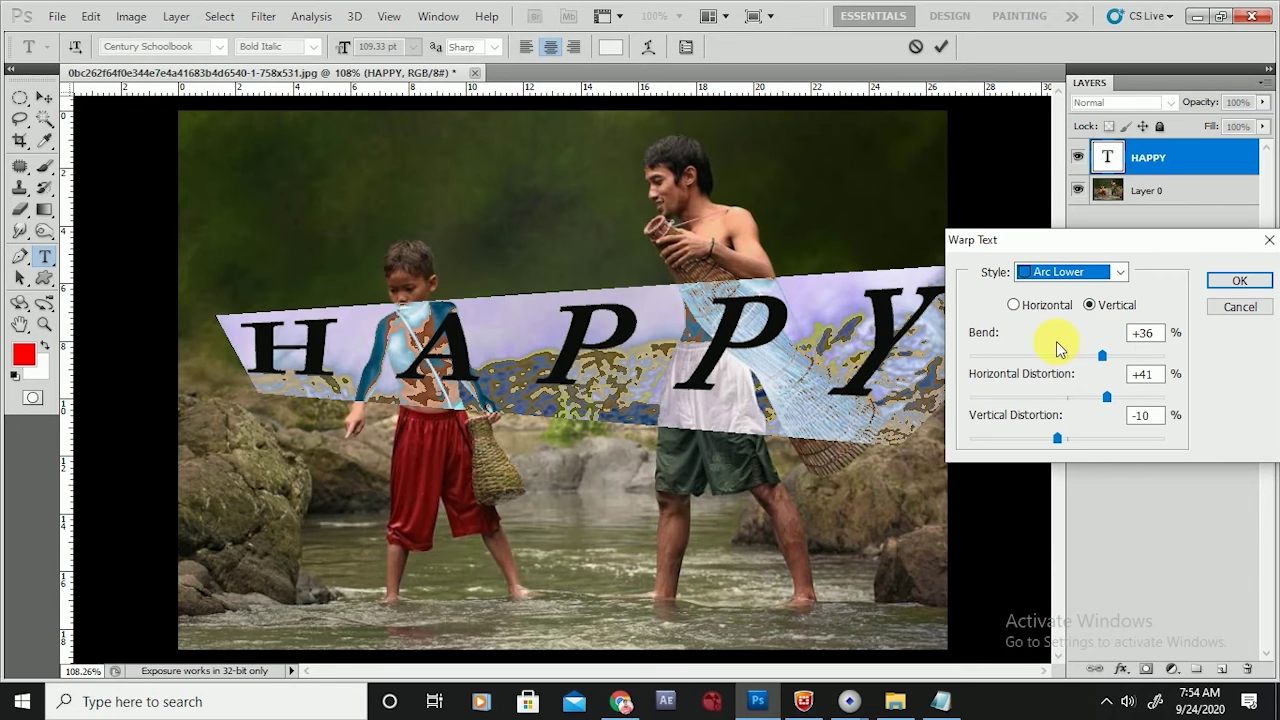
left_click_drag(1103, 358, 1086, 360)
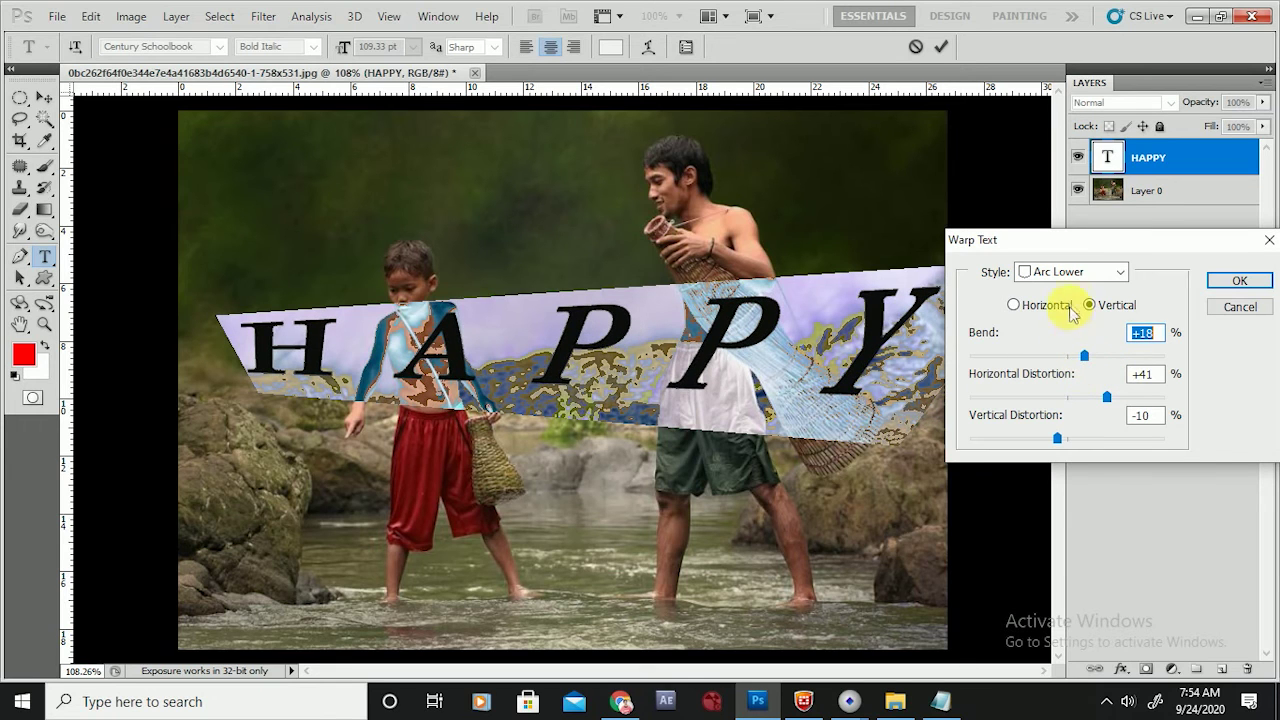
left_click(1024, 306)
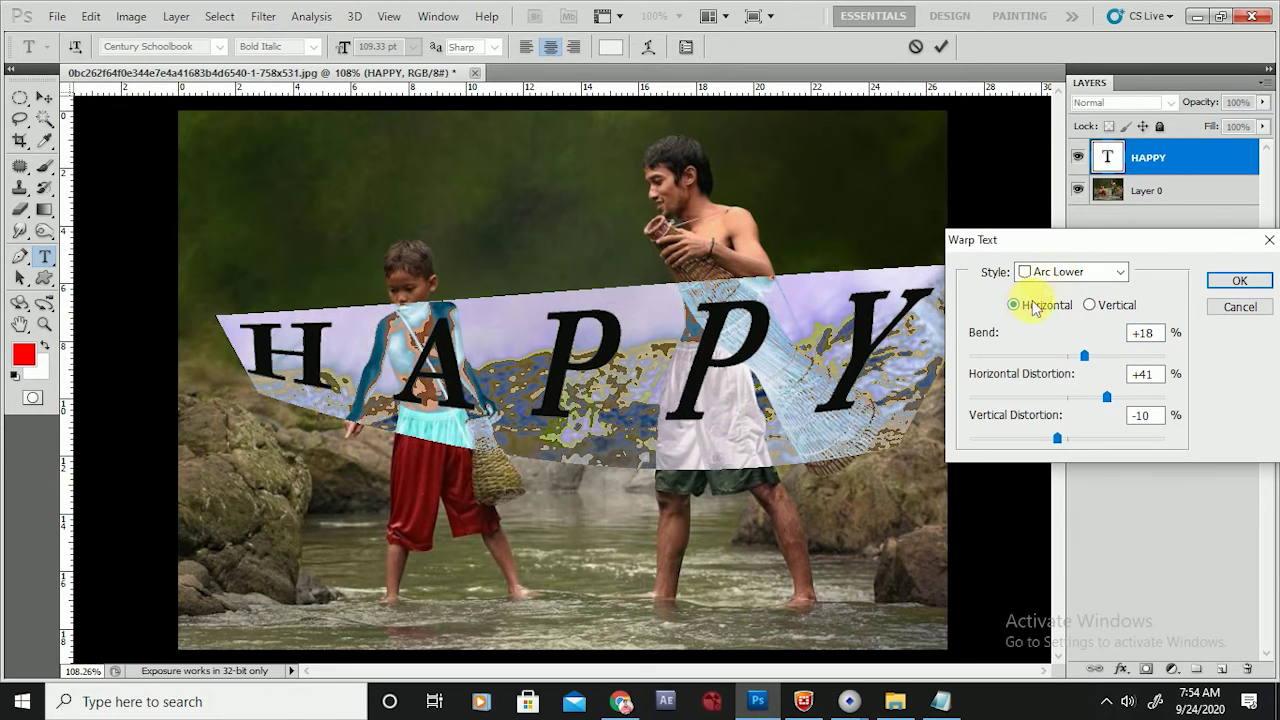
left_click(1066, 272)
left_click(1058, 367)
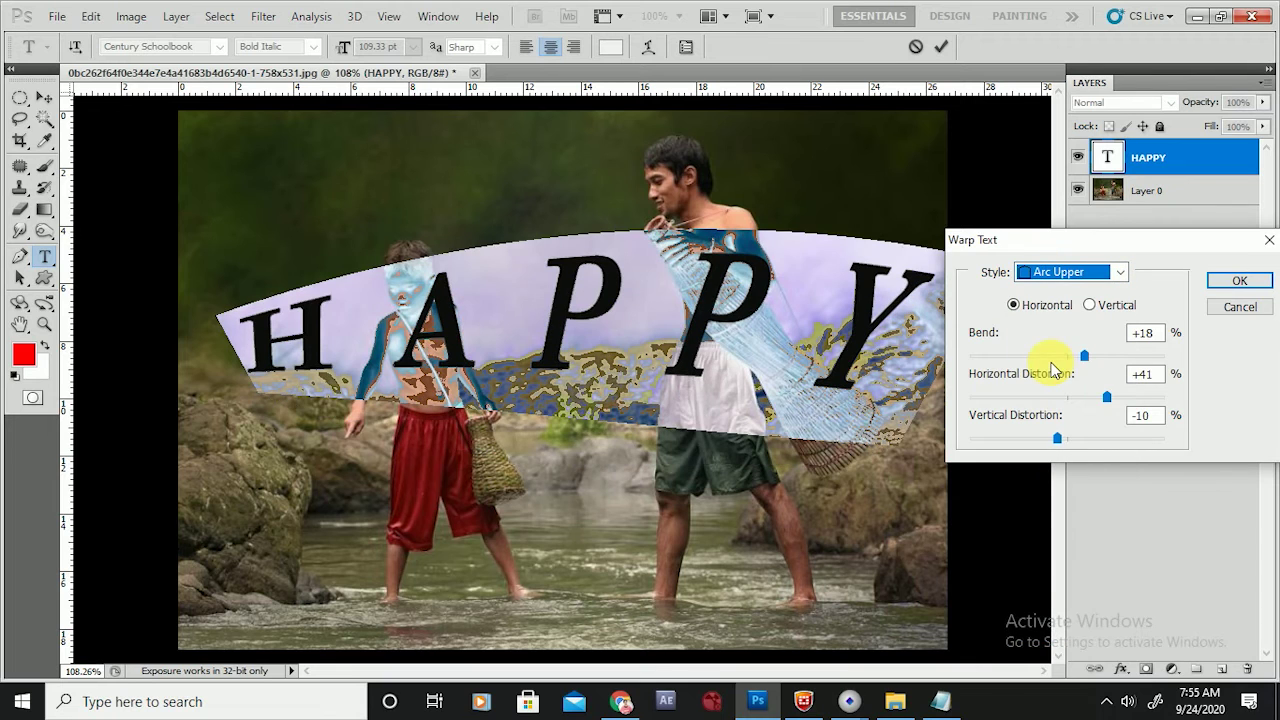
left_click_drag(1088, 358, 1068, 356)
Try the Arch warp on the HAPPY text with +28% bend and +11% vertical distortion.
left_click(1075, 274)
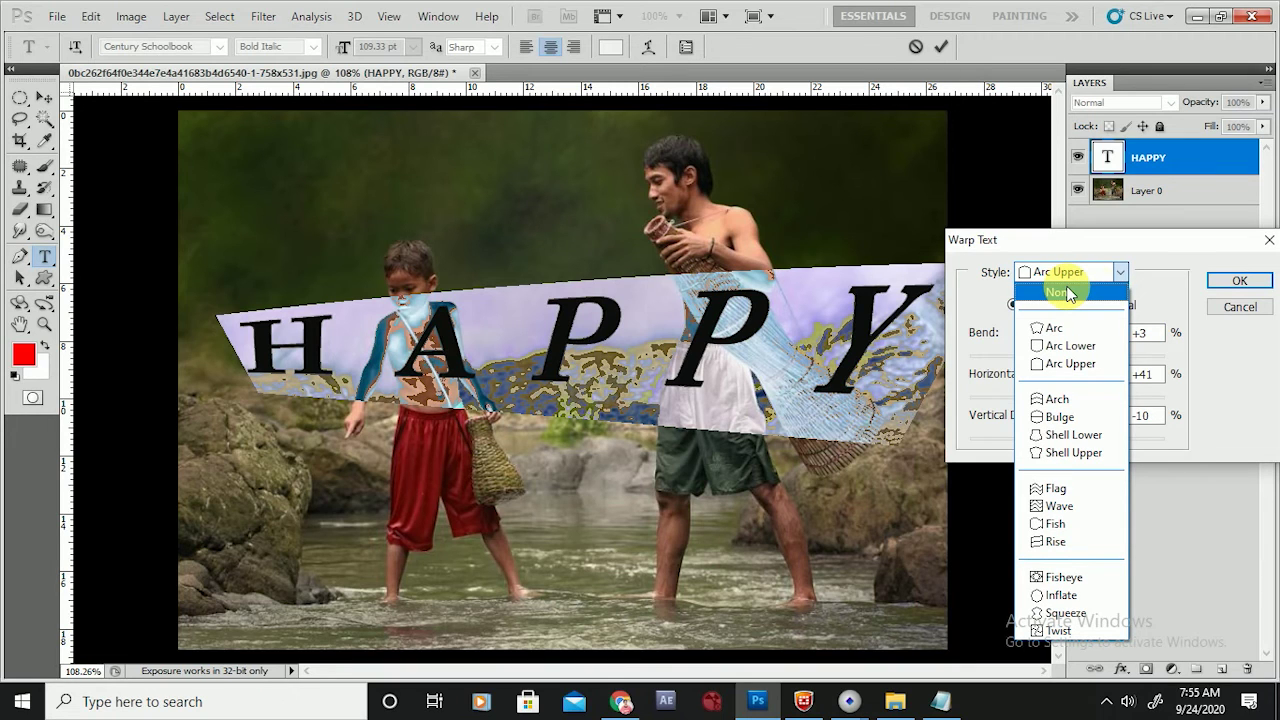
left_click(1052, 400)
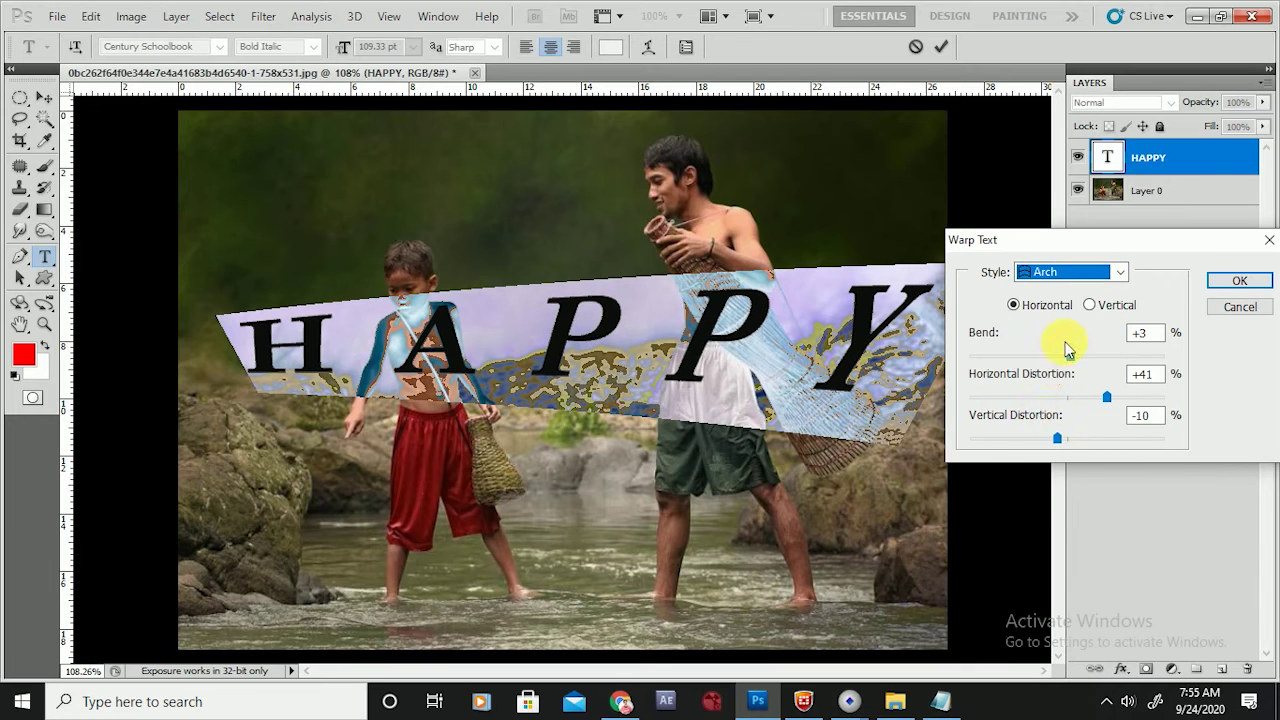
left_click_drag(1066, 357, 1094, 358)
left_click_drag(1057, 438, 1078, 440)
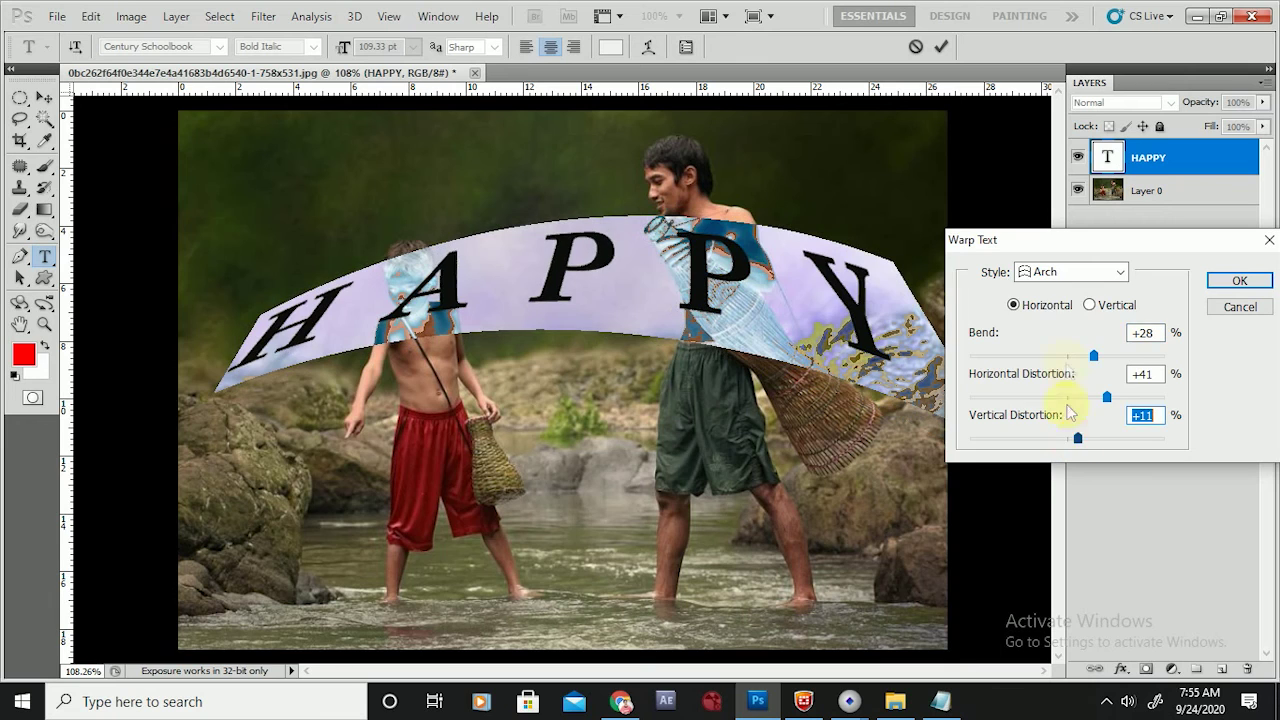
Try the Flag warp on the HAPPY text with +100% bend and +31% horizontal distortion.
left_click(1045, 272)
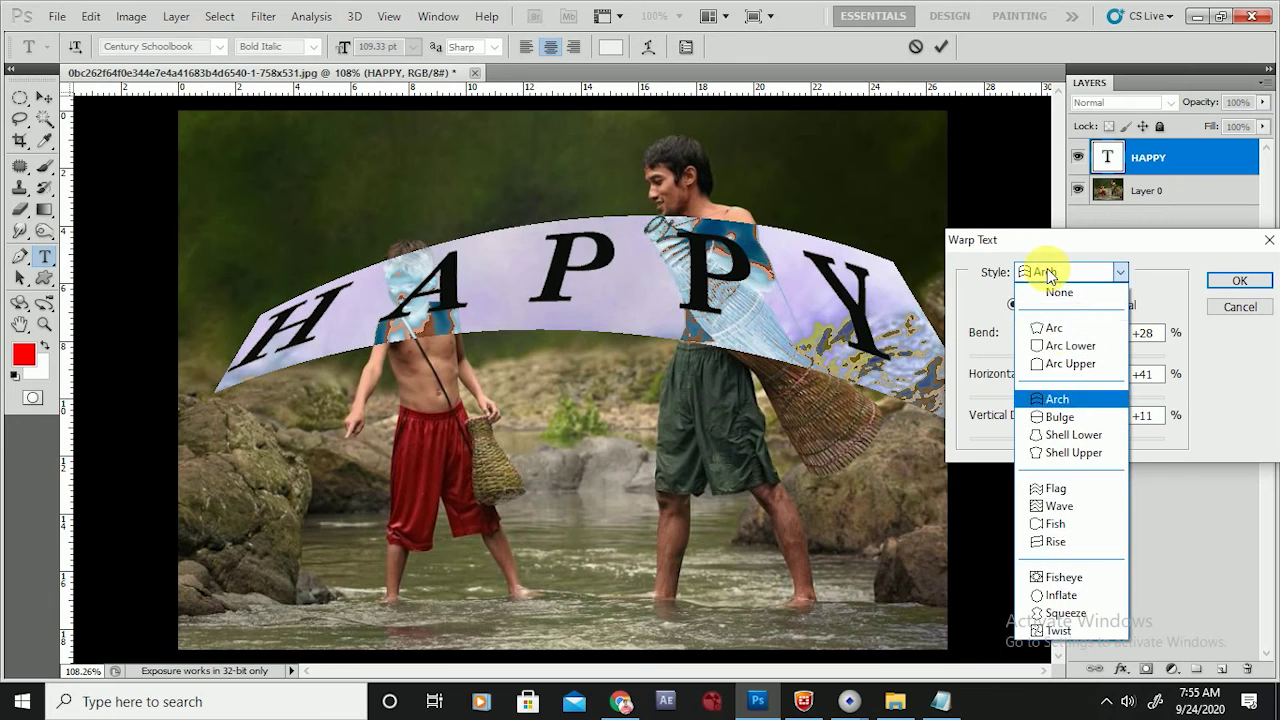
left_click(1053, 488)
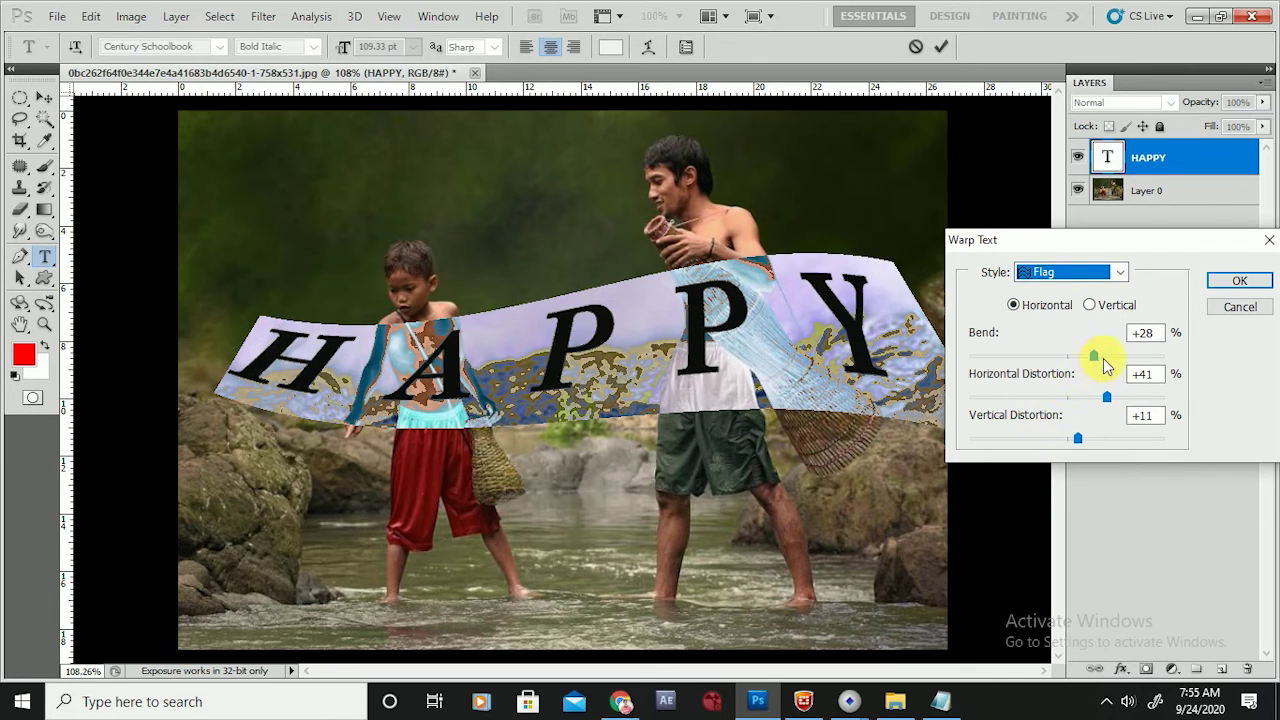
key("shift+Tab")
left_click_drag(1100, 358, 1166, 360)
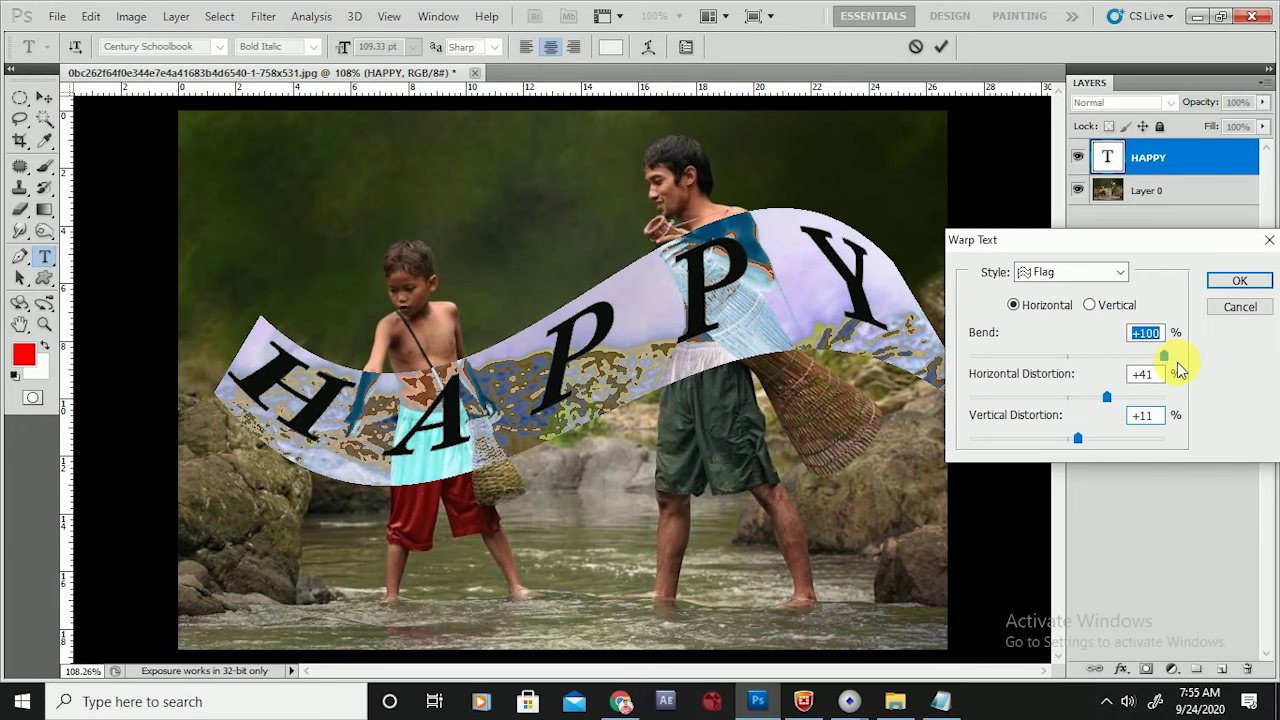
mouse_move(1106, 397)
left_mouse_down()
mouse_move(1137, 400)
mouse_move(1097, 398)
left_mouse_up()
Apply the Squeeze warp style to the HAPPY text.
left_click(1075, 272)
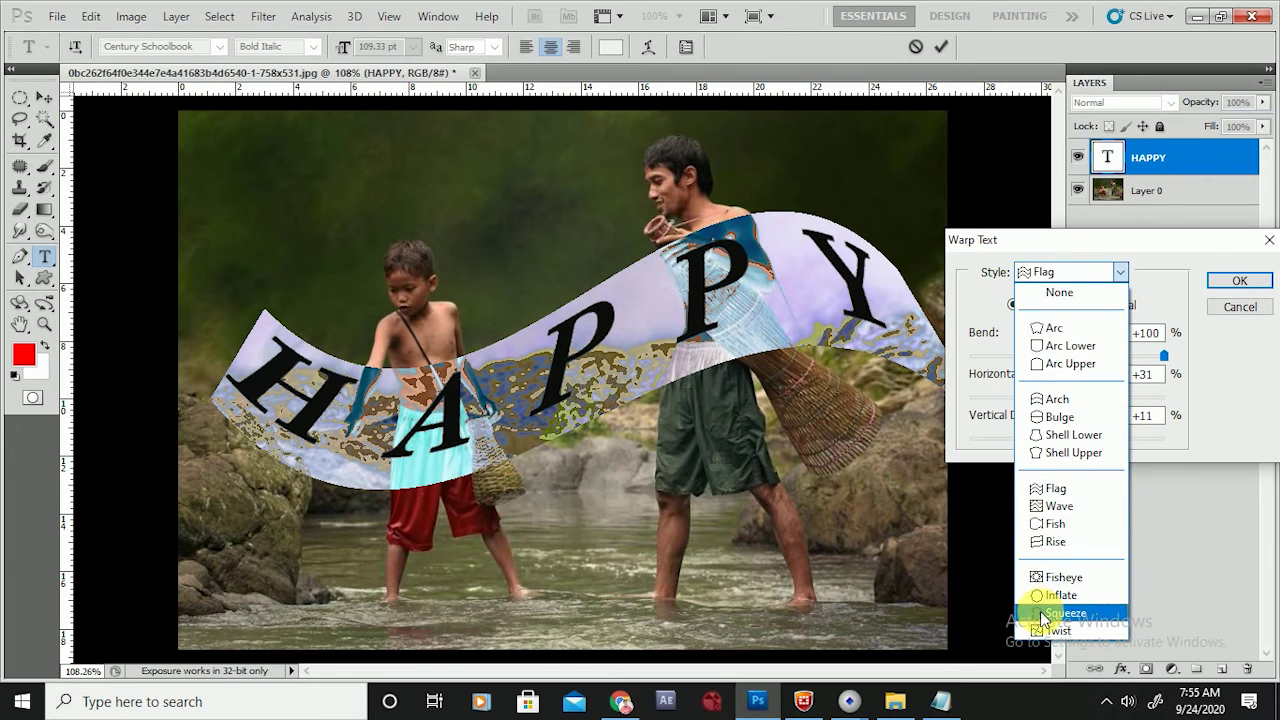
left_click(1060, 613)
mouse_move(1078, 438)
left_mouse_down()
mouse_move(1089, 440)
mouse_move(1076, 438)
left_mouse_up()
left_click(1232, 281)
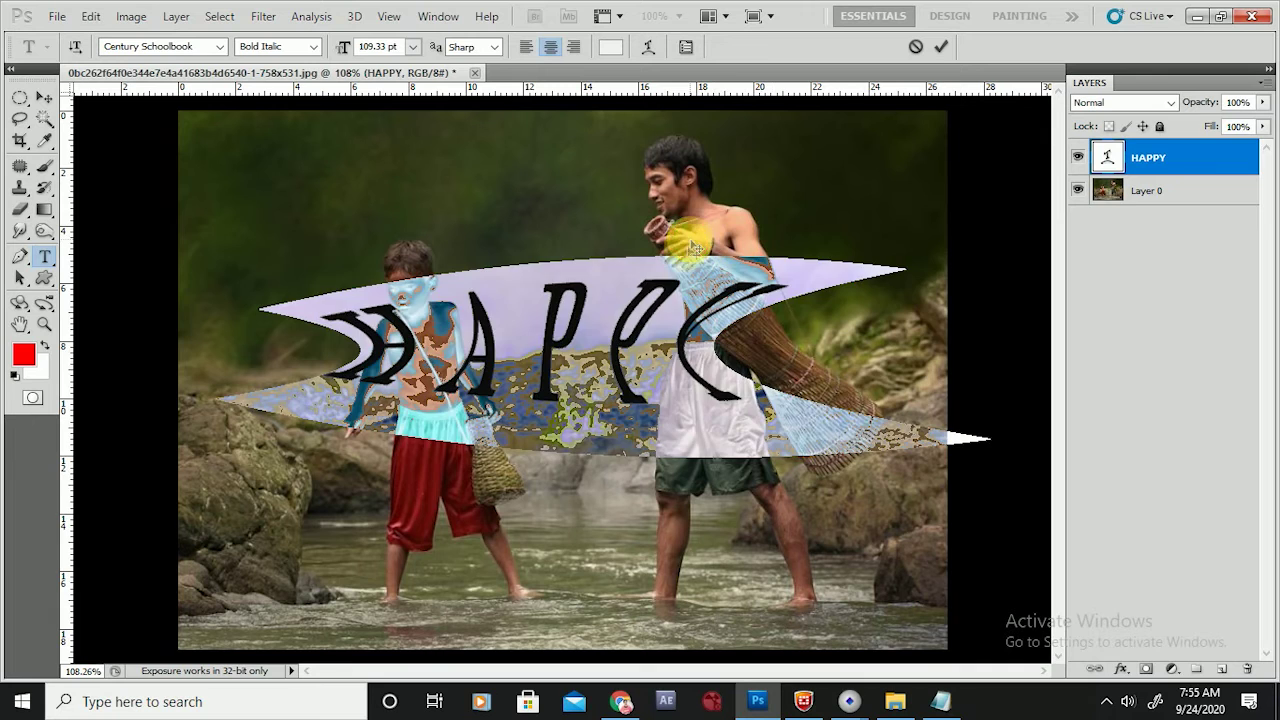
Try inserting extra random letters into the squeezed HAPPY text and undo the insertion.
left_click(660, 325)
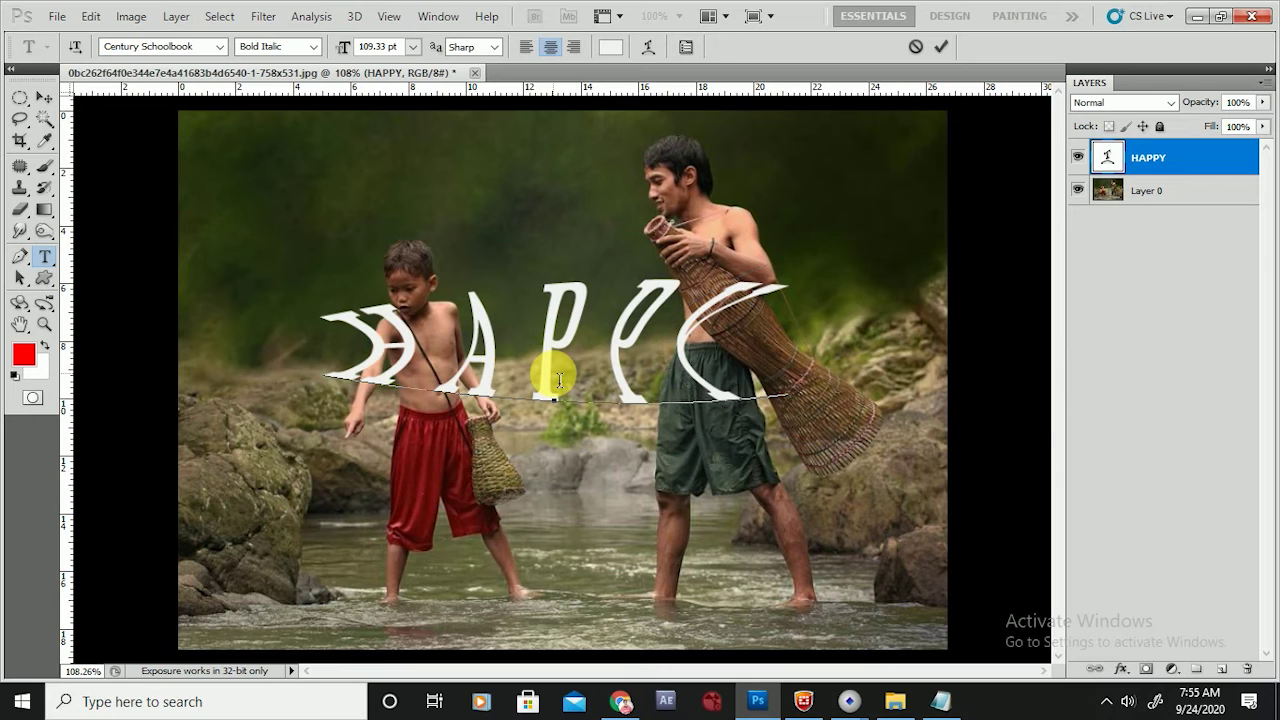
type("HNKJHKJJHJK")
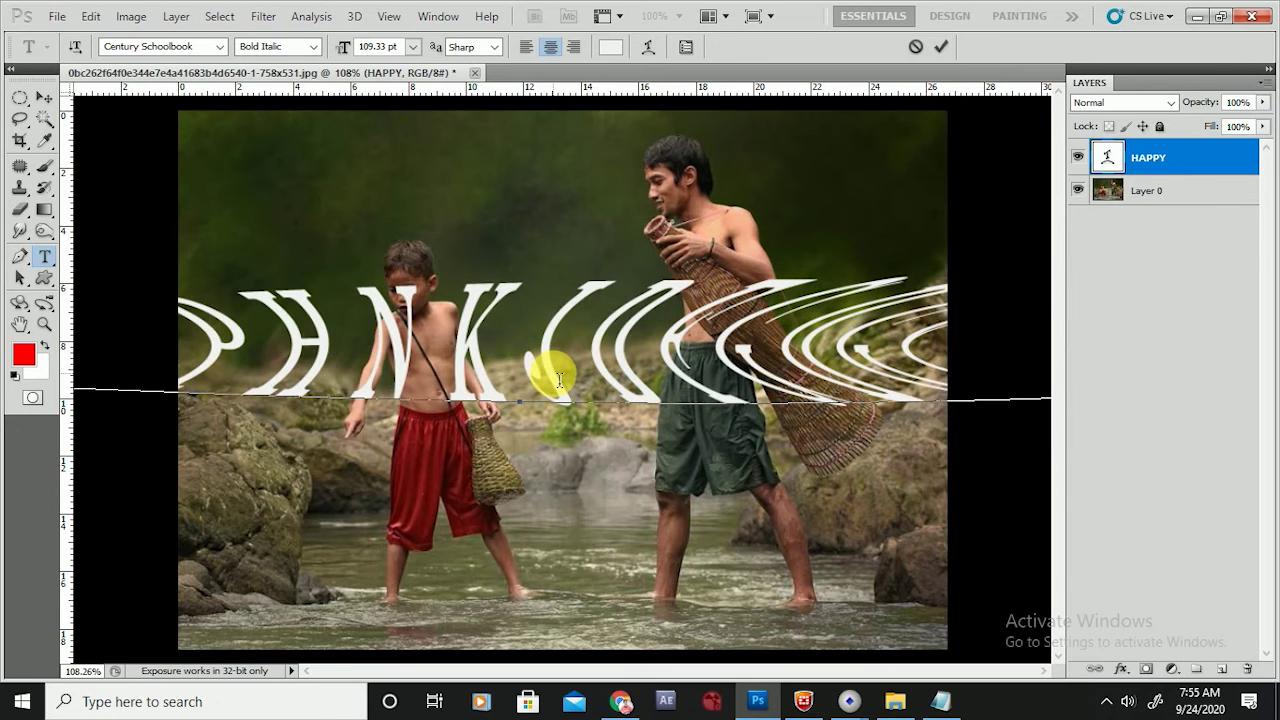
key("ctrl+z")
key("ctrl+z")
key("ctrl+z")
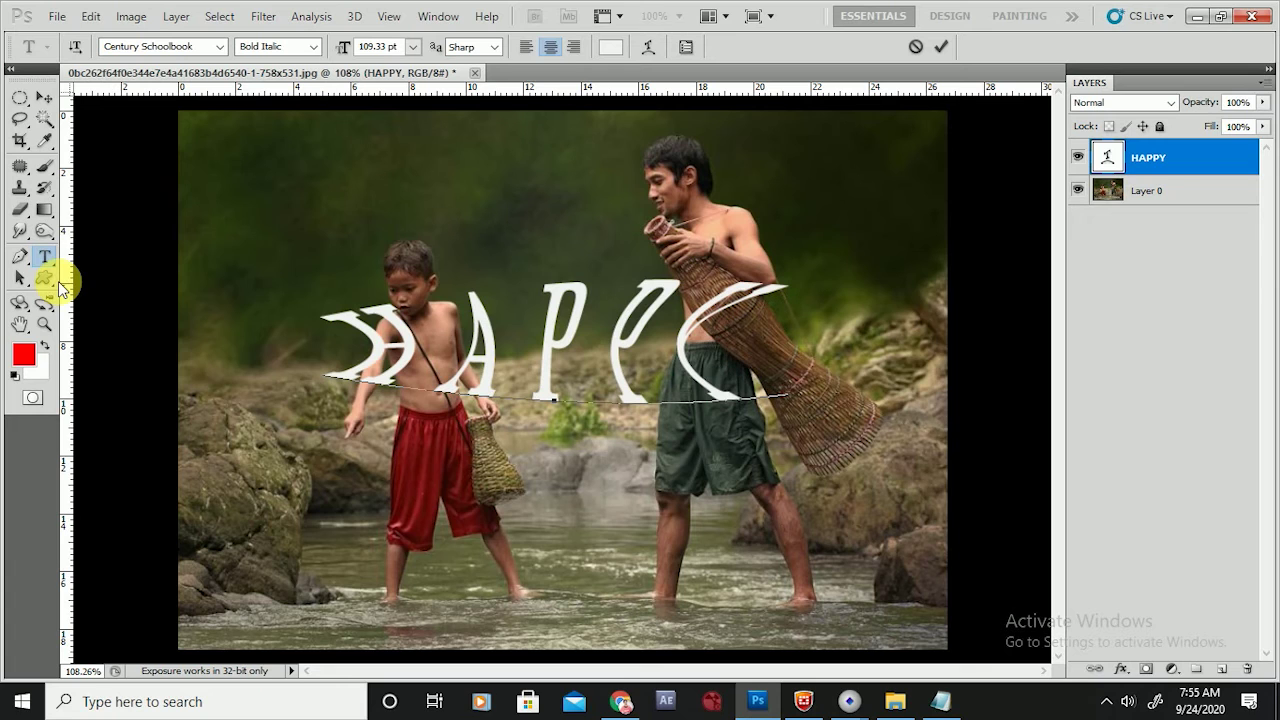
Cancel the pending edits to the HAPPY text and delete its text layer.
left_click(44, 256)
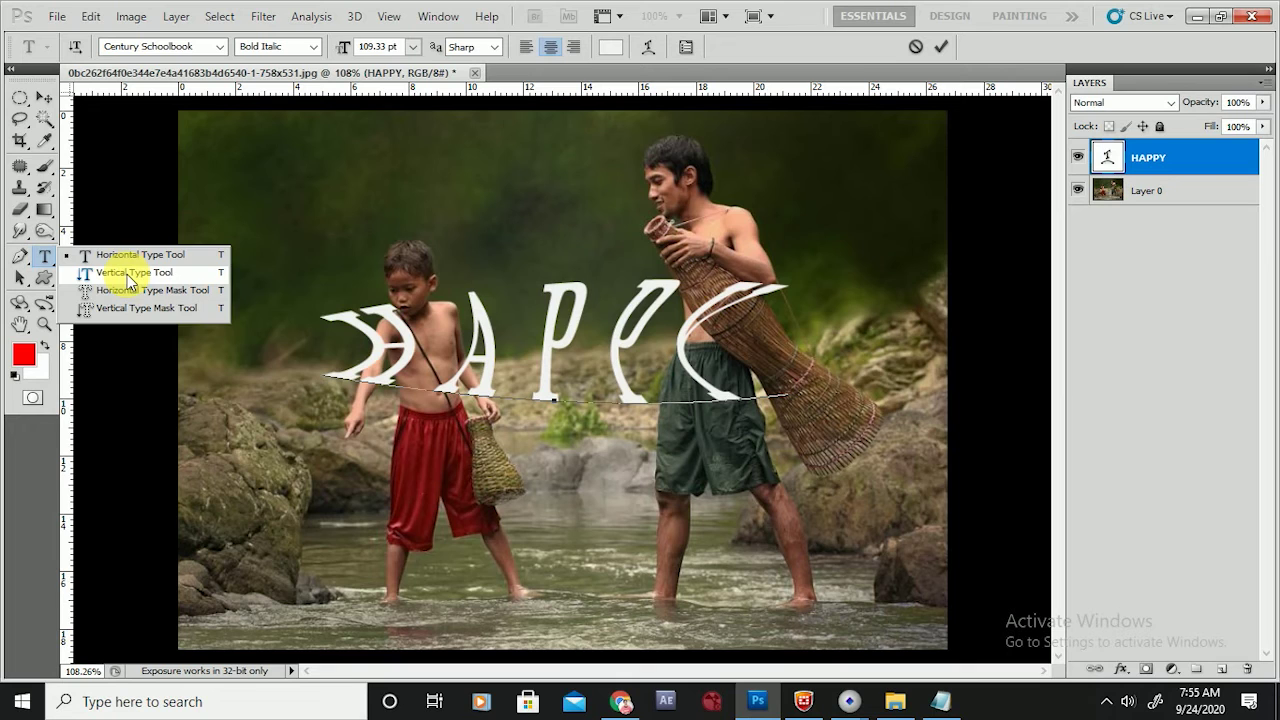
key("Escape")
key("Escape")
left_click(624, 317)
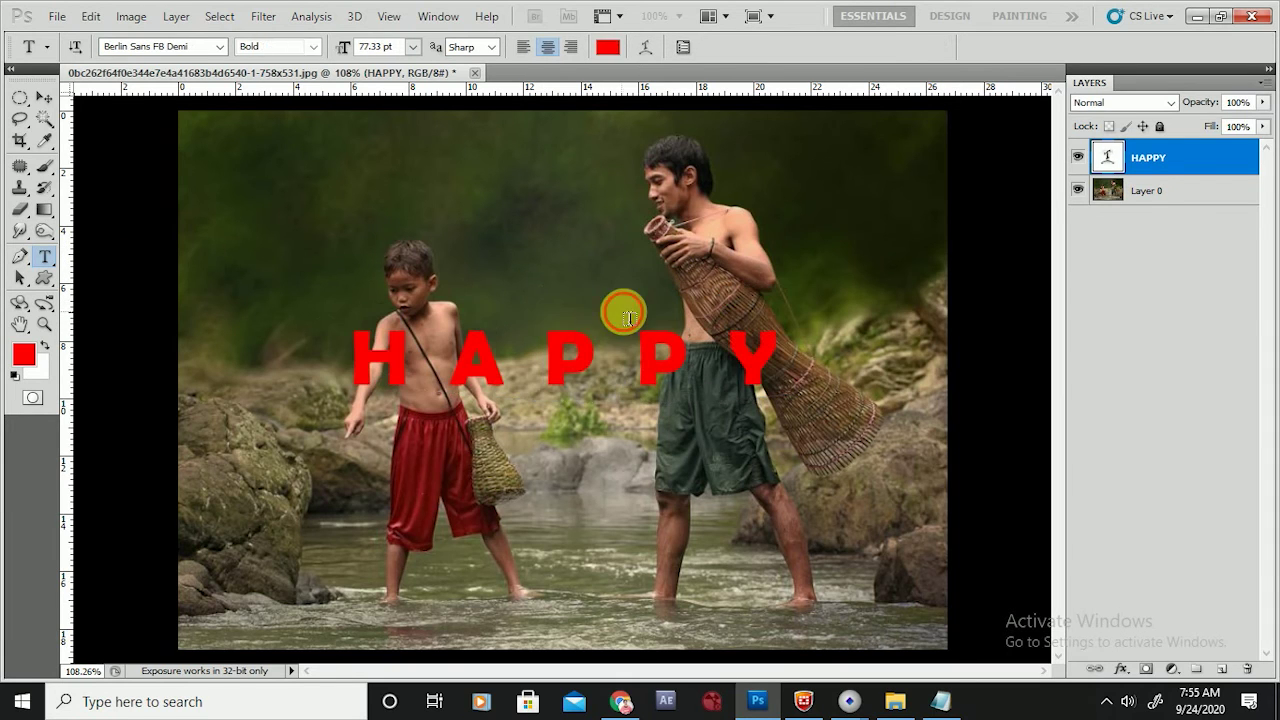
left_click(624, 317)
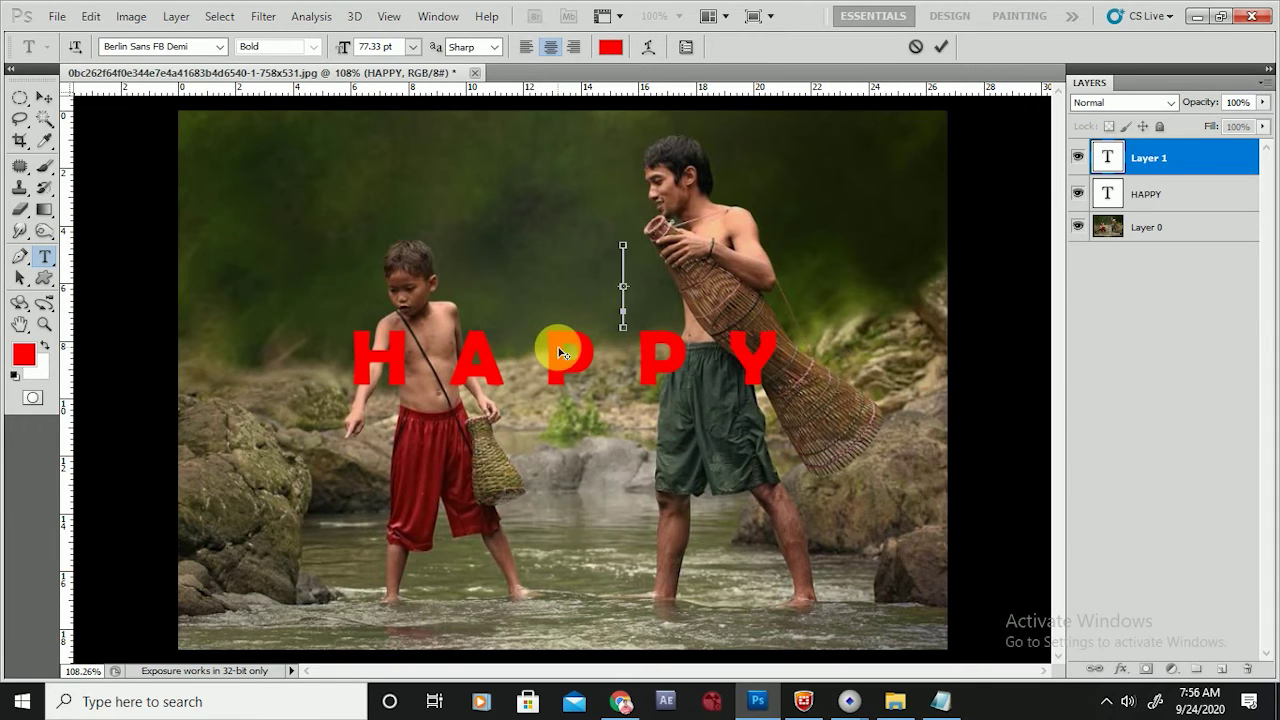
key("Escape")
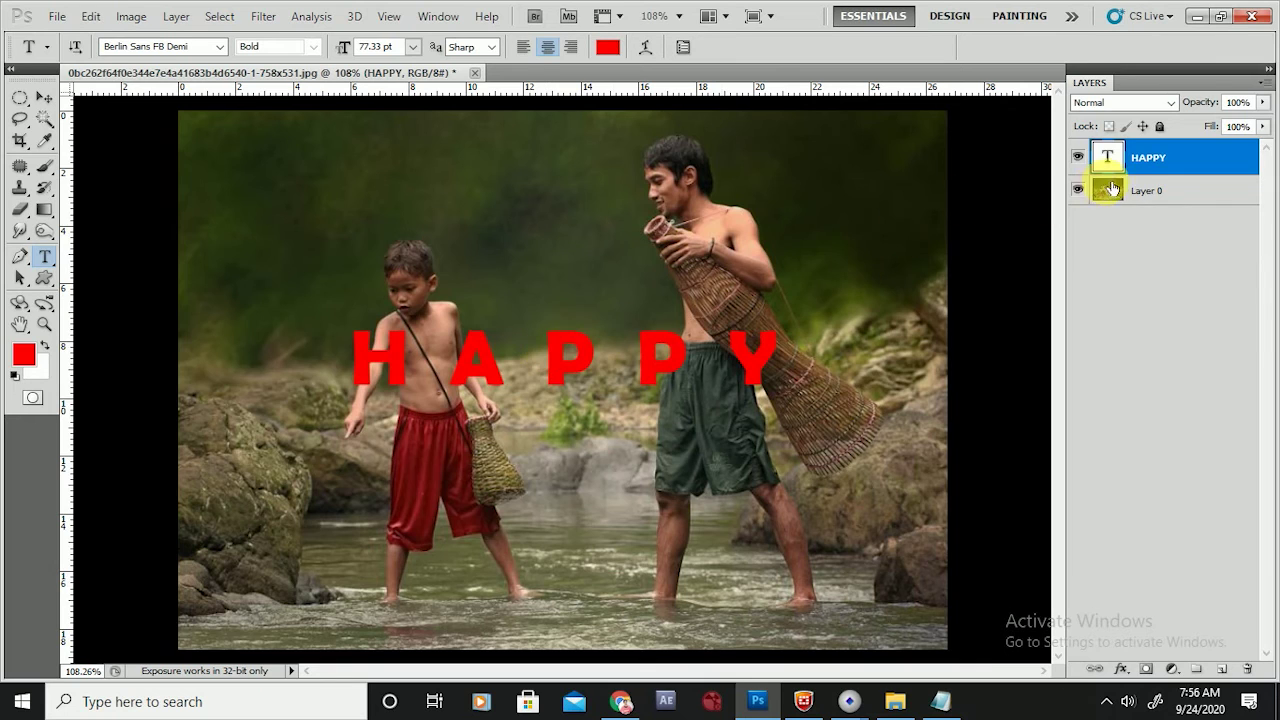
key("Delete")
Add the text HSD with the Vertical Type tool between the two figures and move it down towards the water.
left_click(45, 258)
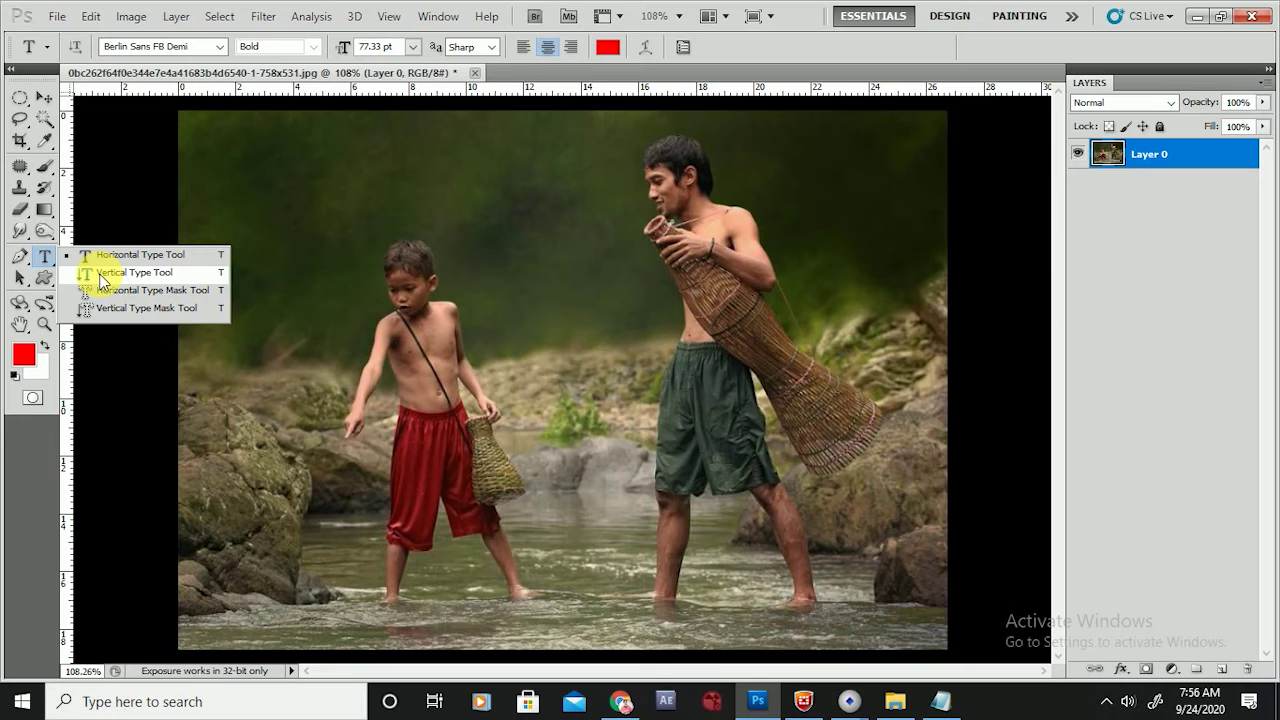
left_click(133, 272)
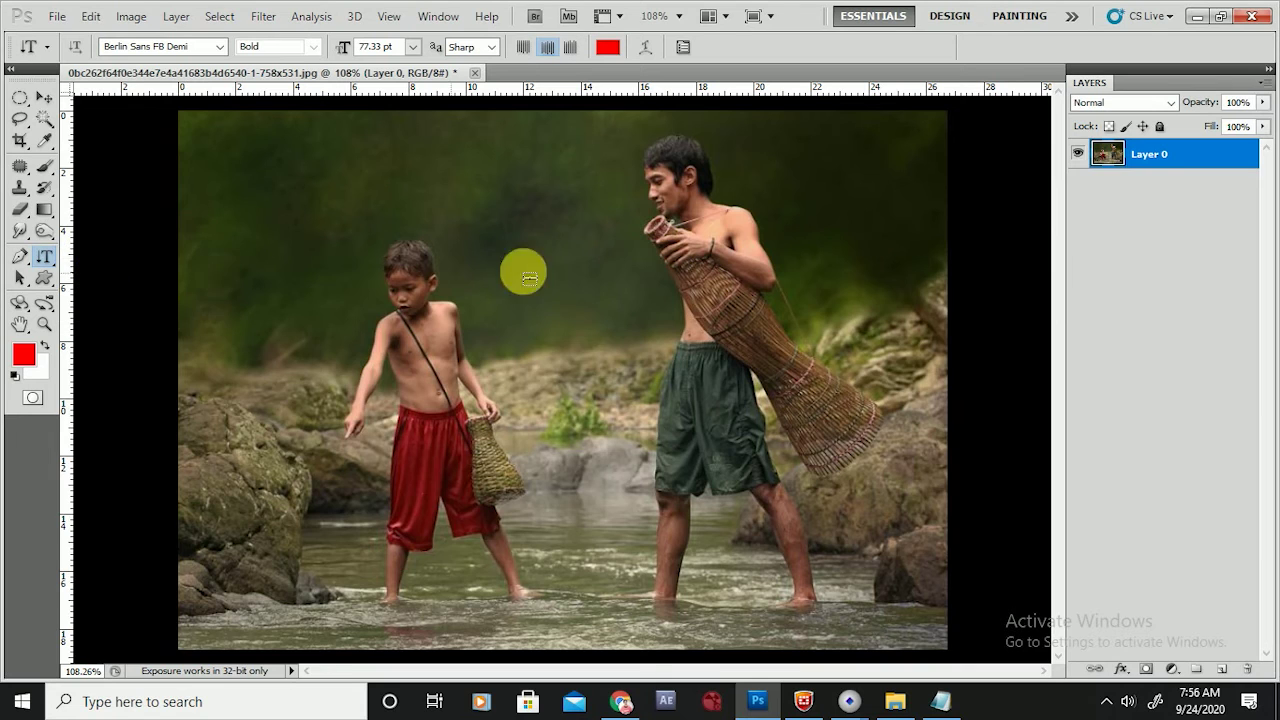
left_click(540, 200)
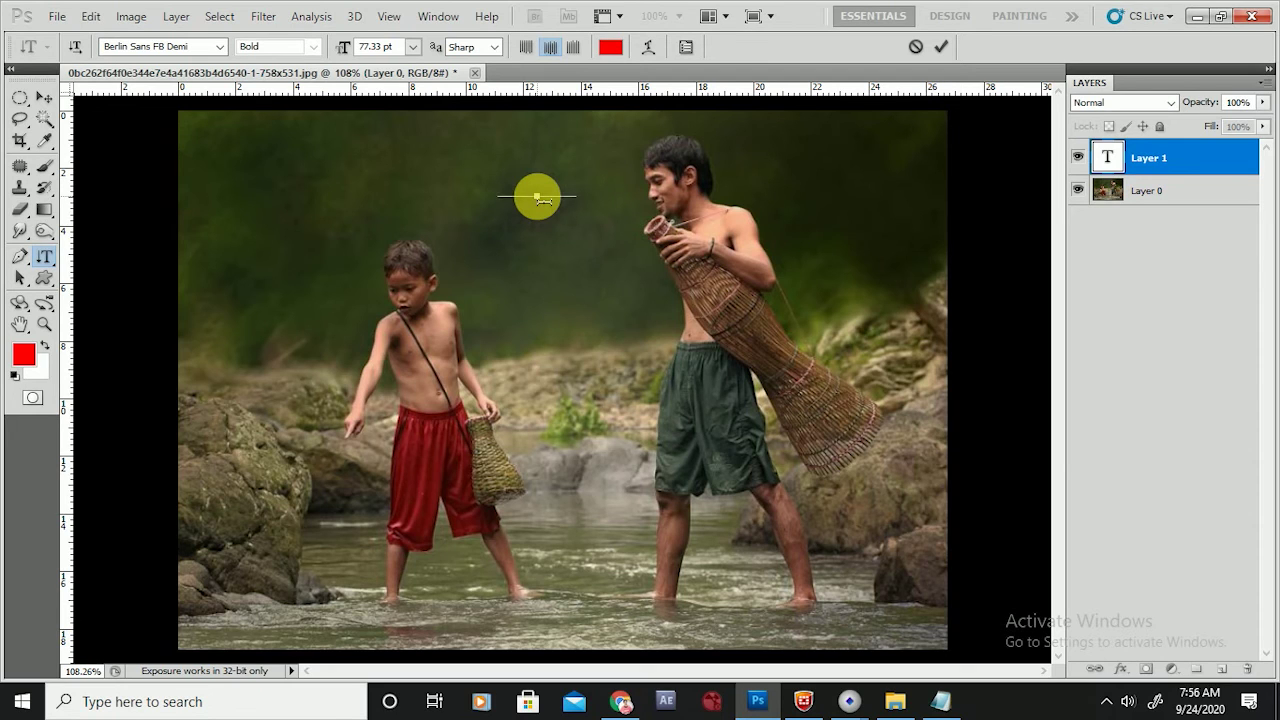
left_click(537, 197)
type("HD")
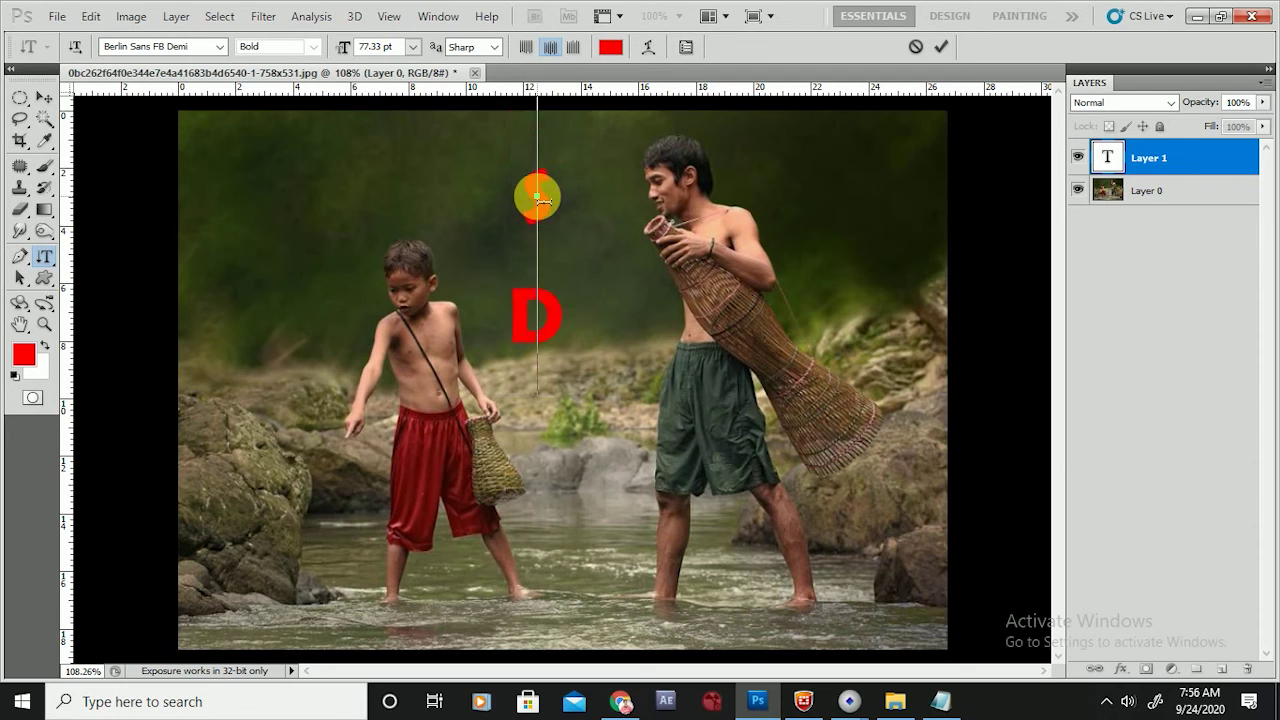
left_click(44, 97)
left_click_drag(532, 312, 533, 497)
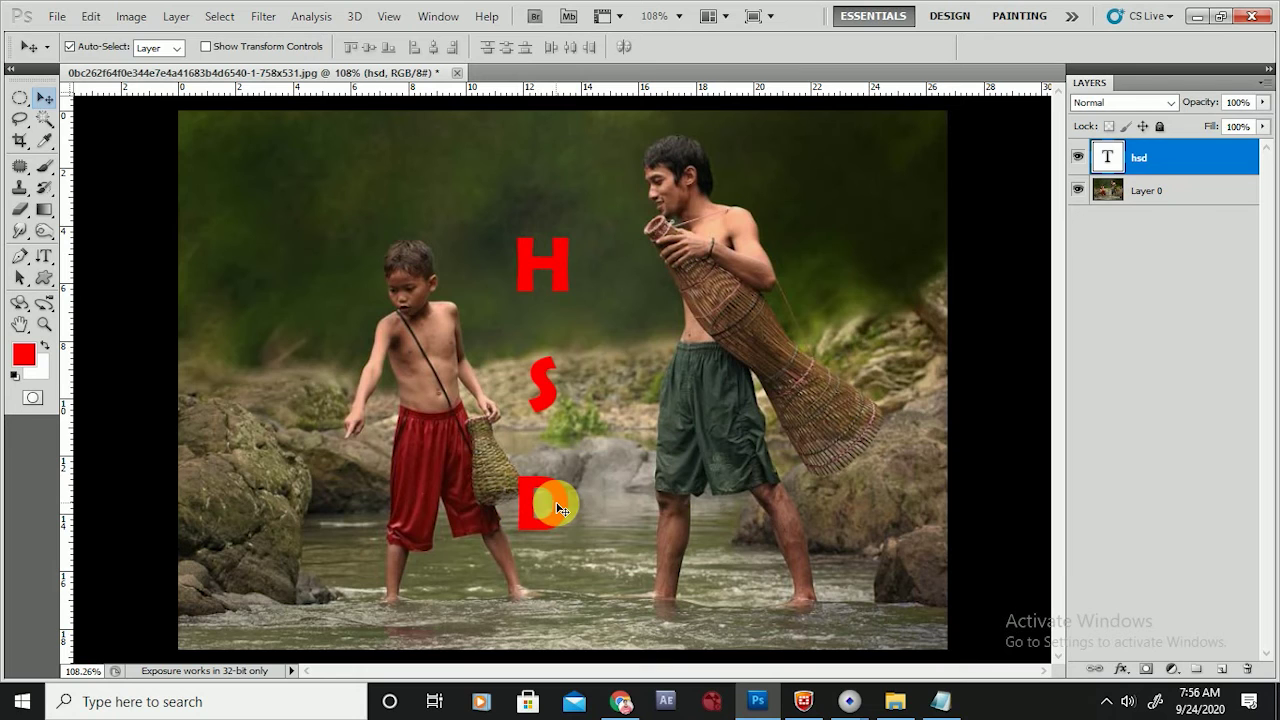
Insert extra letters into the vertical HSD text, and clear all of that layer's text.
key("t")
left_click(573, 522)
type("fd")
scroll(560, 378, "down", 1)
scroll(560, 378, "down", 1)
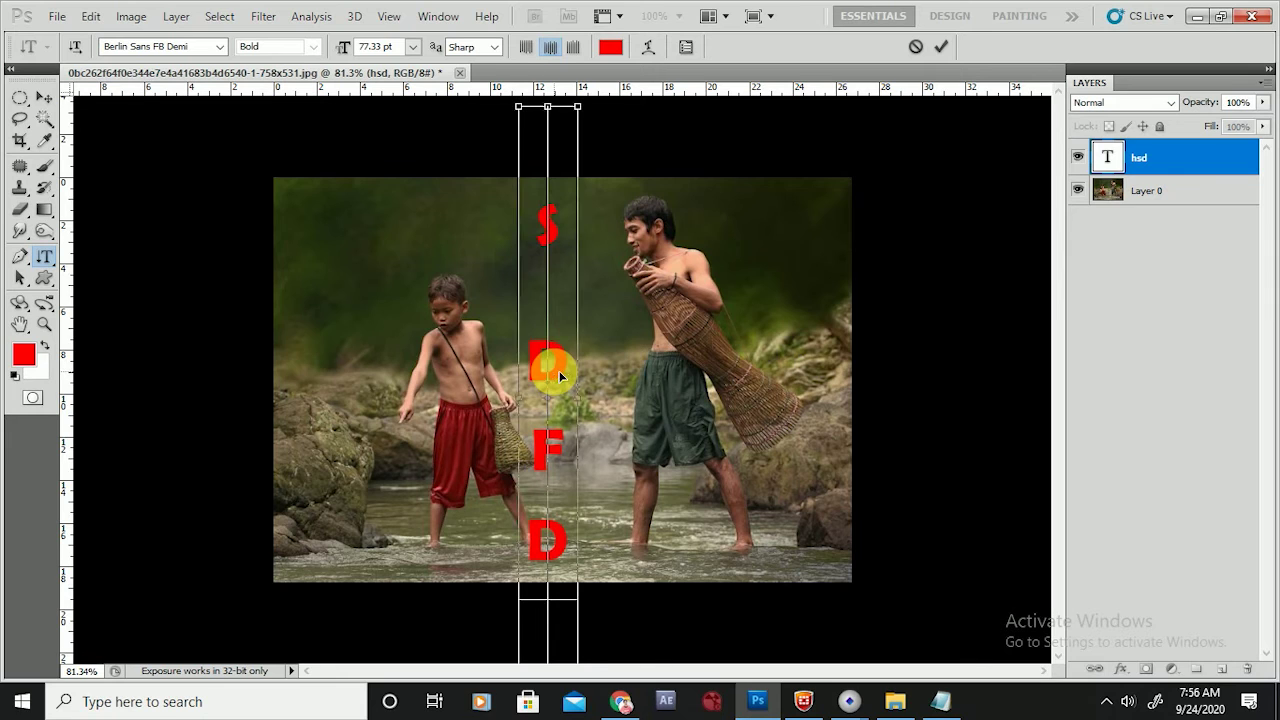
key("ctrl+a")
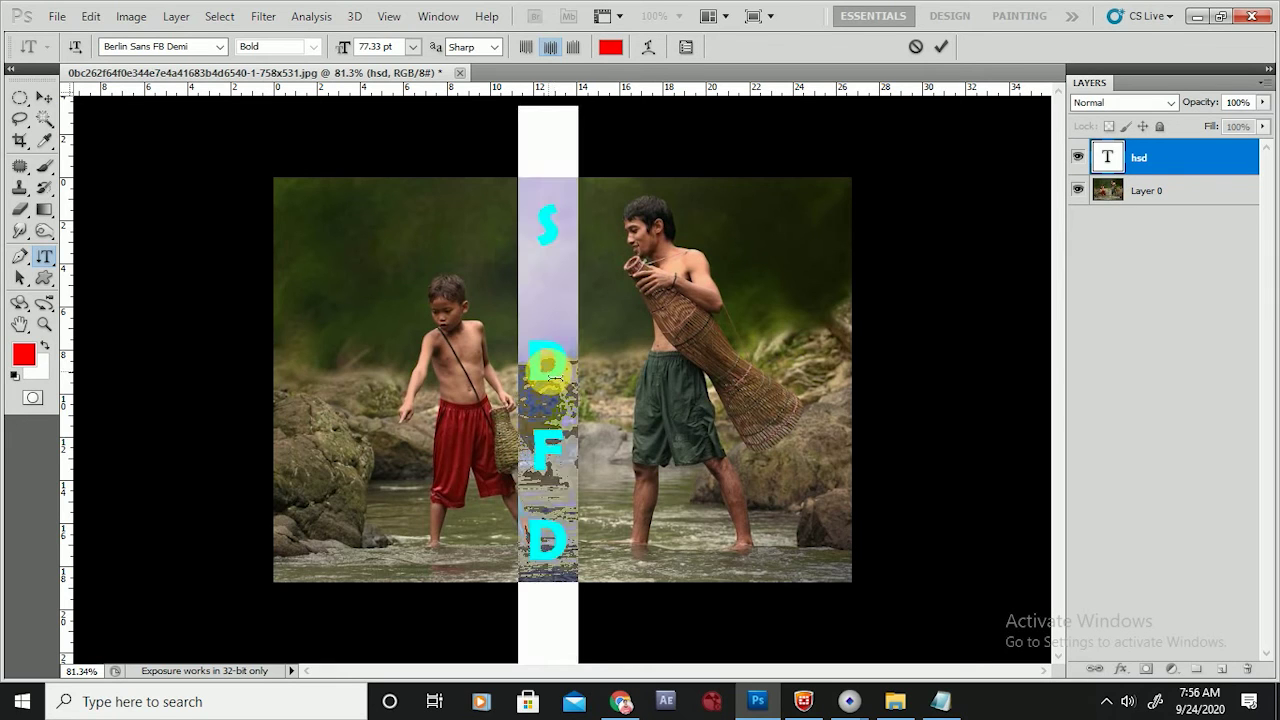
key("BackSpace")
Draw a wide Horizontal Type Mask text box across the upper part of the photo and fill it with random letters.
left_click(44, 256)
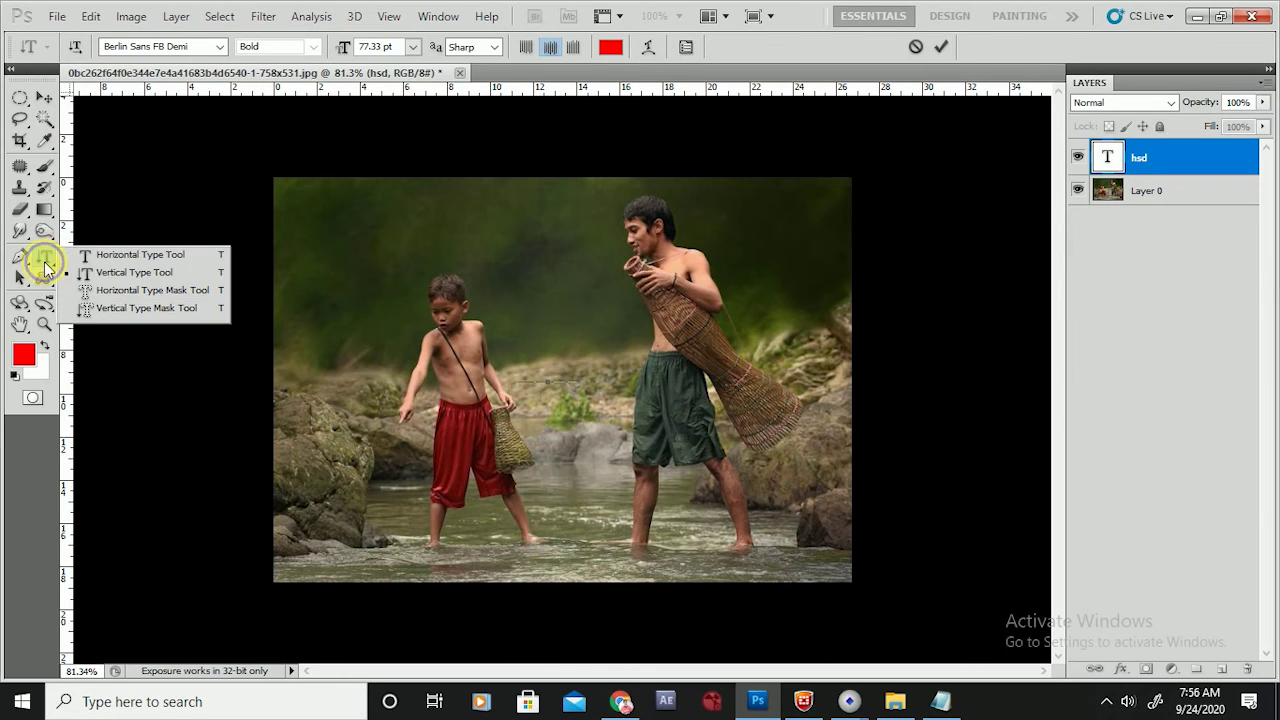
left_click(97, 297)
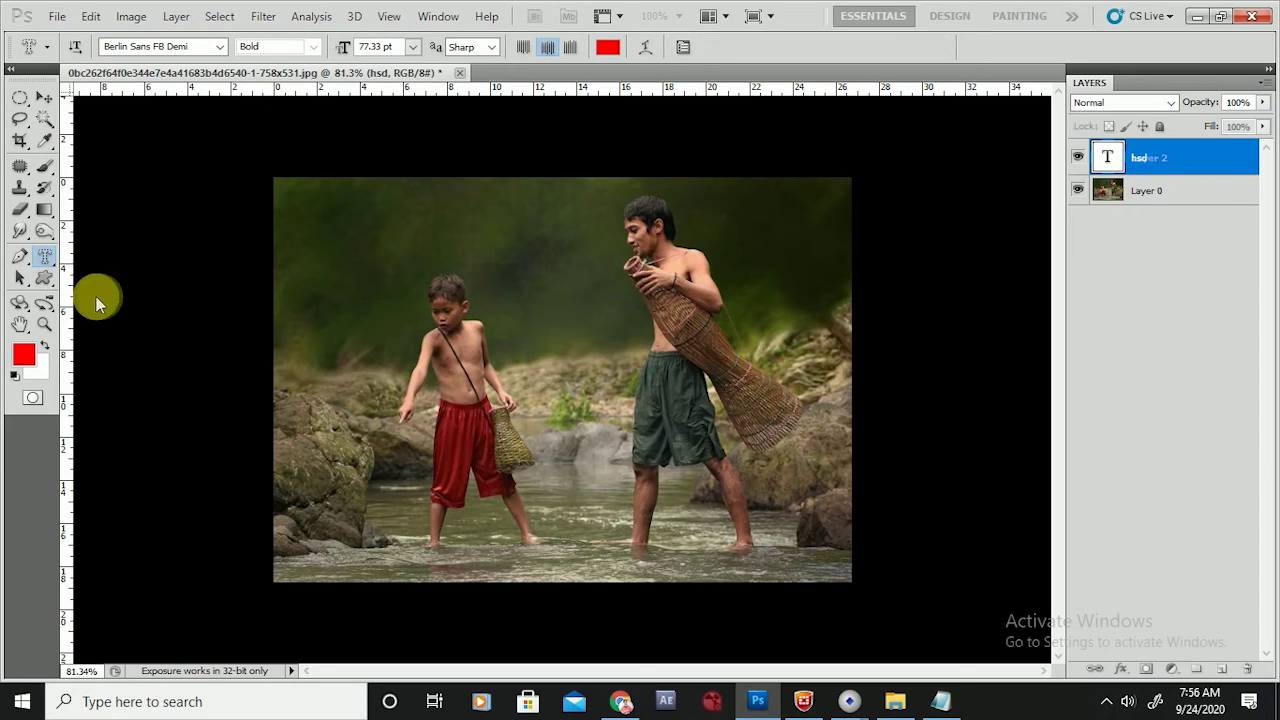
left_click_drag(310, 213, 834, 305)
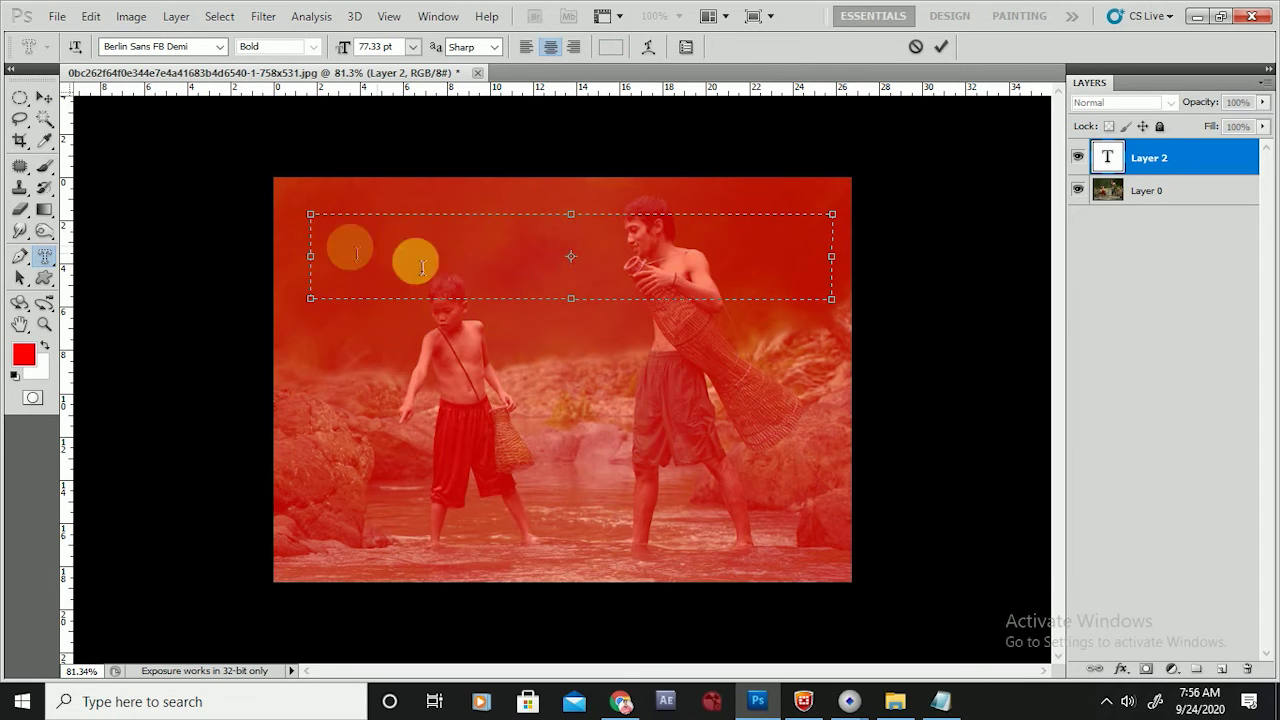
type("SDSDASP-")
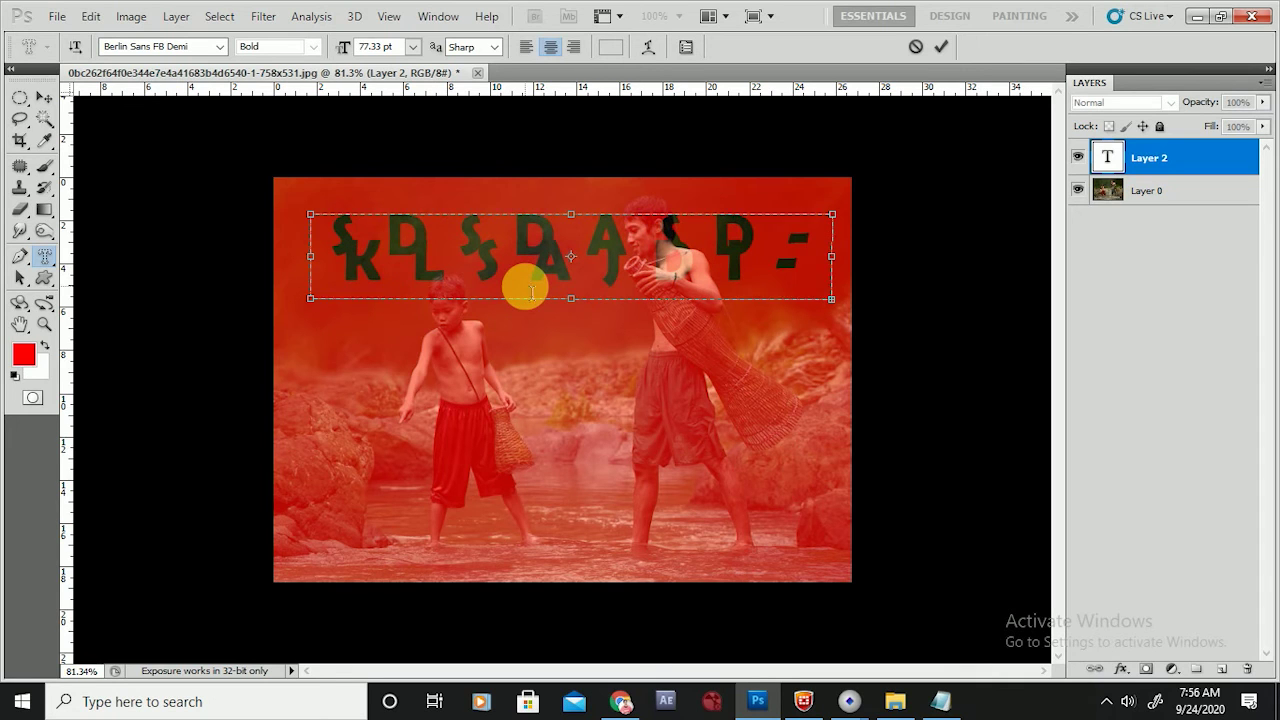
Select all of the horizontal mask text and reduce its font size to 23.33 pt.
key("ctrl+a")
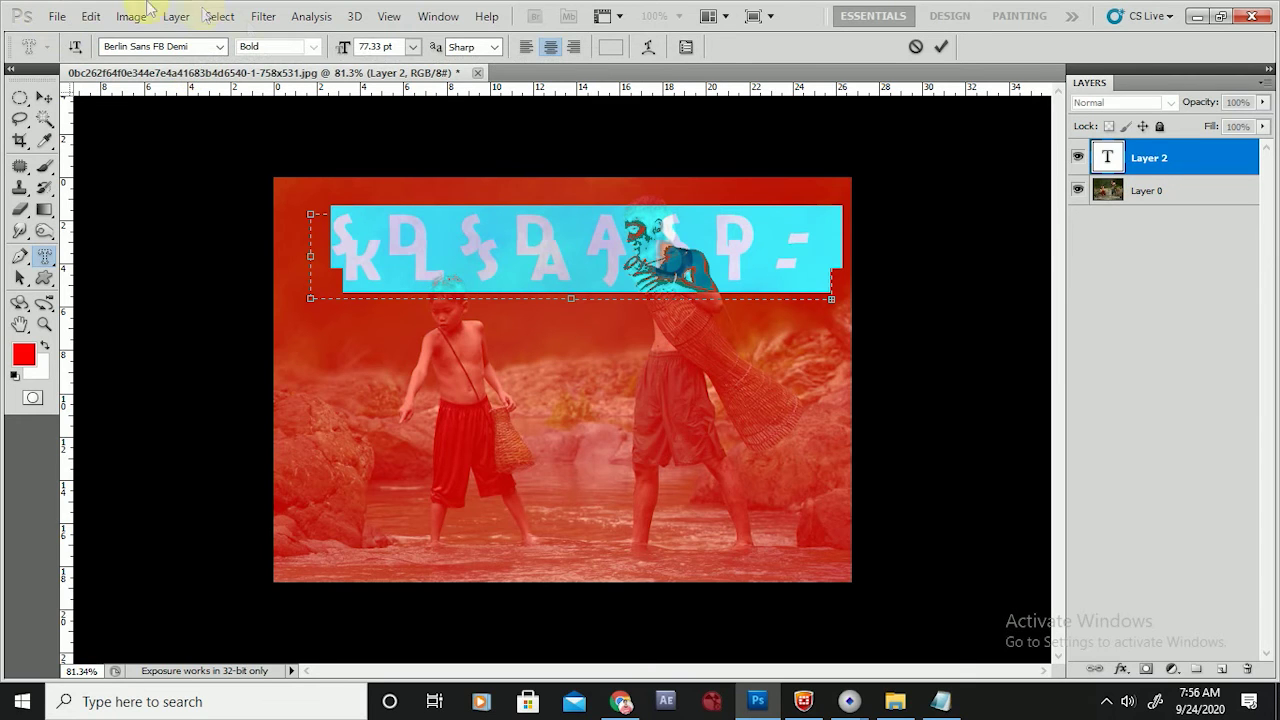
left_click(387, 55)
scroll(387, 57, "down", 17)
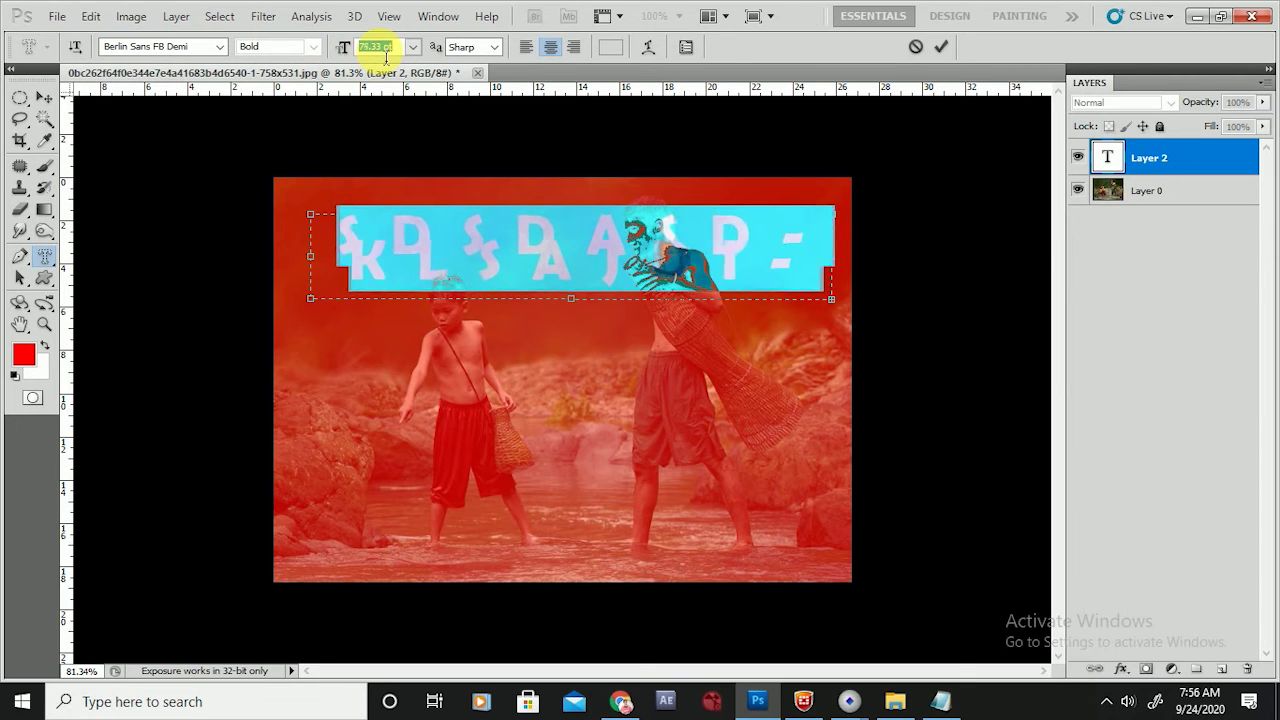
scroll(387, 57, "down", 20)
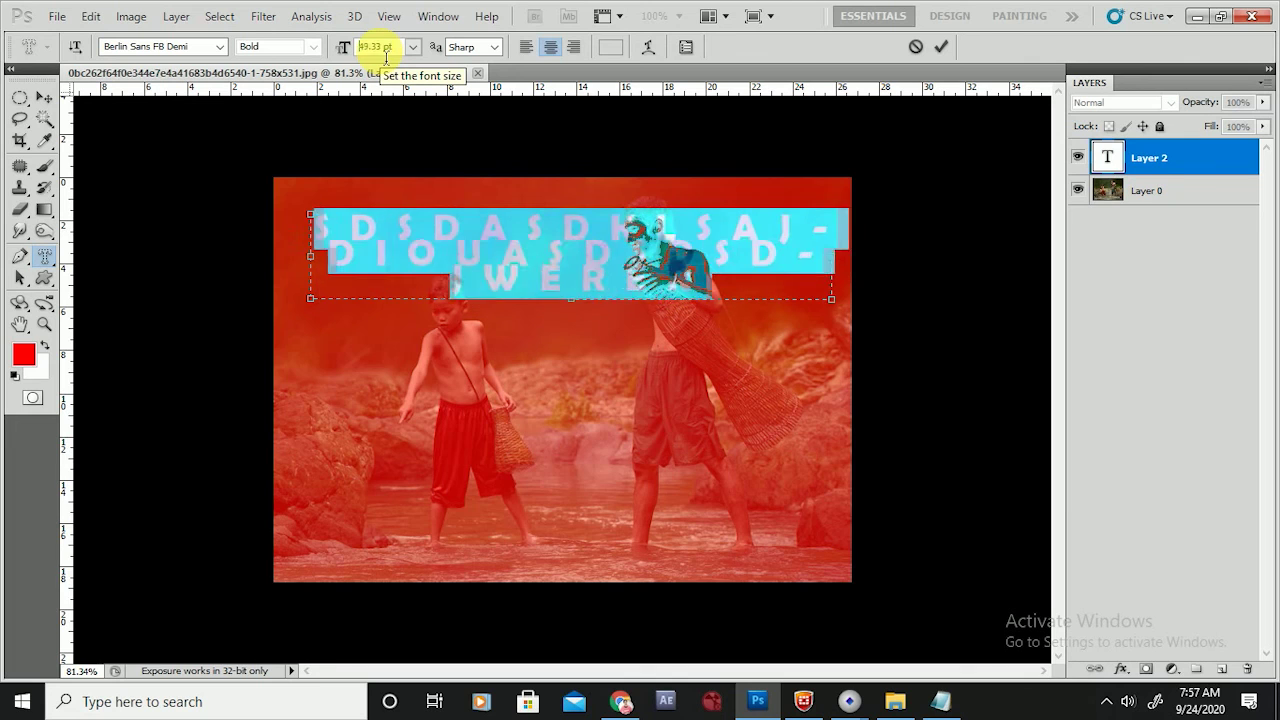
scroll(387, 57, "down", 11)
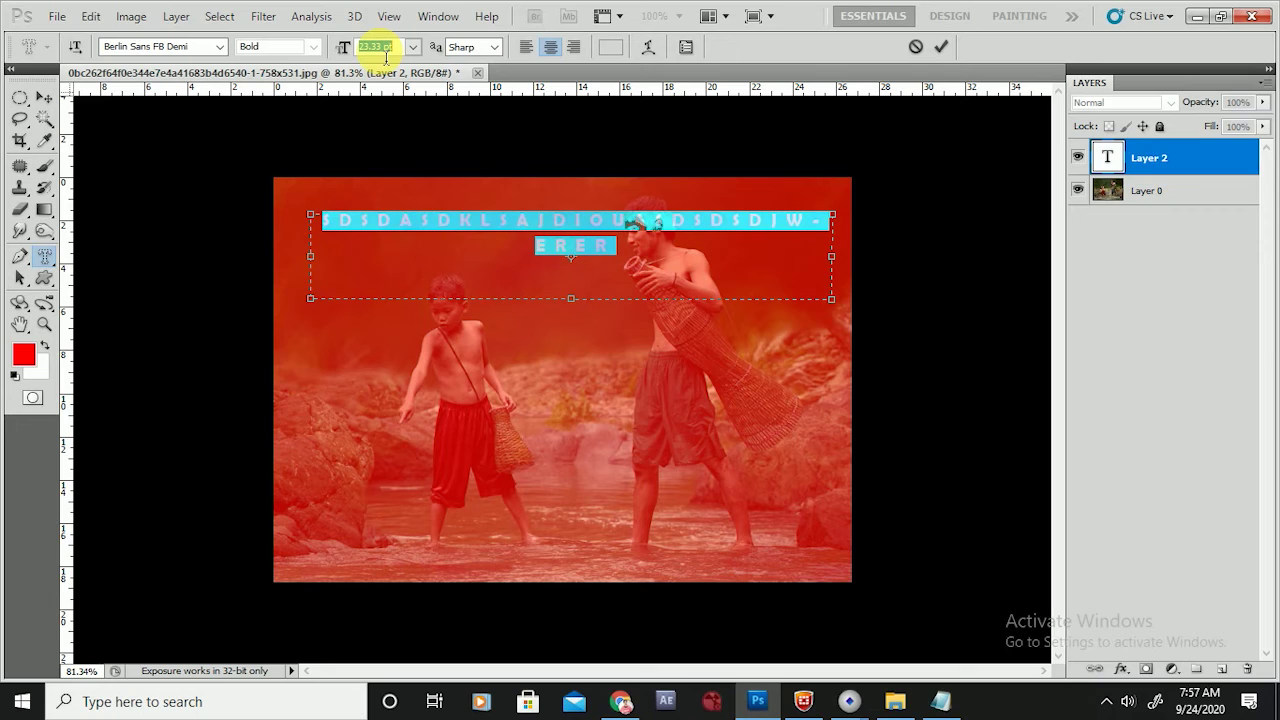
Turn the horizontal mask text into a selection, inspect the letter outlines up close, and deselect it.
left_click_drag(42, 256, 135, 300)
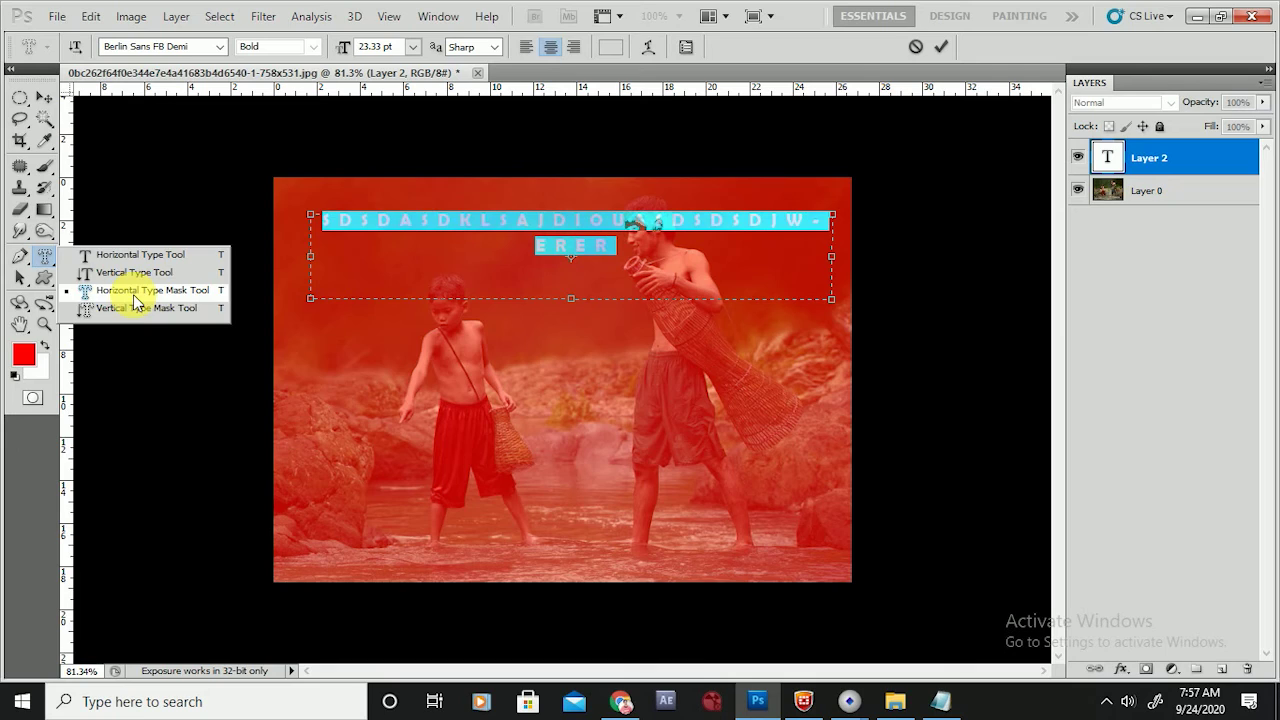
left_click(112, 308)
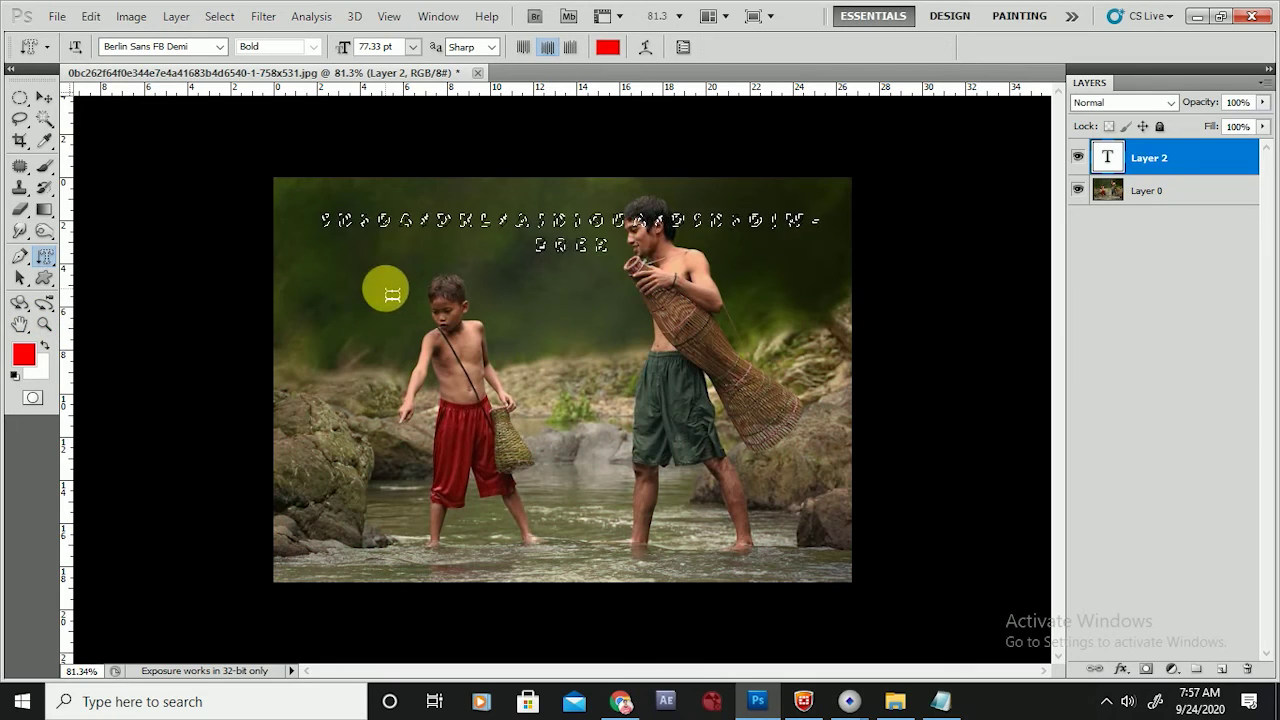
scroll(543, 240, "up", 2)
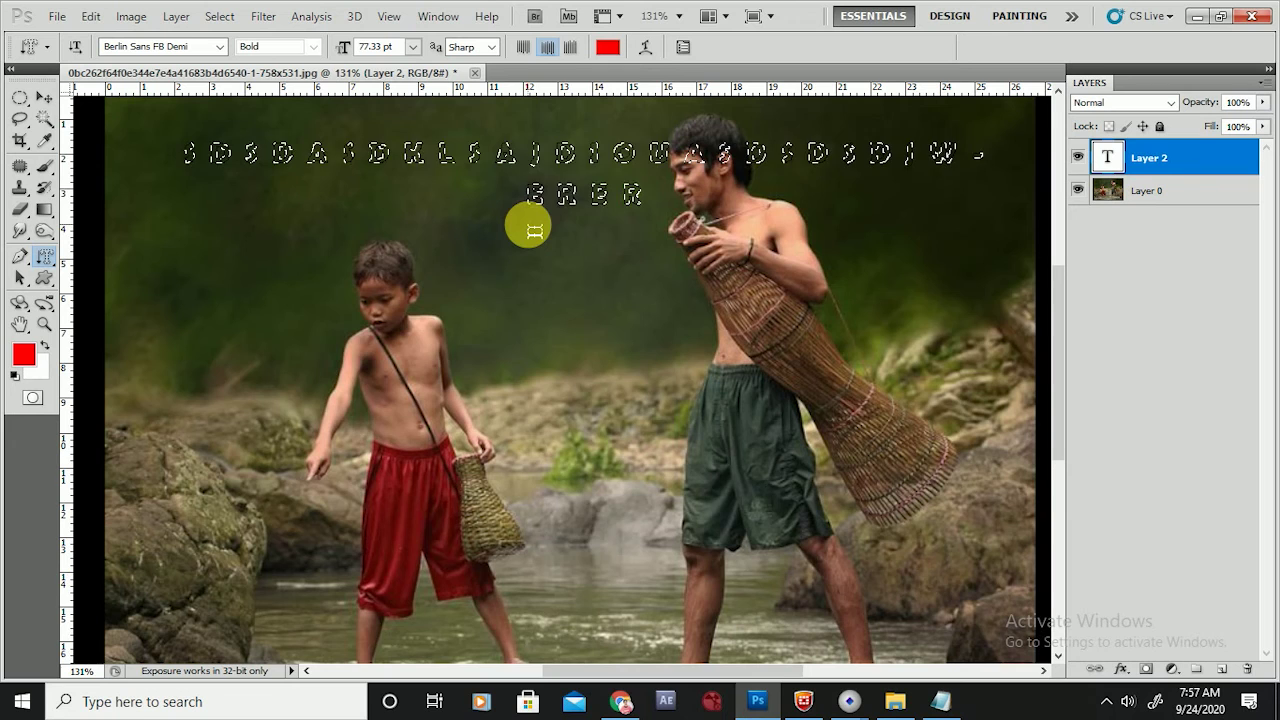
key("ctrl+d")
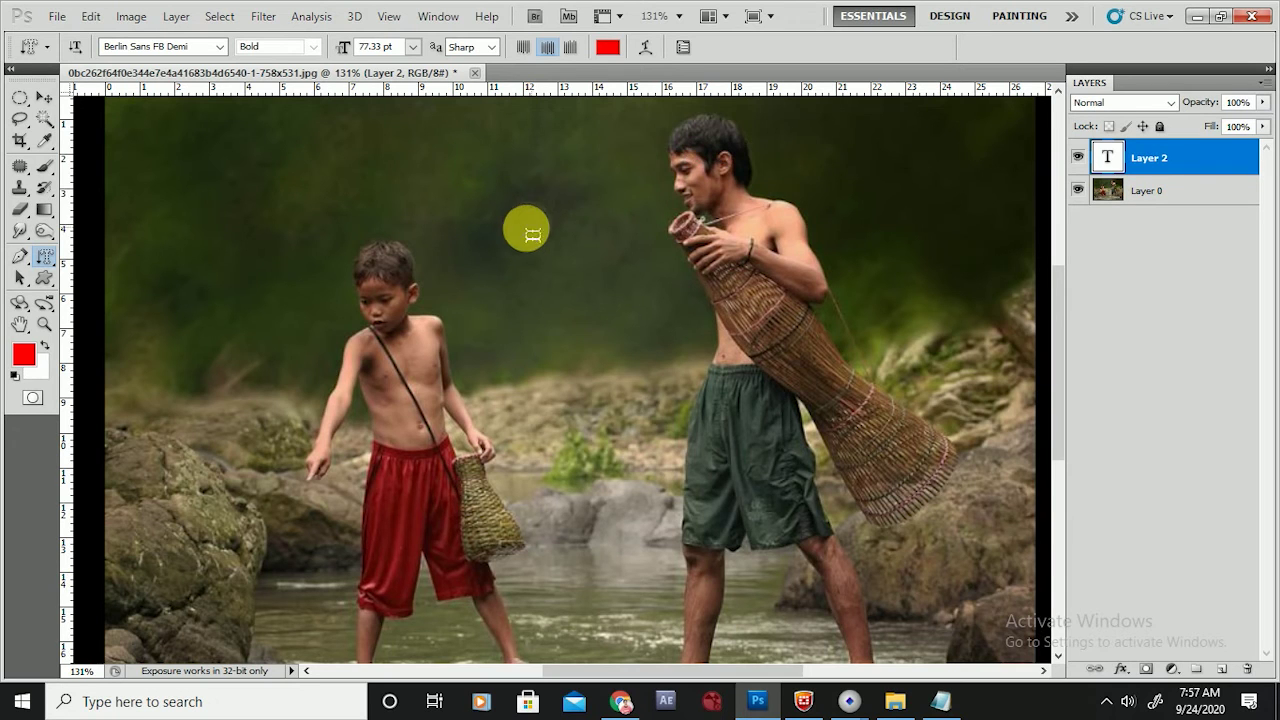
Draw a Vertical Type Mask text box over the two figures and fill it with repeated x, c and z letters.
scroll(29, 263, "up", 1)
left_click(44, 256)
left_click(130, 311)
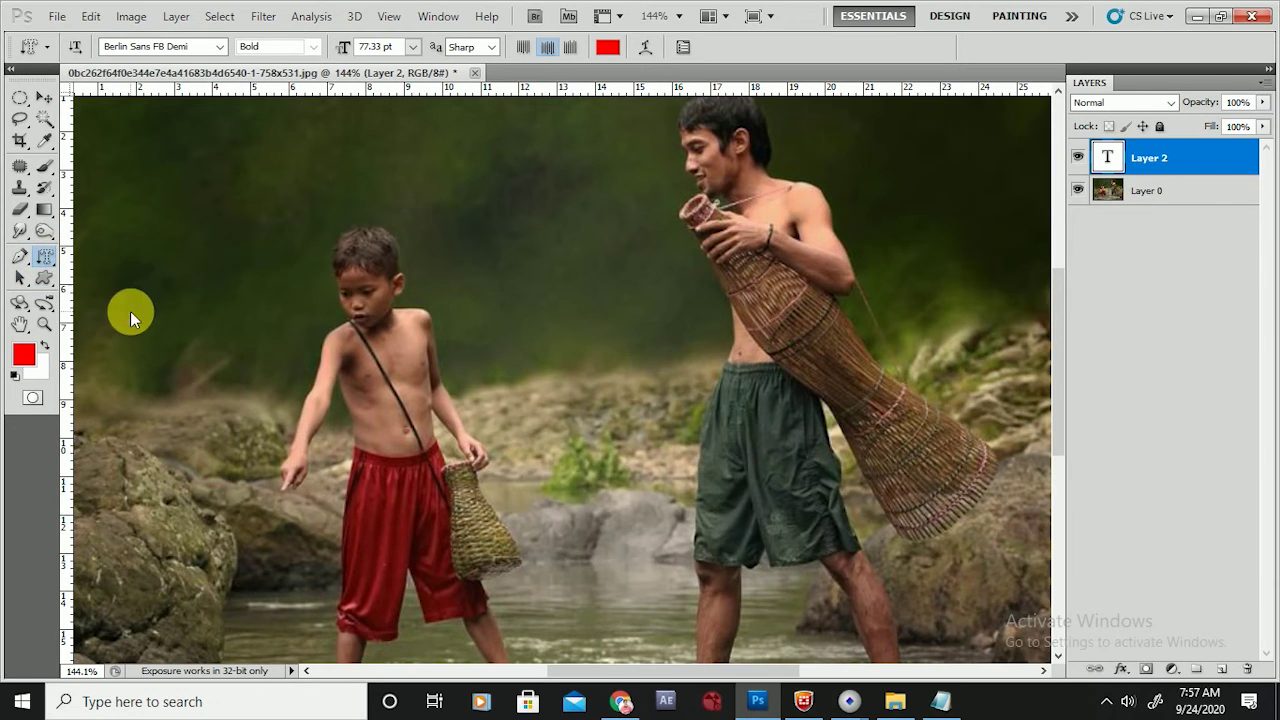
scroll(306, 258, "down", 6)
left_click_drag(303, 218, 719, 467)
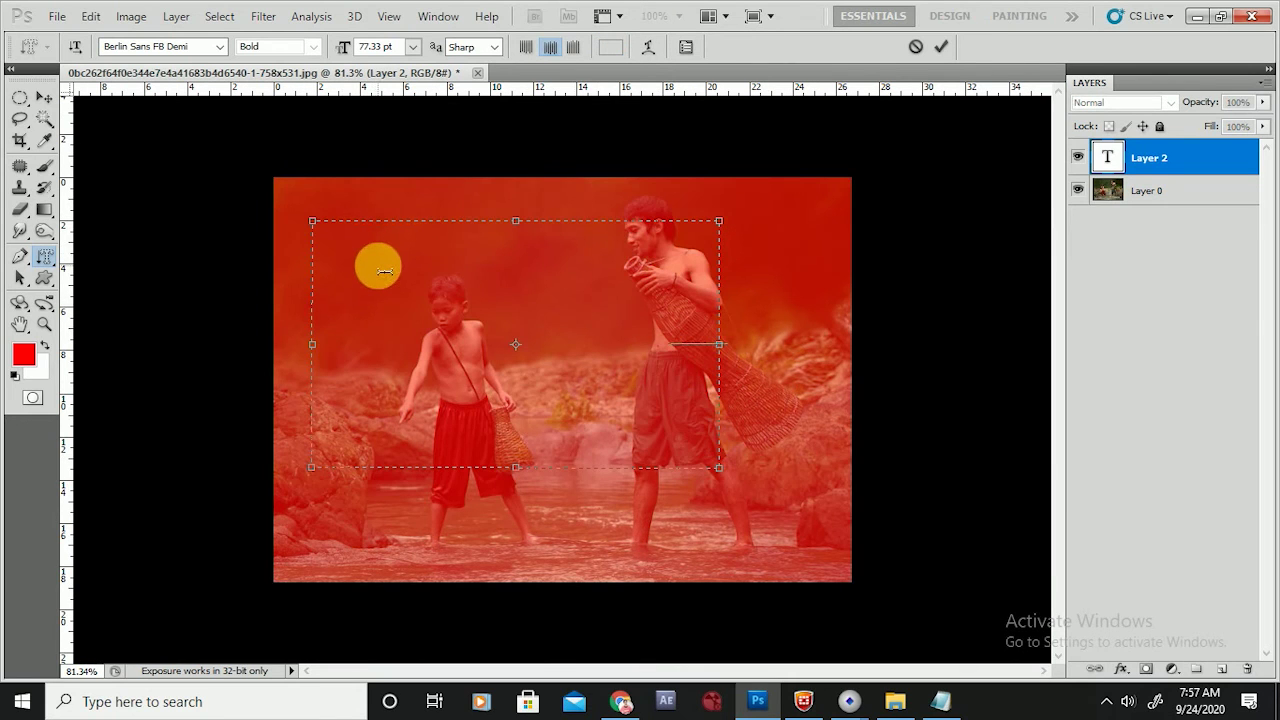
type("xcxzcxzcxzcxzcxzcxz")
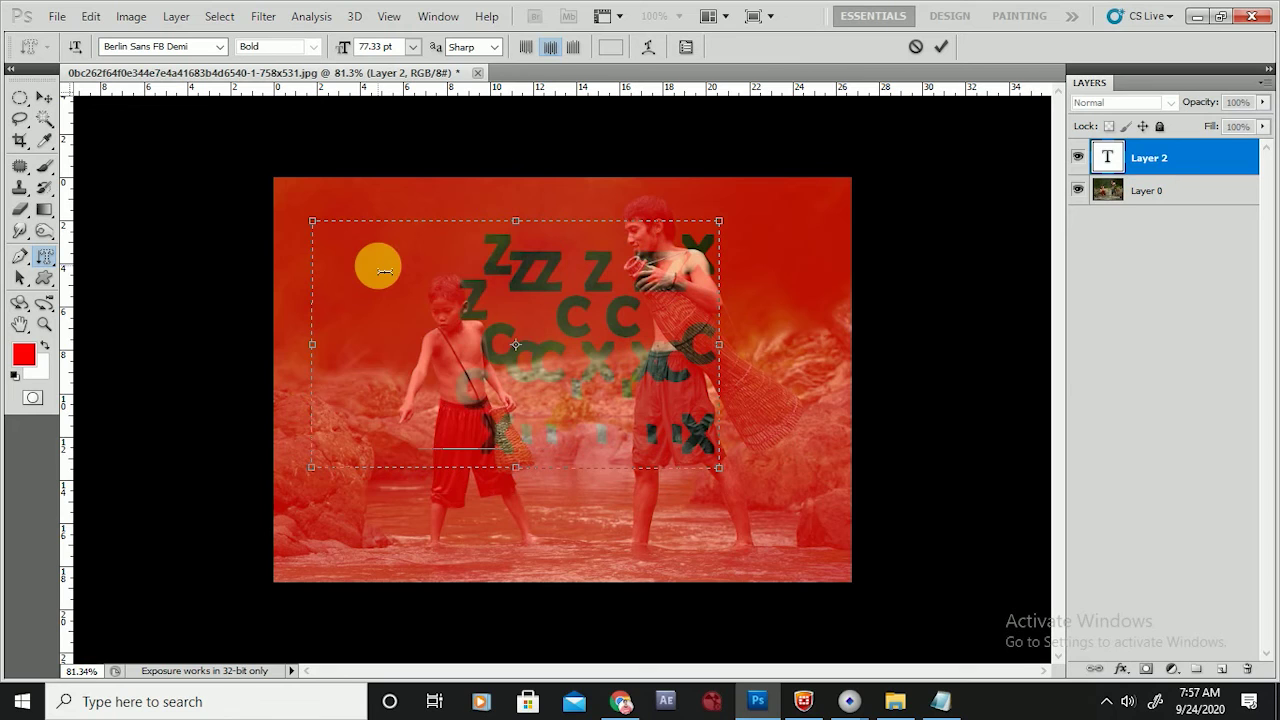
type("cxz")
Try top, centre and bottom alignment on the vertical mask text.
left_click(528, 47)
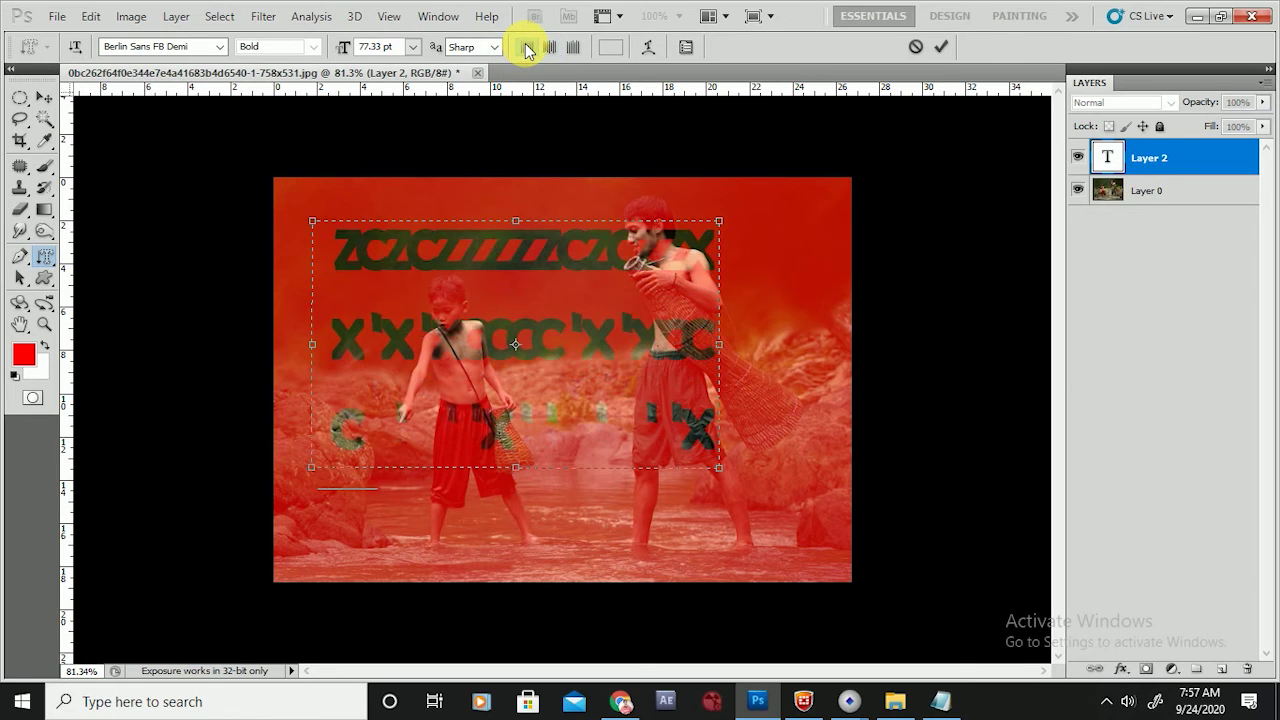
left_click(549, 47)
left_click(573, 47)
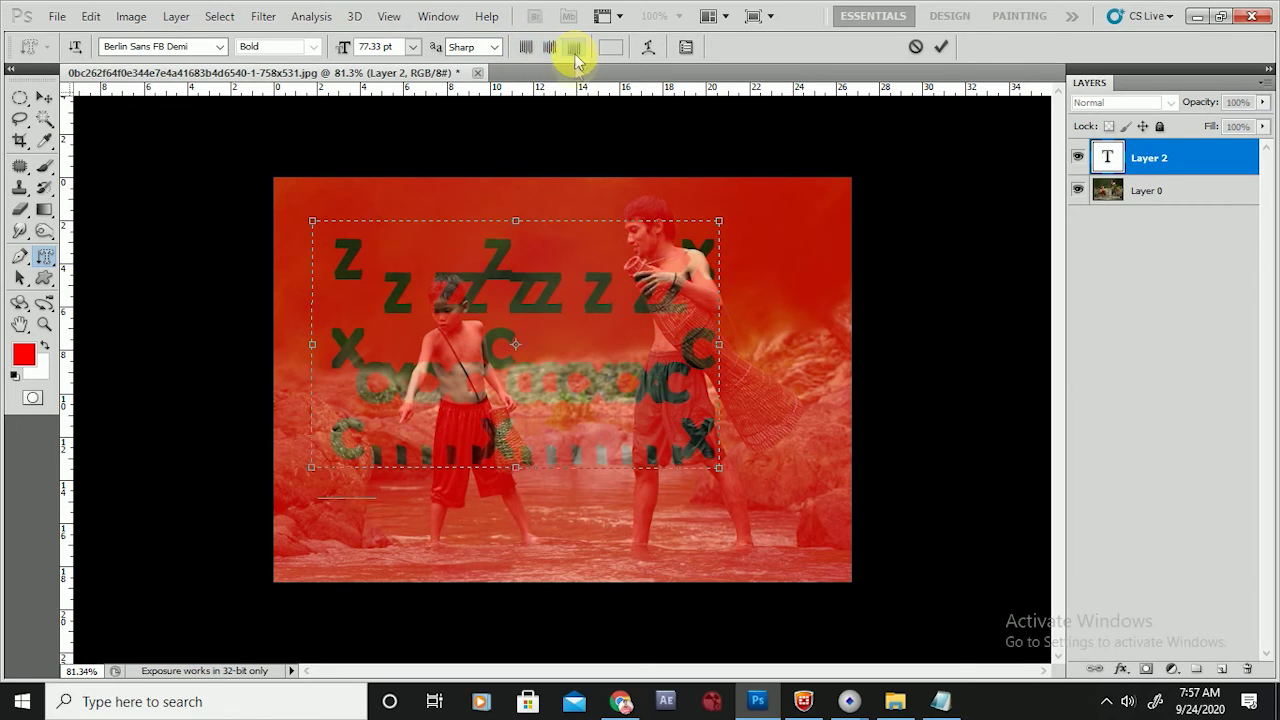
Try the Arc Lower warp style on the vertical mask text, and cancel both the warp and the mask text.
left_click(649, 49)
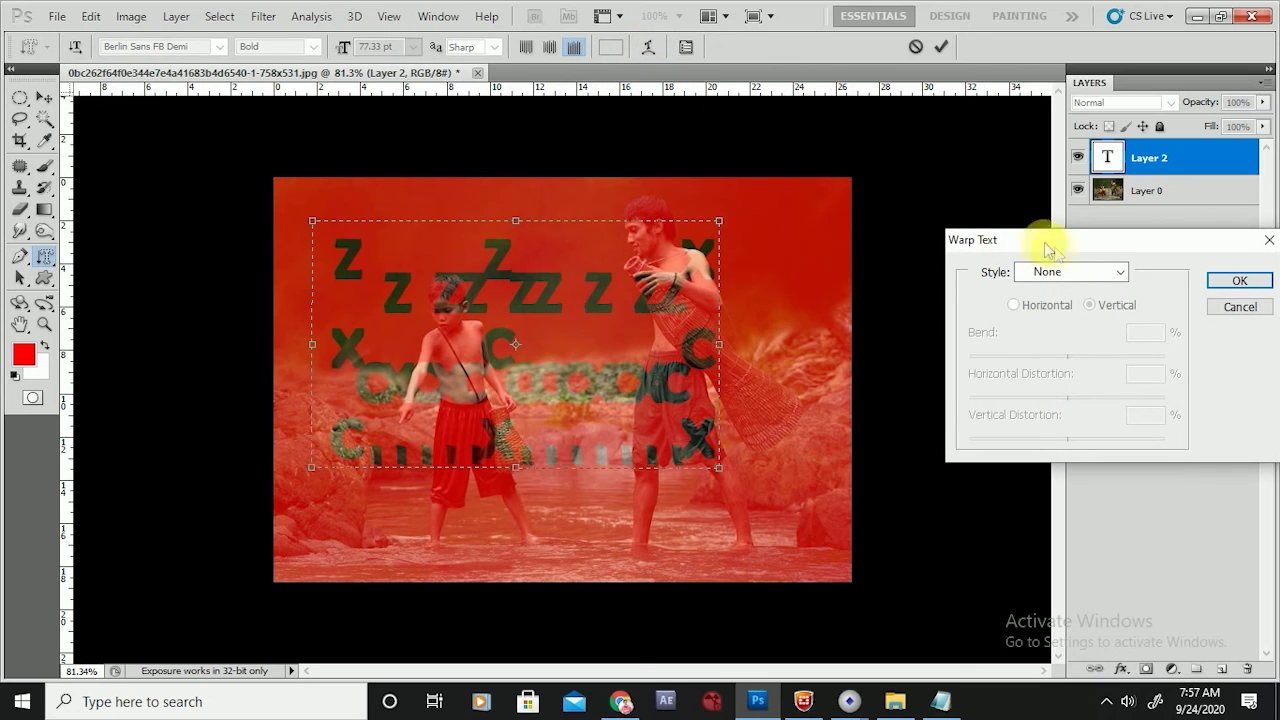
left_click(1070, 272)
left_click(1040, 342)
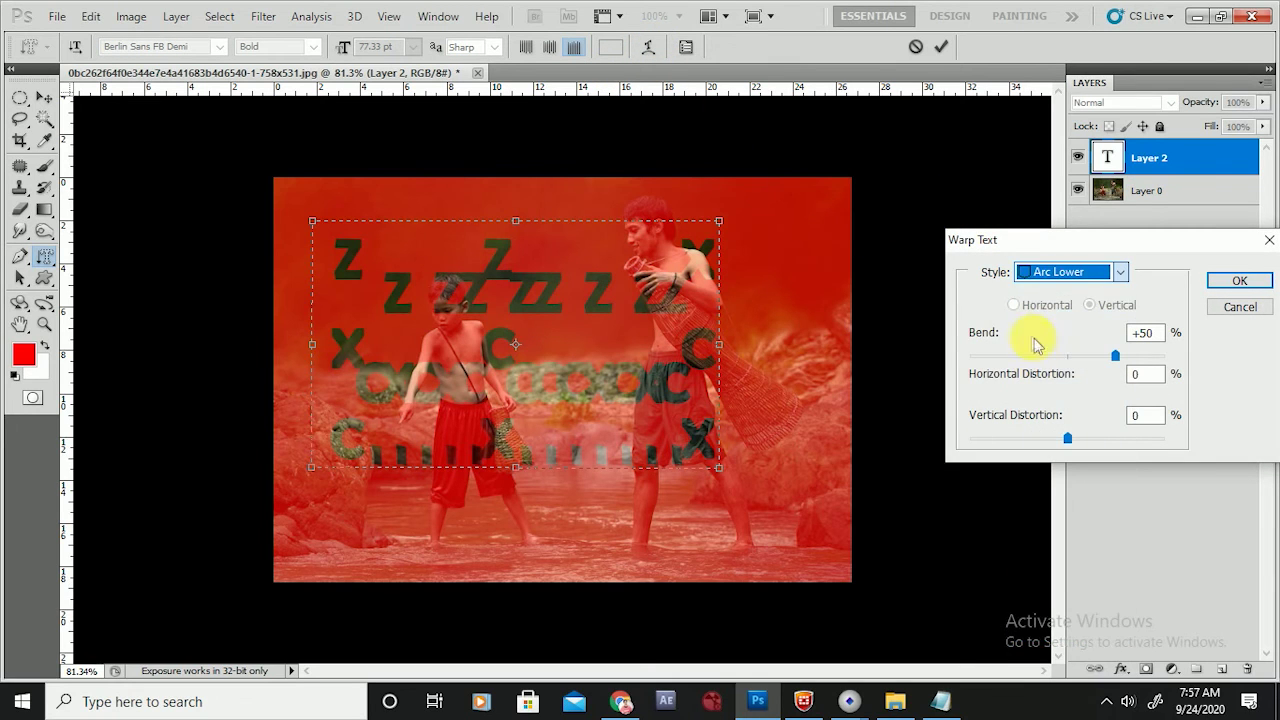
left_click(1240, 307)
key("Escape")
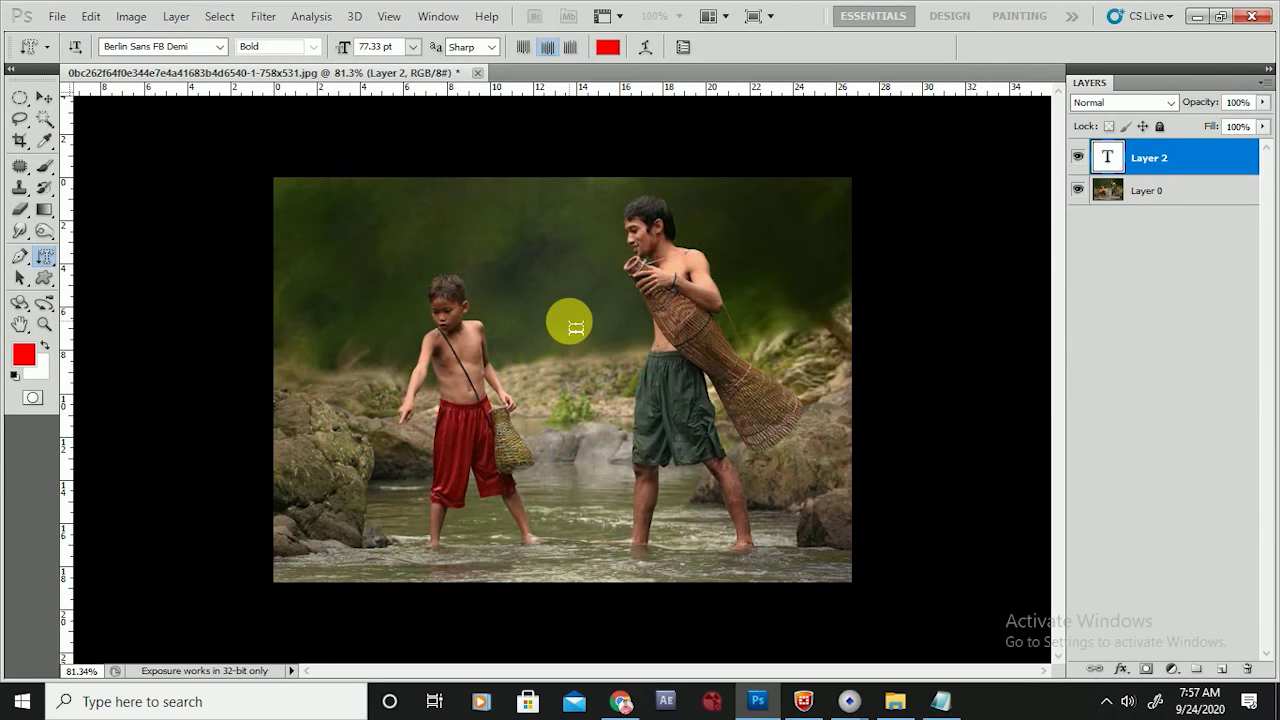
Add the text HAPPY with the Horizontal Type tool and move it across to span both figures.
right_click(45, 257)
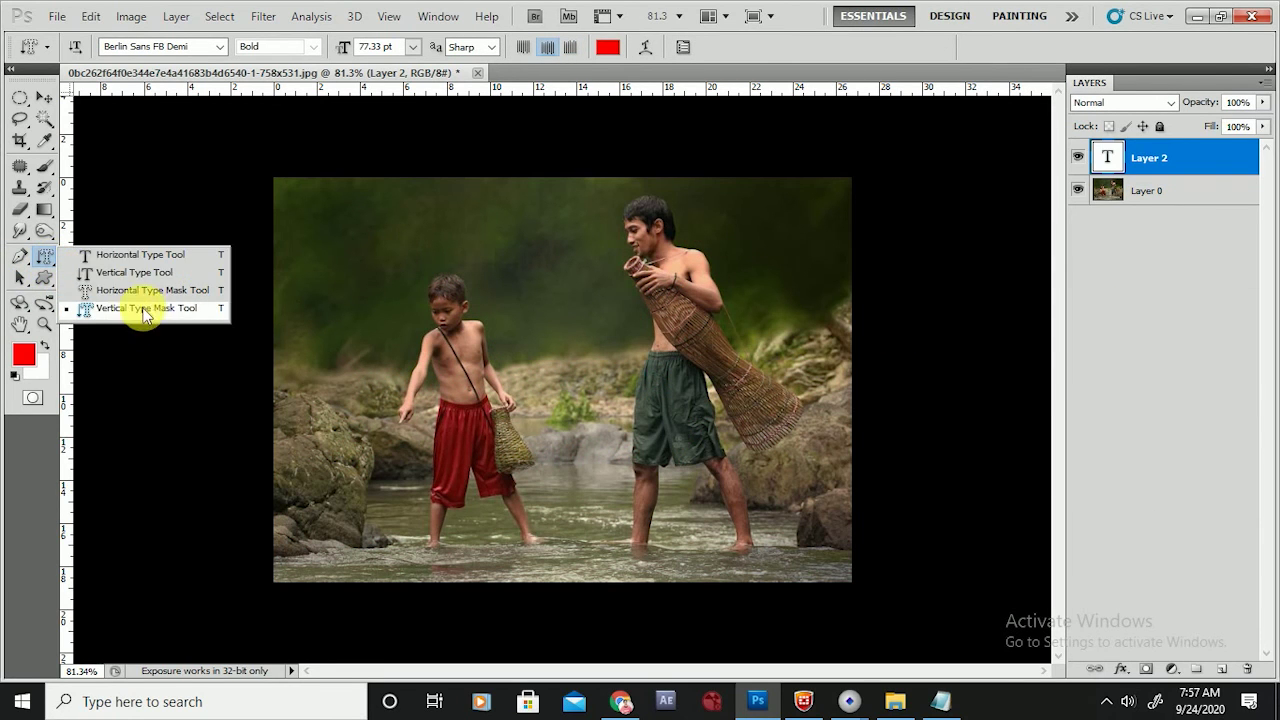
left_click(735, 49)
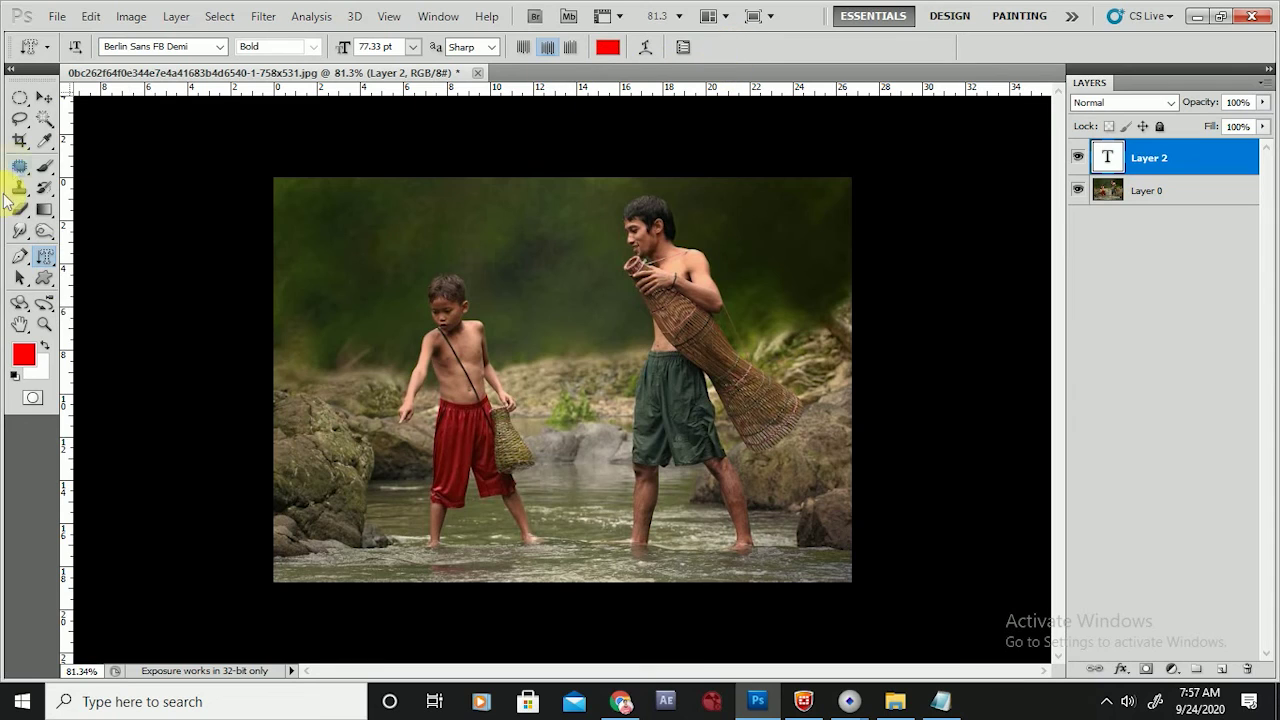
right_click(45, 257)
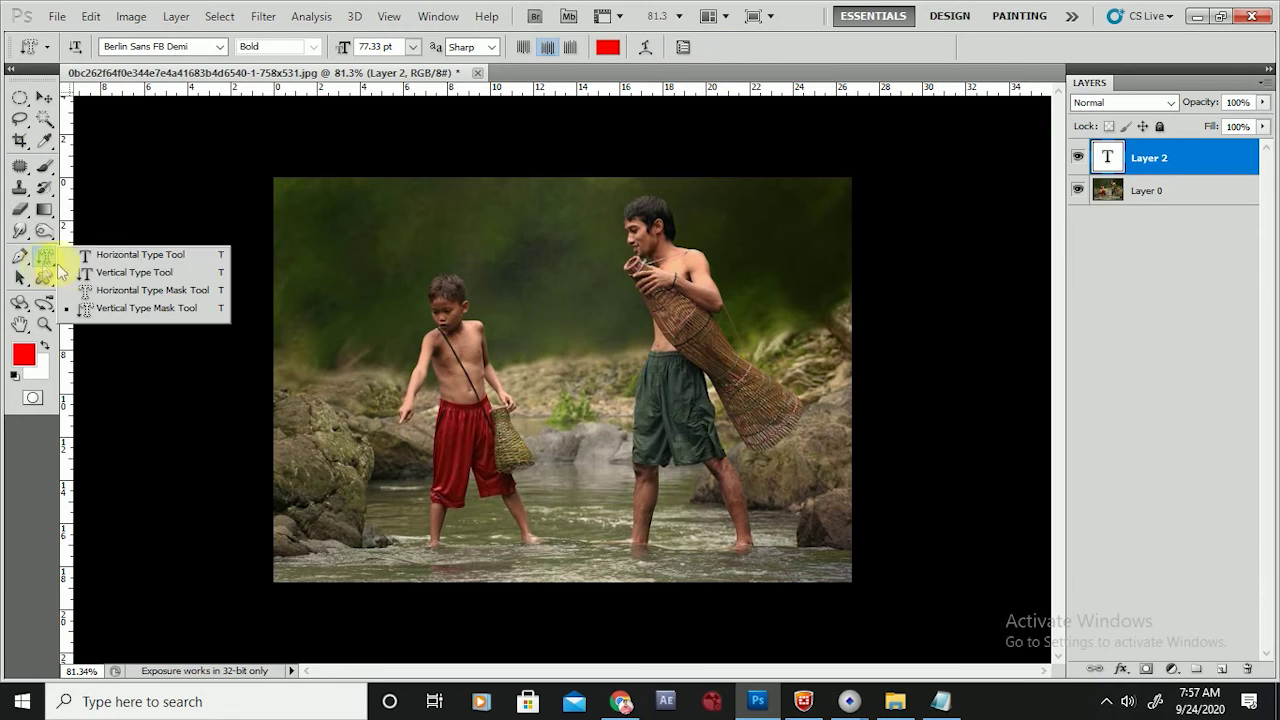
left_click(160, 258)
left_click(455, 338)
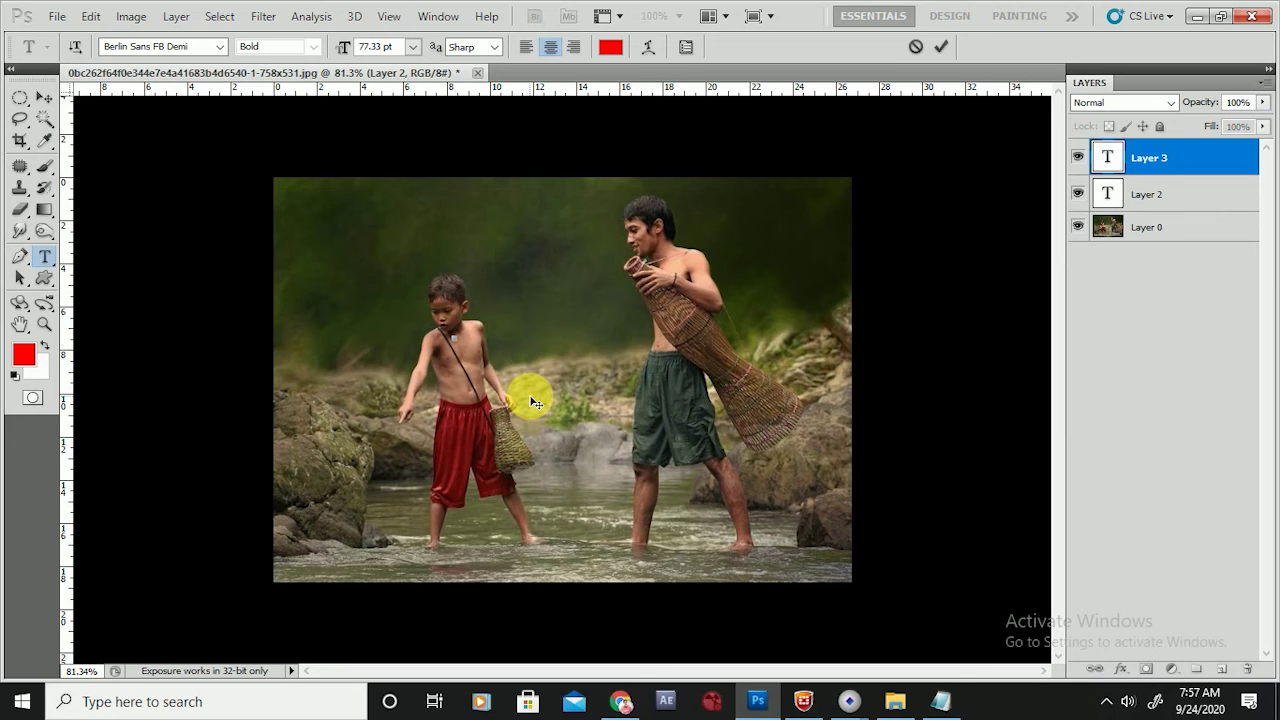
type("H A P P Y")
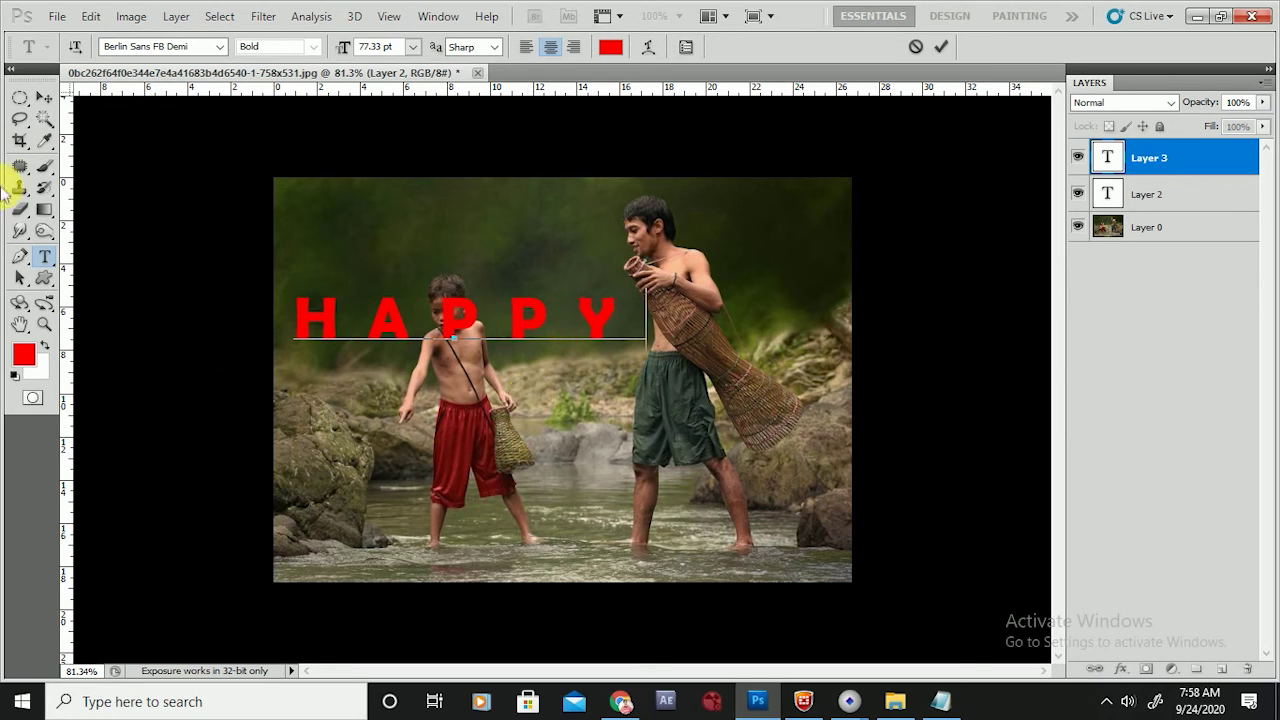
left_click(44, 97)
left_click_drag(388, 336, 489, 351)
Apply Faux Bold and Faux Italic to the whole HAPPY text through the character settings.
key("t")
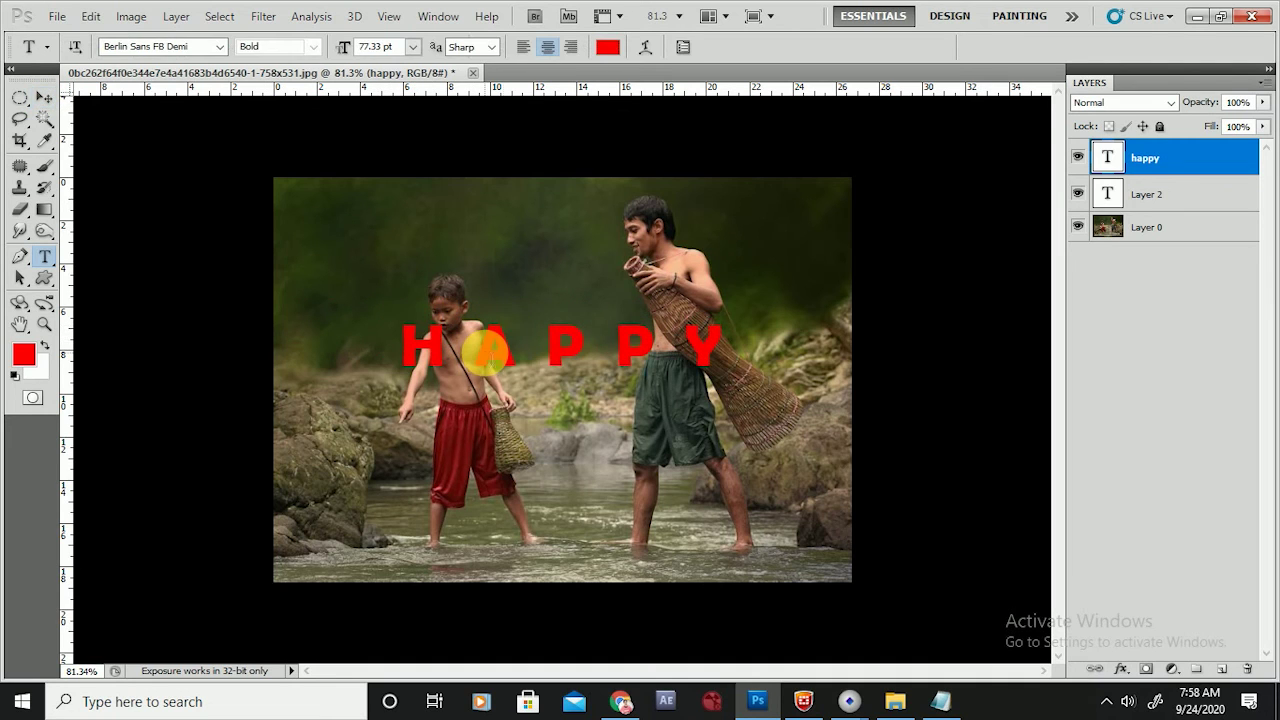
left_click(490, 356)
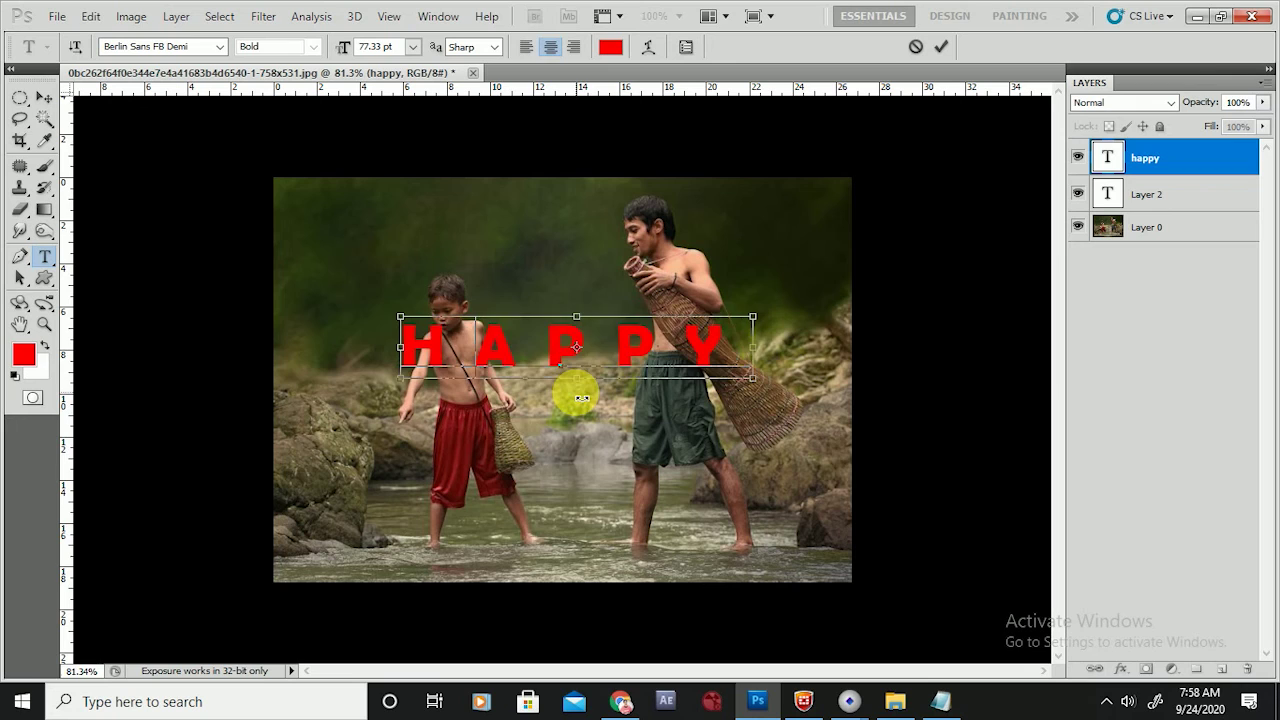
key("ctrl+a")
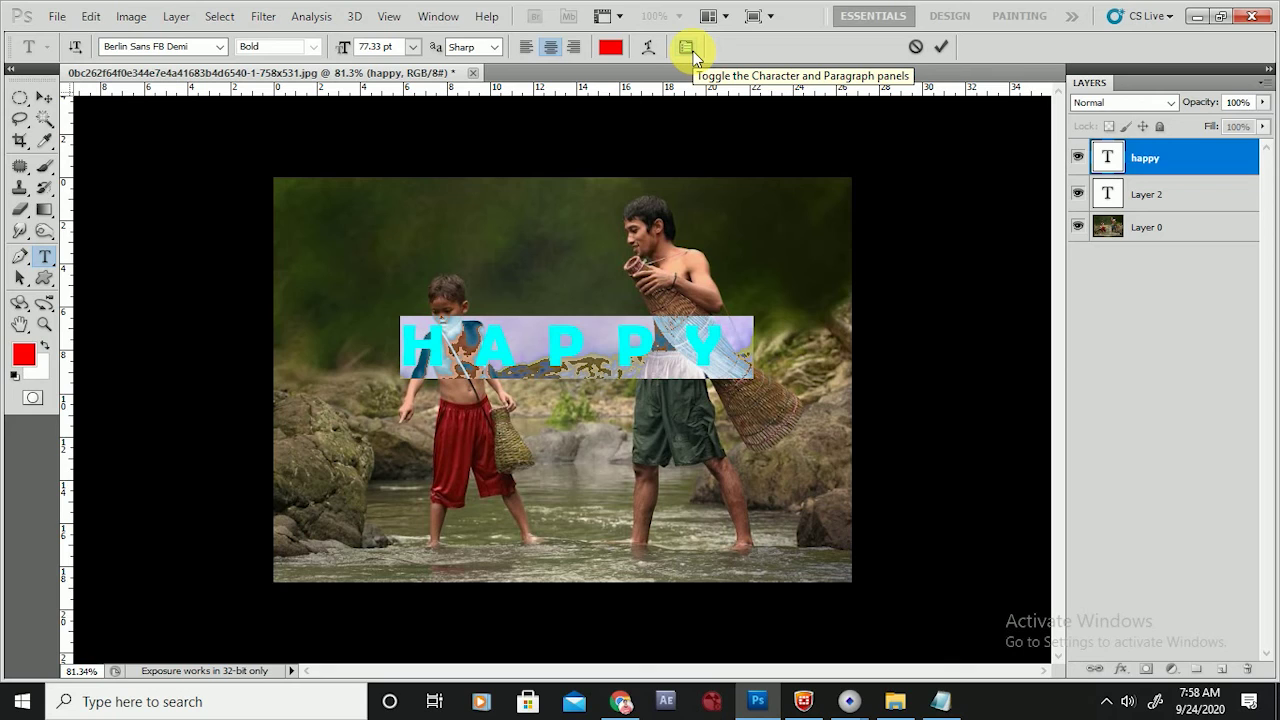
left_click(686, 47)
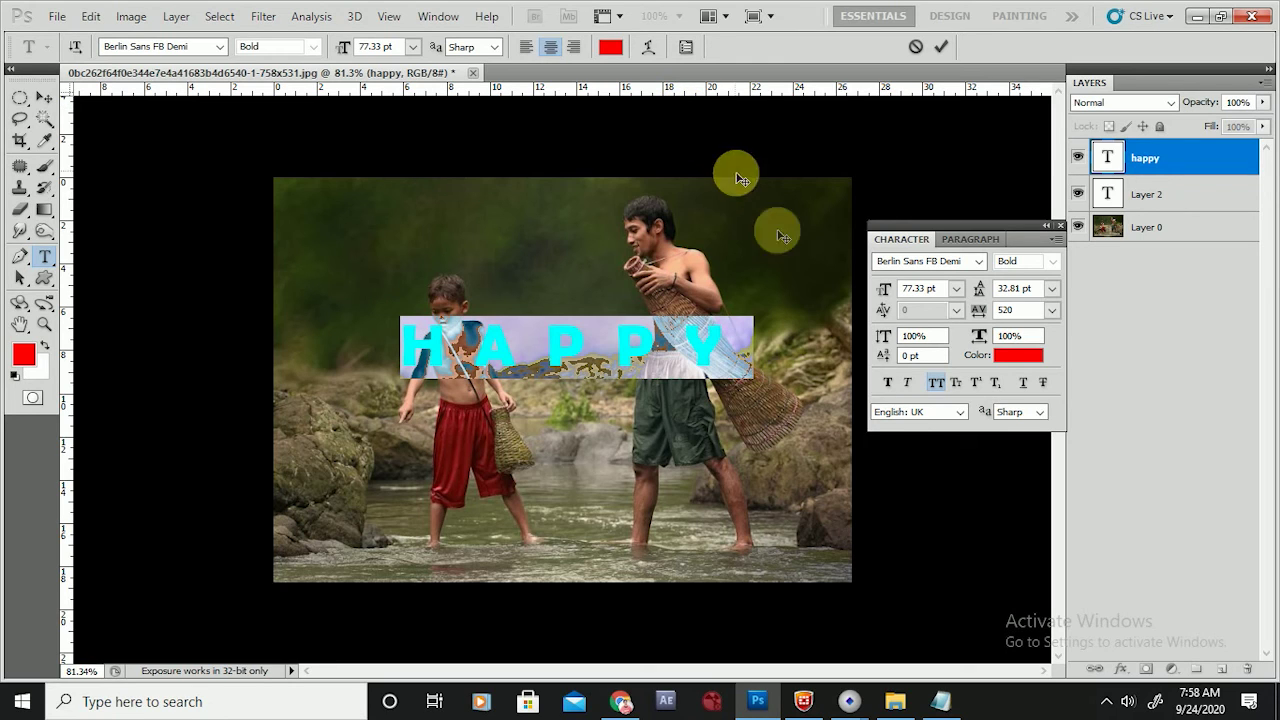
left_click(888, 386)
left_click(912, 384)
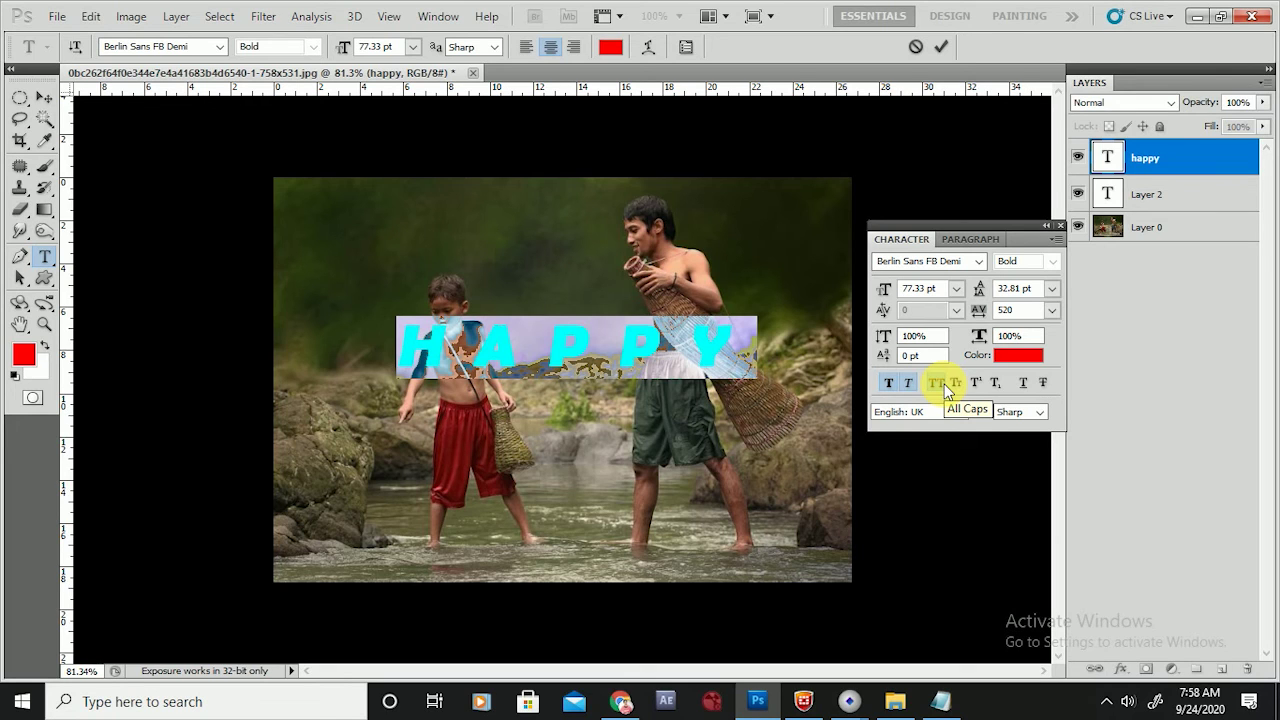
Turn off All Caps for the HAPPY text, try Superscript, and apply Subscript and Strikethrough.
left_click(944, 384)
left_click(970, 386)
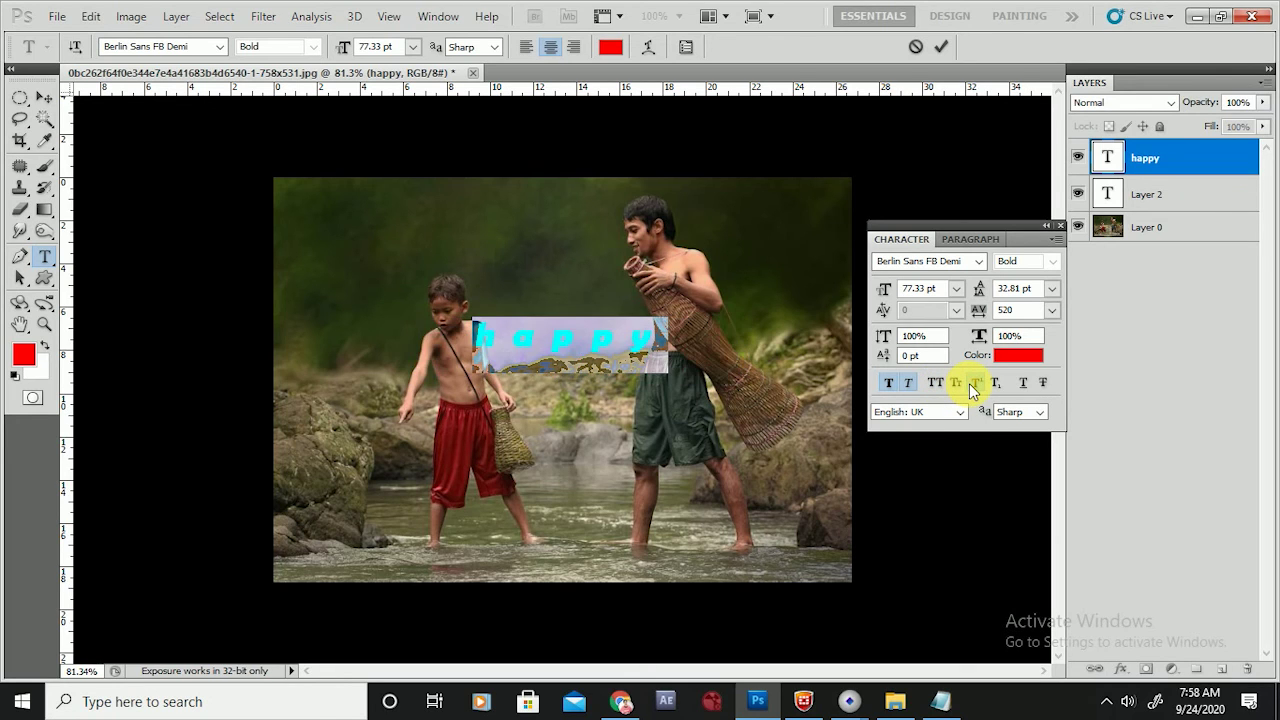
left_click(996, 390)
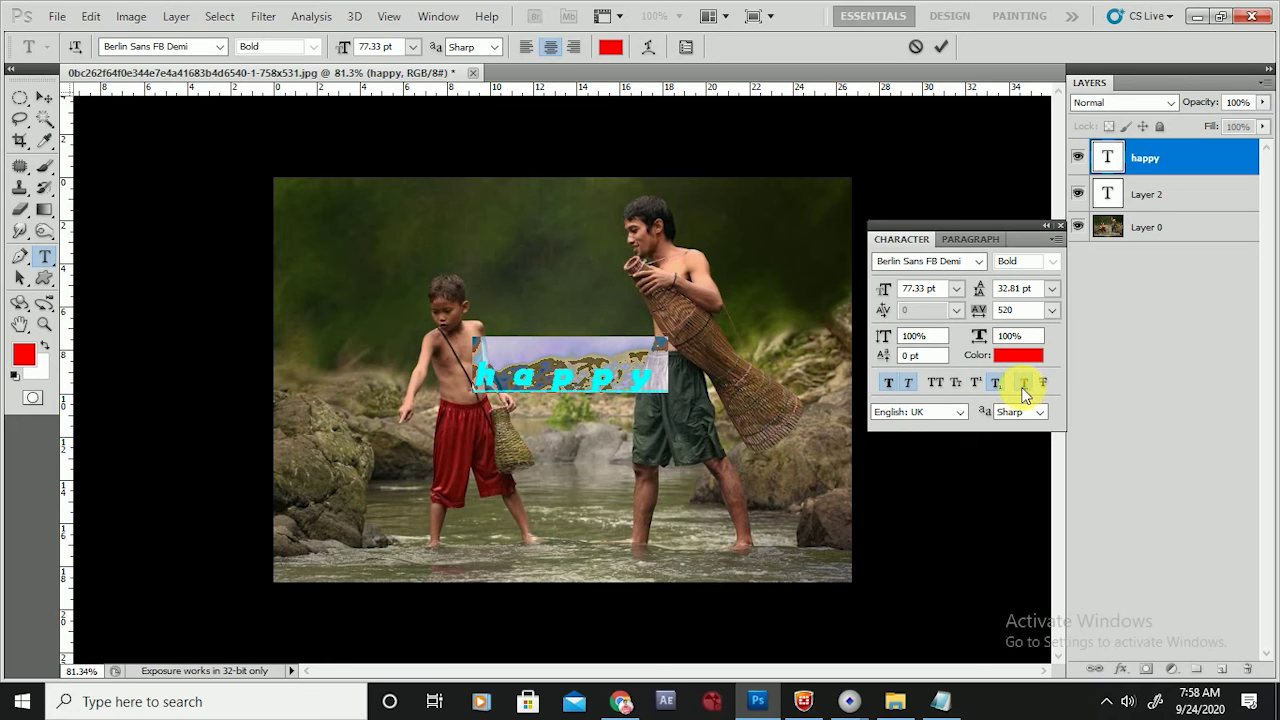
left_click(1043, 384)
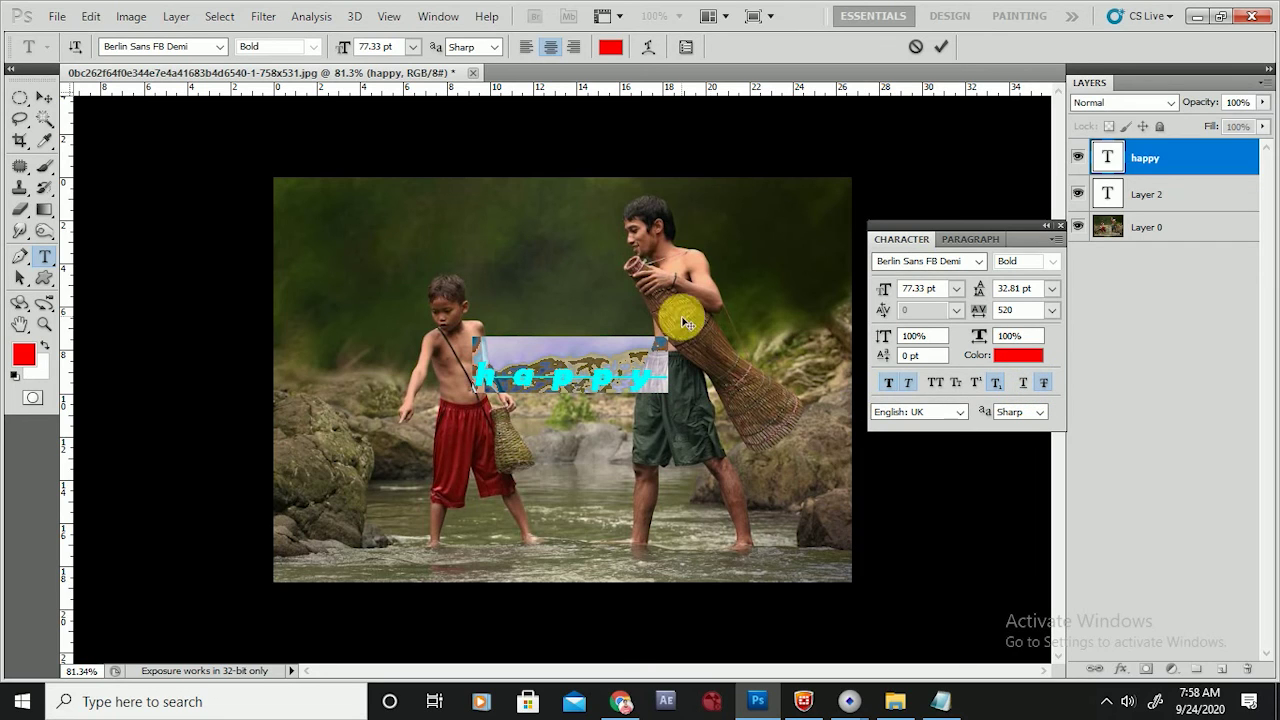
Turn off Subscript, Strikethrough and Faux Italic for the happy text.
left_click(995, 383)
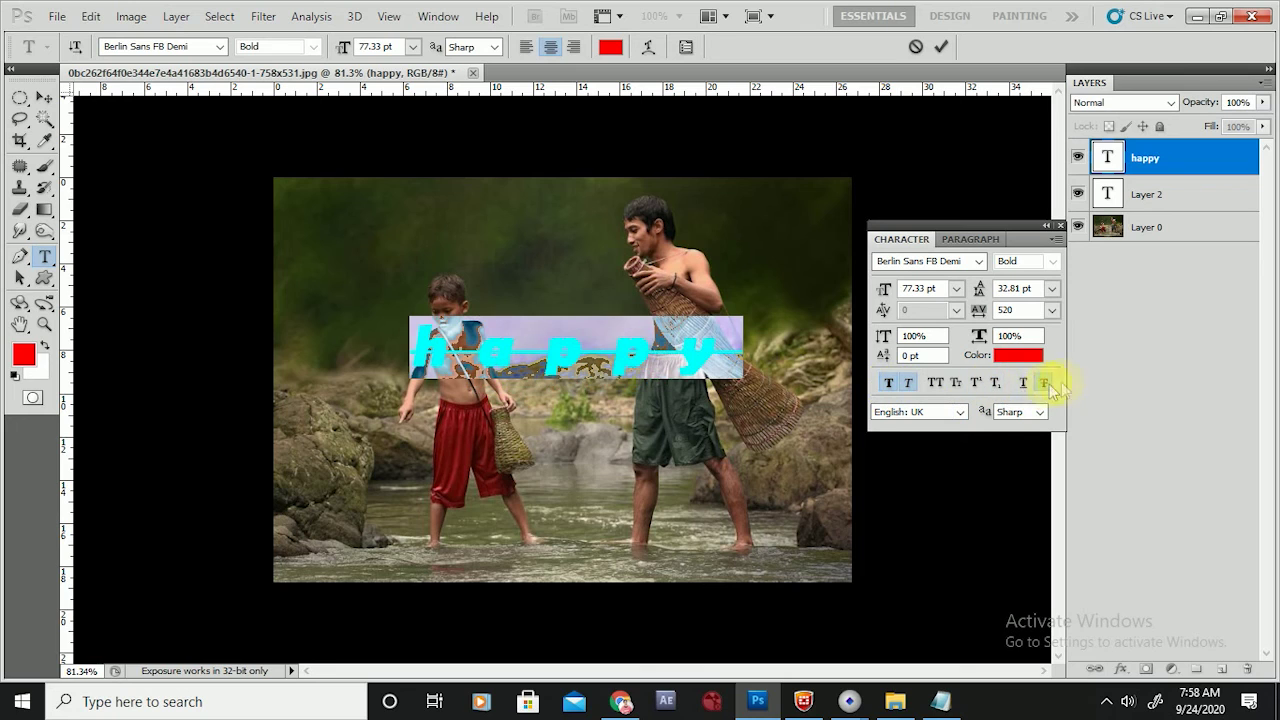
left_click(1043, 385)
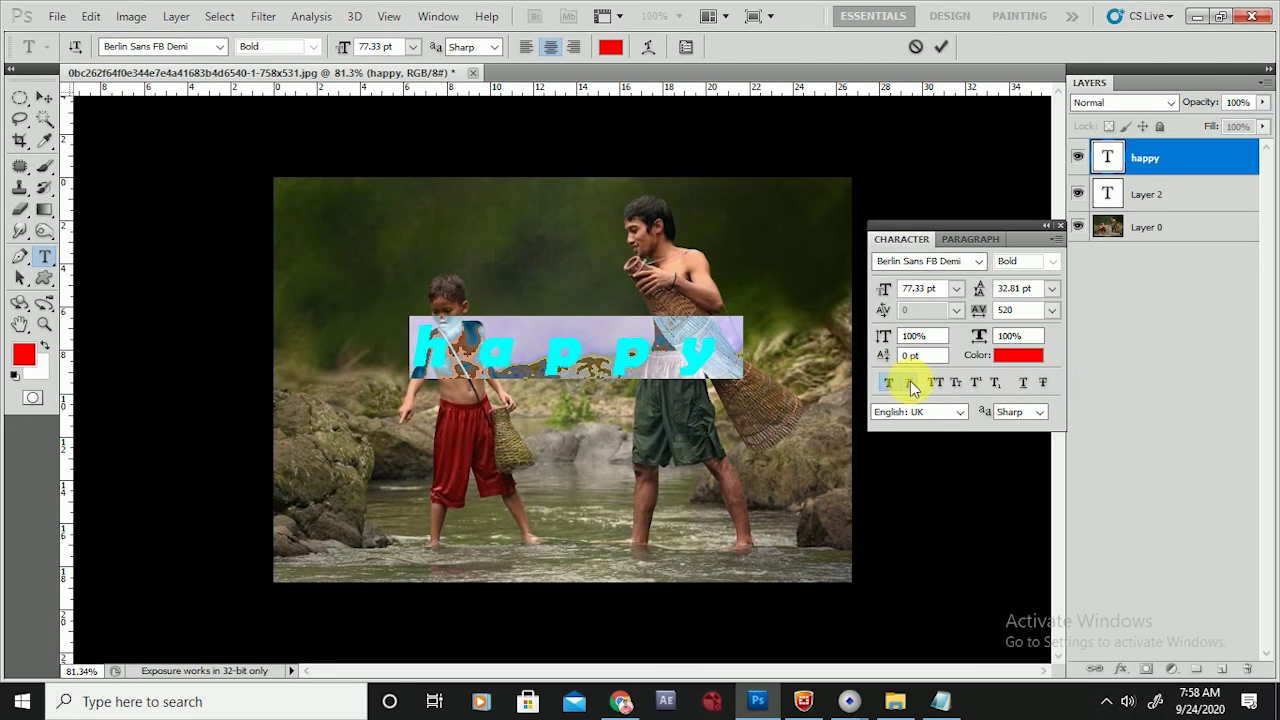
Try tighter letter spacing on the happy text and set its tracking to 440.
scroll(519, 368, "up", 1)
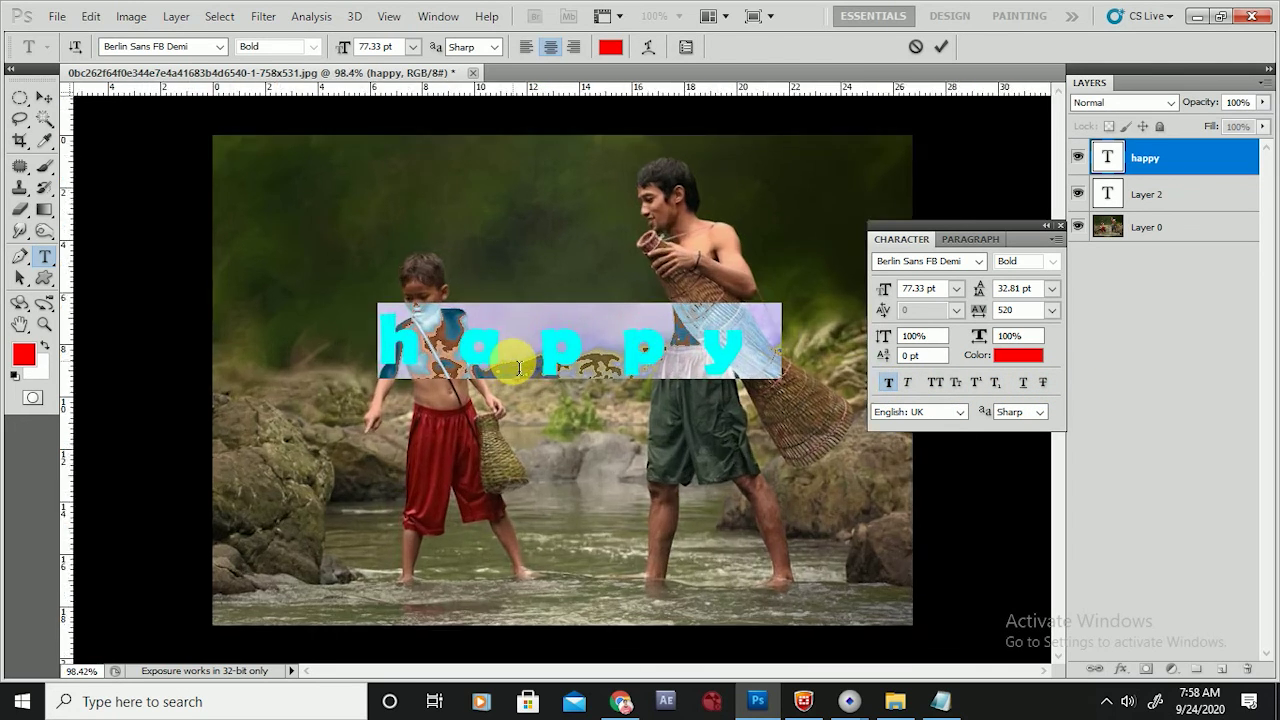
scroll(519, 368, "up", 2)
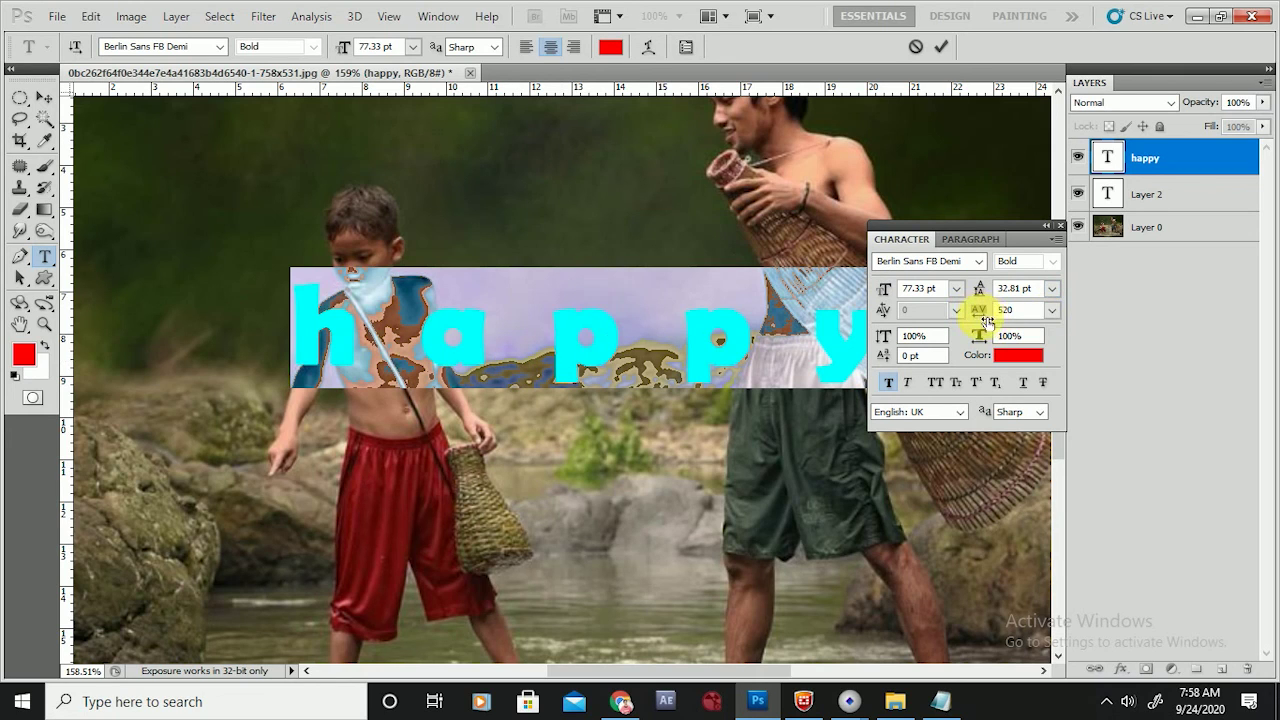
mouse_move(984, 318)
left_mouse_down()
mouse_move(956, 335)
mouse_move(968, 334)
left_mouse_up()
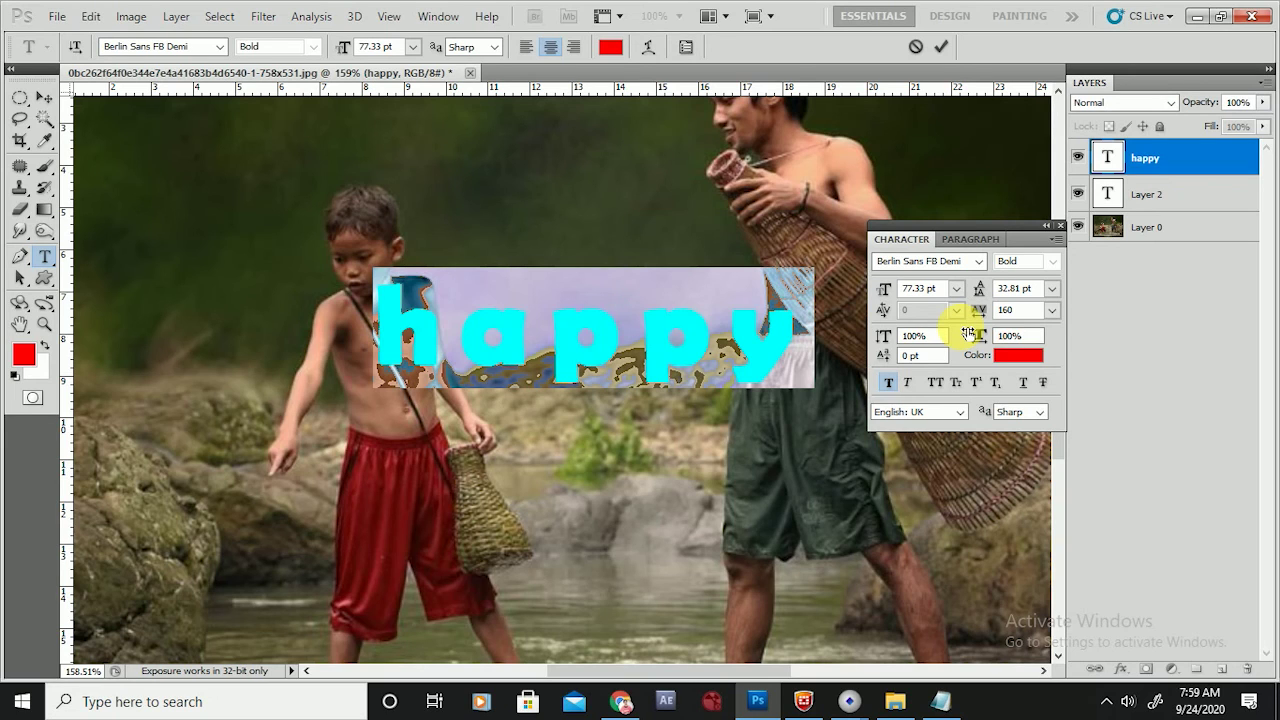
mouse_move(968, 334)
left_mouse_down()
mouse_move(1012, 318)
mouse_move(965, 336)
left_mouse_up()
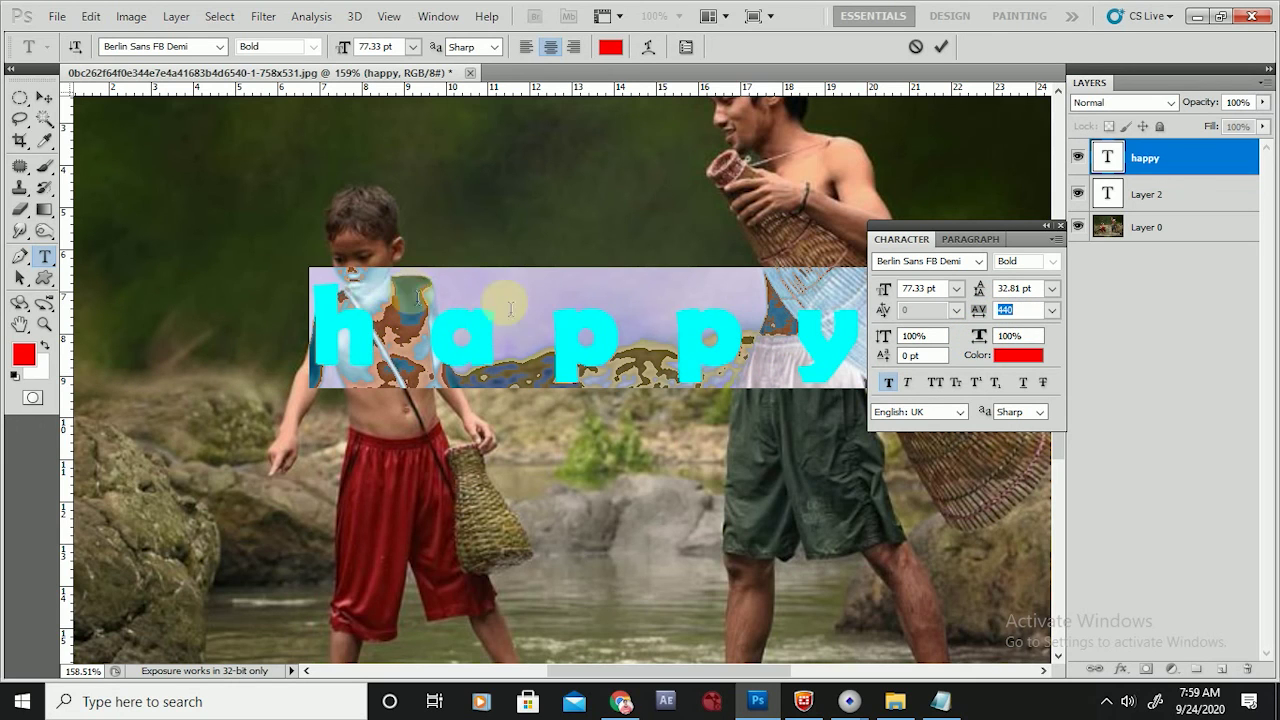
Add a second line reading cvvcvcxvcx below the word happy.
left_click(654, 336)
scroll(680, 358, "down", 3)
left_click(750, 357)
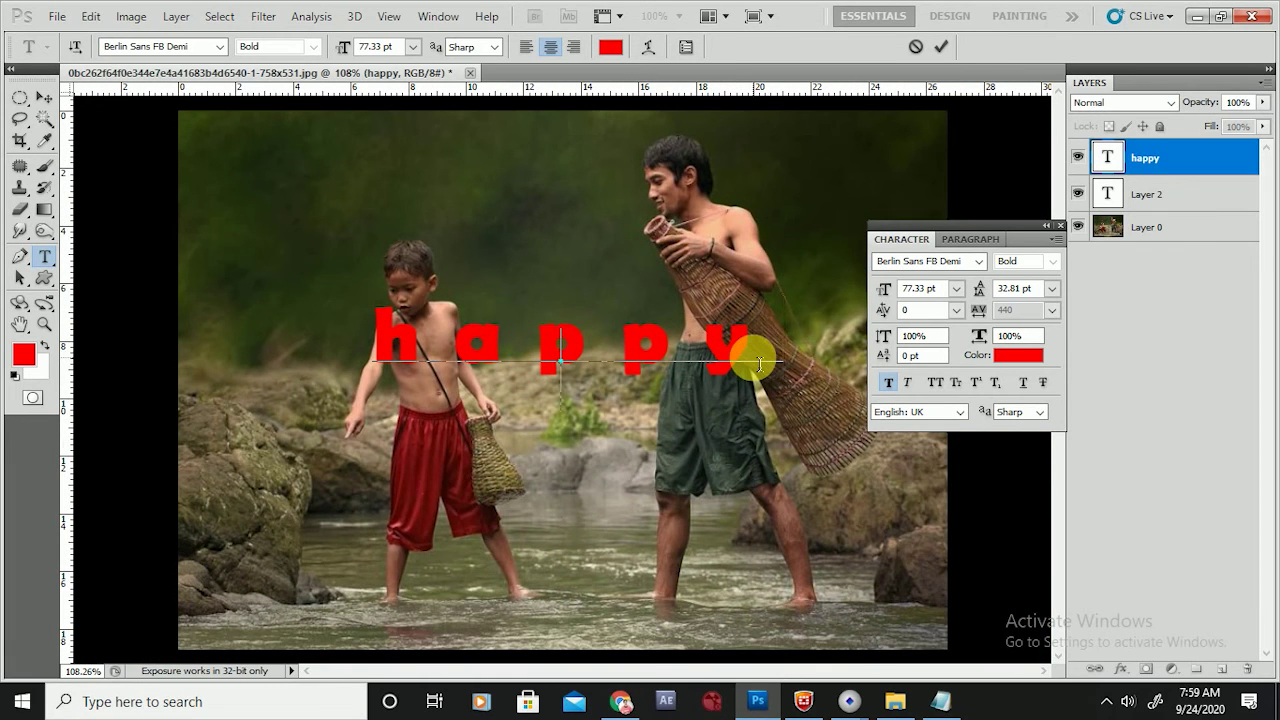
key("Return")
type("cvvcvcxvc")
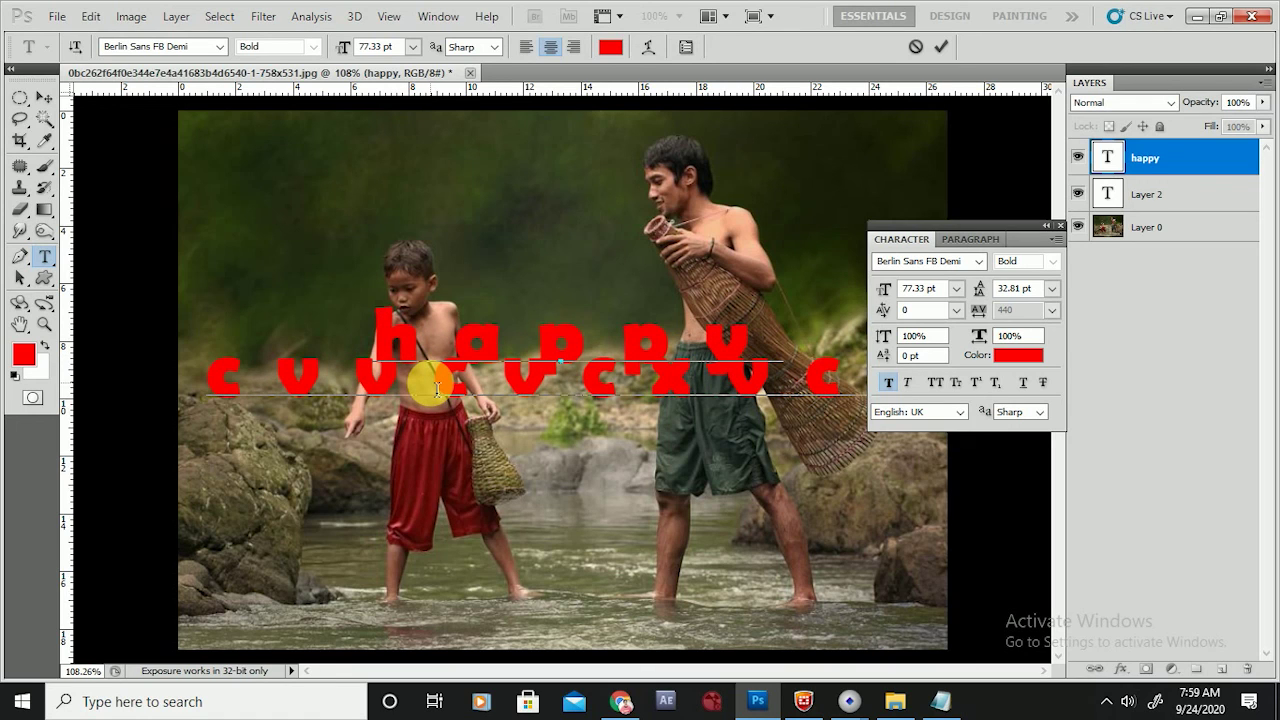
Select both lines of text and increase their leading to 53.81 pt.
key("ctrl")
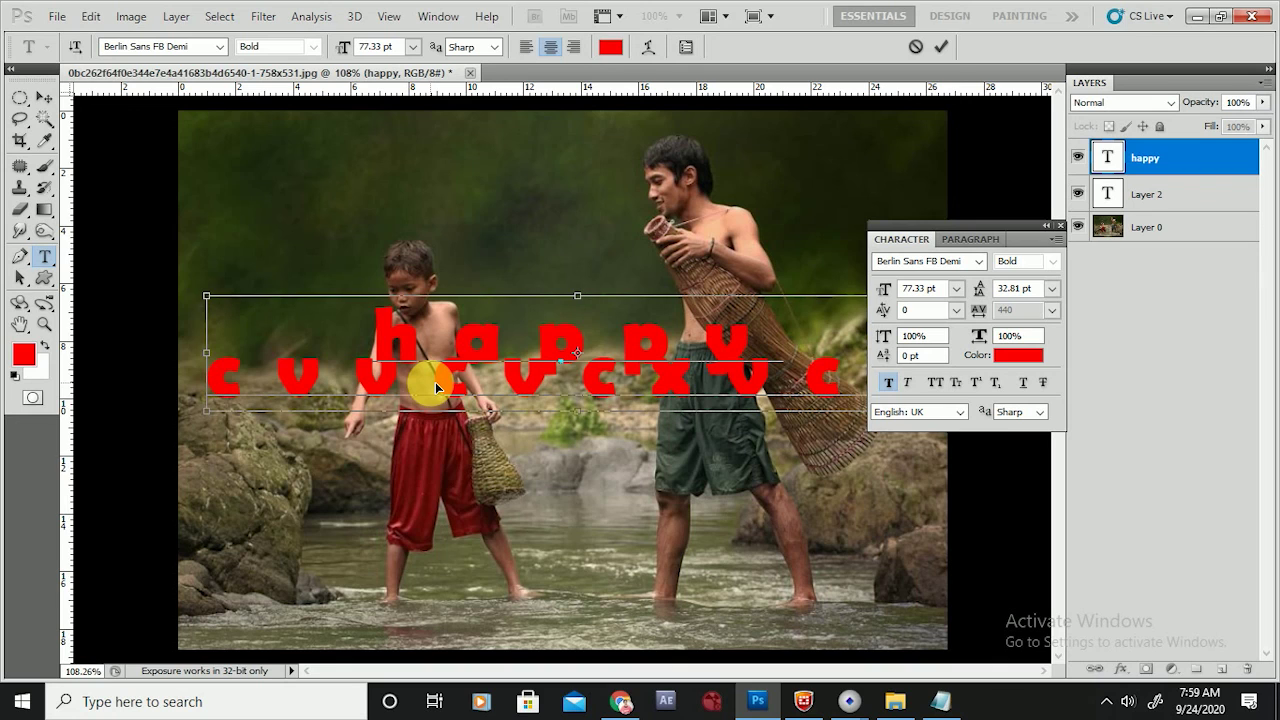
key("ctrl+a")
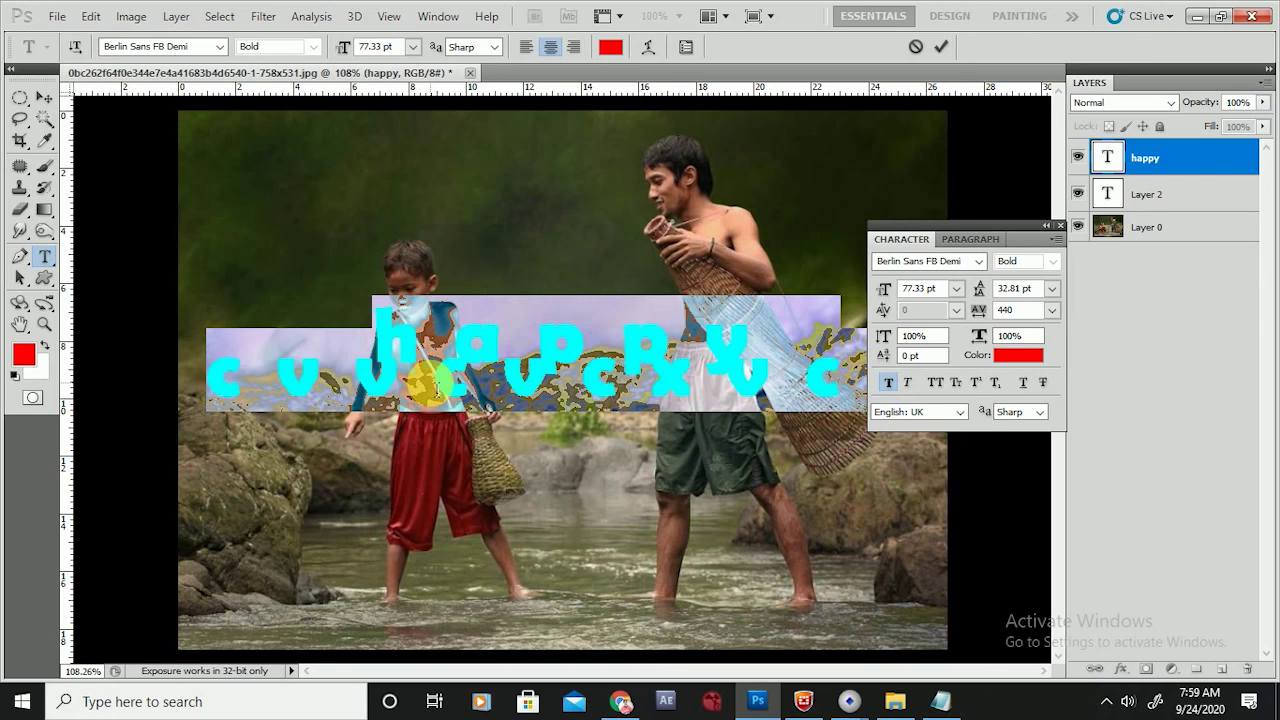
left_click_drag(981, 290, 1005, 304)
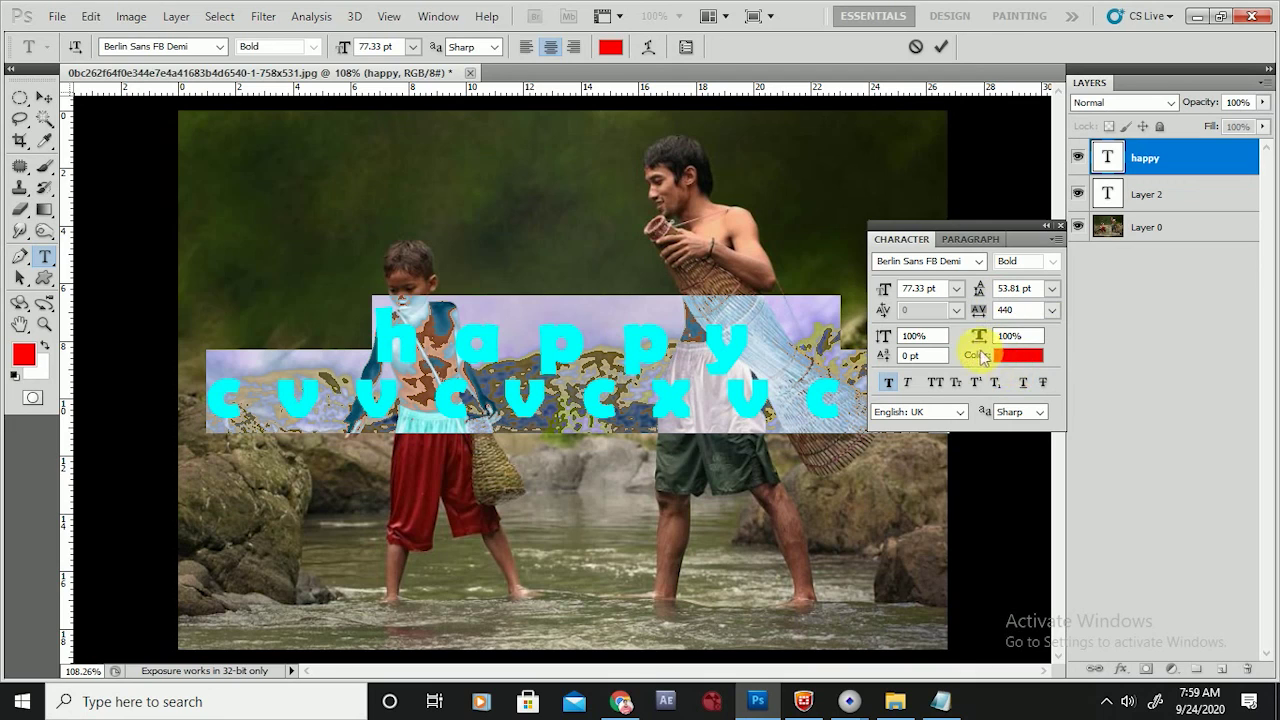
Examine the paragraph alignment, indent and spacing settings and the additional character options for the text.
left_click(973, 240)
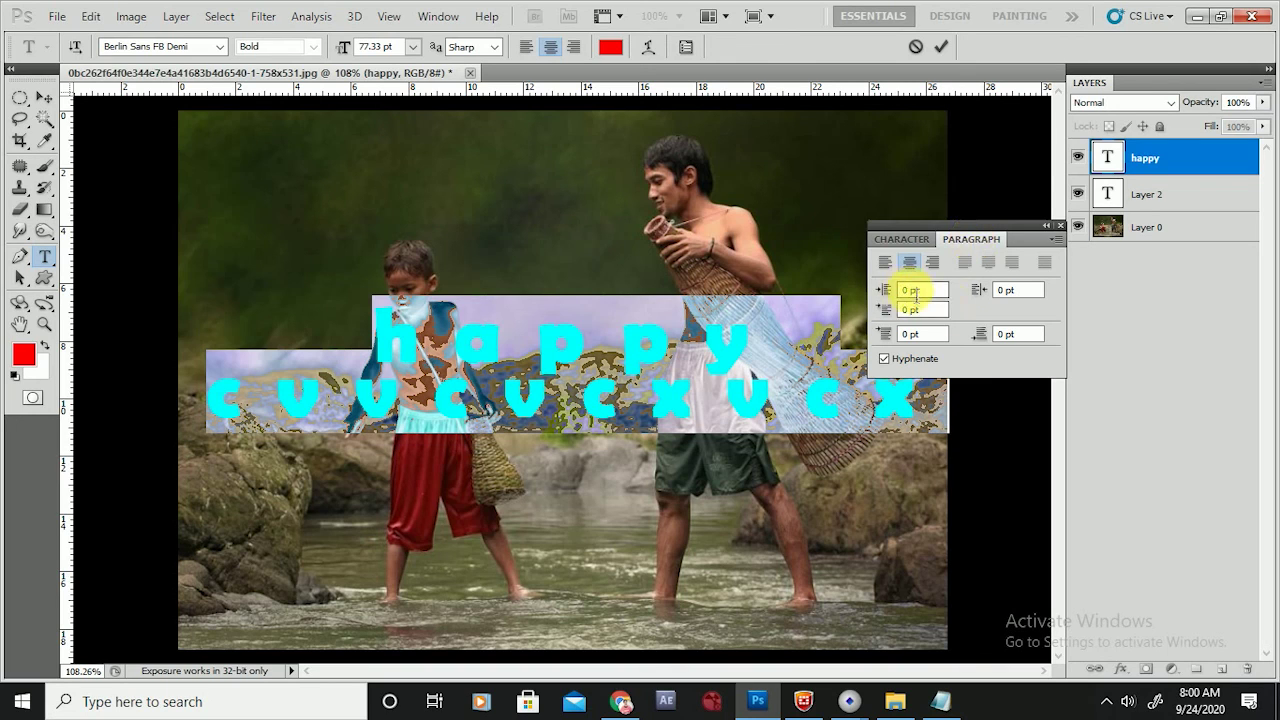
double_click(906, 290)
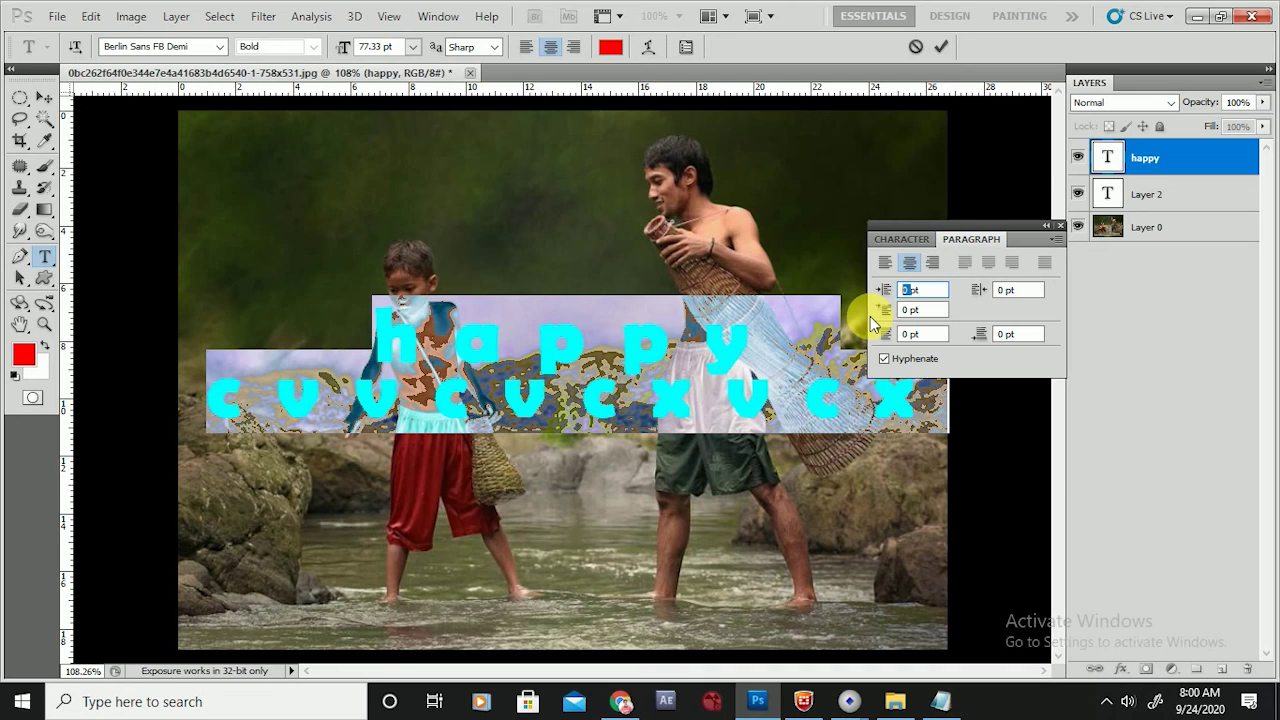
left_click(900, 239)
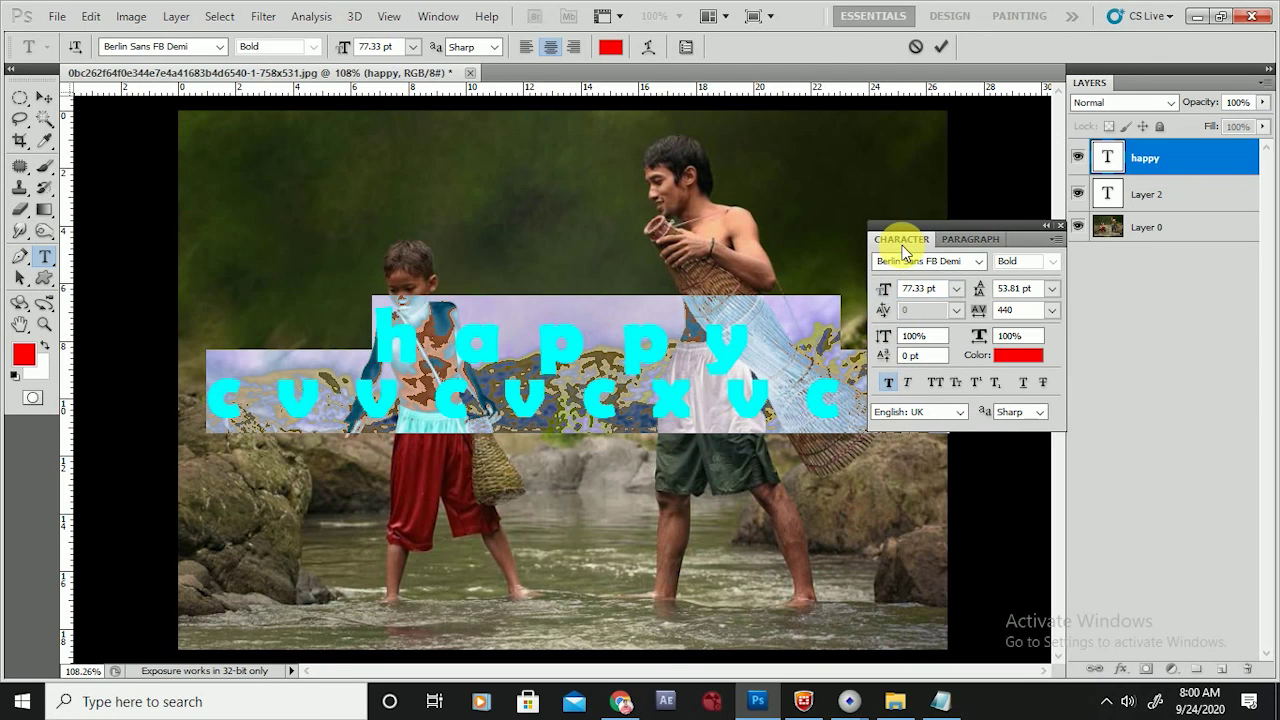
left_click(1056, 240)
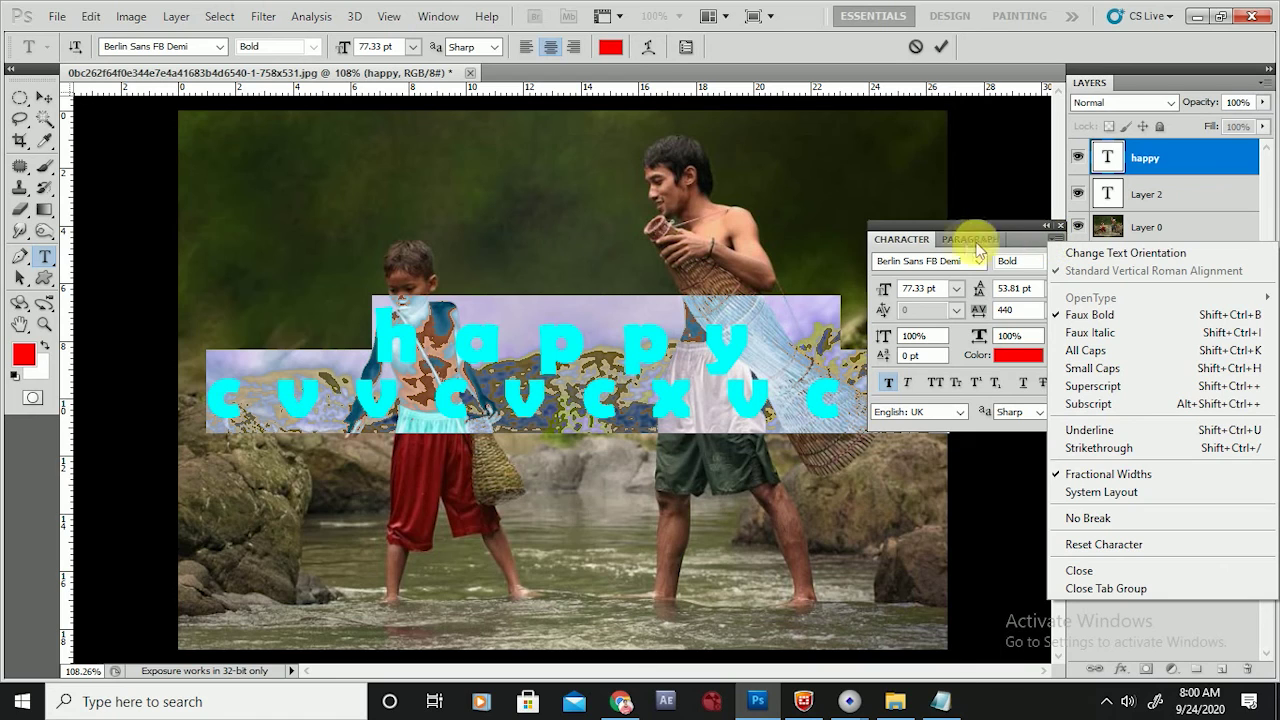
left_click(758, 313)
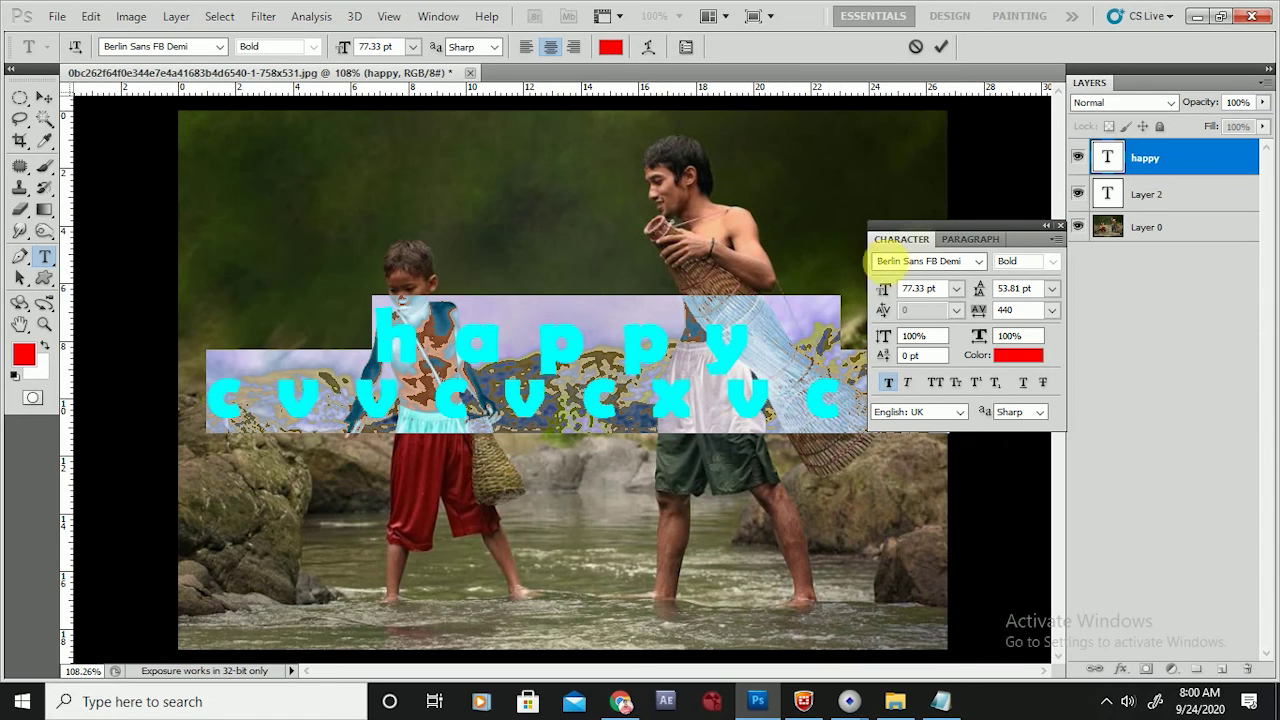
left_click(744, 336)
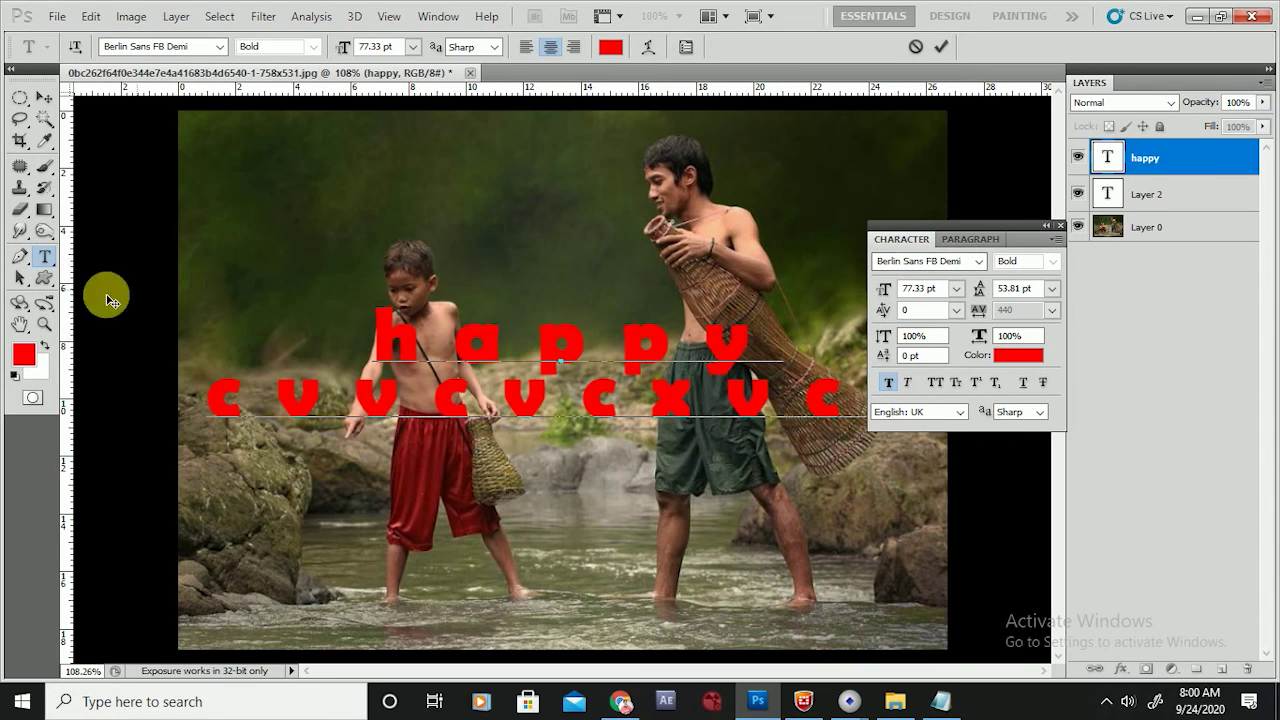
Commit the two-line text and draw a closed, partly curved path around the boy with the Pen tool.
right_click(44, 257)
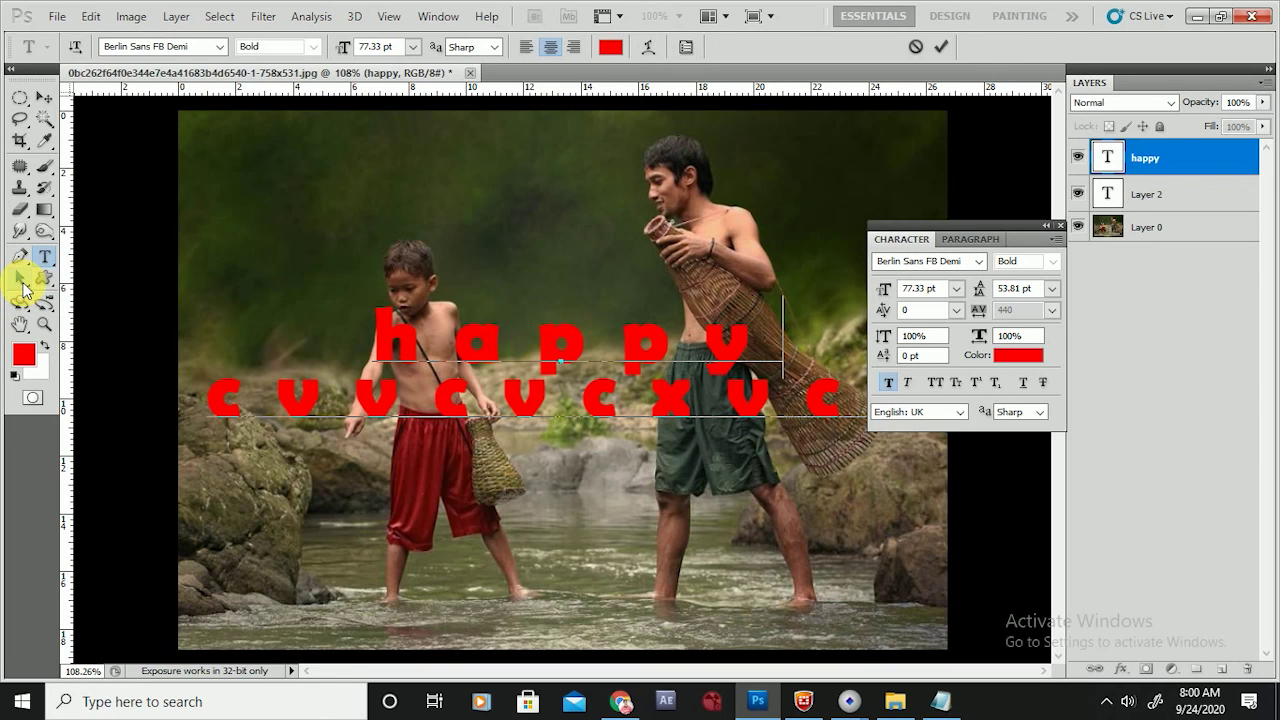
left_click(21, 281)
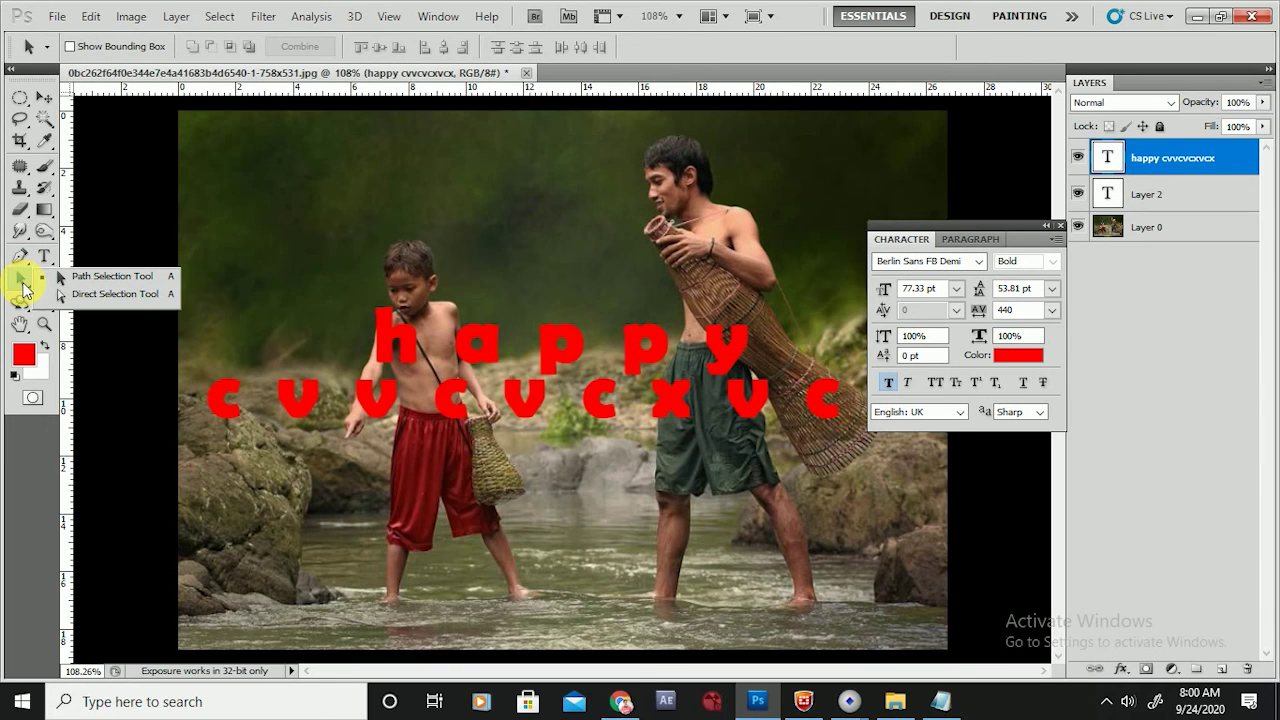
left_click(19, 255)
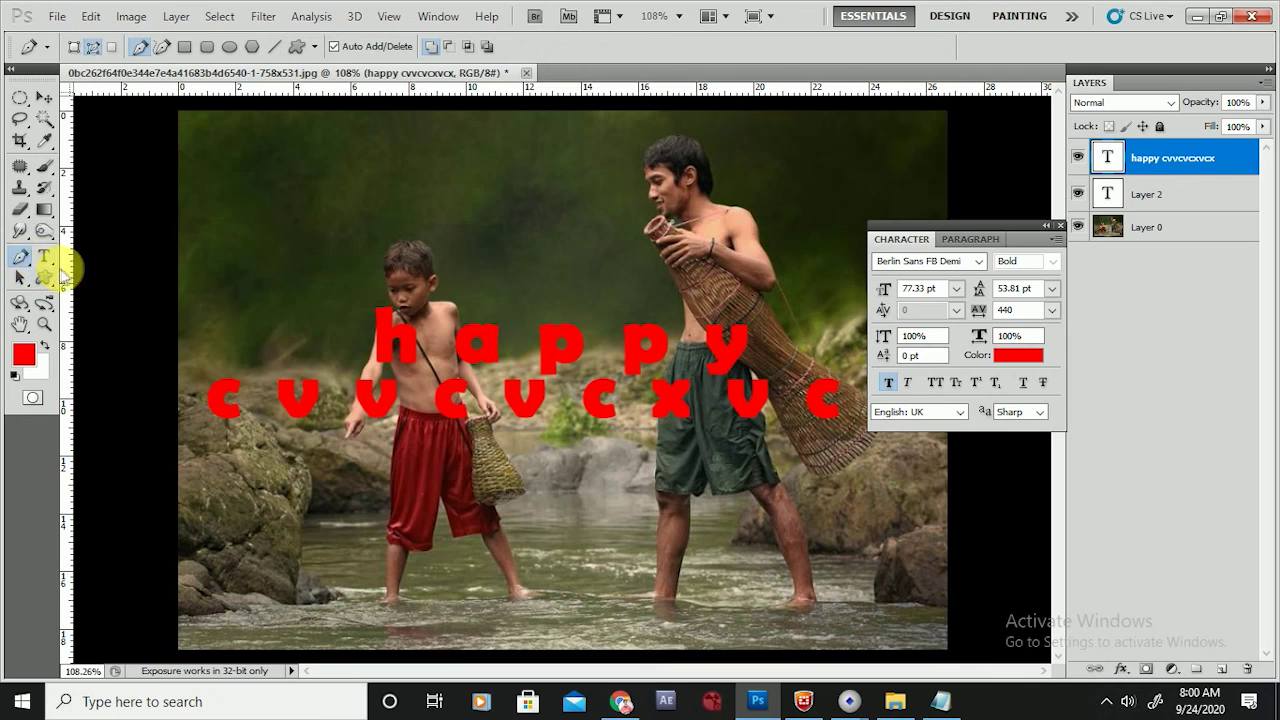
left_click(345, 250)
left_click(318, 324)
left_click(336, 472)
left_click(562, 522)
left_click(625, 360)
left_click_drag(557, 252, 515, 240)
left_click(345, 251)
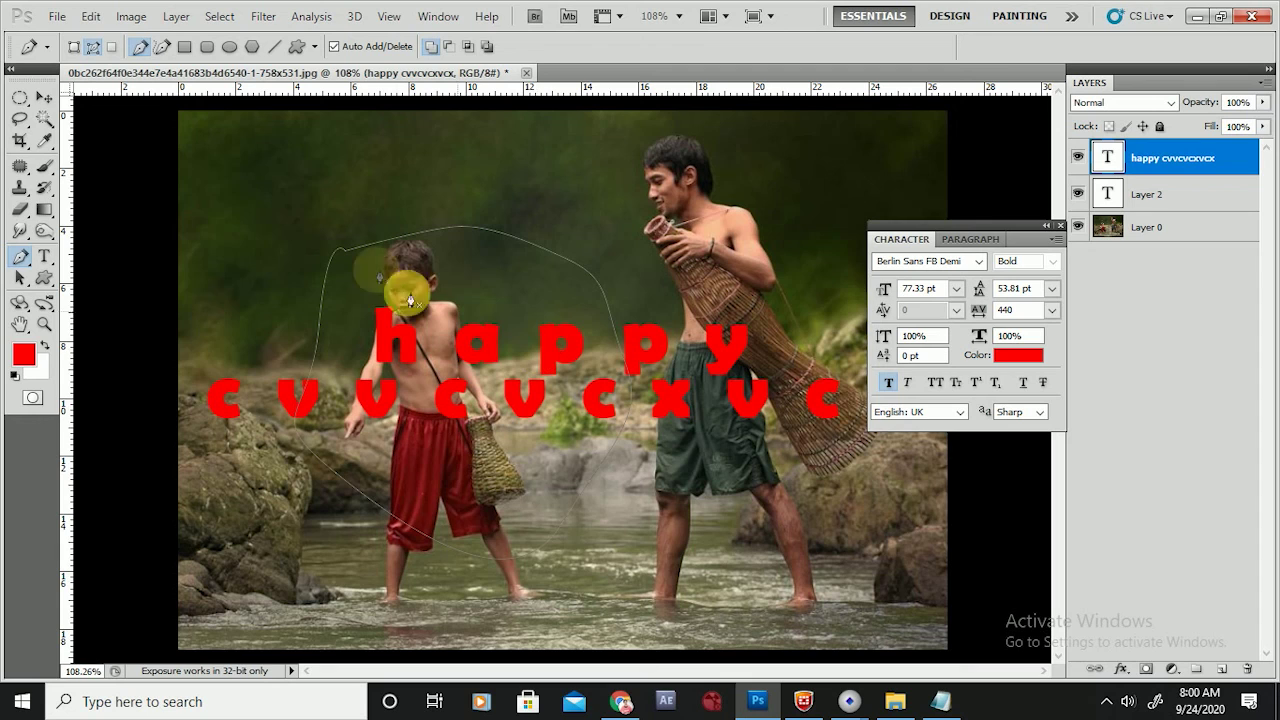
Select the whole path around the boy with the Path Selection tool.
left_click(24, 280)
left_click_drag(28, 281, 92, 290)
left_click(324, 264)
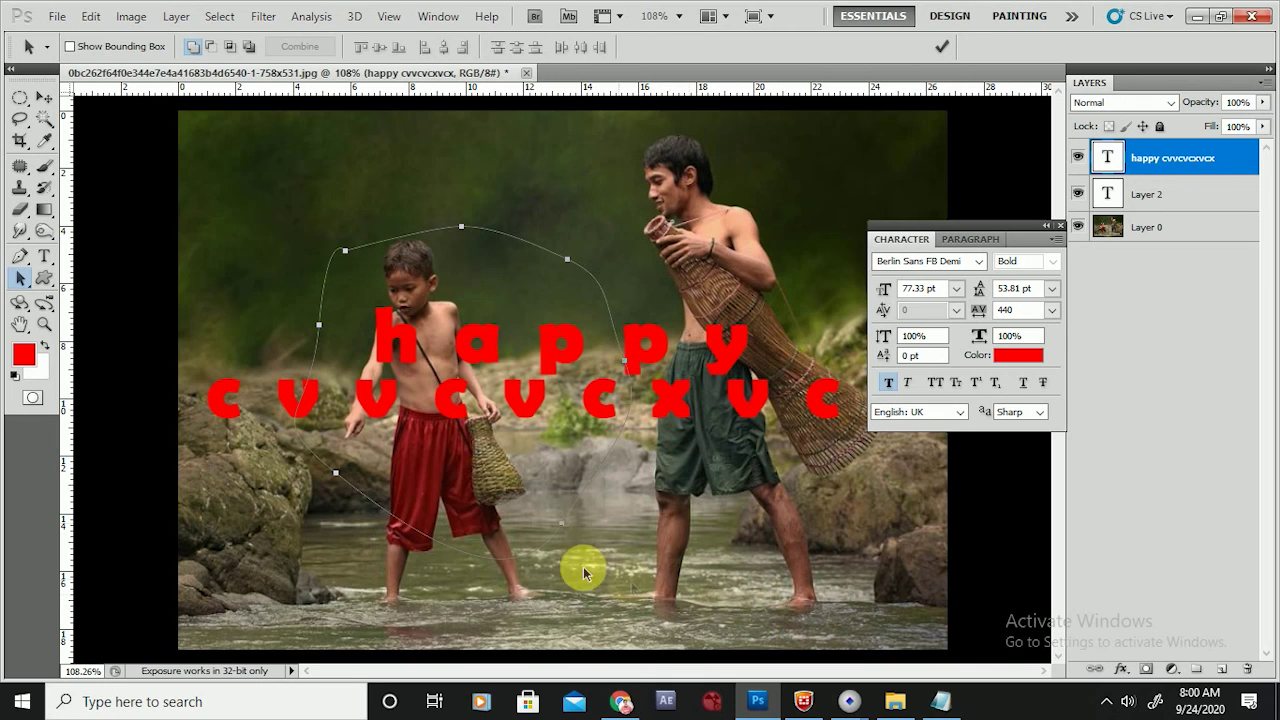
Deselect the path with the Direct Selection tool and try selecting its segment and anchor points.
left_click_drag(22, 283, 88, 294)
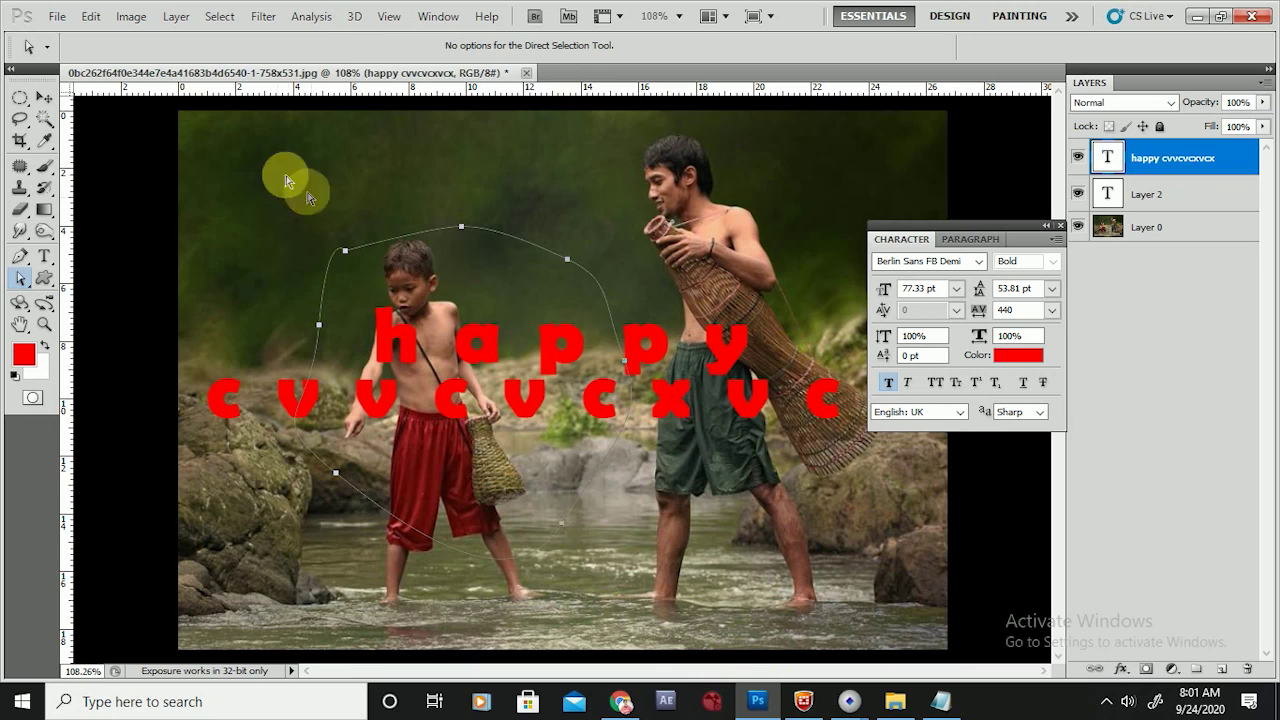
left_click(733, 617)
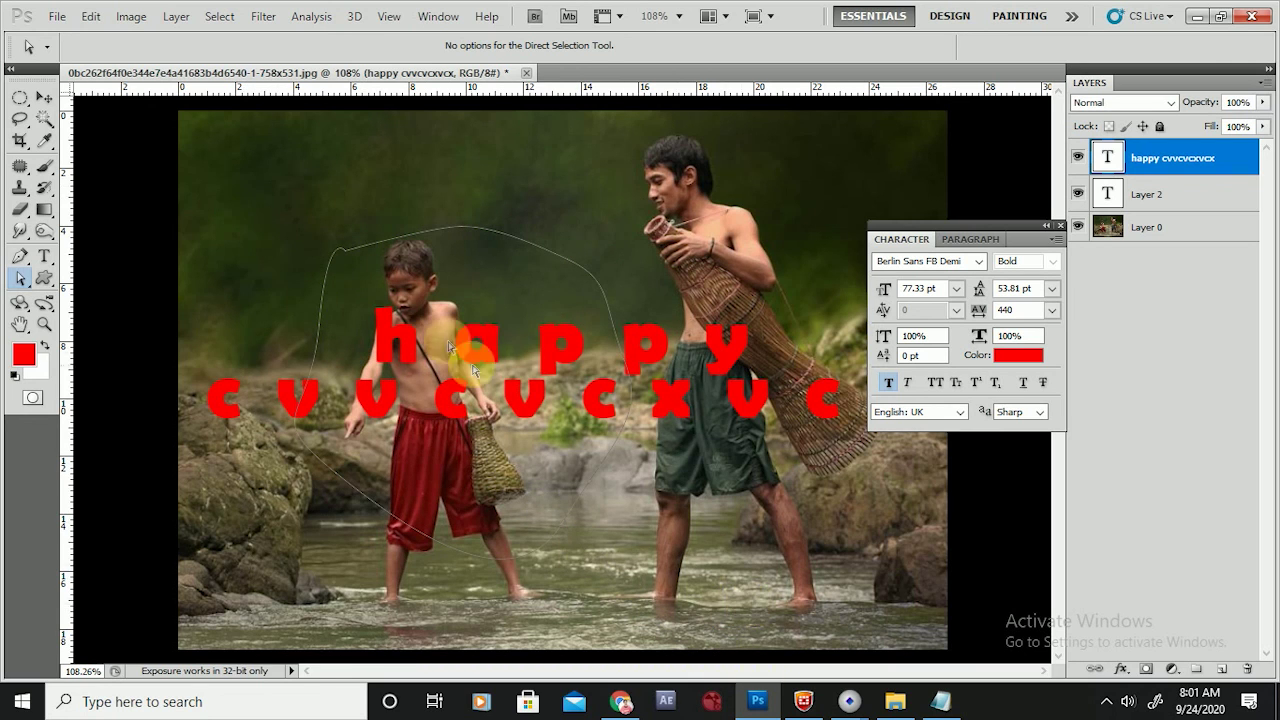
left_click(322, 300)
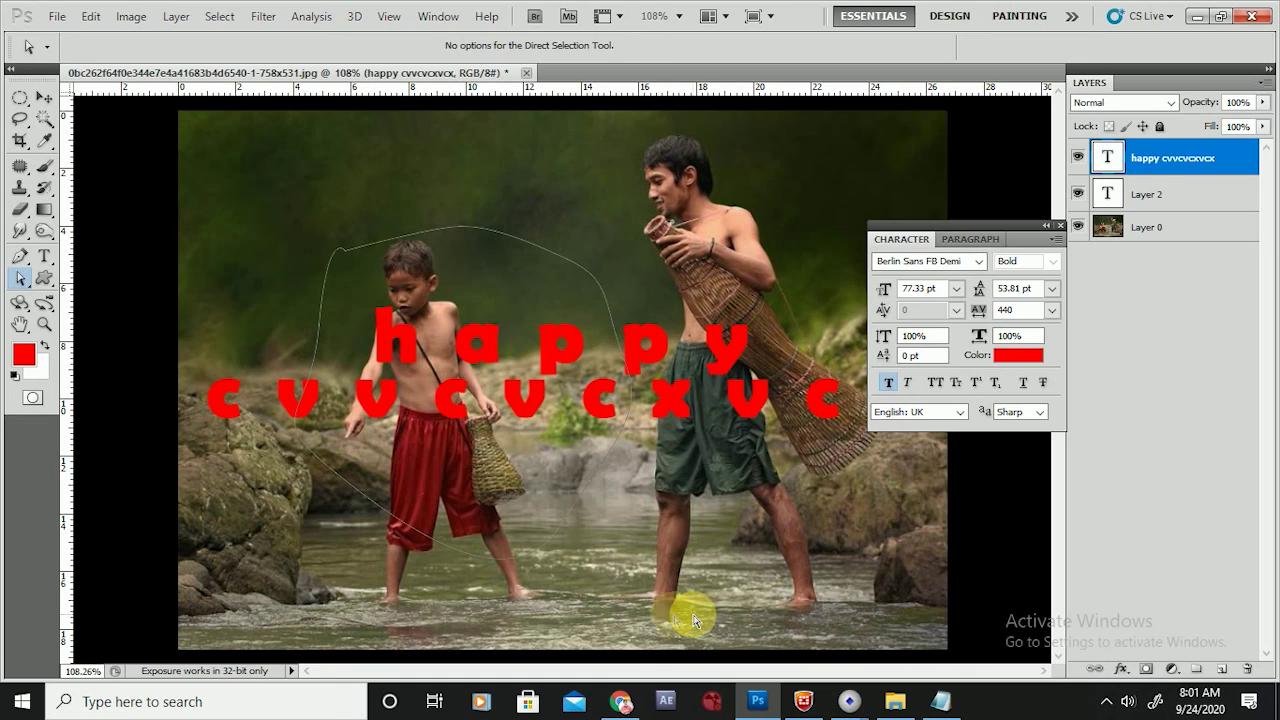
left_click_drag(276, 219, 565, 572)
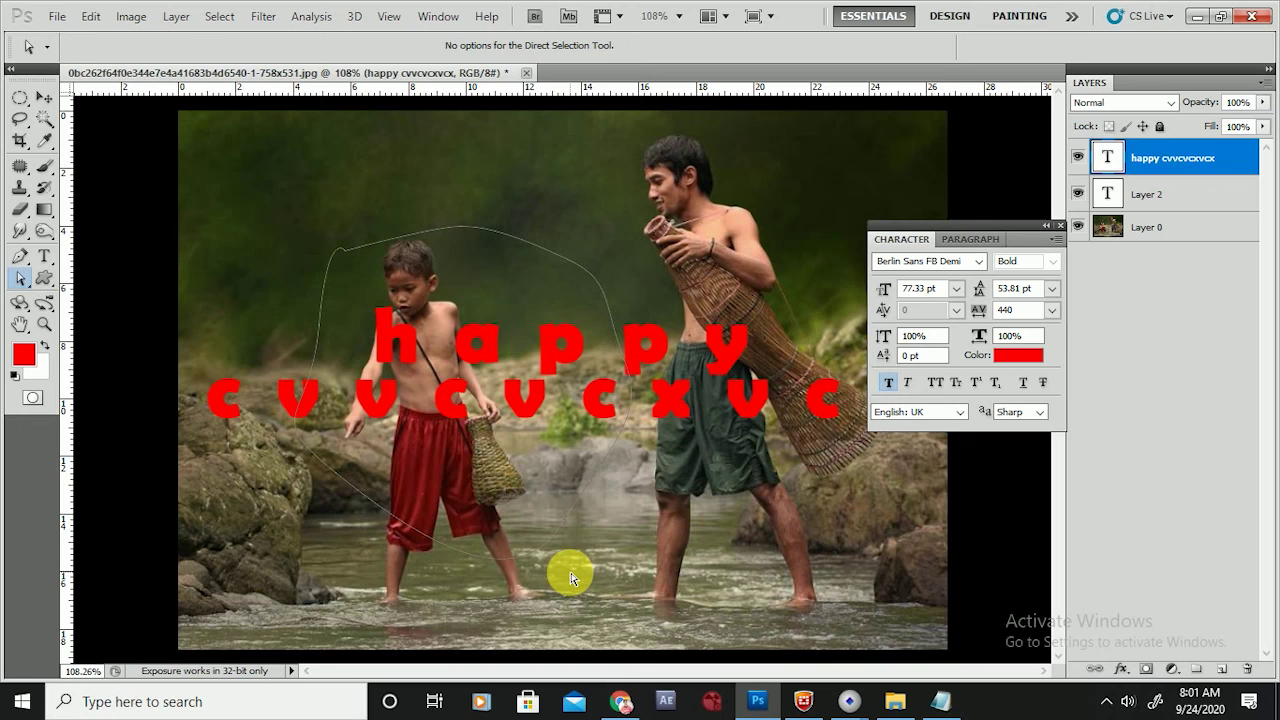
Examine the commands available for the path, such as Make Selection and Free Transform Path, and dismiss them.
left_click(21, 296)
left_click(21, 280)
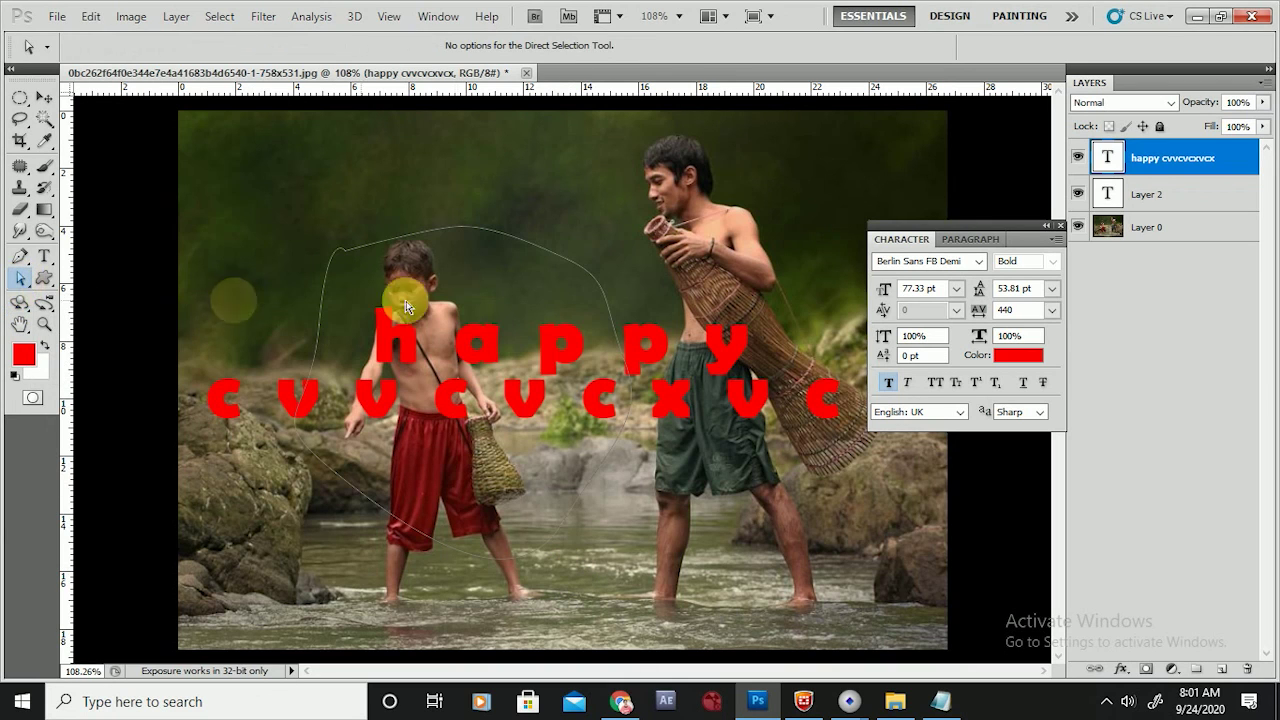
right_click(447, 269)
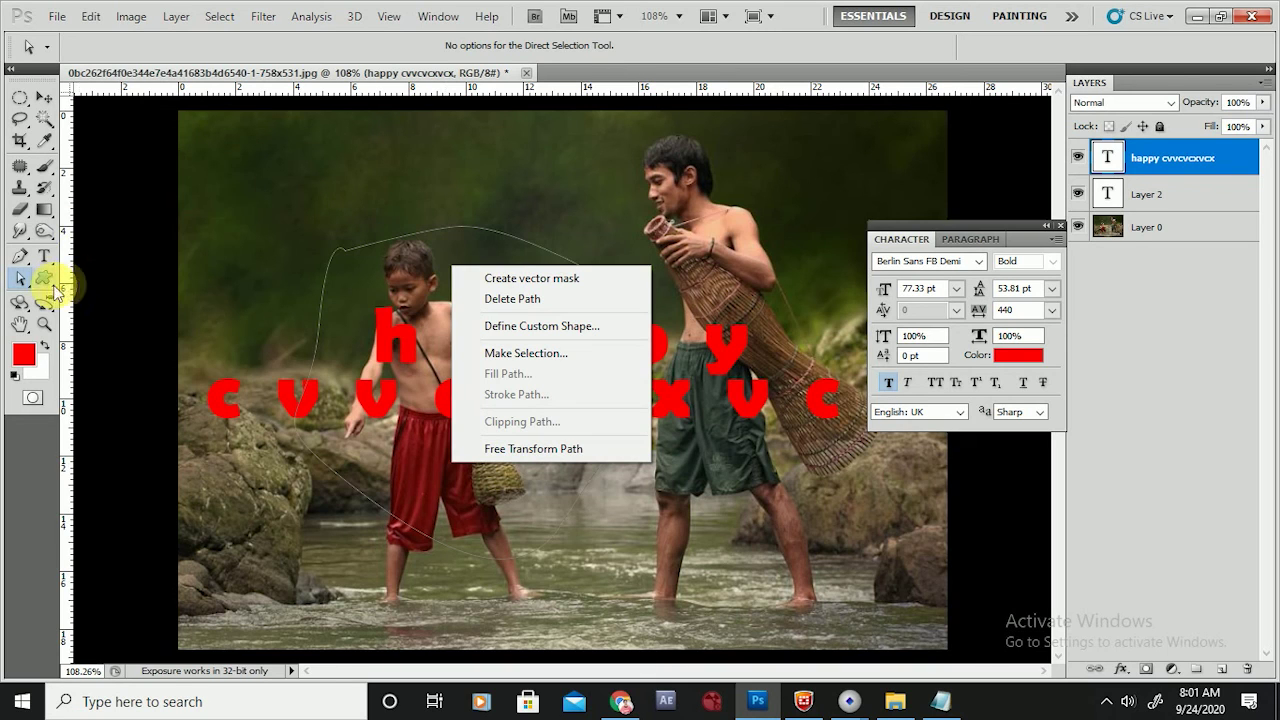
left_click(91, 261)
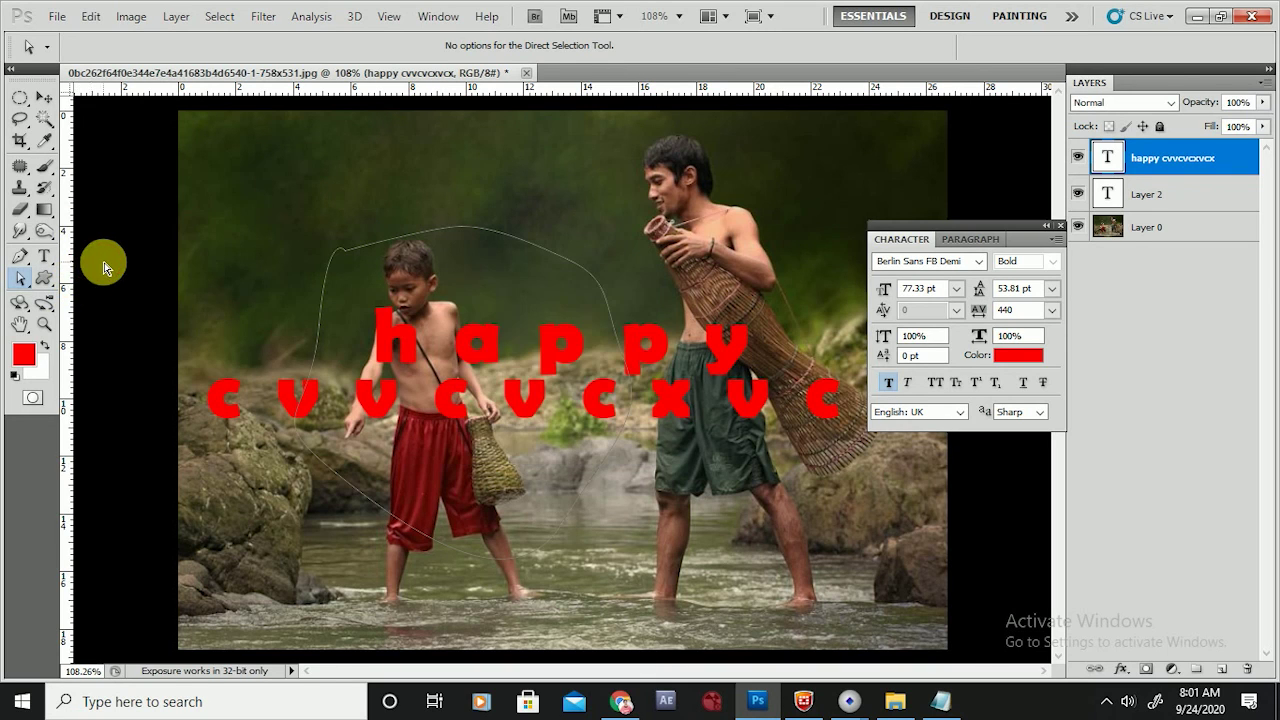